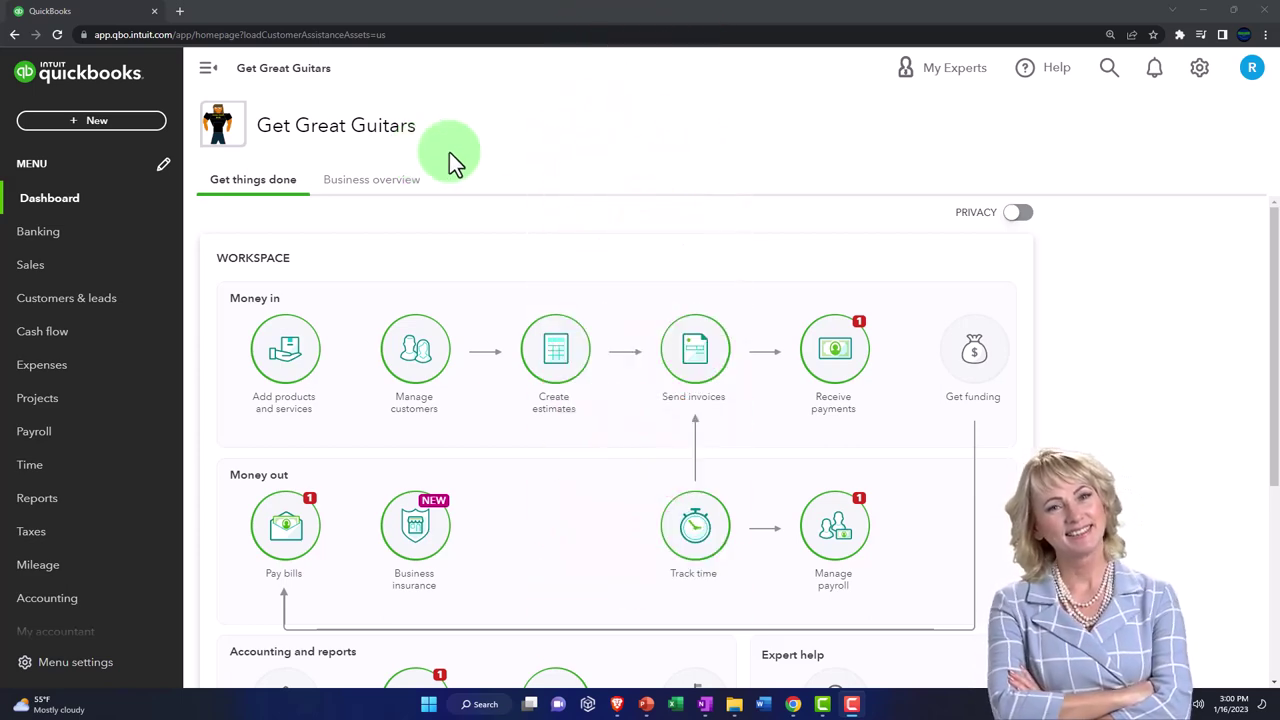
- Bring the incognito window with the Sample Company in front of the Get Great Guitars window
left_click_drag(1279, 100, 624, 180)
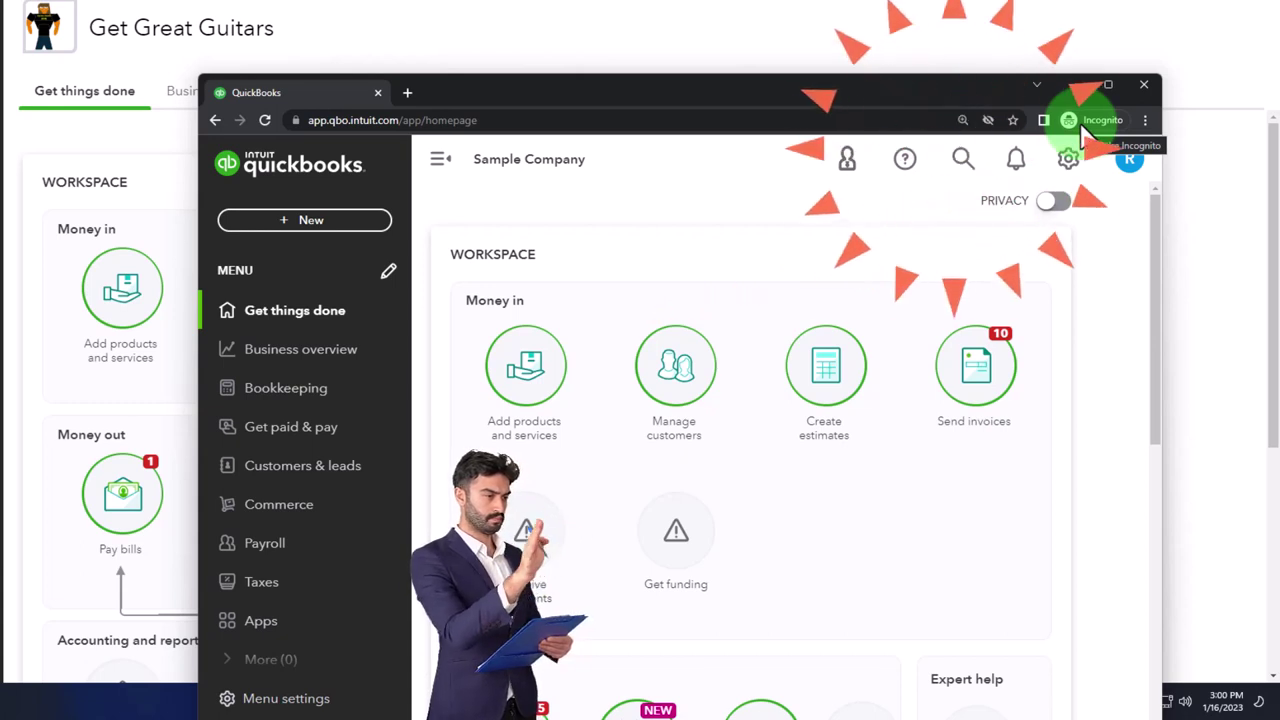
left_click(1145, 121)
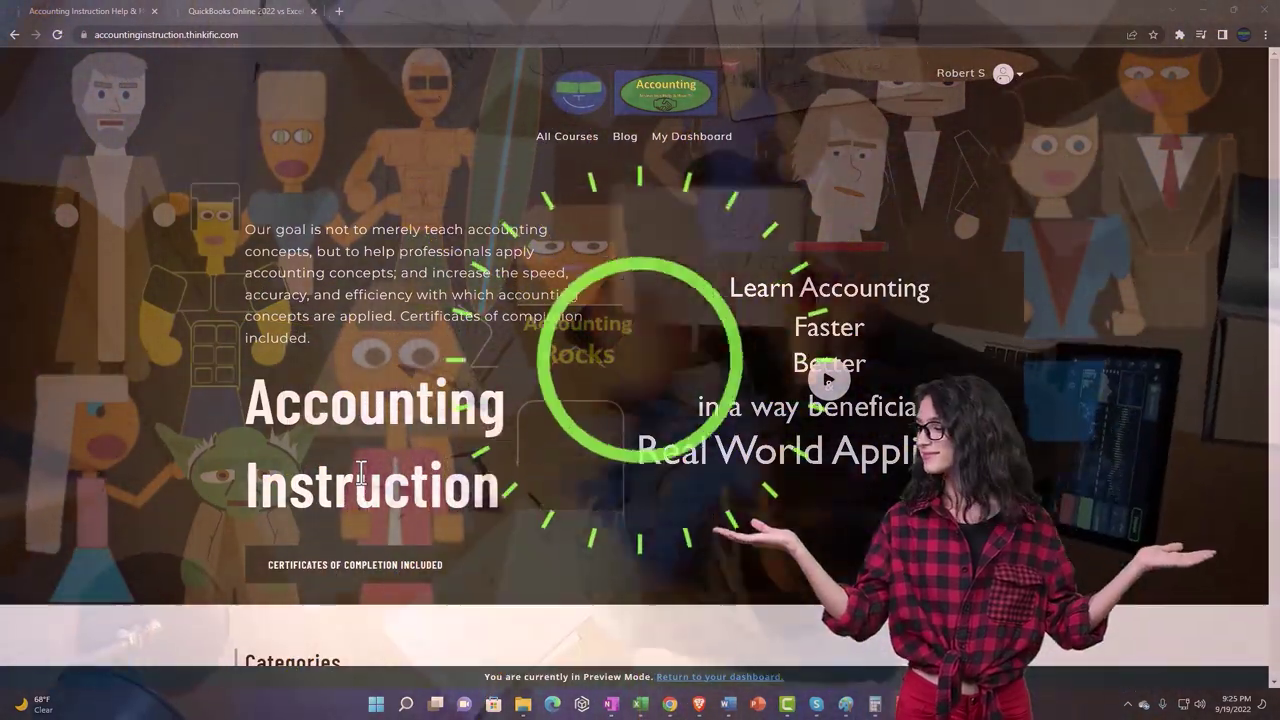
- Browse the course categories on the Accounting Instruction site and the lesson sections of the QuickBooks Online 2022 vs Excel course
scroll(175, 548, "down", 7)
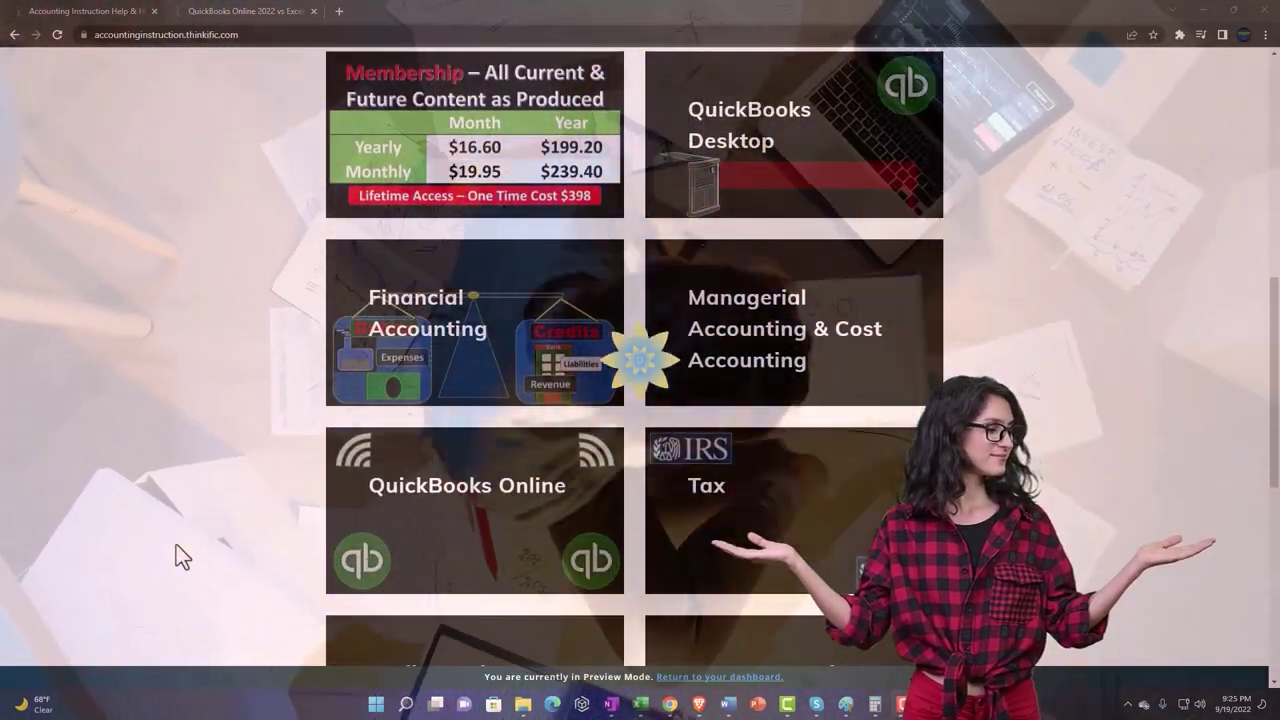
scroll(176, 544, "down", 5)
scroll(176, 546, "down", 1)
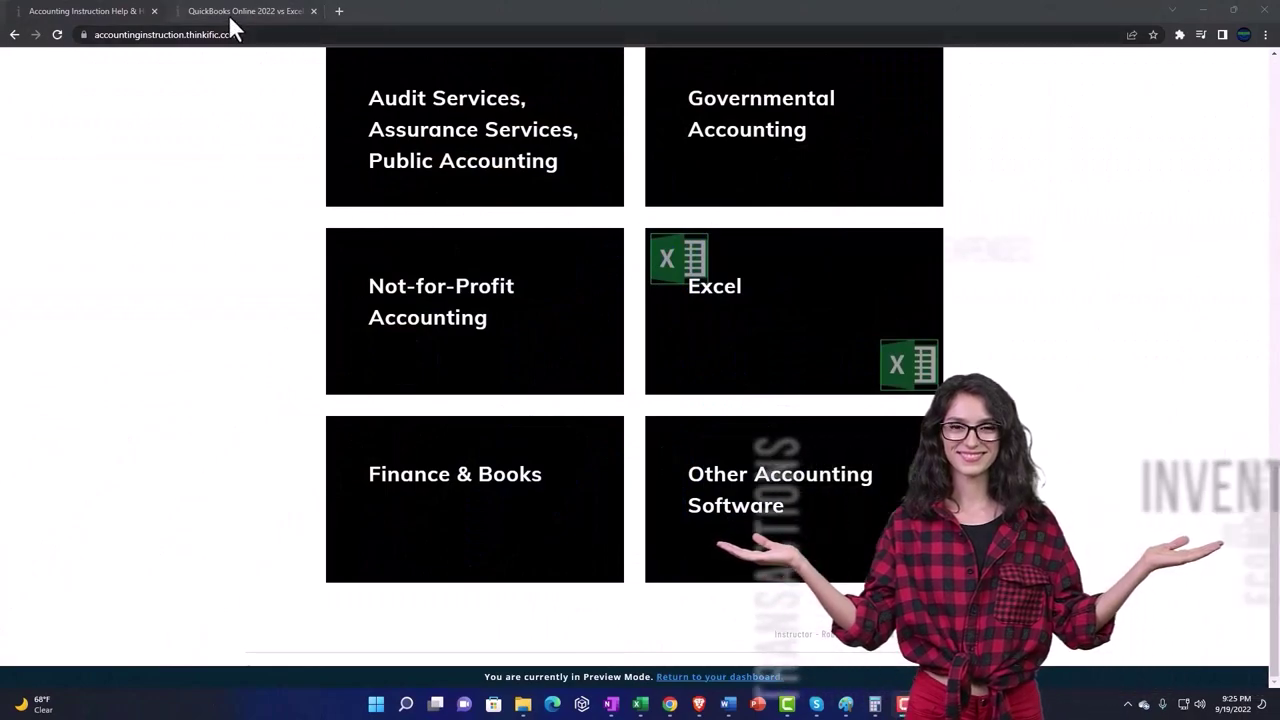
left_click(229, 15)
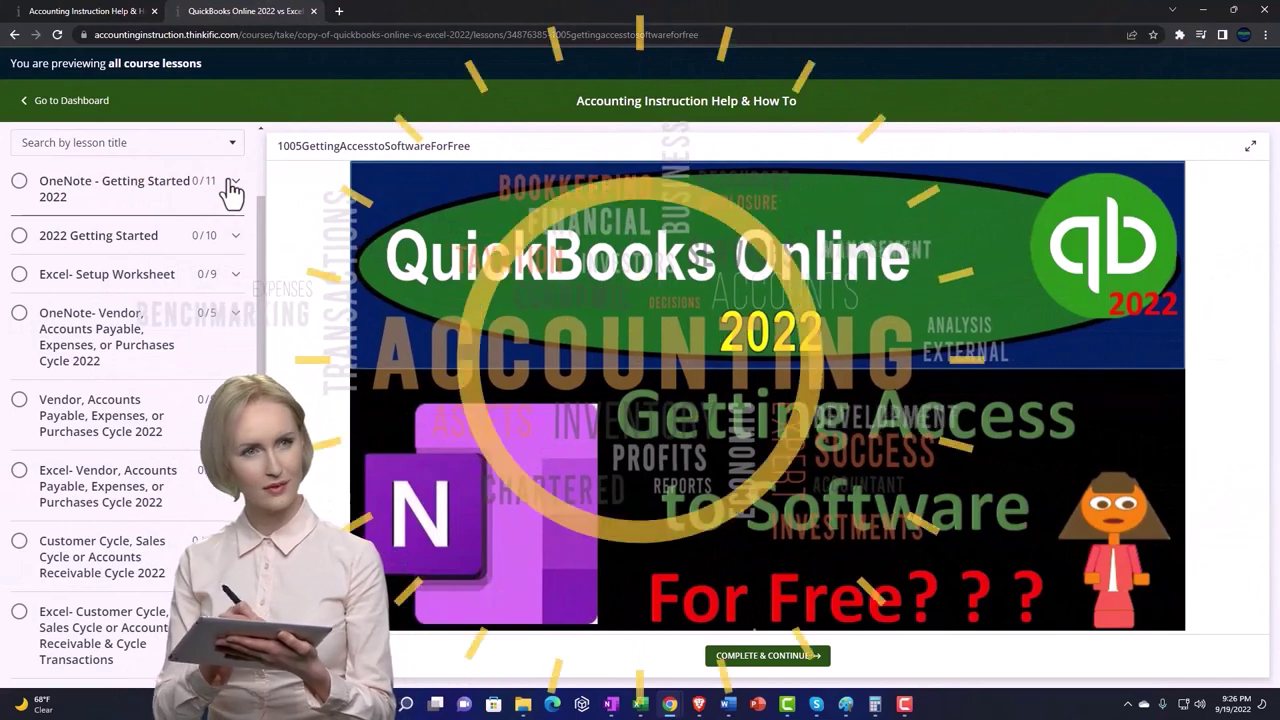
left_click(232, 188)
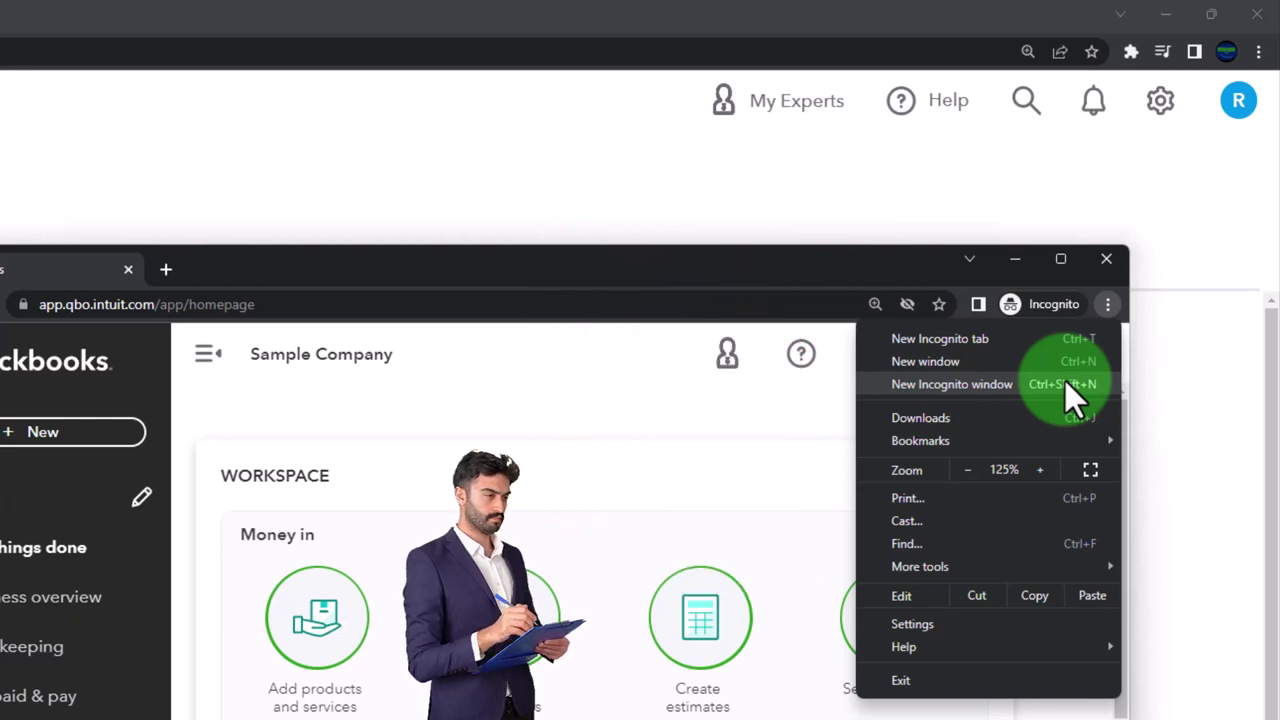
left_click(502, 380)
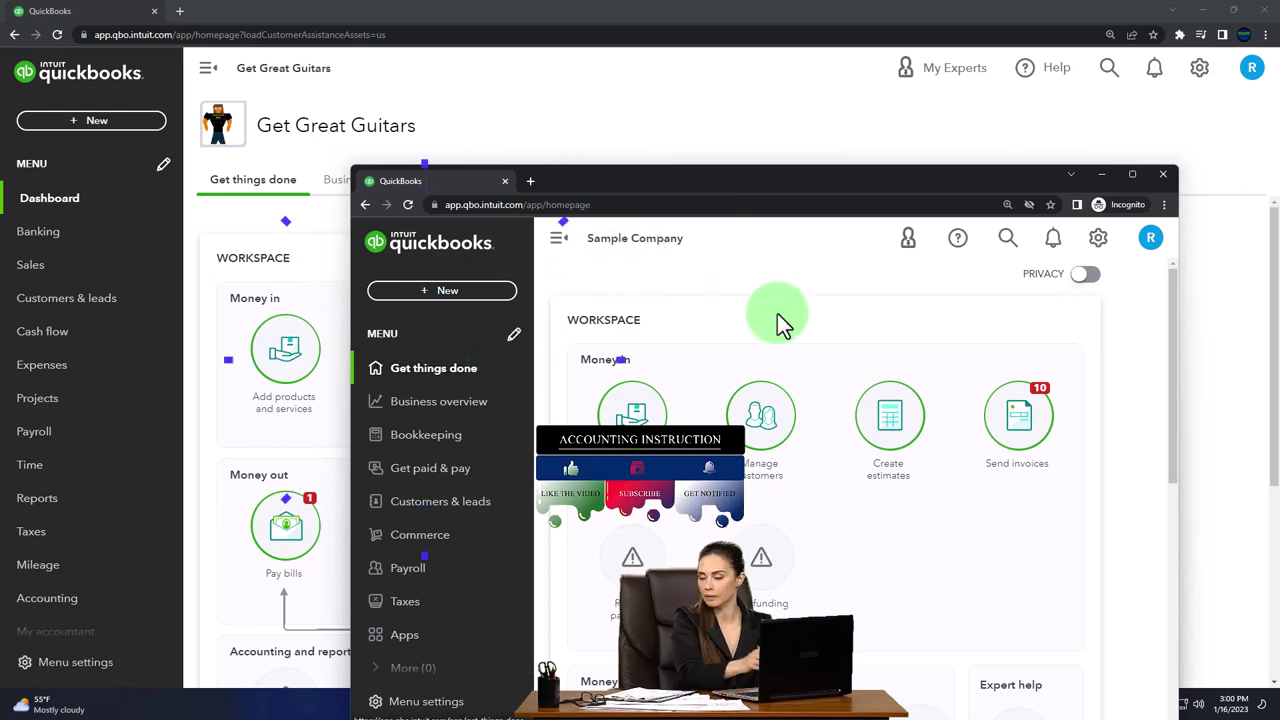
left_click(1098, 238)
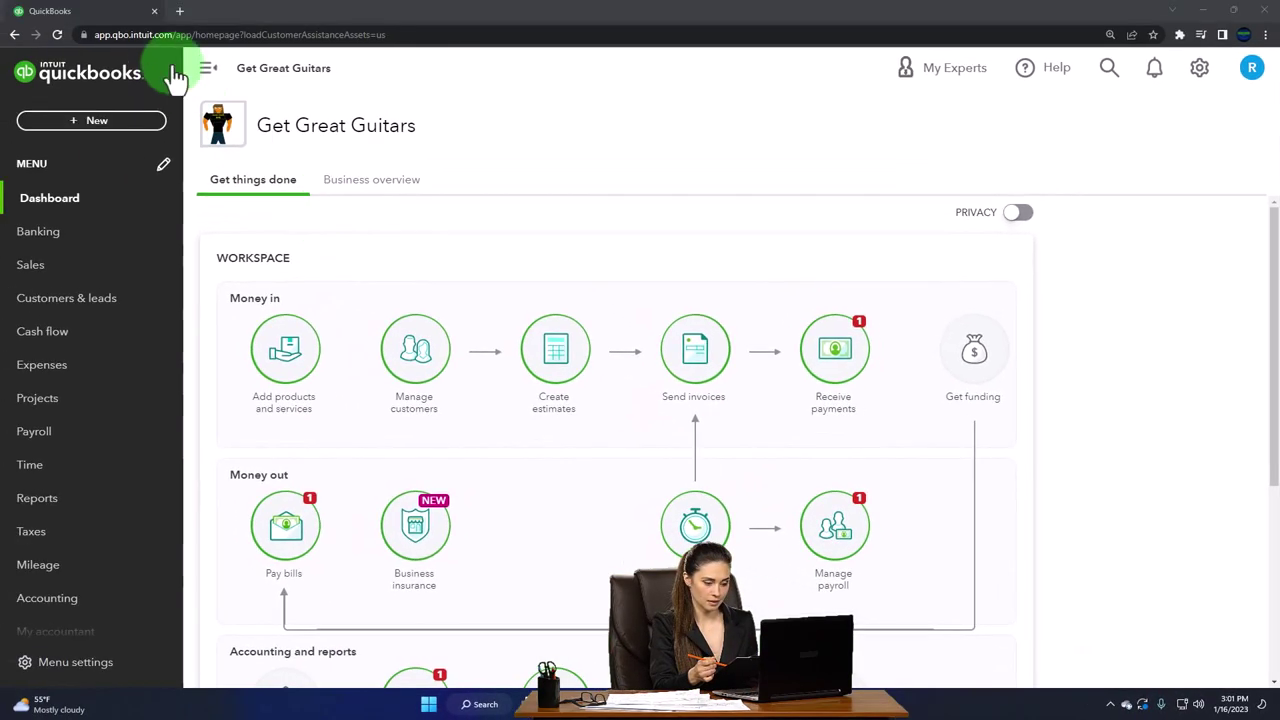
- Duplicate the Get Great Guitars browser tab twice so that three QuickBooks tabs are open
right_click(108, 12)
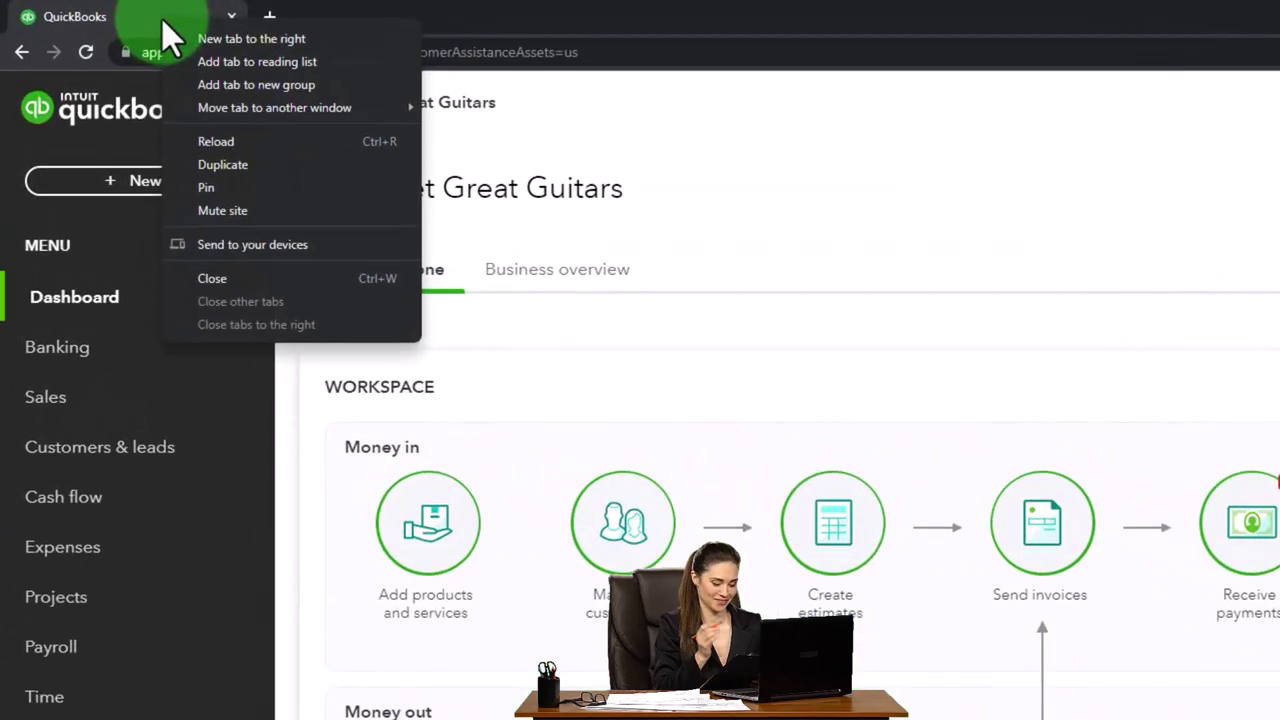
left_click(242, 180)
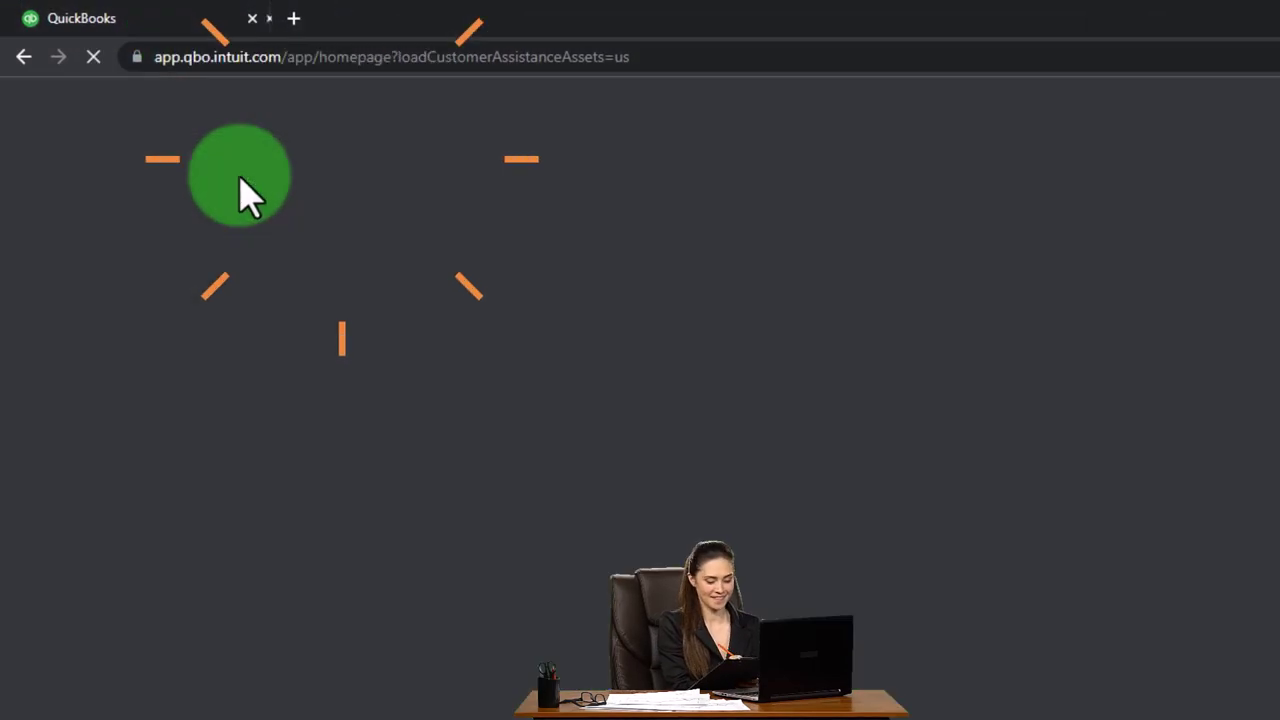
right_click(382, 24)
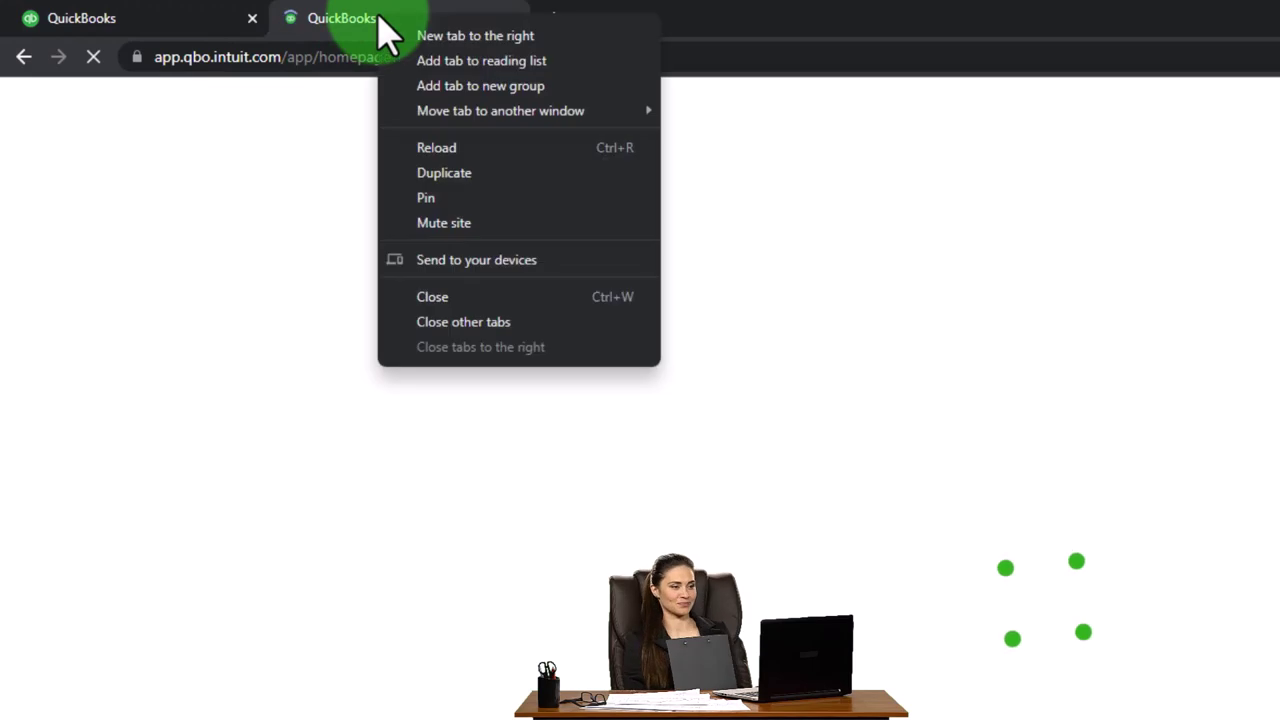
left_click(455, 178)
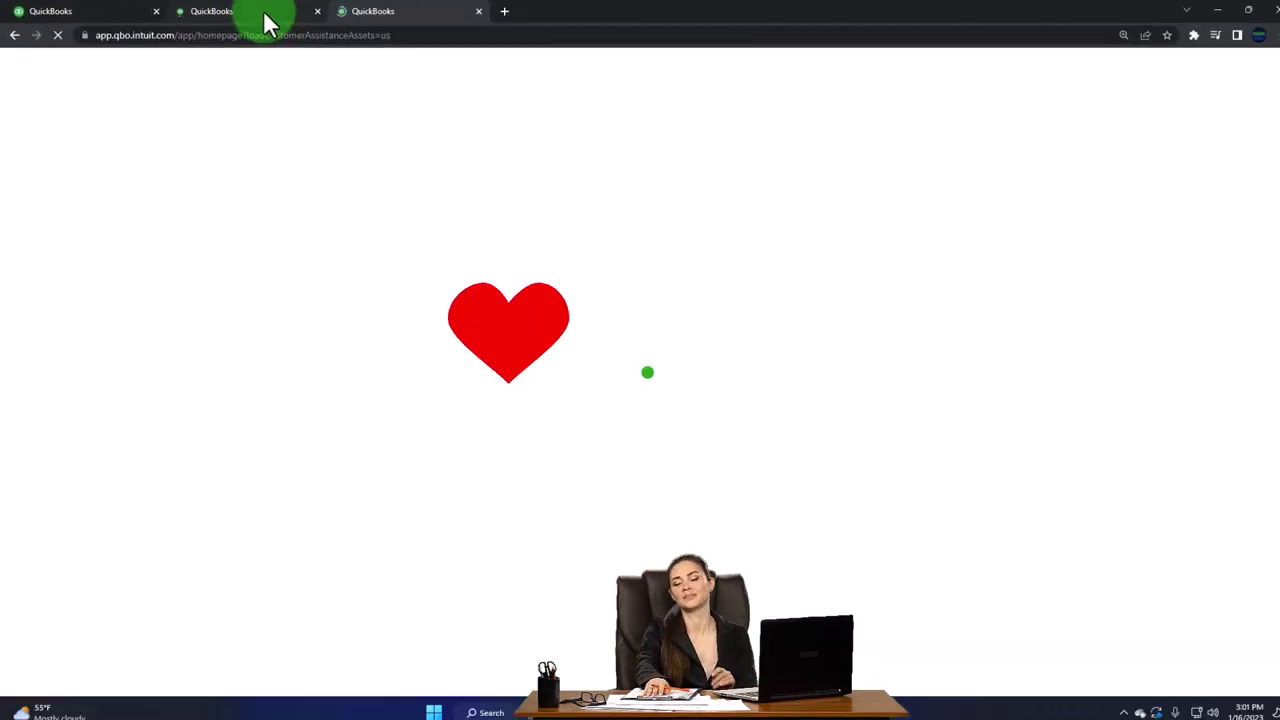
- Open the Balance Sheet from the favorite reports in the second QuickBooks tab
left_click(265, 20)
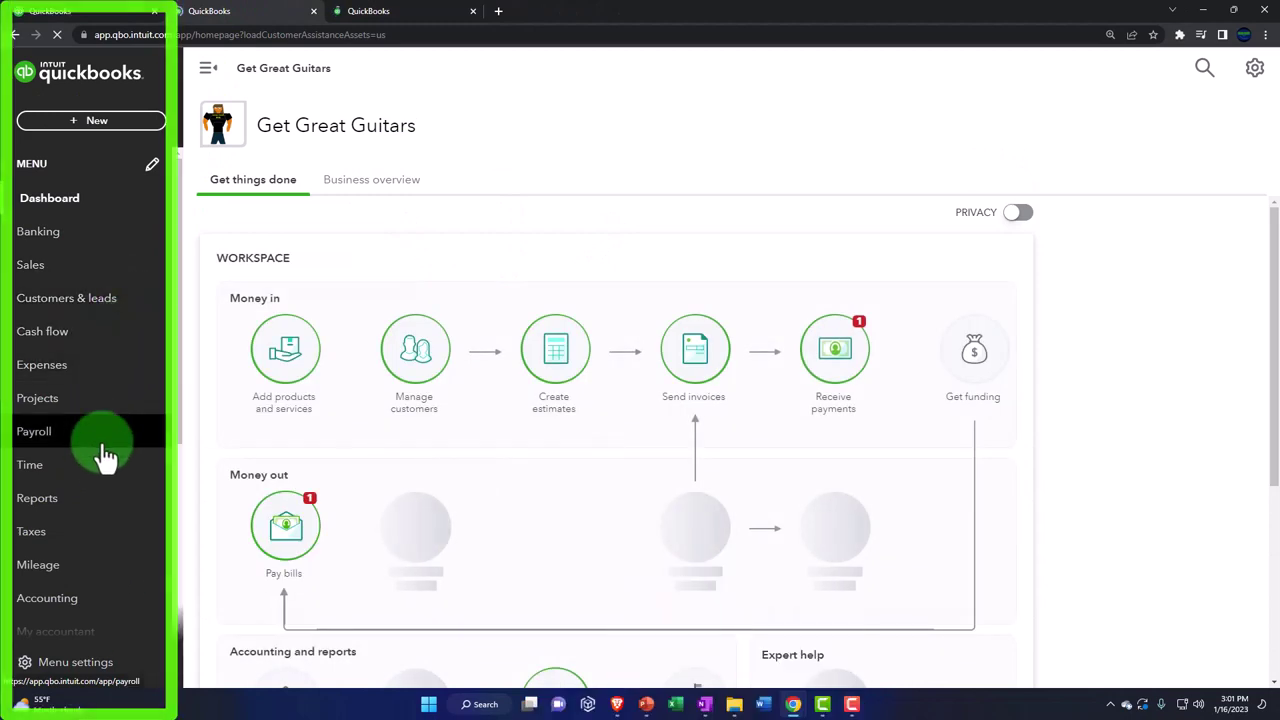
left_click(98, 505)
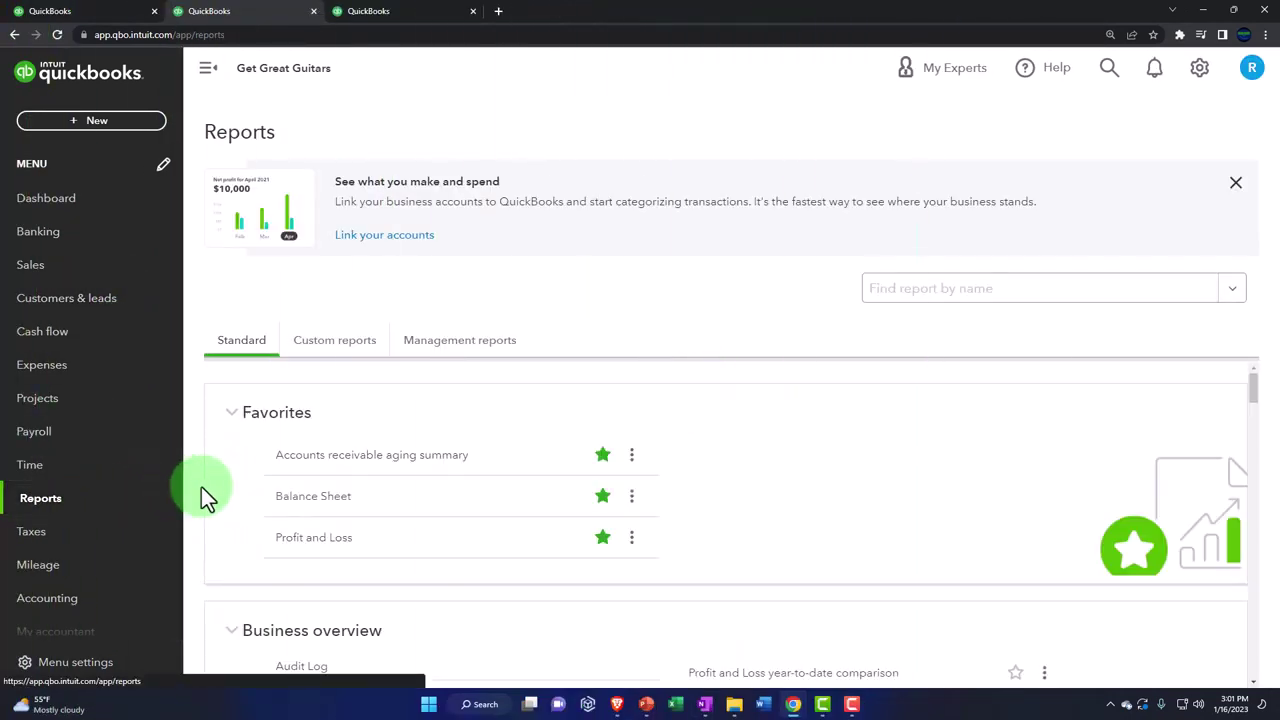
left_click(309, 497)
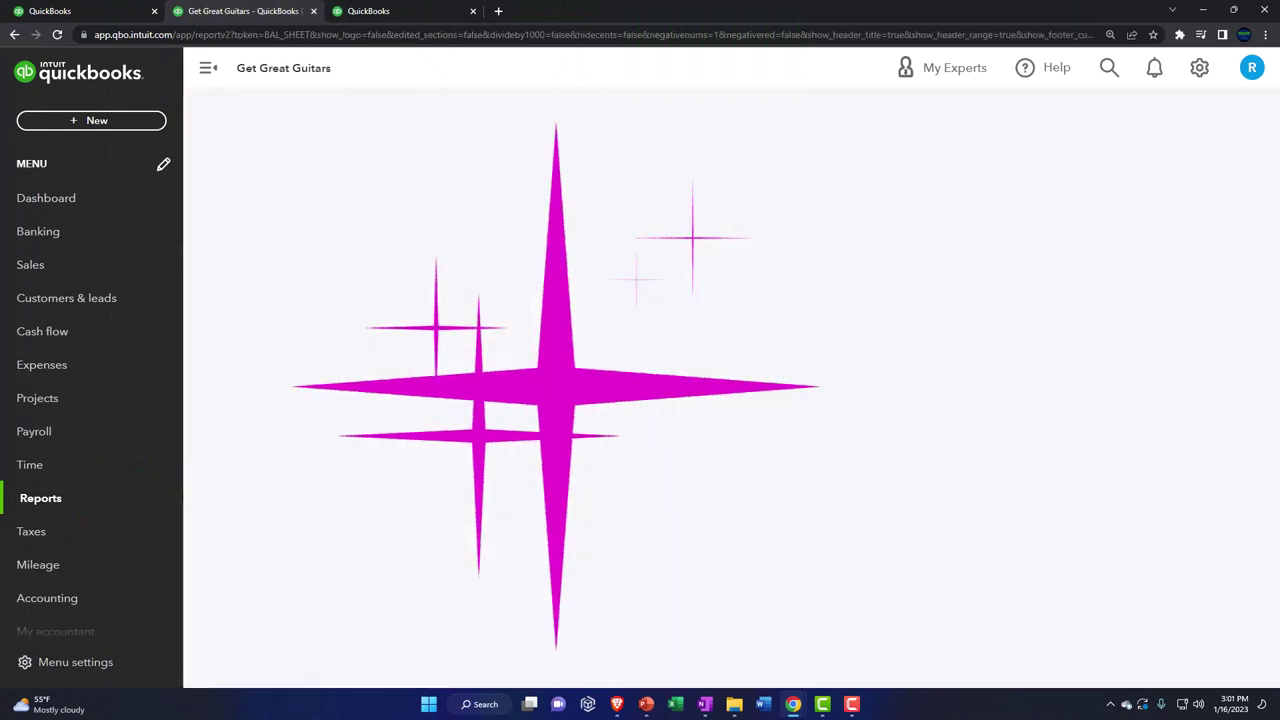
- Bring up the Sample Company window and open Reports within its Business overview section
left_click_drag(1235, 185, 720, 100)
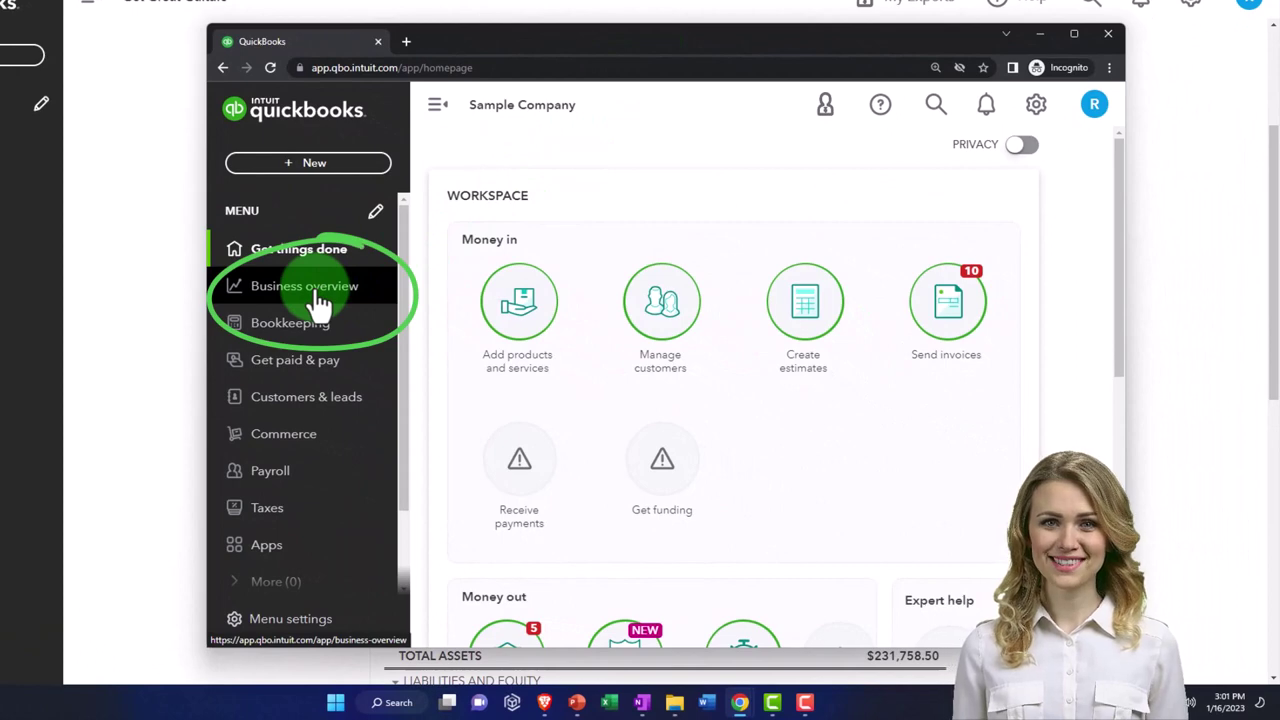
left_click(316, 295)
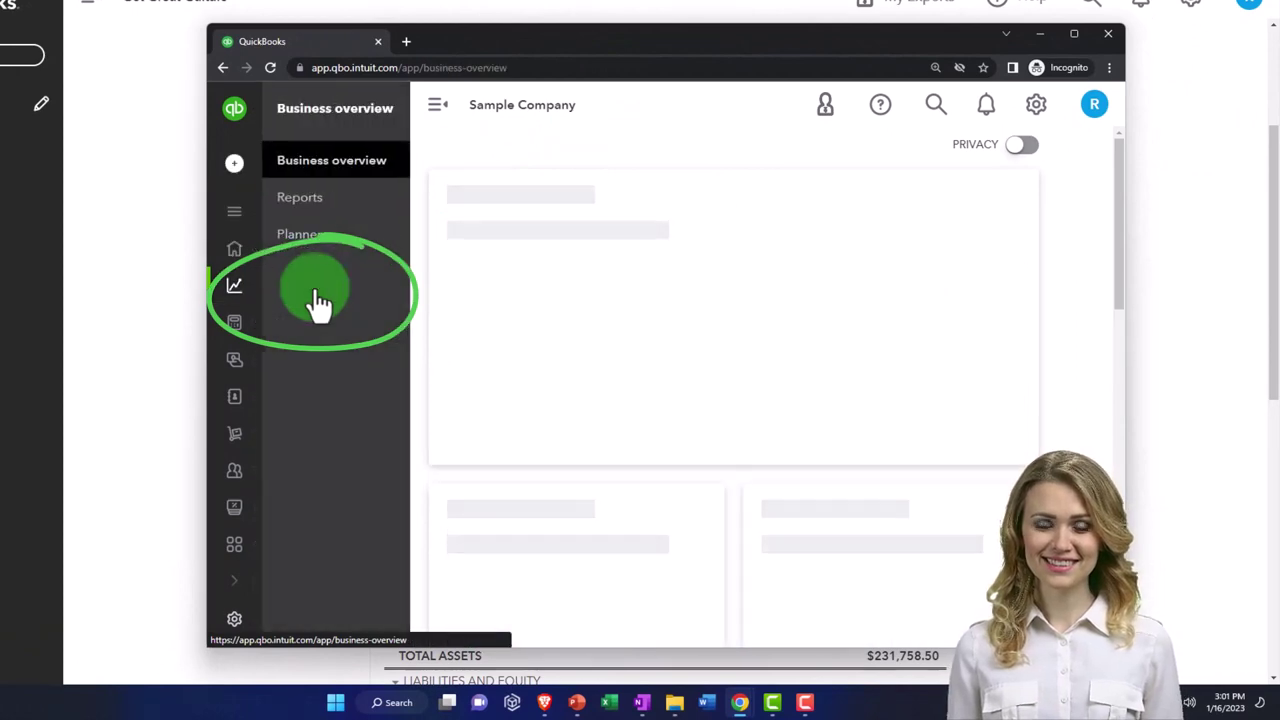
left_click(310, 205)
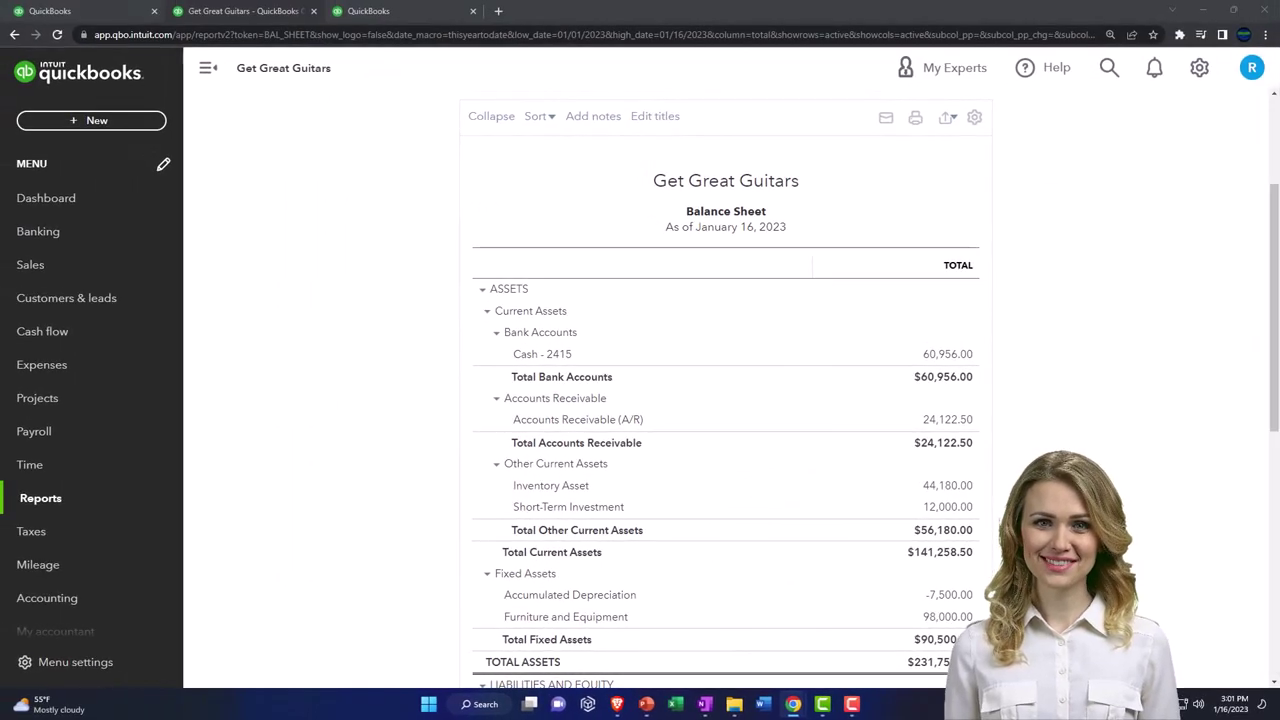
- Open the Profit and Loss report in the third QuickBooks tab and hide the navigation menu
left_click(420, 12)
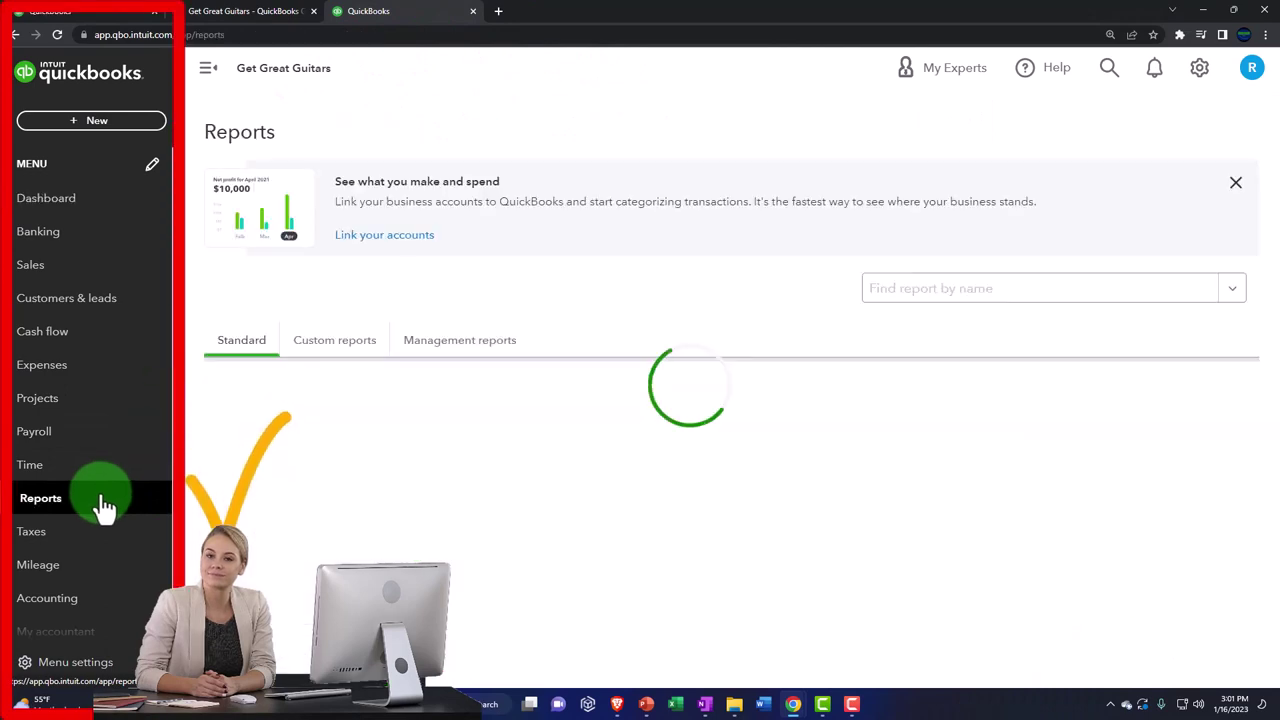
left_click(300, 542)
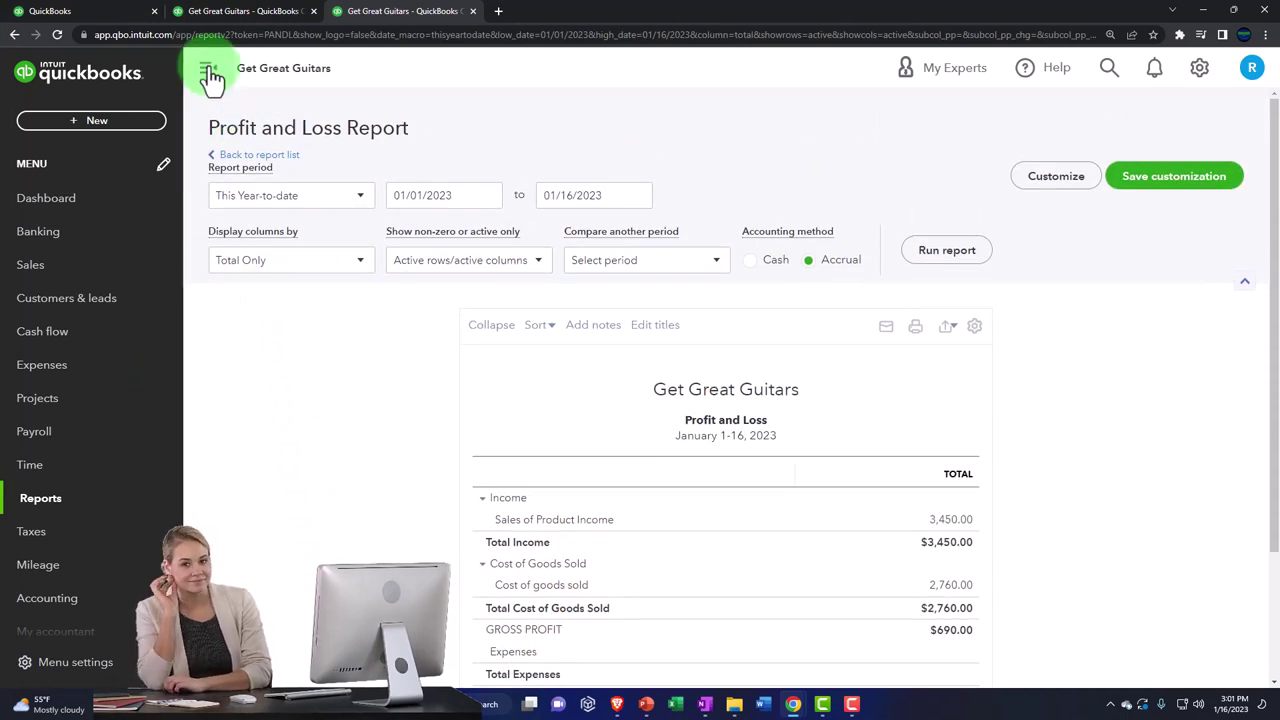
left_click(210, 77)
- Set the Profit and Loss report period to 01/01/2023 through 12/31/2023 and run the report
left_click_drag(318, 194, 238, 192)
left_click_drag(360, 287, 314, 282)
type("01012023")
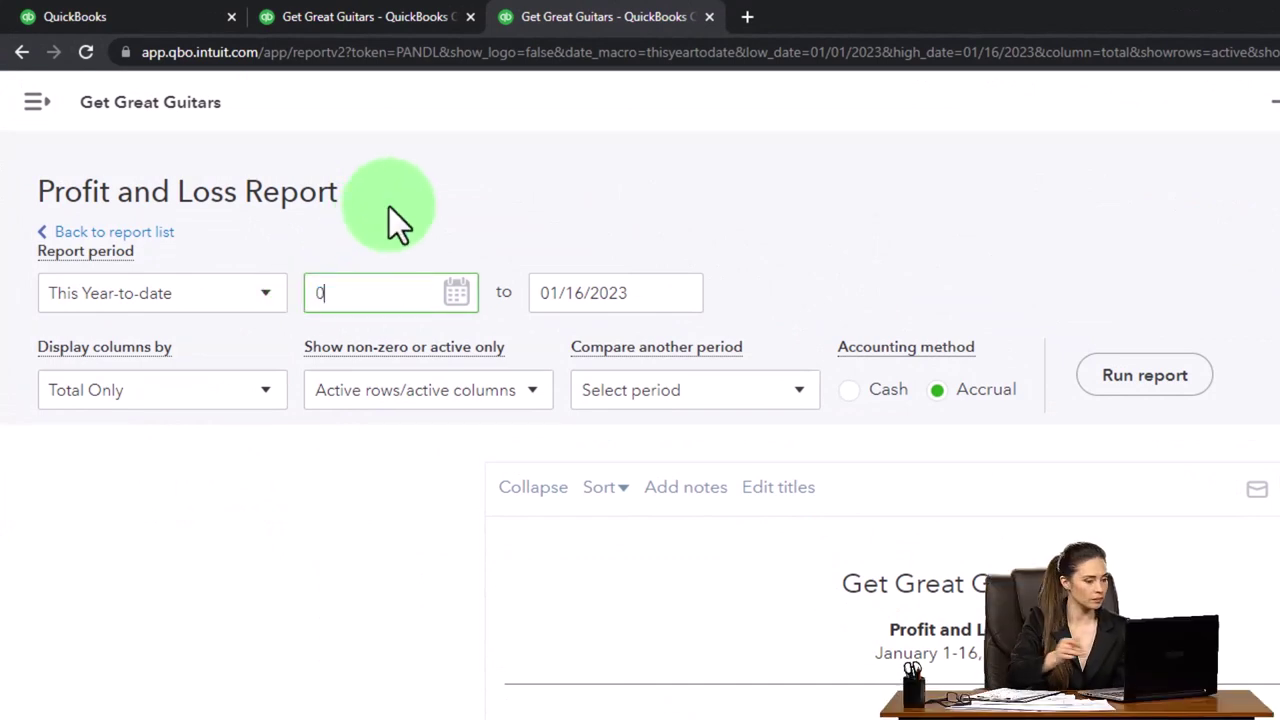
key("Tab")
type("12312023")
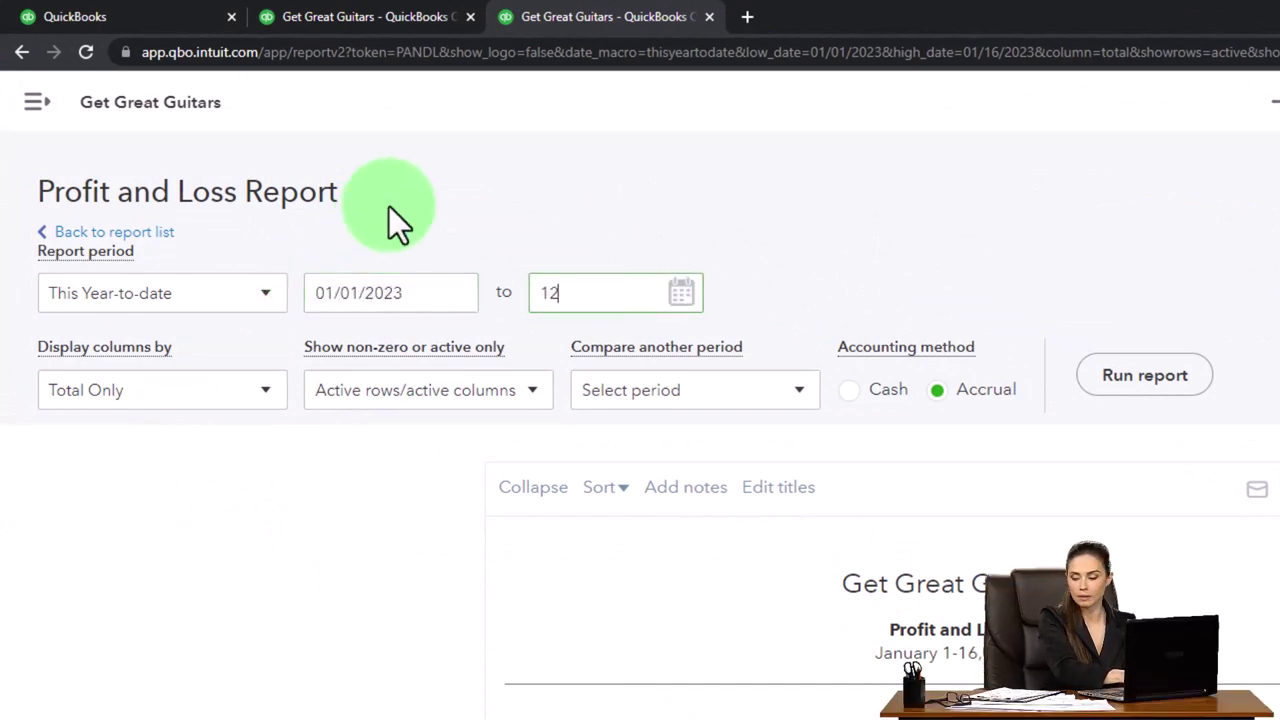
key("Tab")
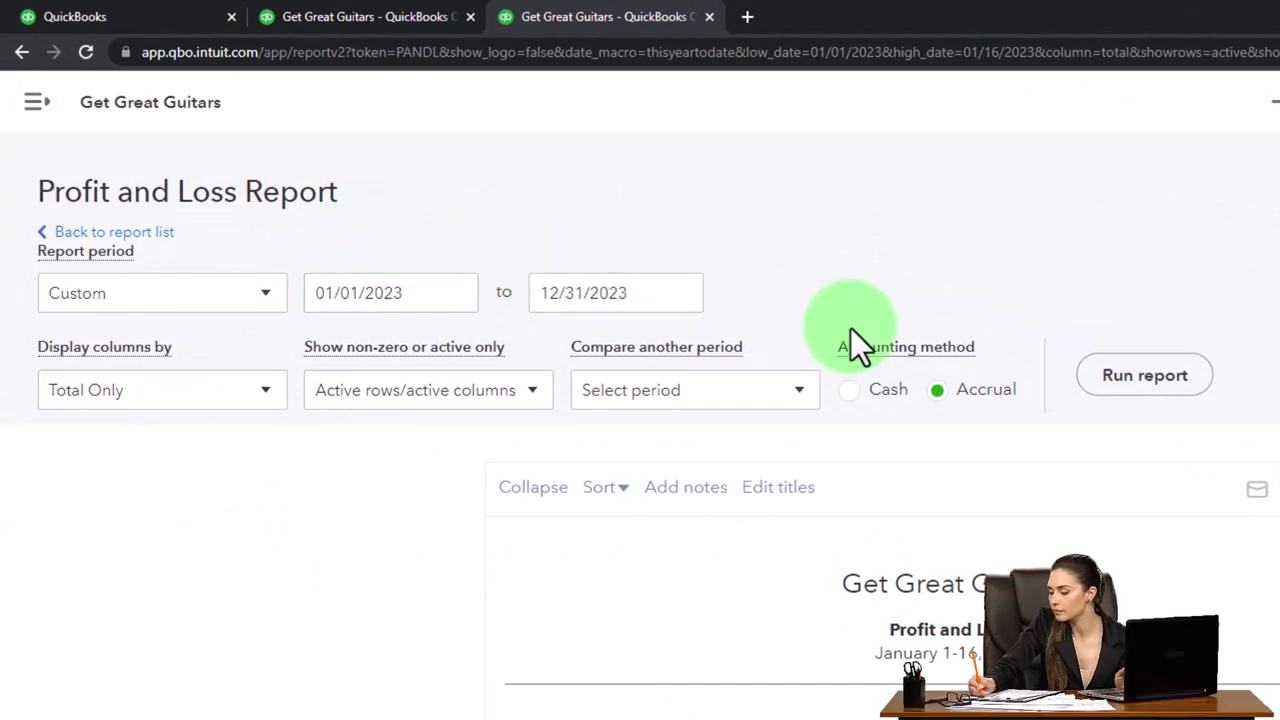
left_click(1145, 376)
scroll(1108, 398, "down", 2)
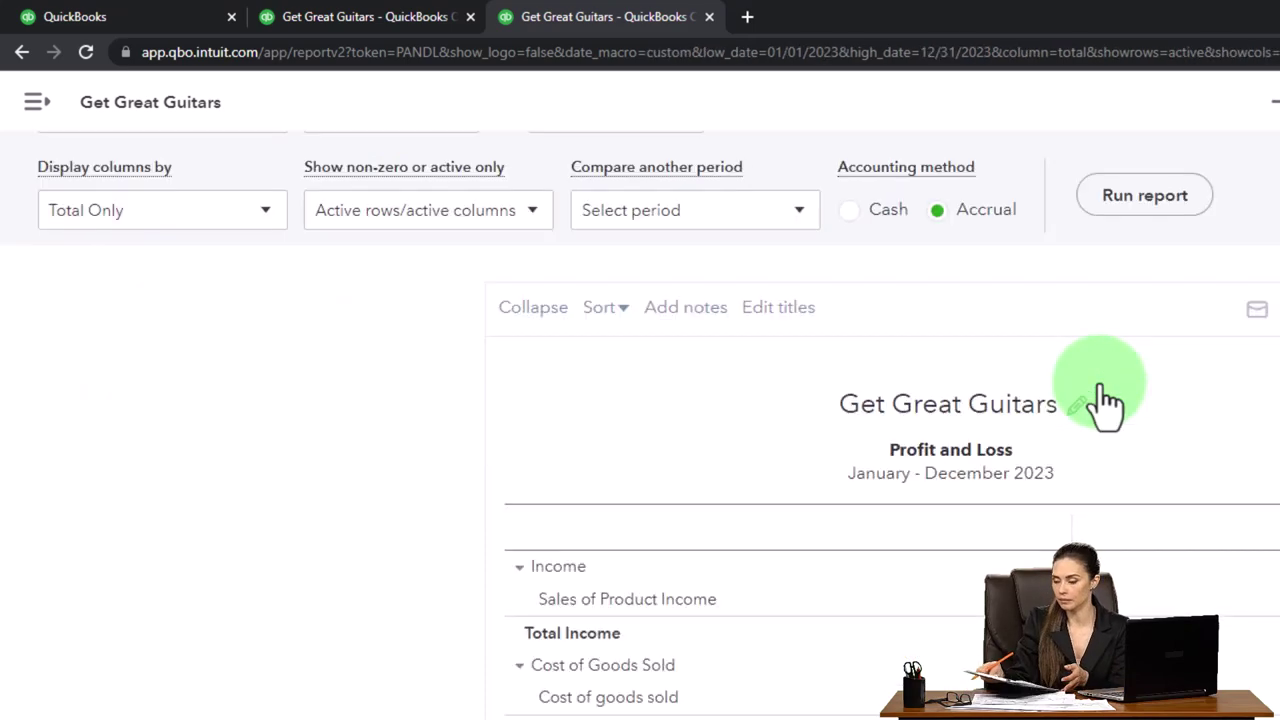
- In the Balance Sheet tab, hide the navigation menu and run the report for 01/01/2023 to 12/31/2023
left_click(265, 14)
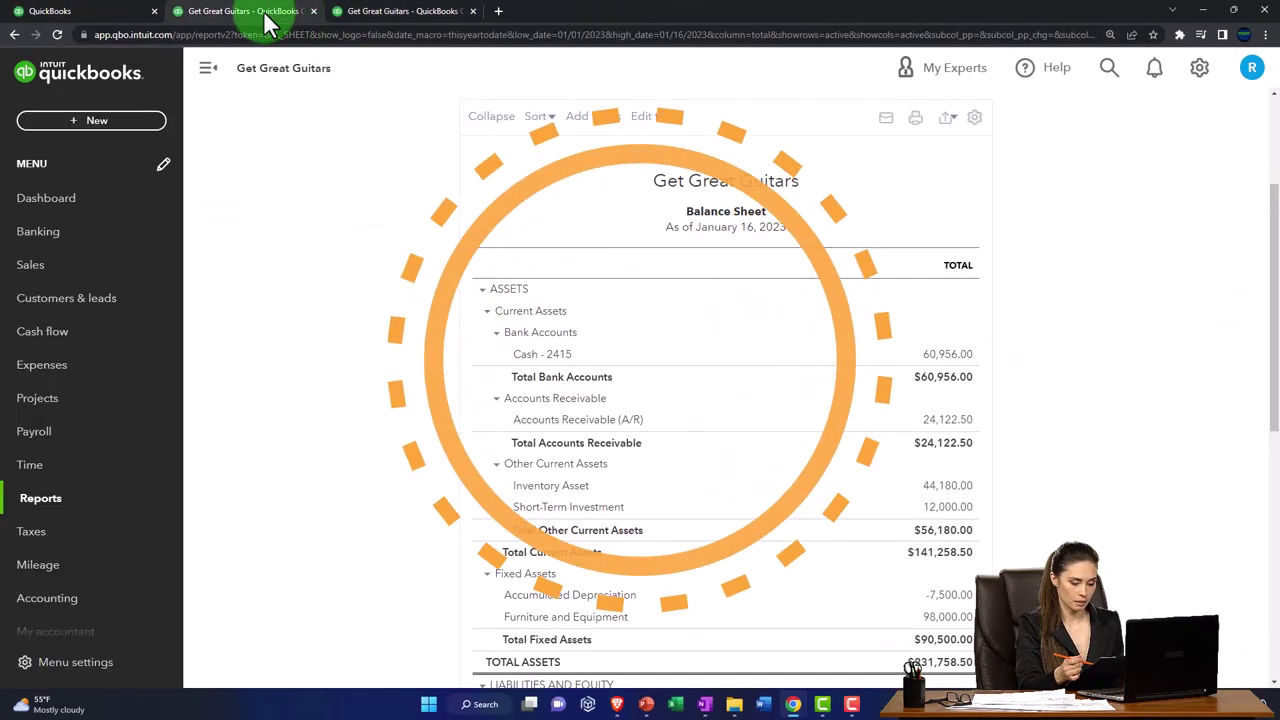
left_click(207, 70)
scroll(214, 200, "up", 3)
left_click_drag(271, 191, 193, 192)
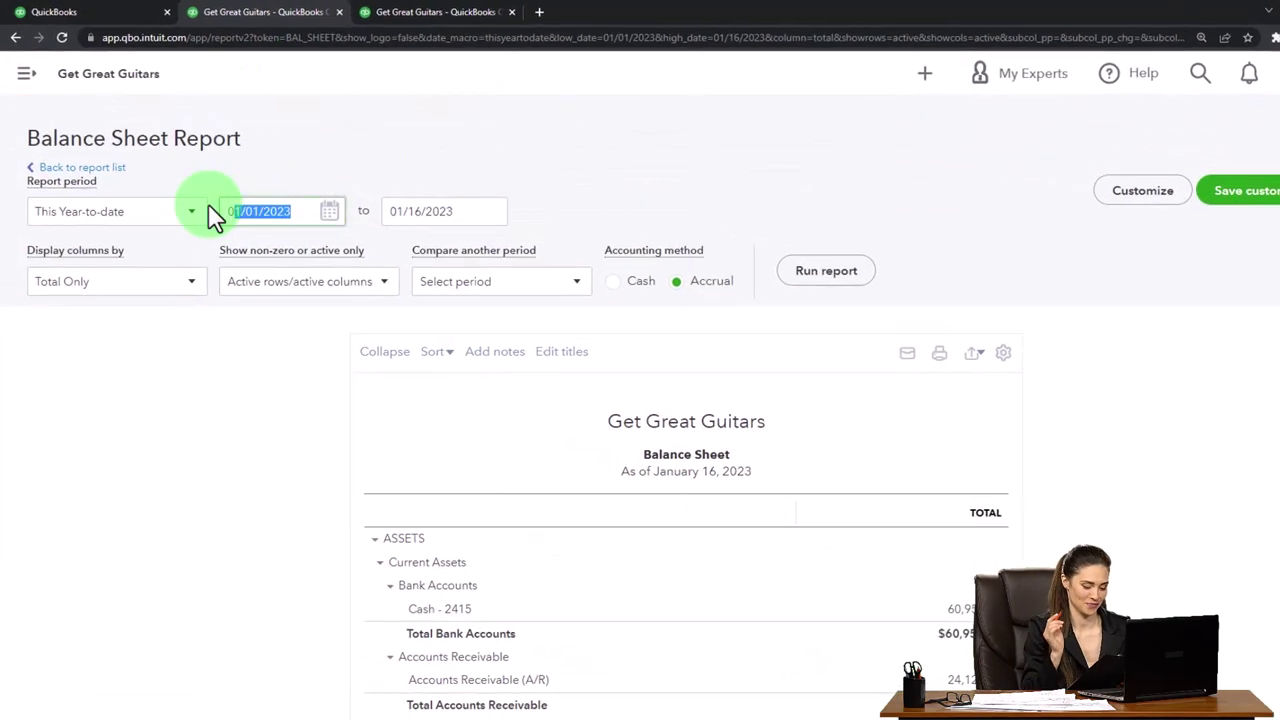
type("01")
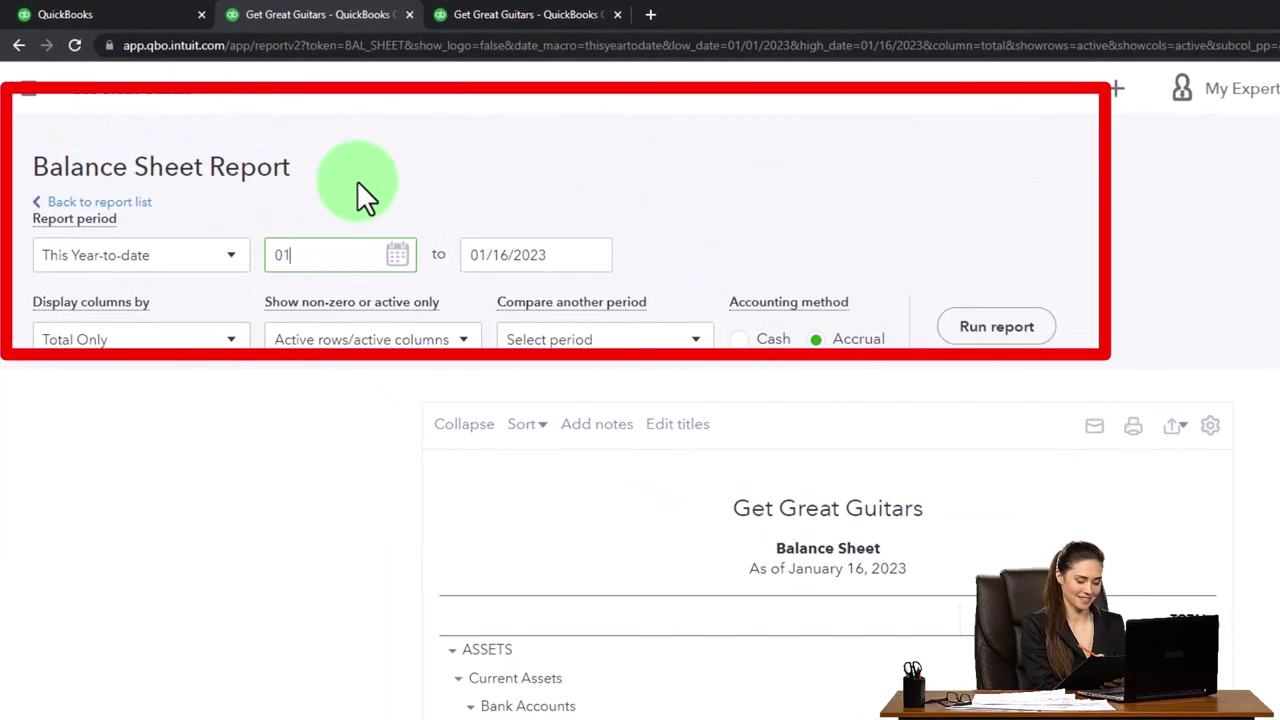
type("/01/2023")
key("Tab")
type("1")
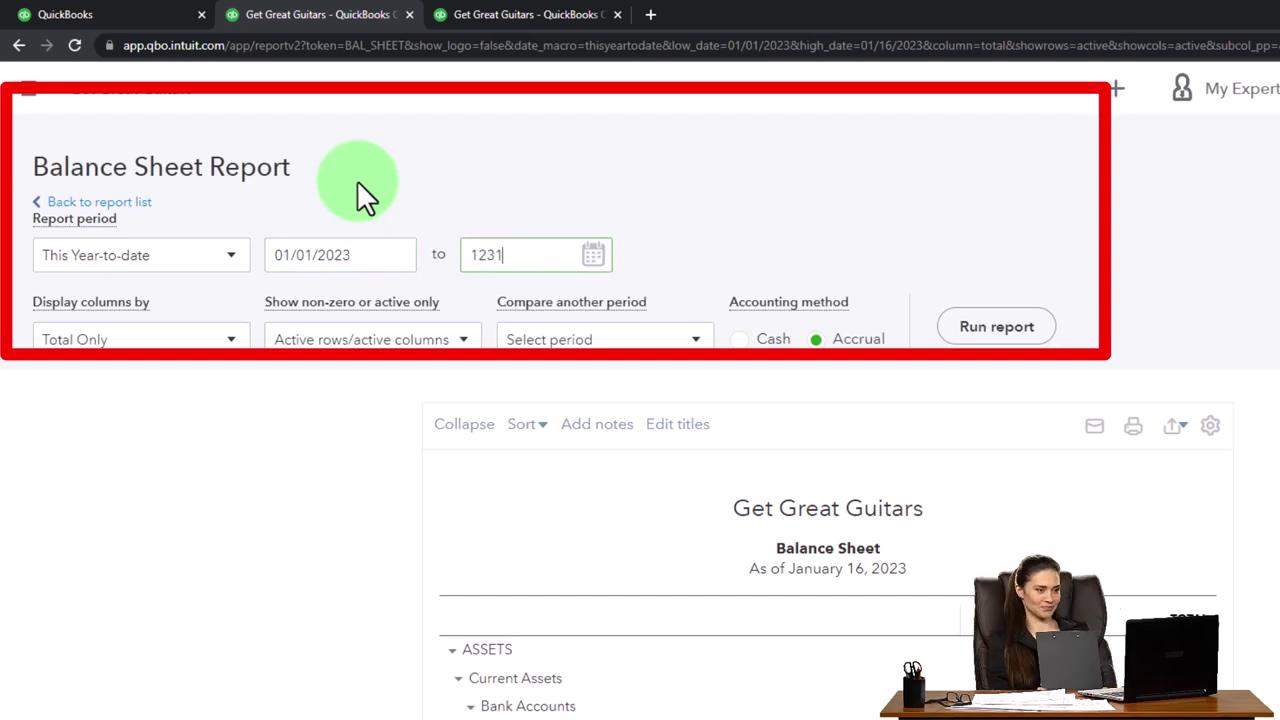
type("2/31/2023")
key("Tab")
left_click(990, 330)
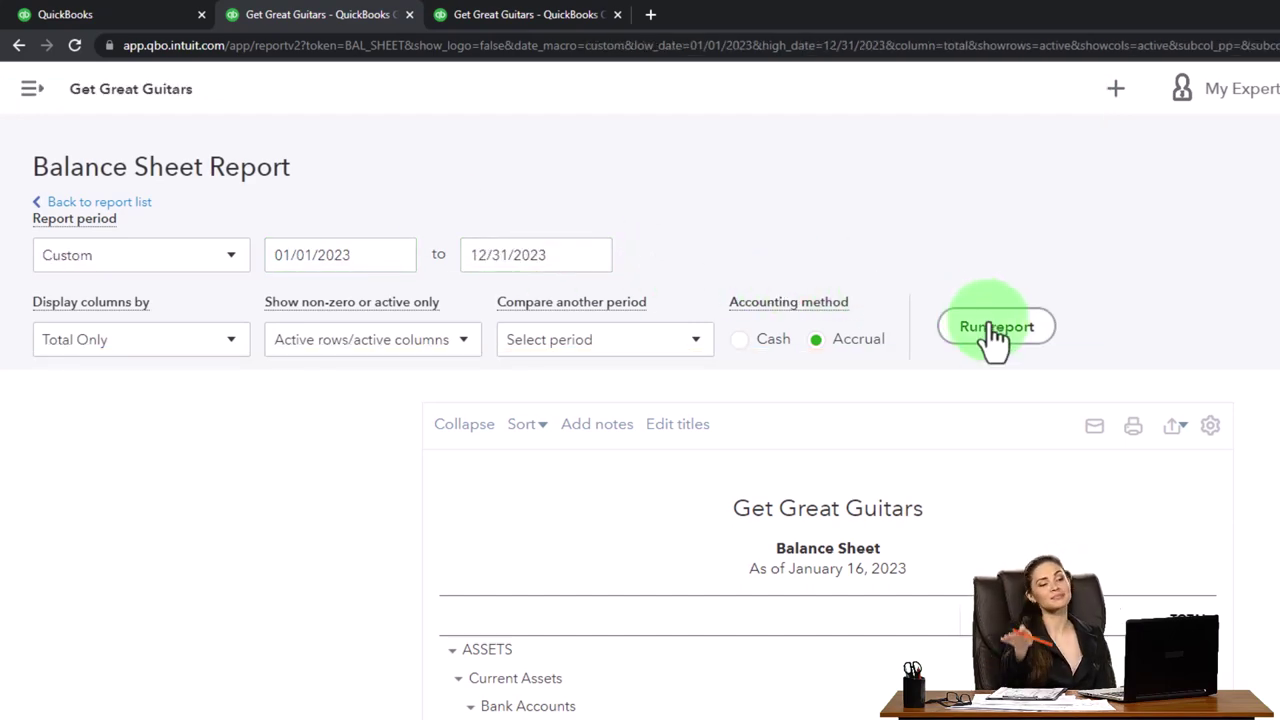
scroll(995, 400, "down", 3)
key("ctrl+plus")
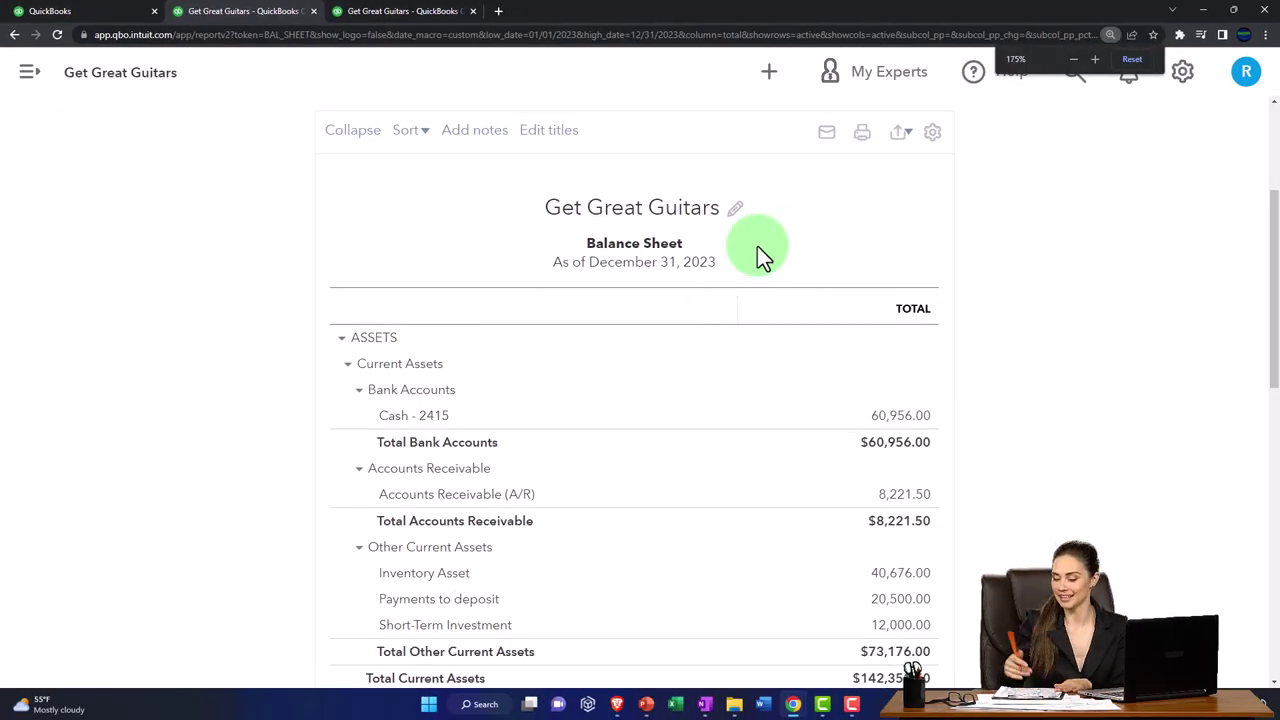
key("ctrl+minus")
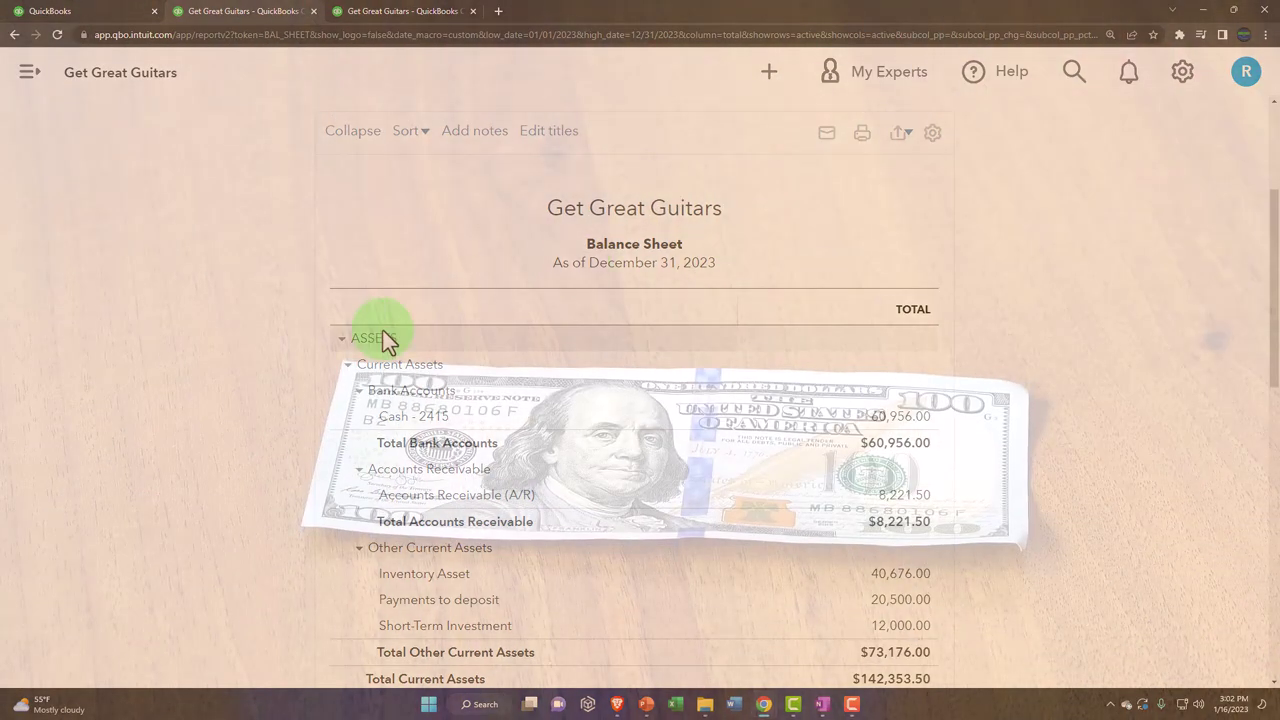
- Switch to OneNote and examine the customer cycle in the QuickBooks flowchart, from invoices through received payments to deposits
left_click(823, 704)
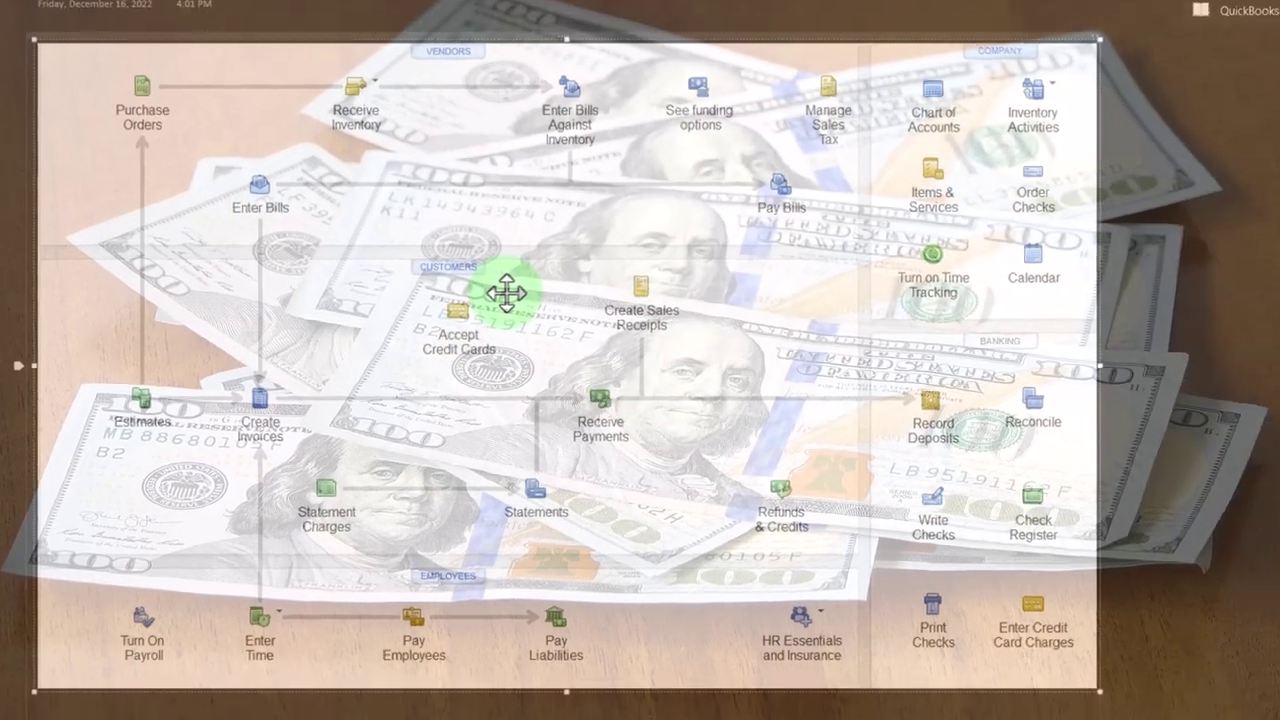
left_click(553, 287)
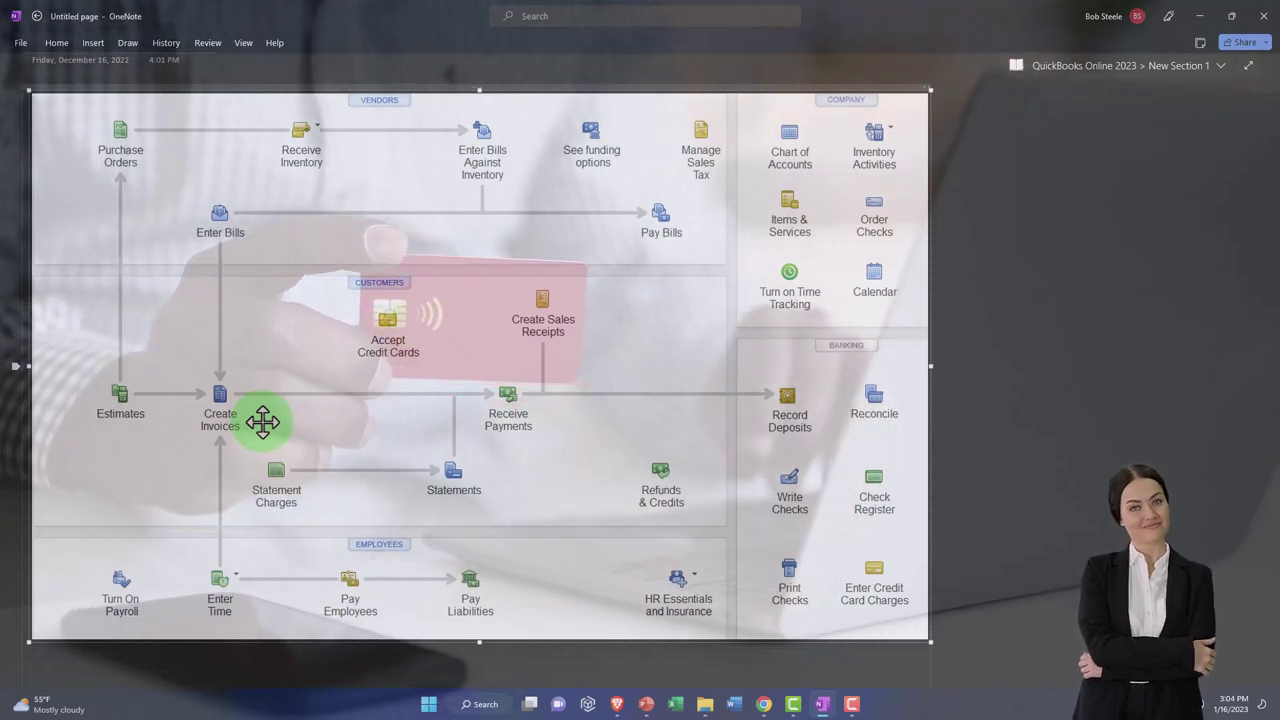
left_click(262, 422)
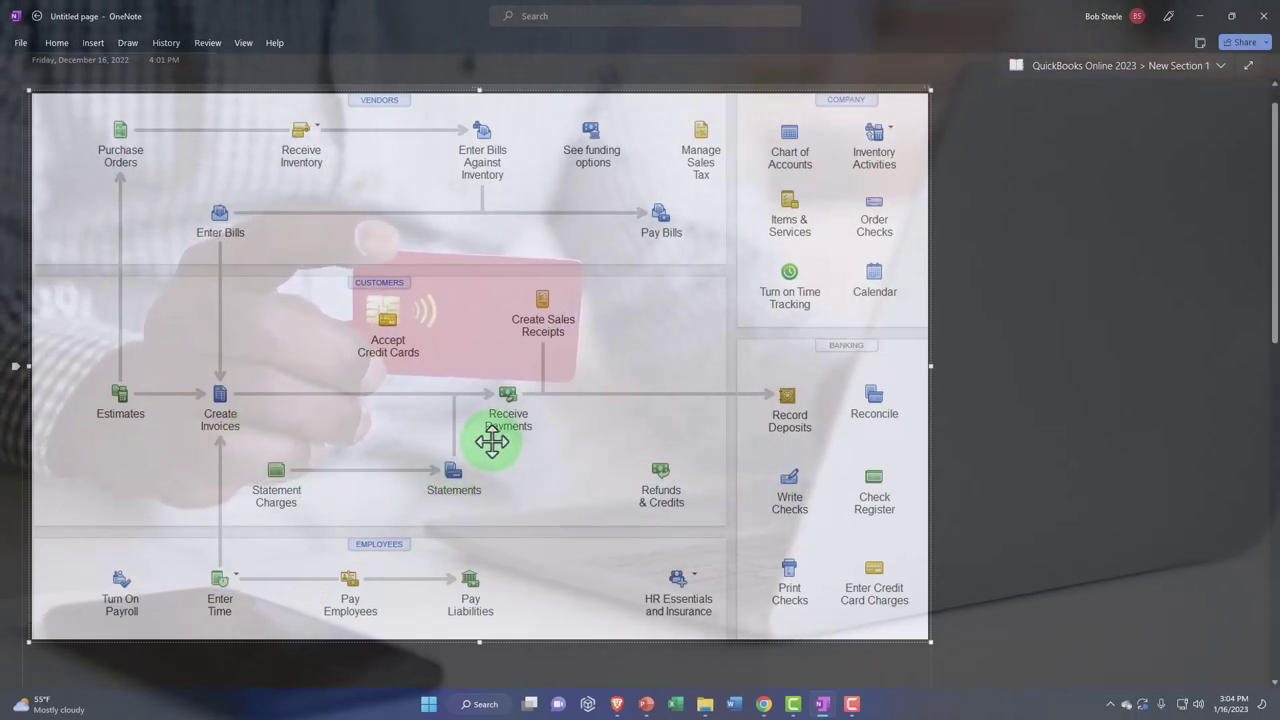
right_click(770, 465)
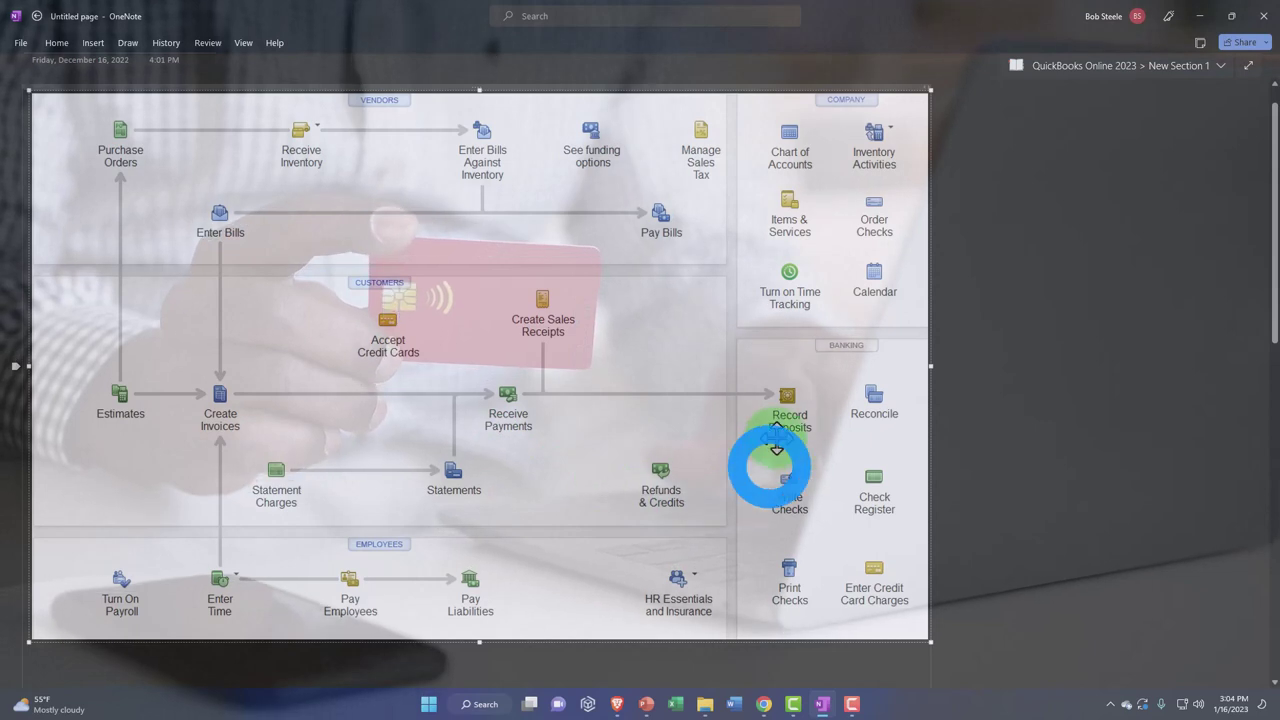
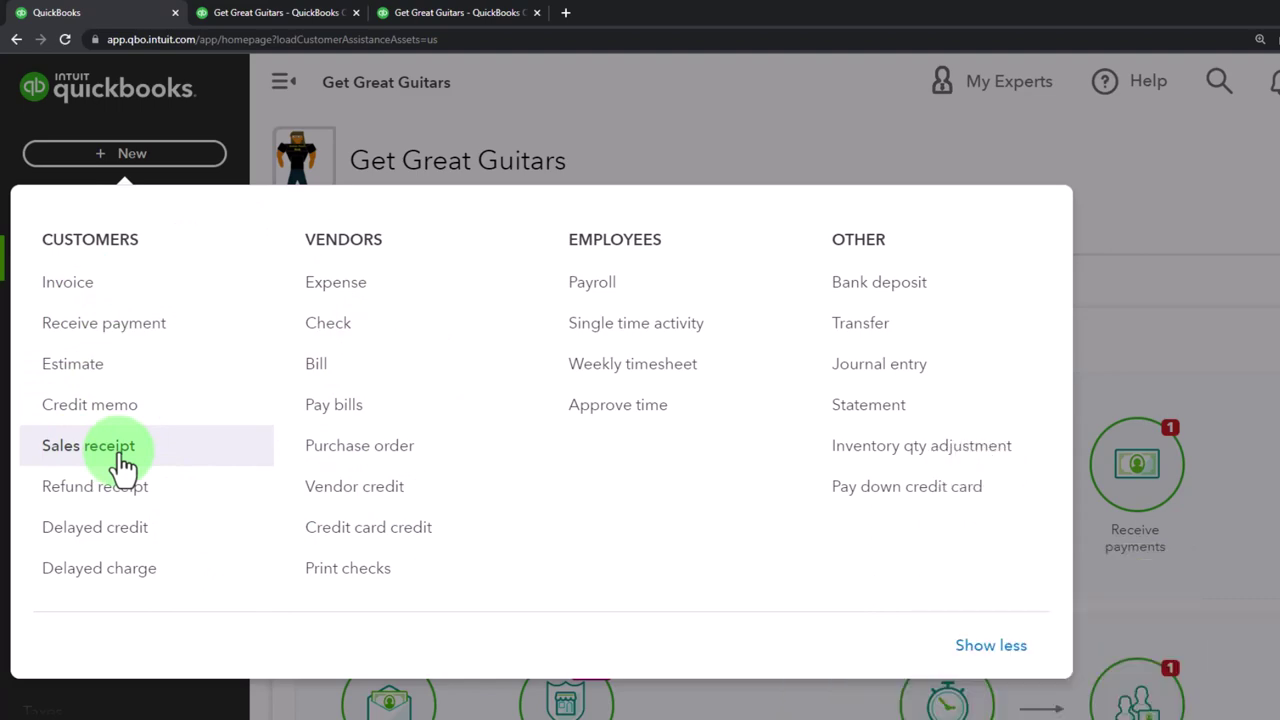
- Start a new sales receipt and enter String Music as the customer
left_click(120, 456)
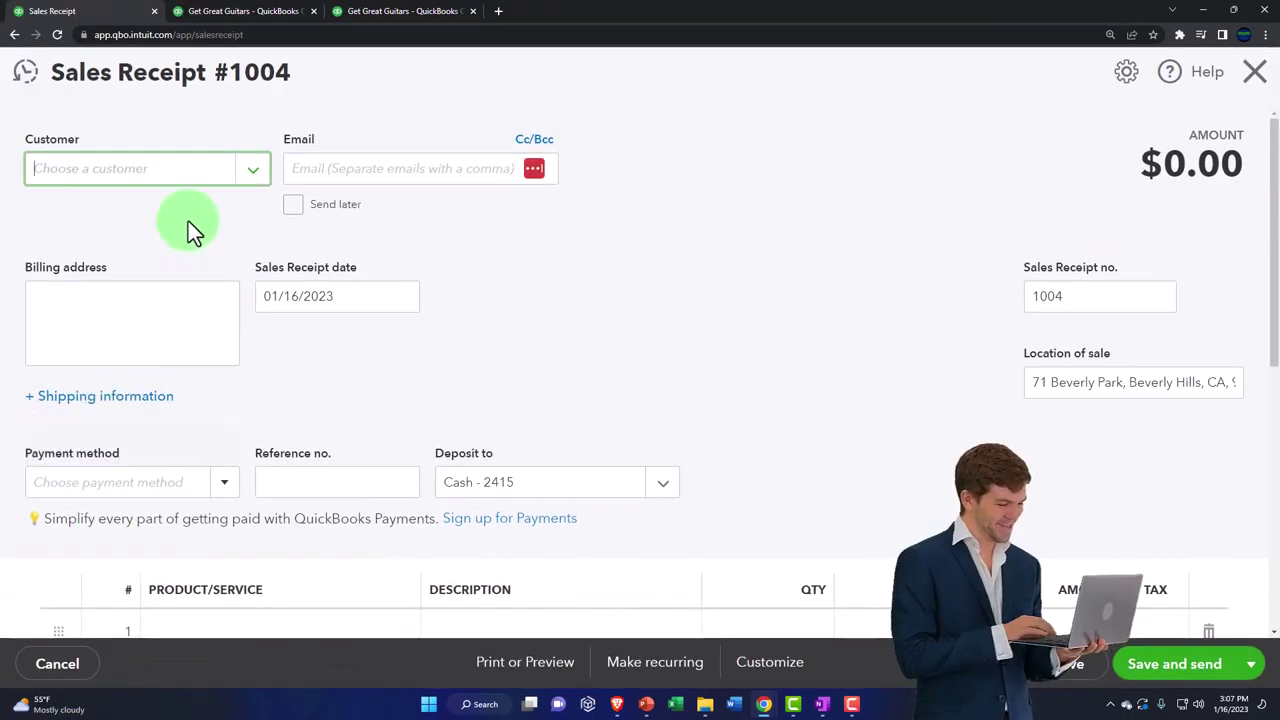
type("String Musin")
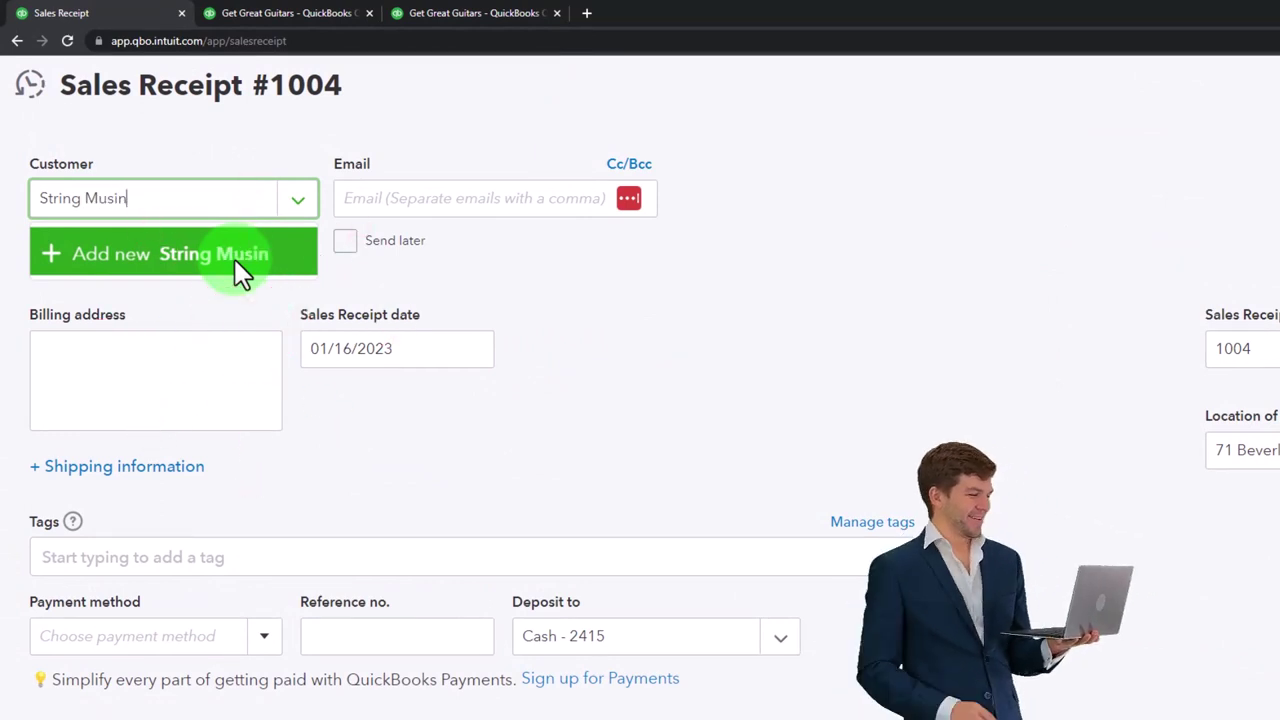
key("BackSpace")
type("c")
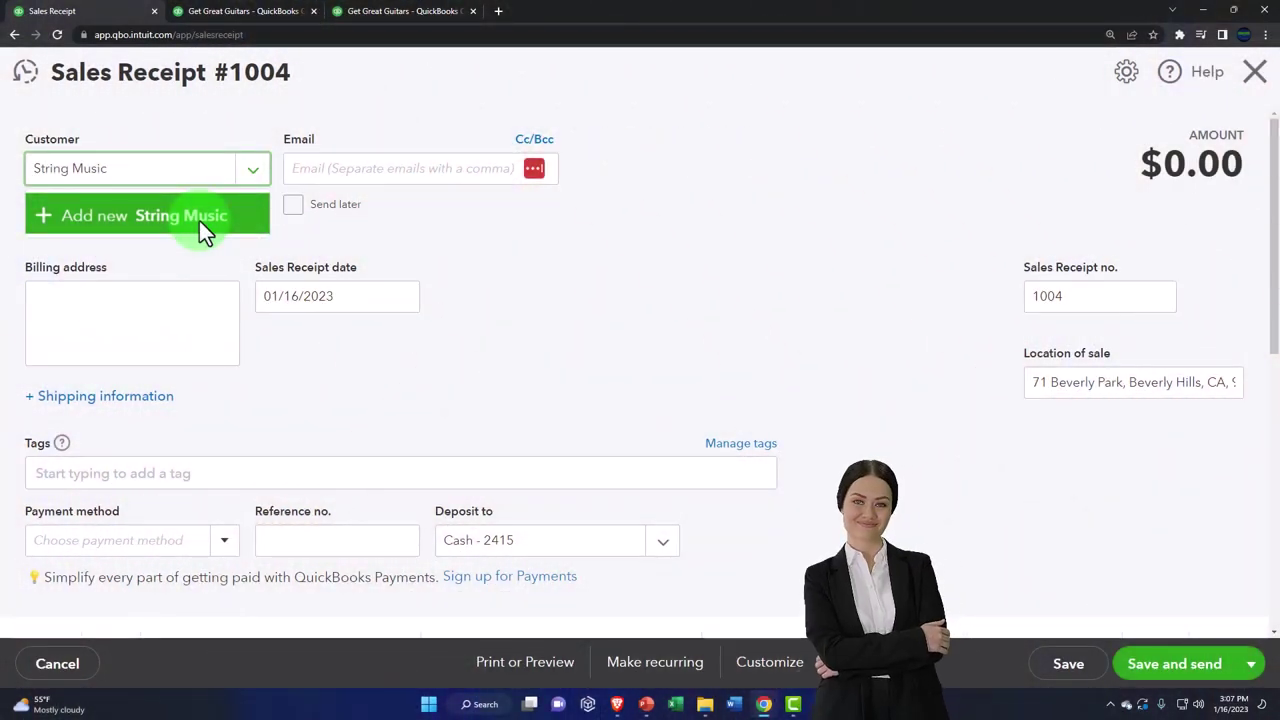
- Add String Music as a new customer, use the company name as the customer display name, and save the record
left_click(199, 220)
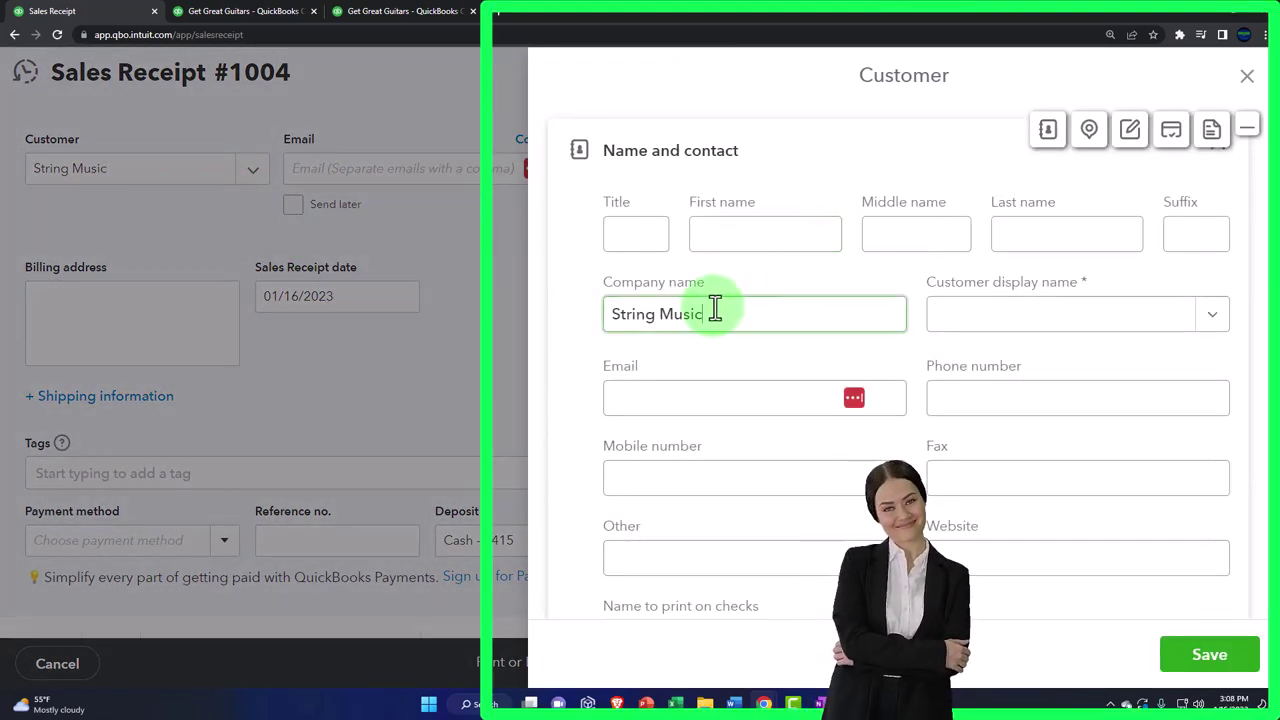
left_click_drag(714, 312, 605, 312)
key("ctrl+c")
left_click(1035, 320)
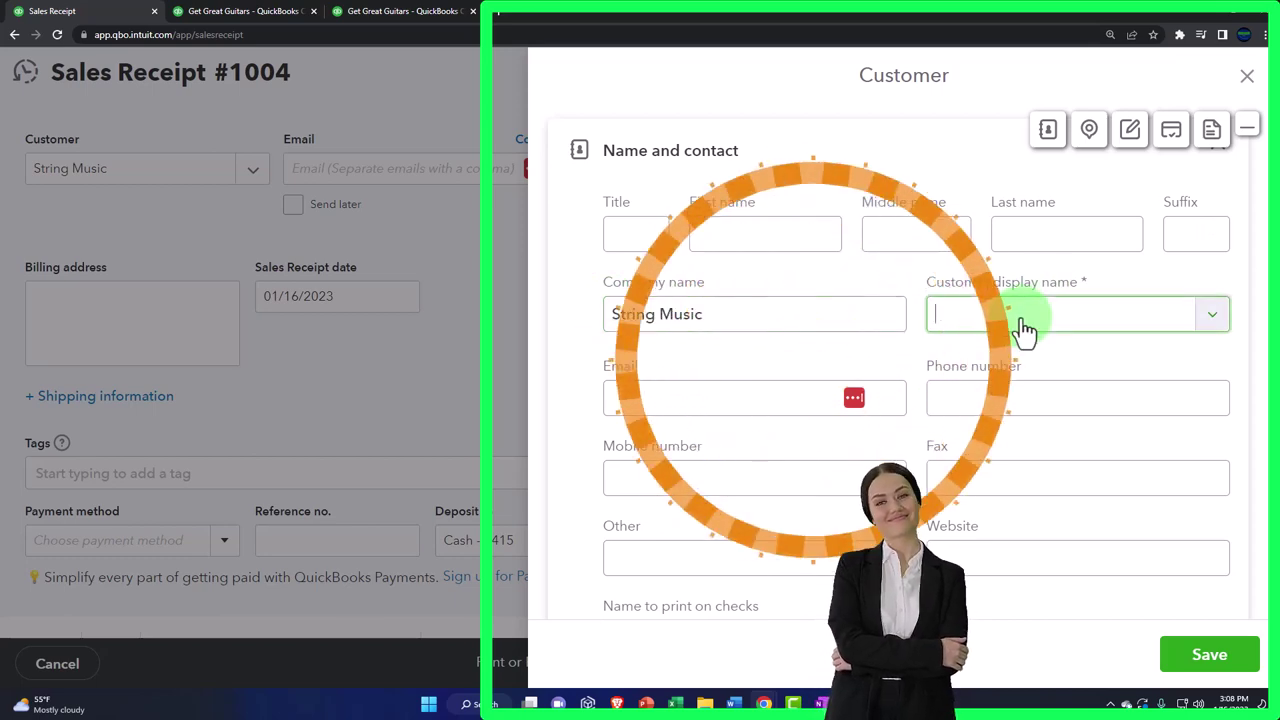
key("ctrl+v")
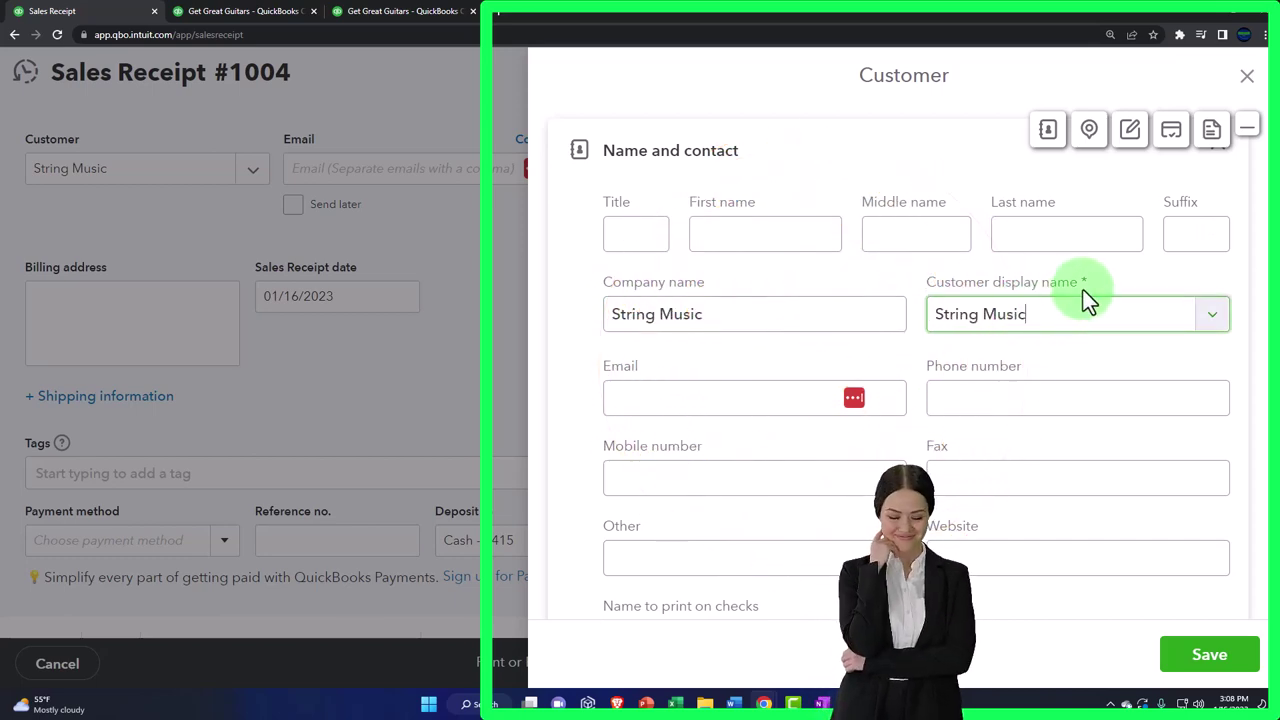
left_click(1226, 664)
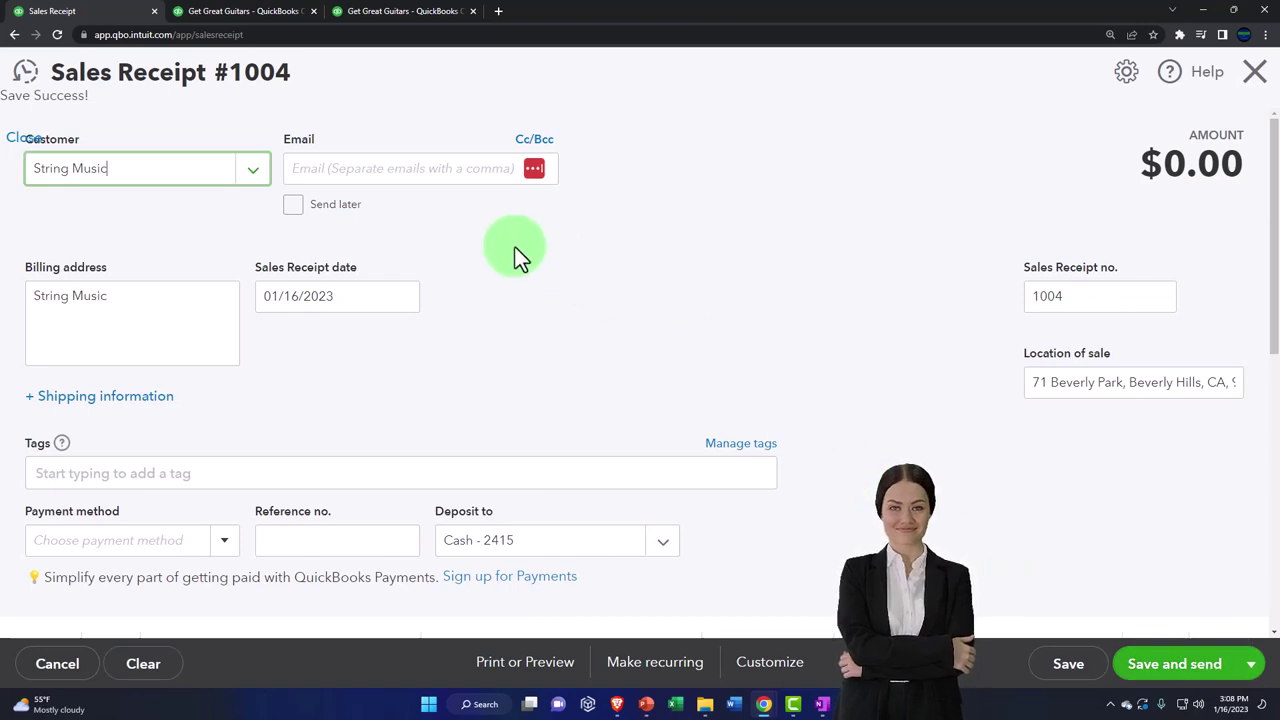
- Set the sales receipt date to 01/19/2023
left_click(355, 180)
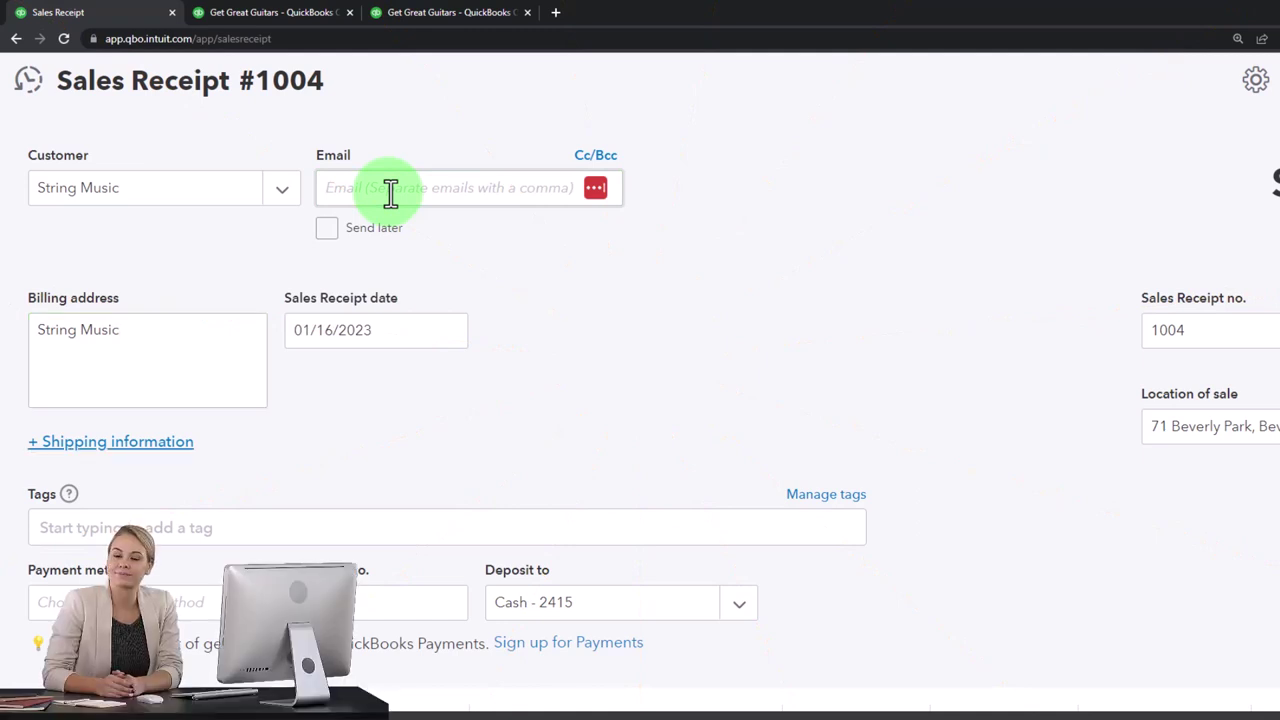
left_click(386, 326)
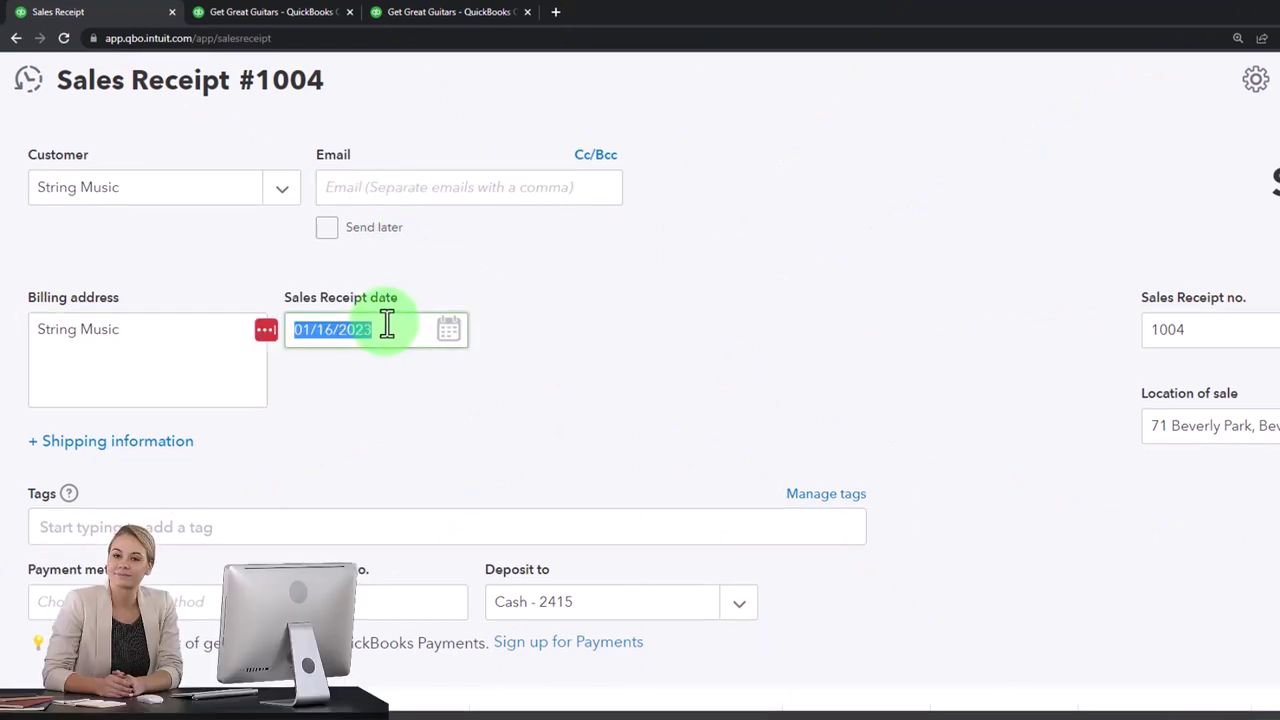
key("plus")
key("plus")
key("plus")
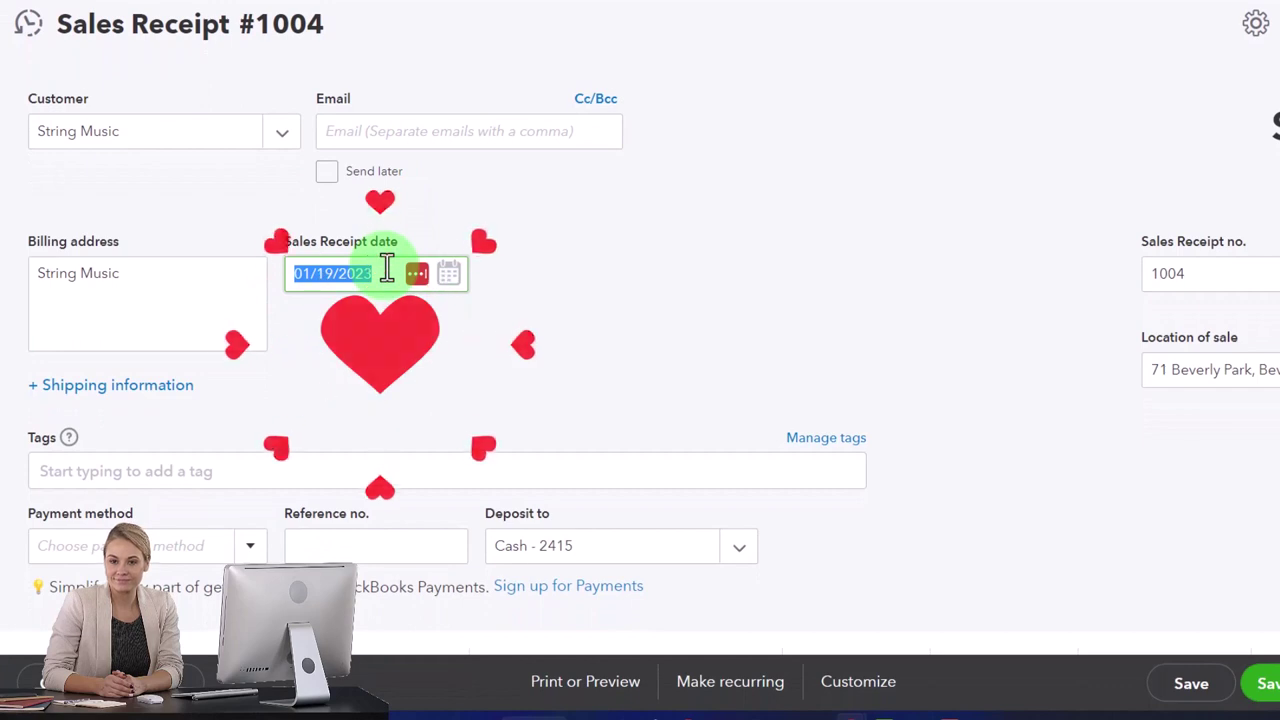
key("Tab")
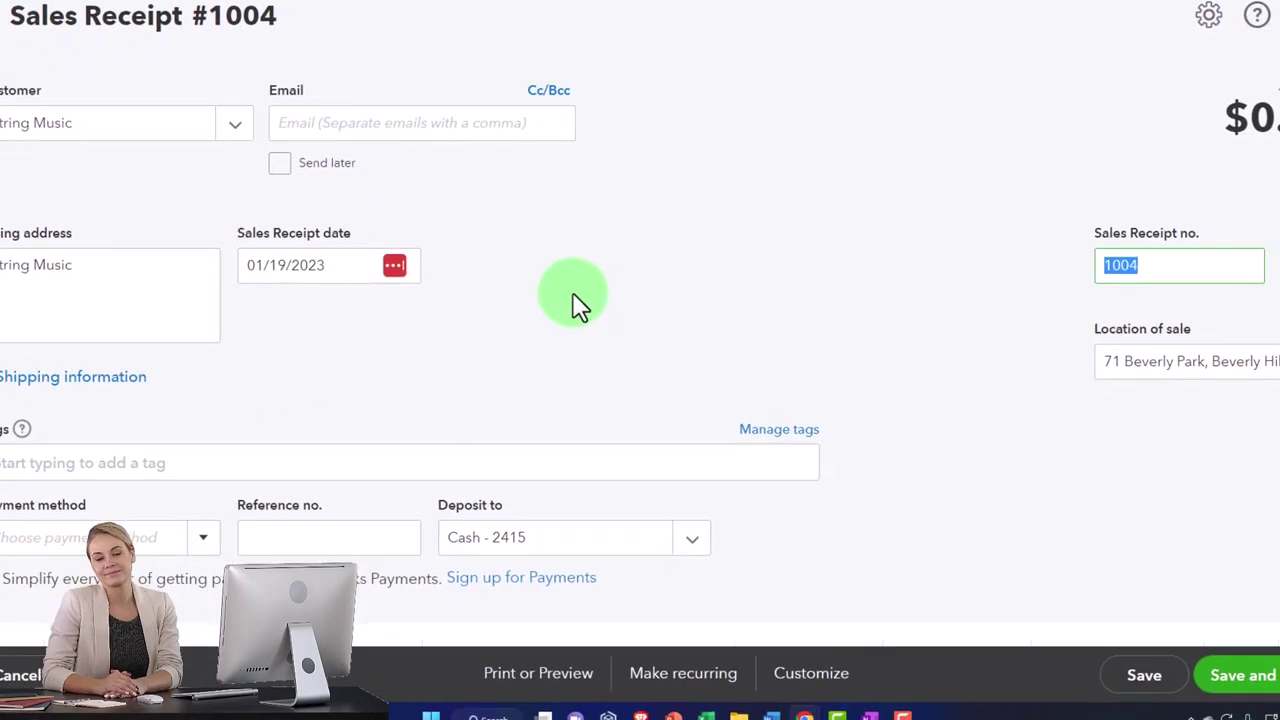
- Choose Cash as the payment method on the sales receipt
key("Tab")
scroll(475, 274, "down", 1)
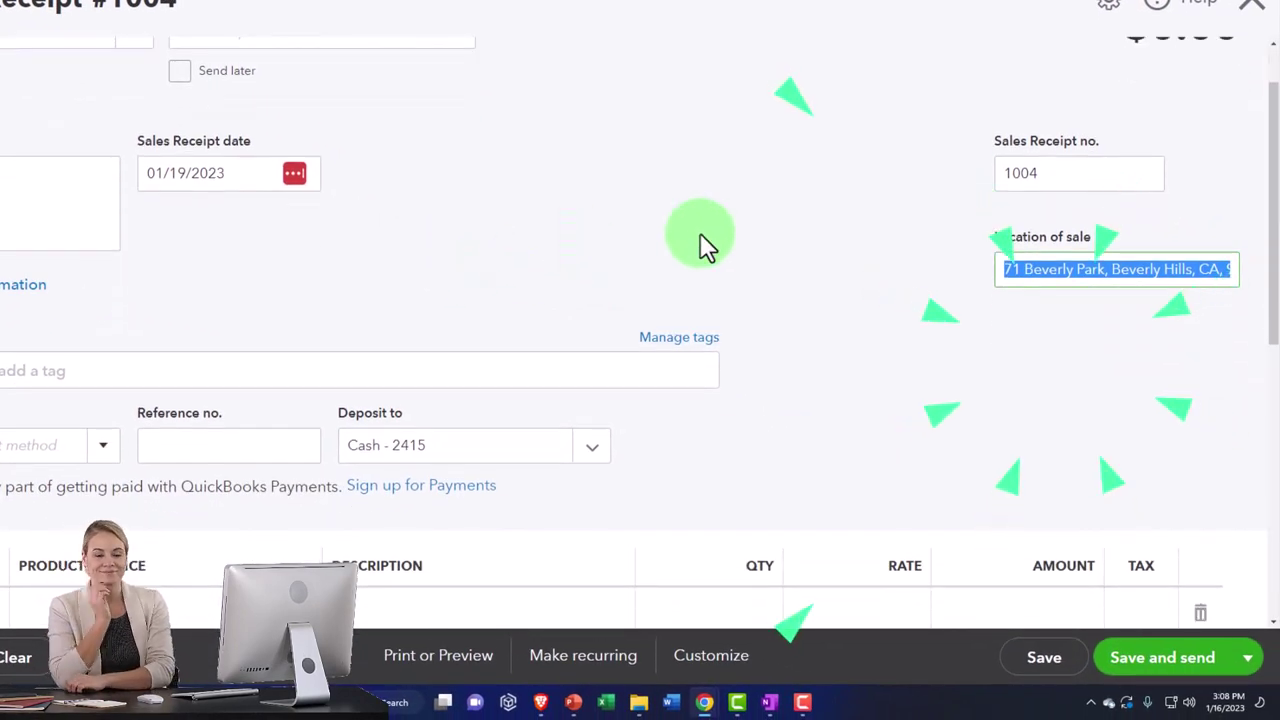
left_click(1070, 178)
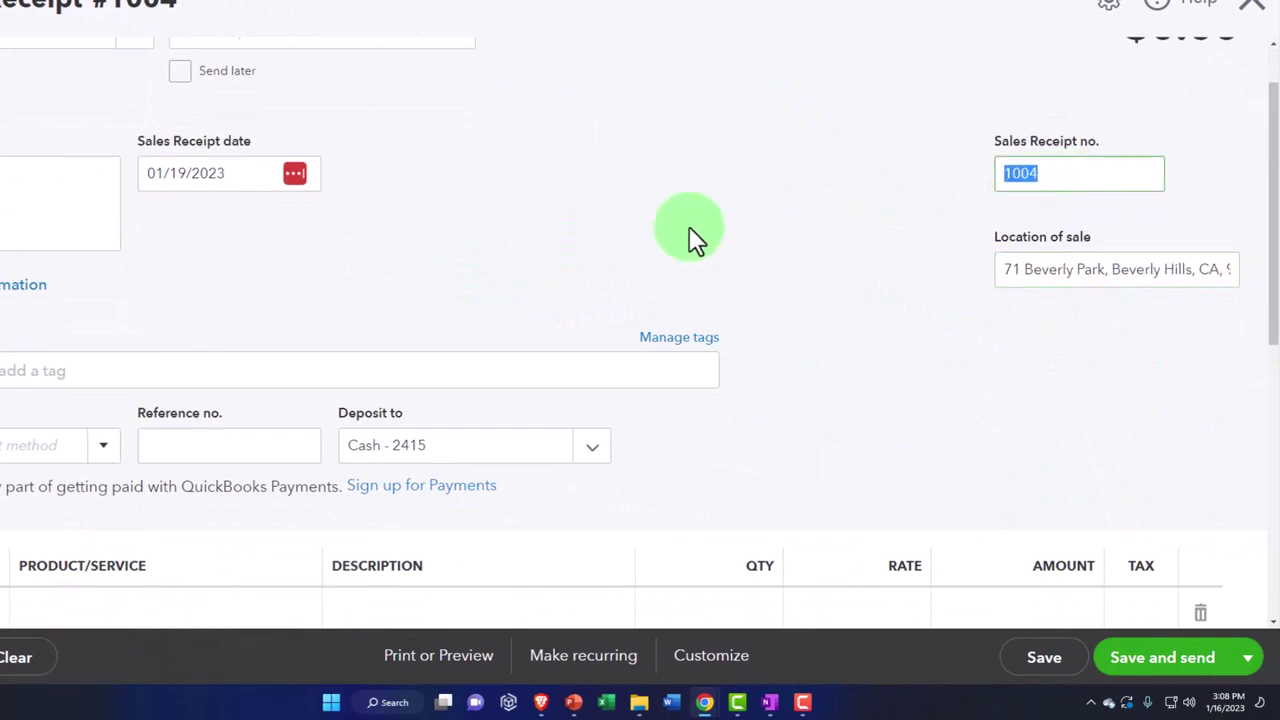
key("Tab")
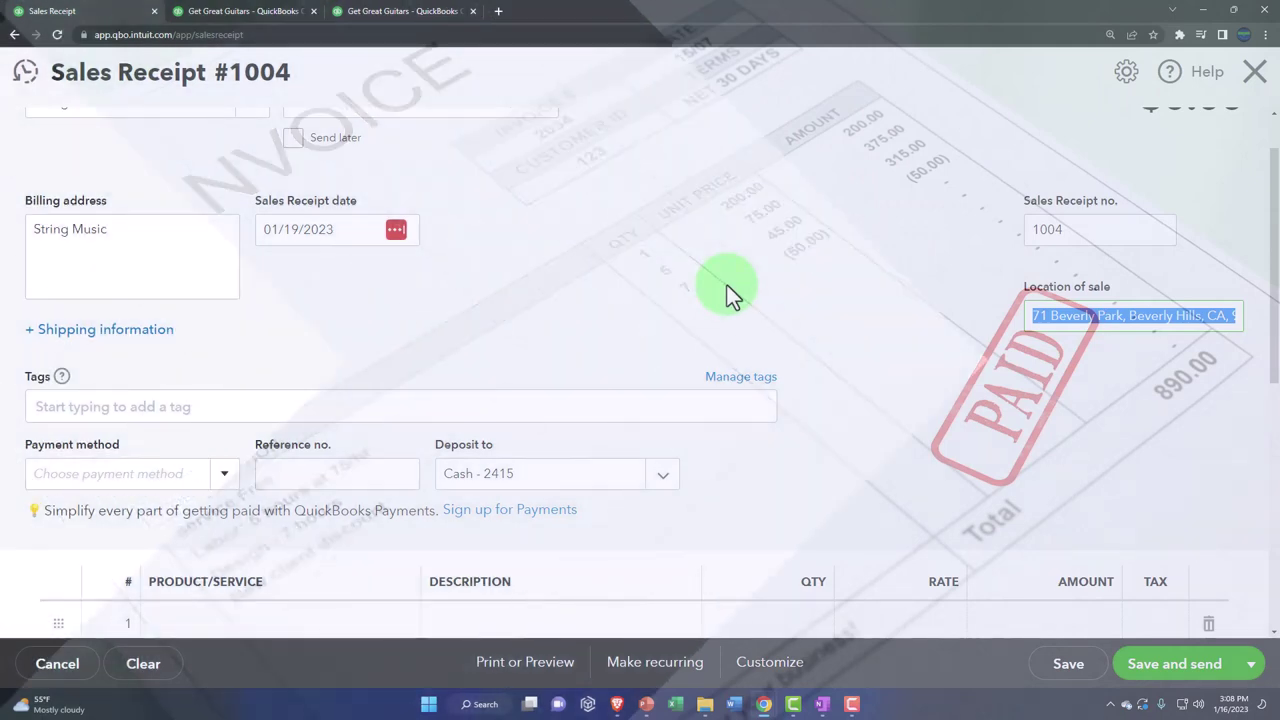
key("Tab")
key("Tab")
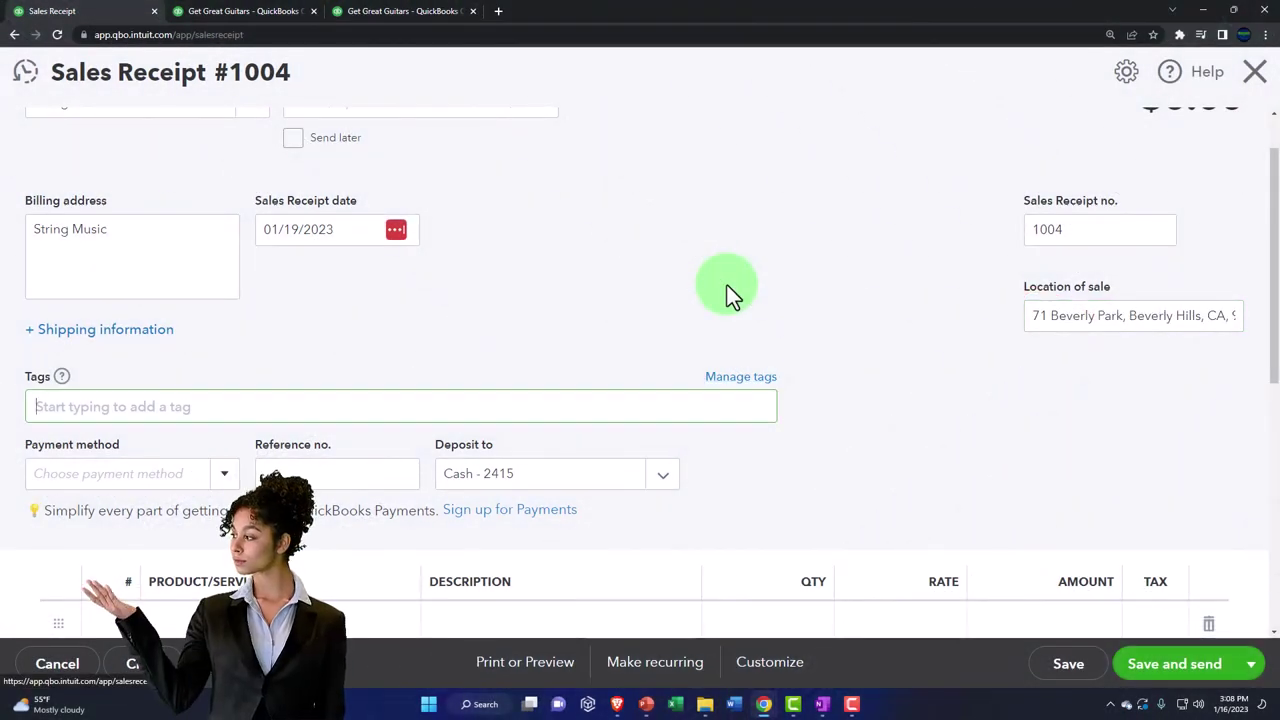
scroll(727, 285, "down", 1)
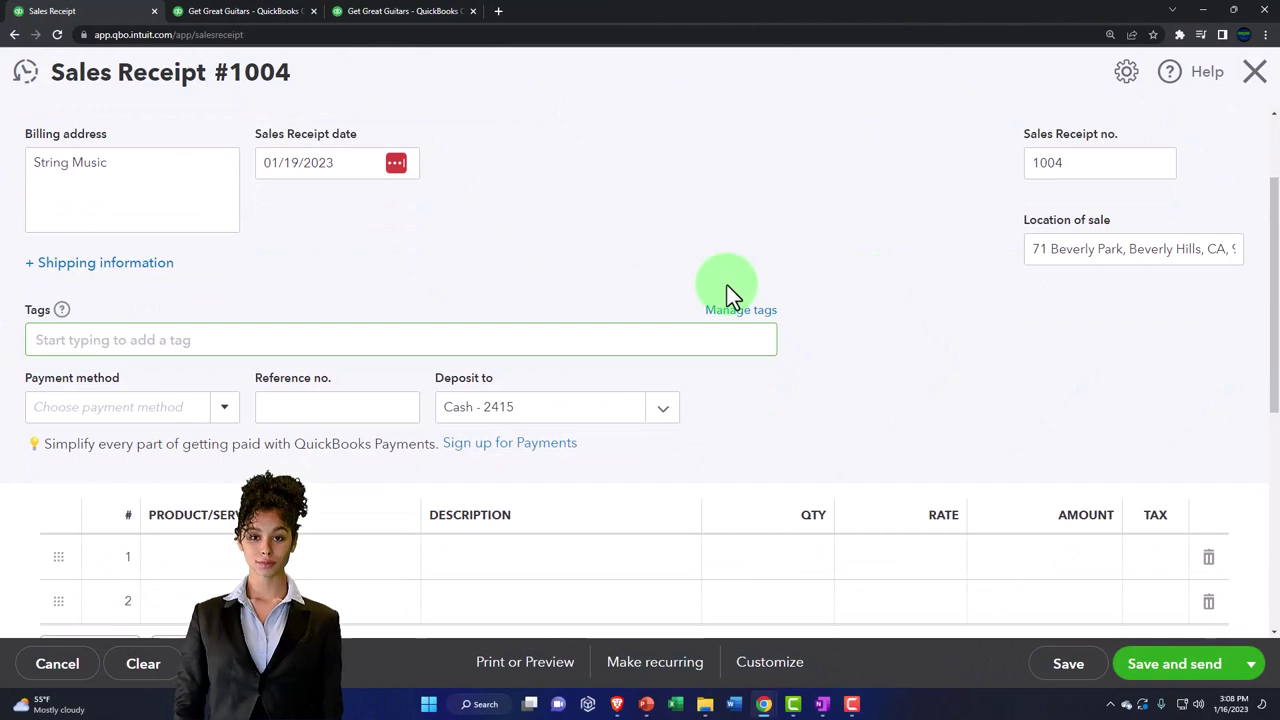
key("Tab")
scroll(727, 285, "down", 1)
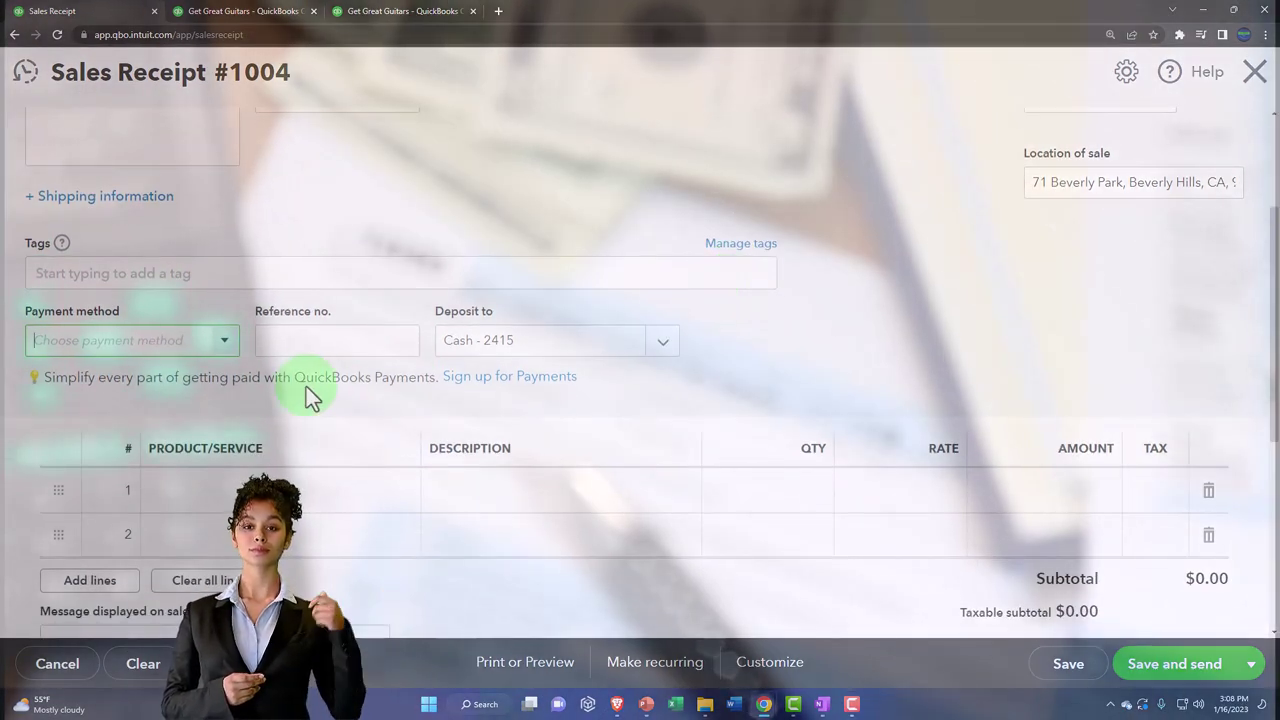
left_click(226, 342)
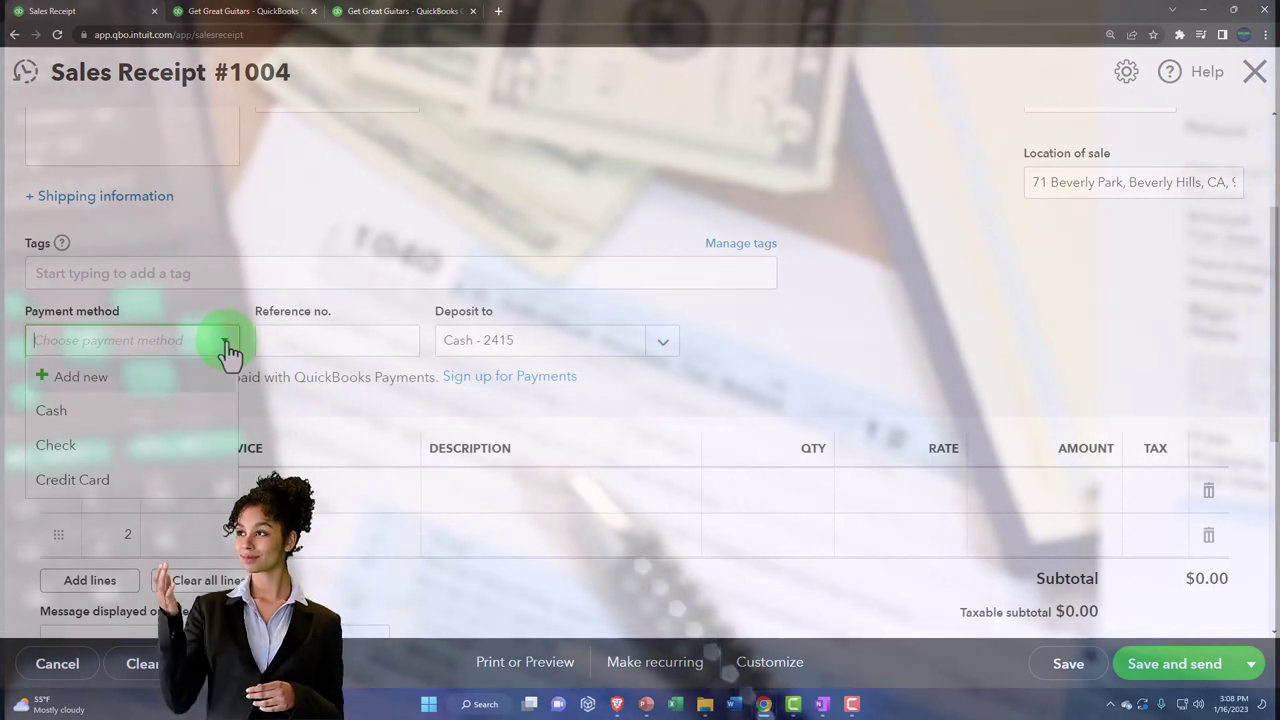
left_click(164, 411)
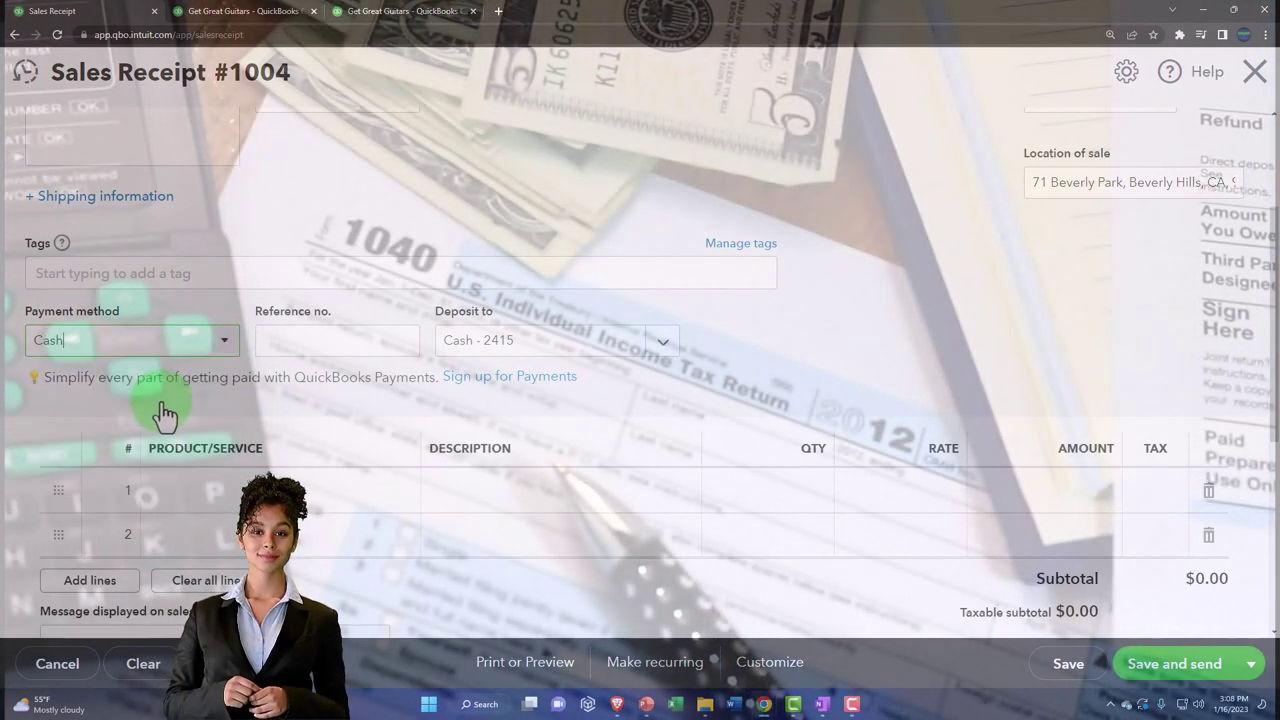
left_click(224, 345)
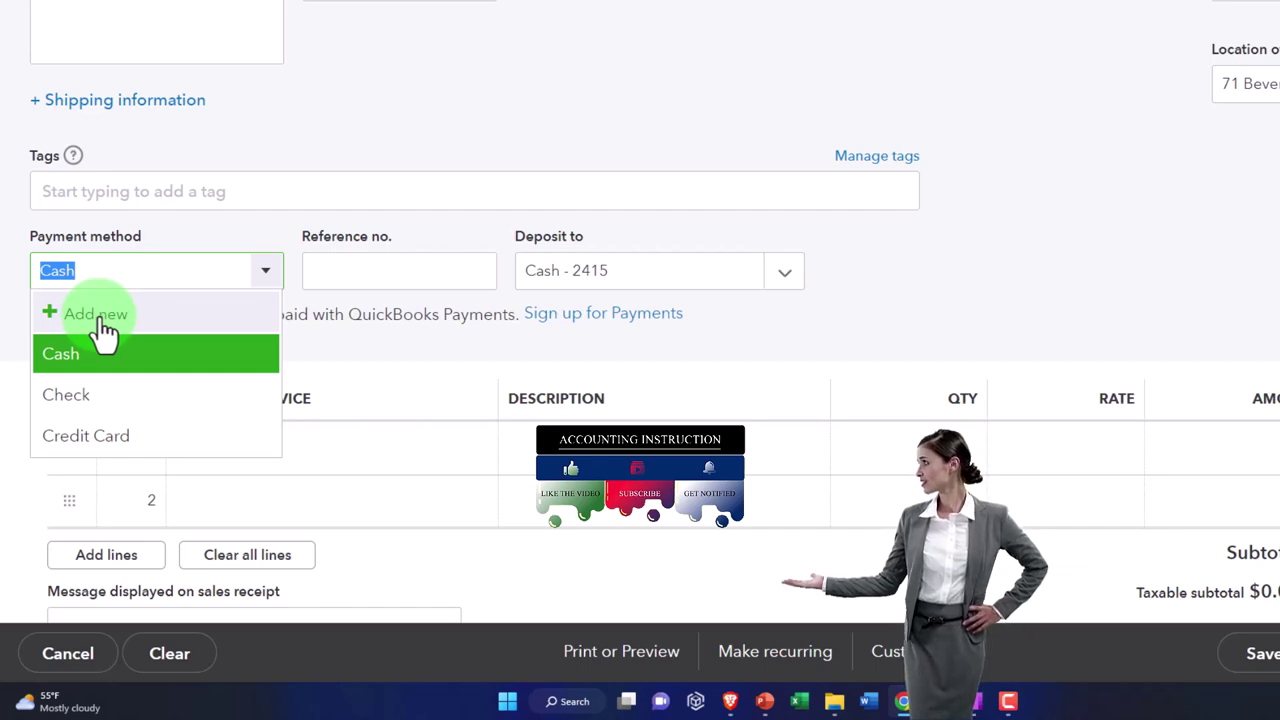
left_click(366, 270)
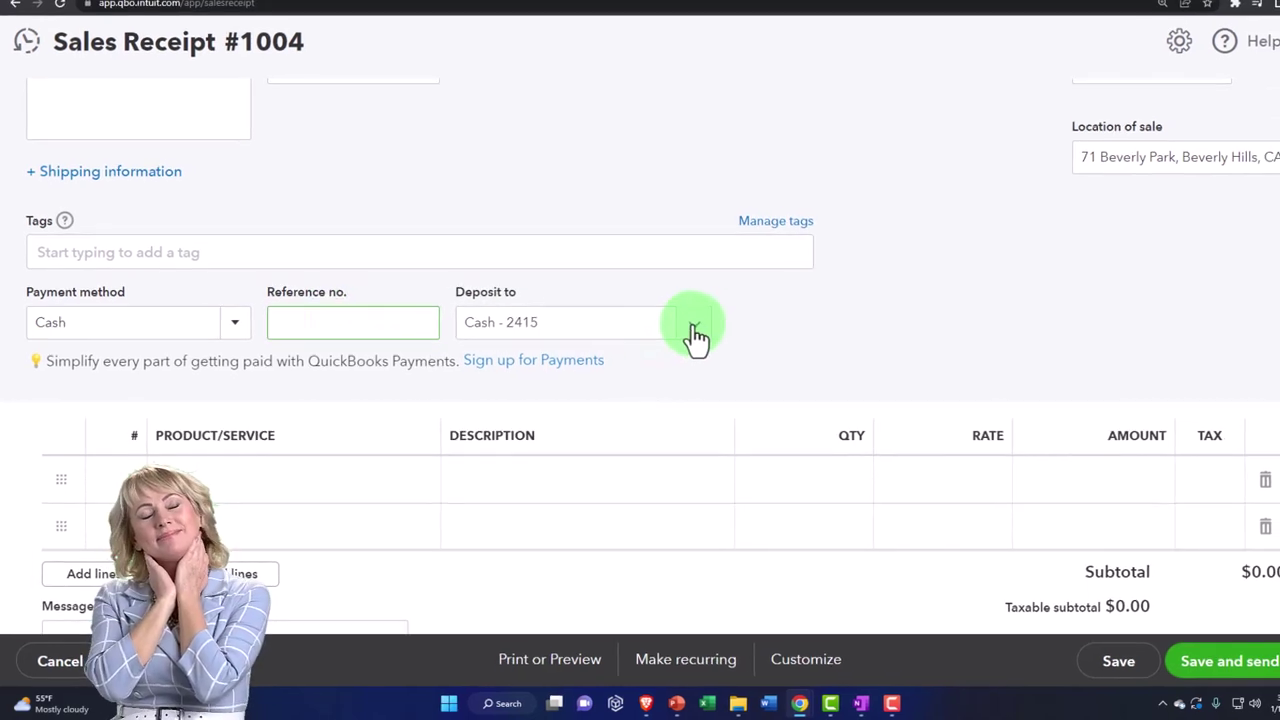
- Set the receipt's deposit account to Payments to deposit
left_click(693, 330)
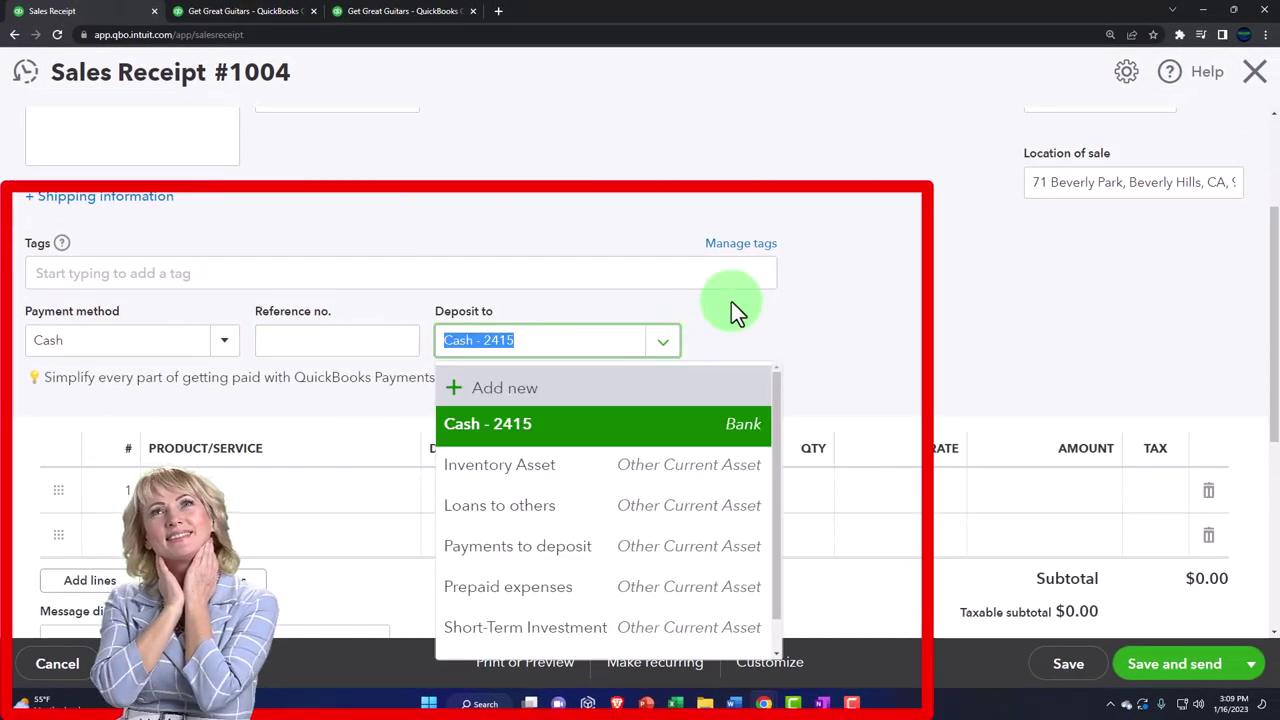
scroll(731, 314, "down", 1)
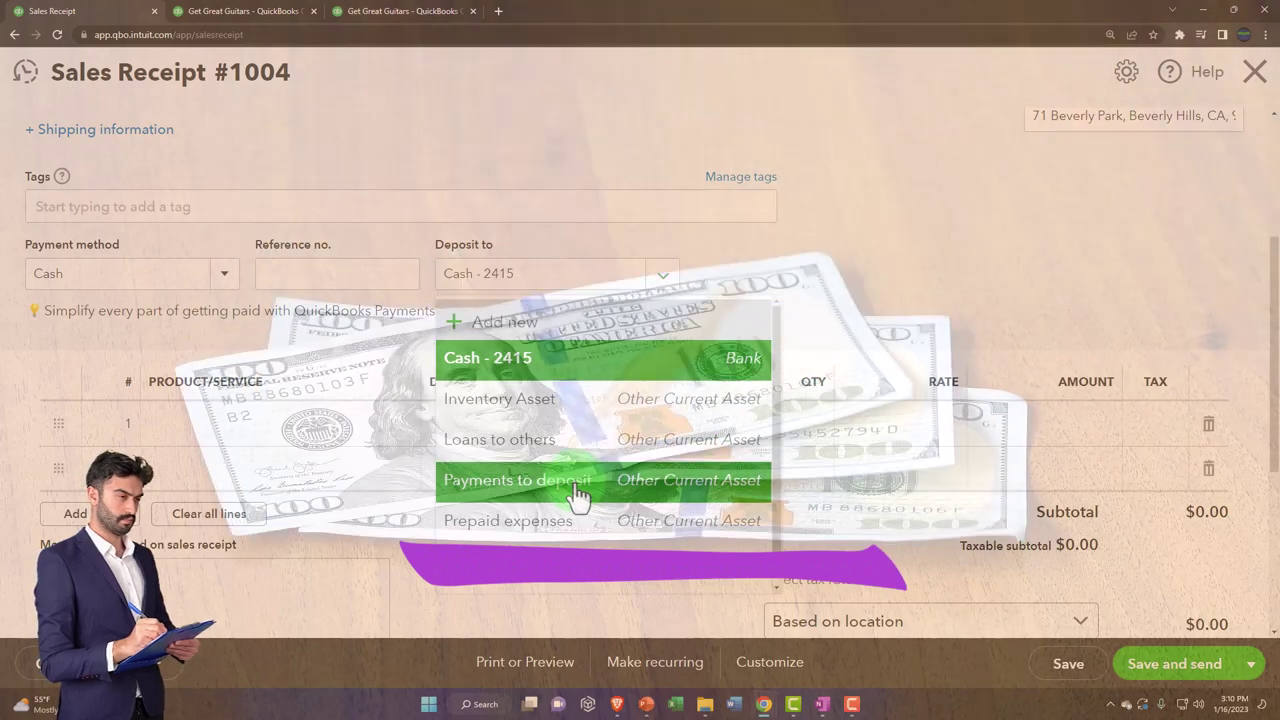
left_click(578, 482)
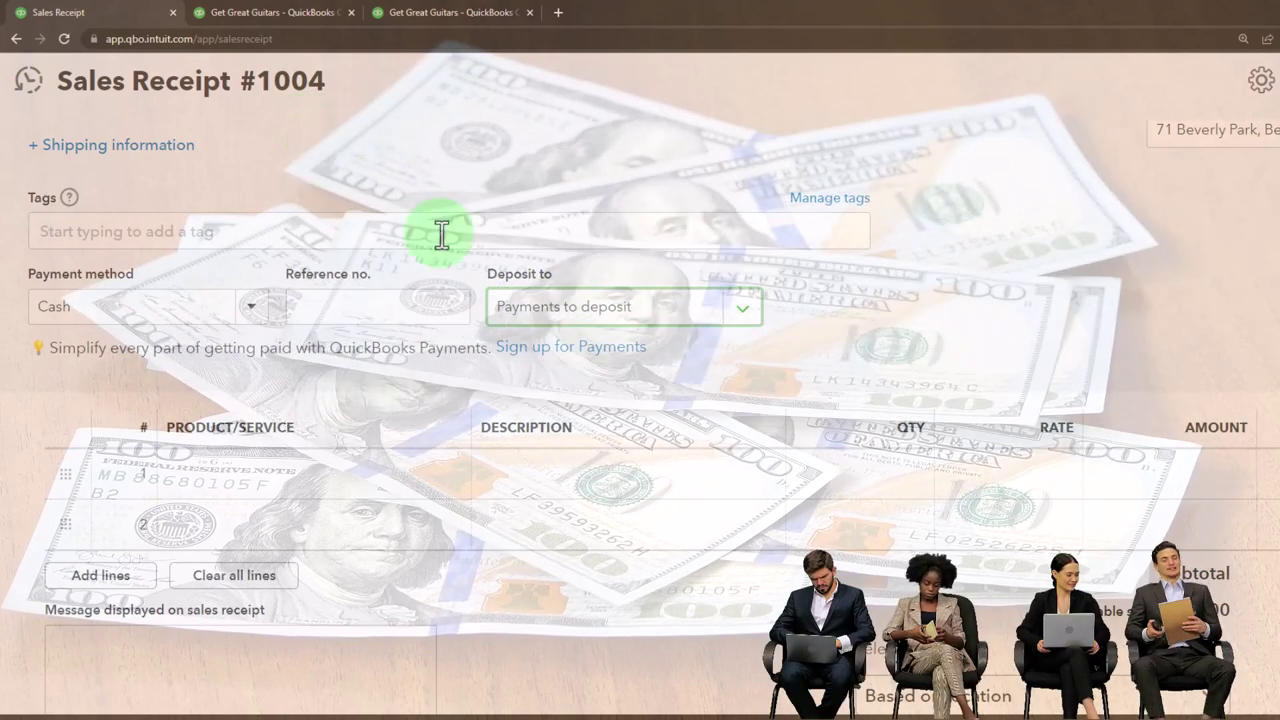
left_click(519, 328)
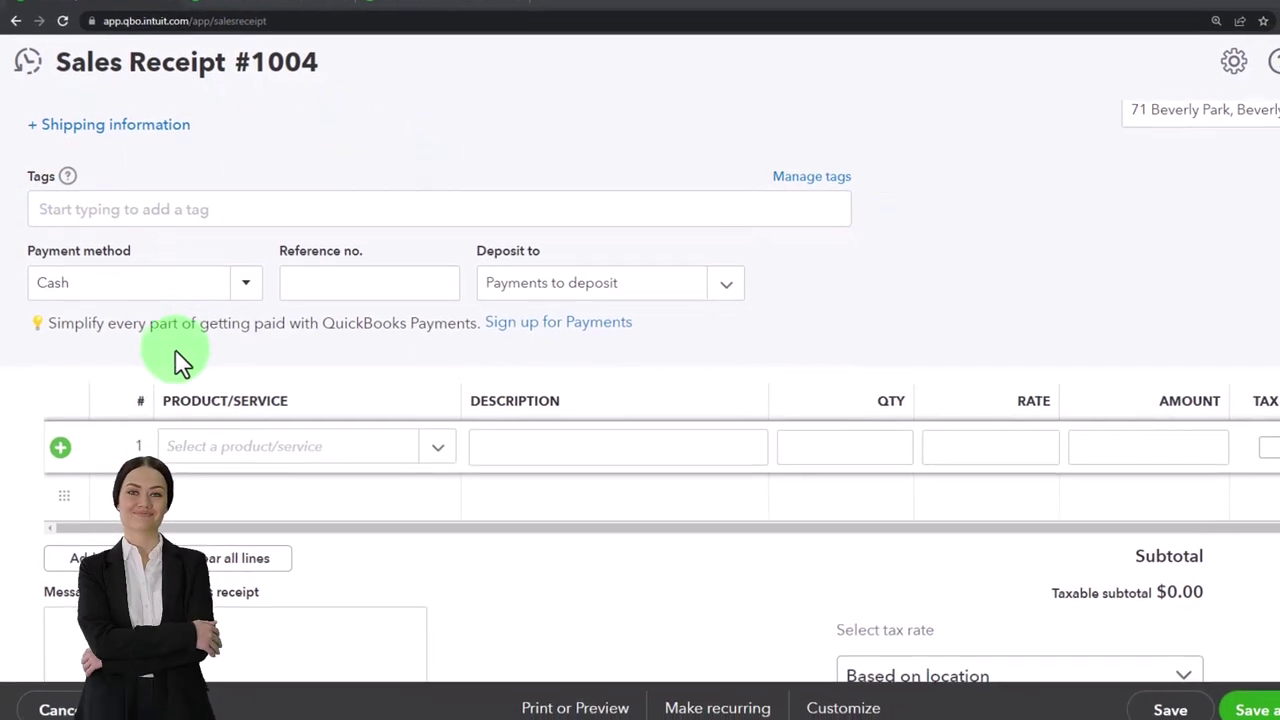
- Enter the product ELP, Epiphone Les Paul, on the first line of the sales receipt
left_click(207, 478)
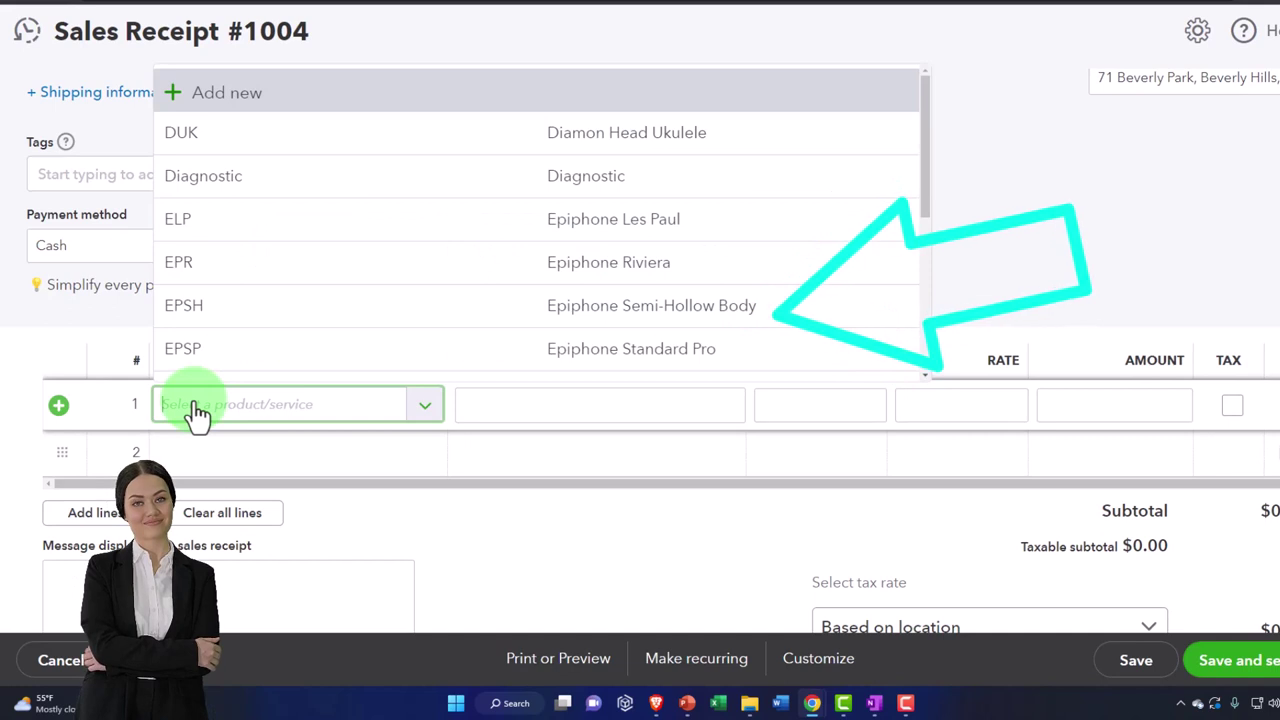
type("elp")
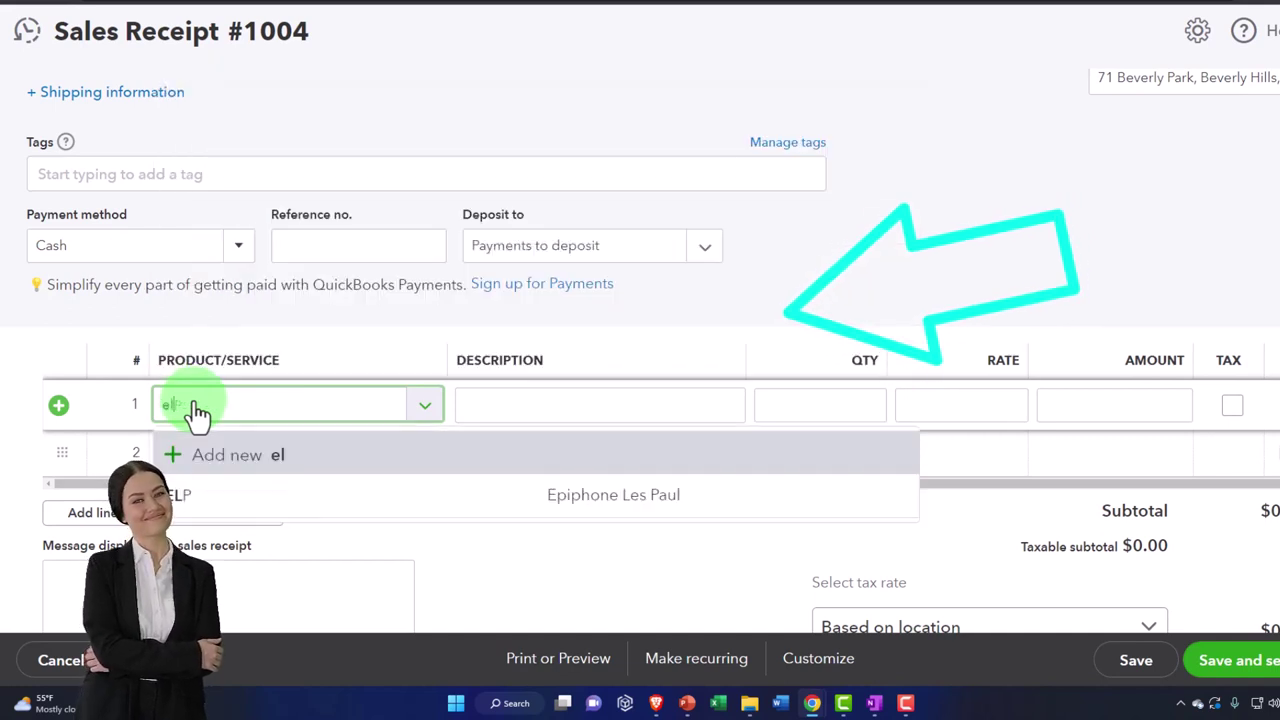
key("Down")
key("Down")
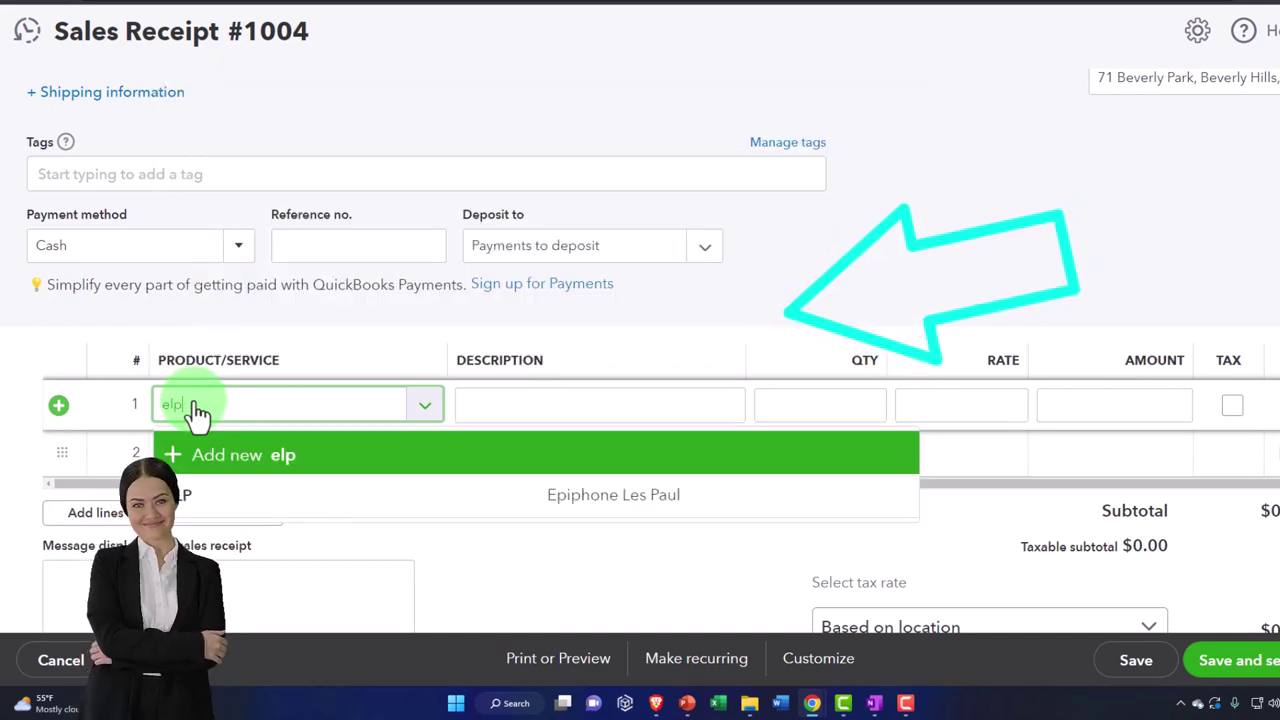
key("Return")
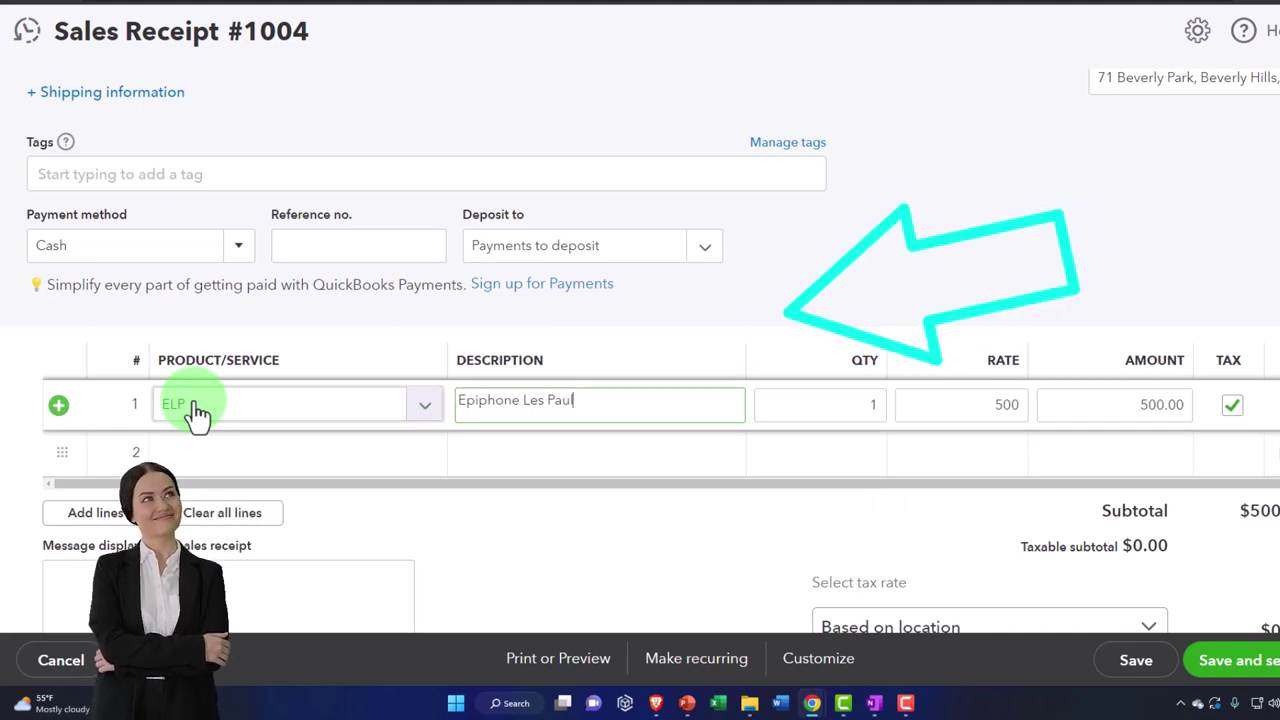
key("Tab")
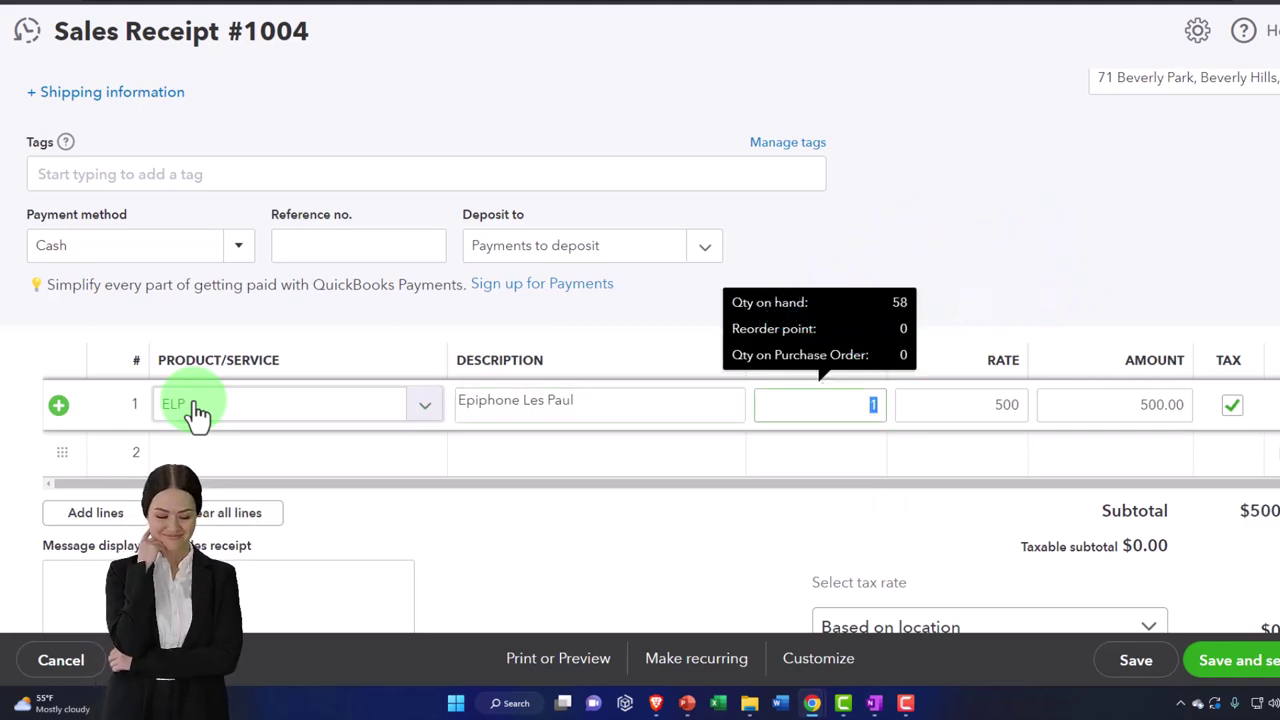
key("Tab")
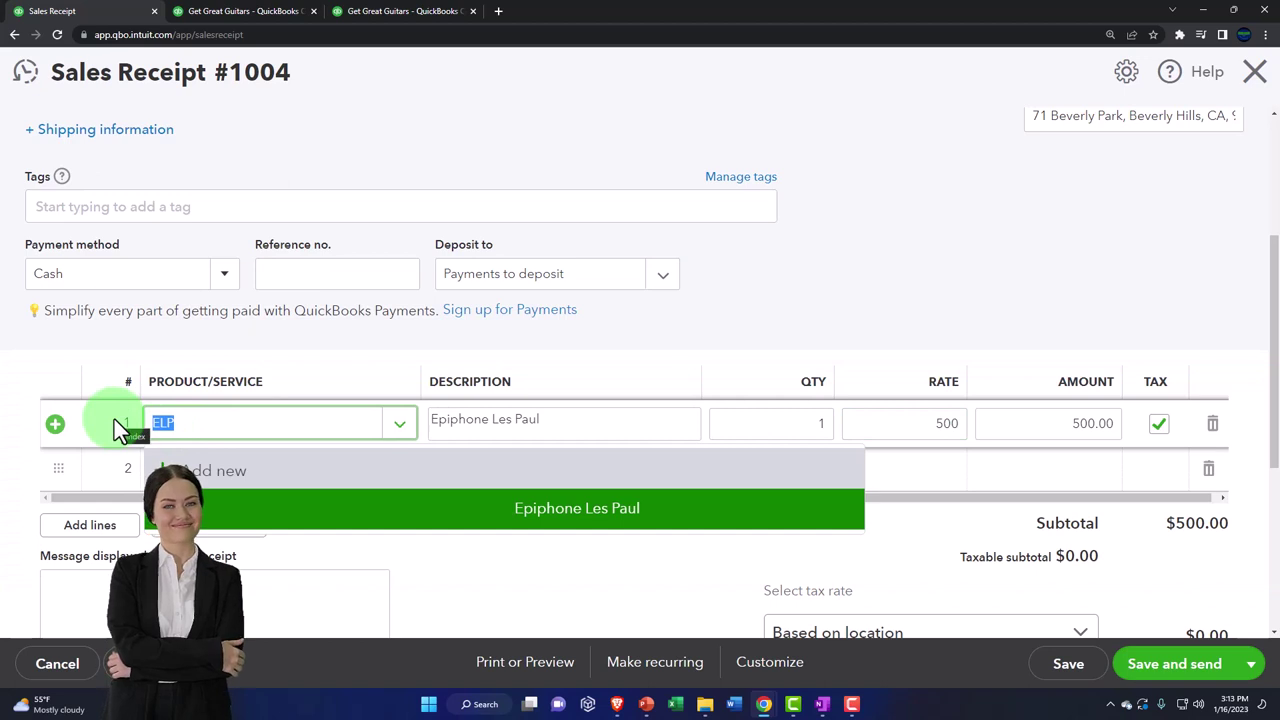
- Change the first line's product to GSB, Gibson SG, and go to its quantity
type("gsb")
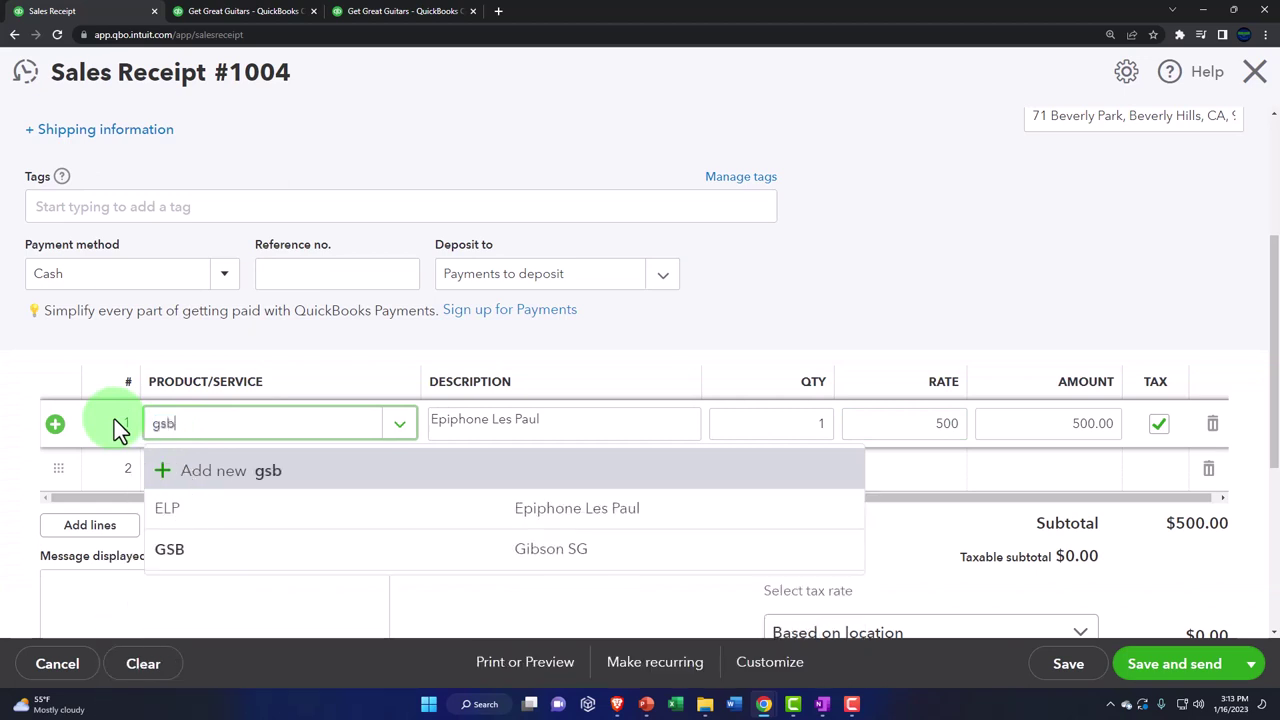
key("Down")
key("Down")
key("Return")
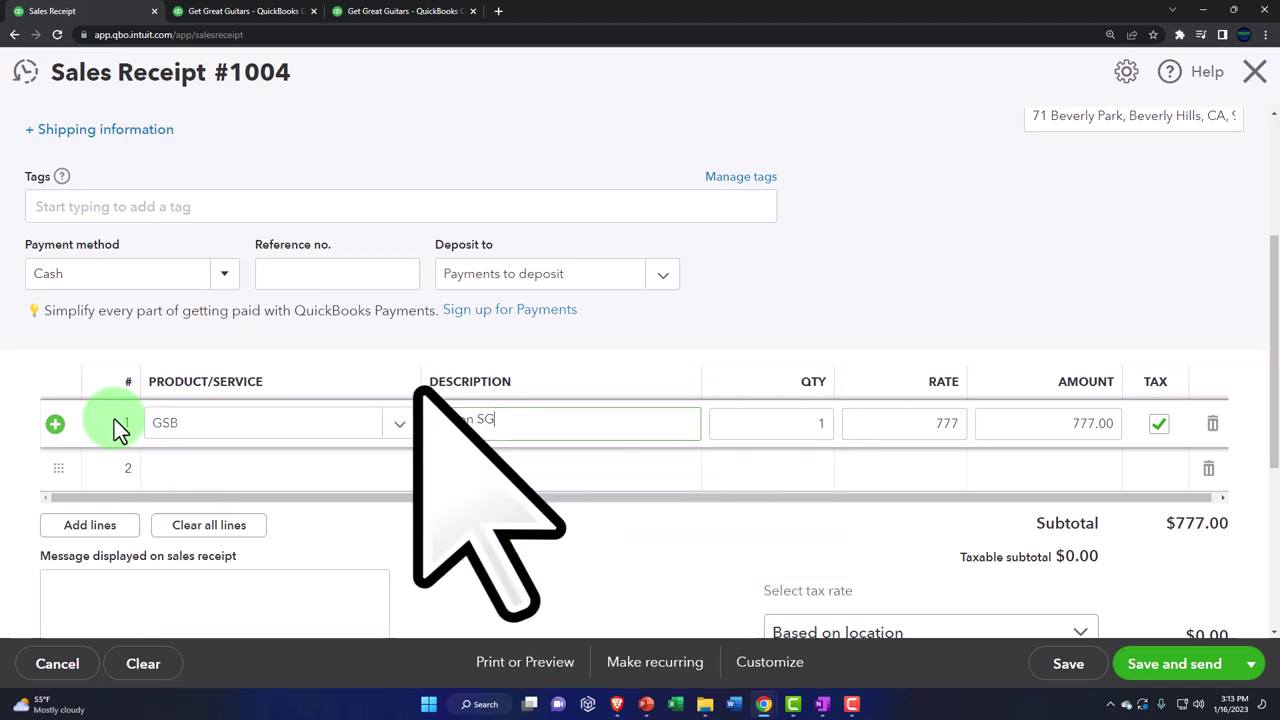
key("Tab")
key("Tab")
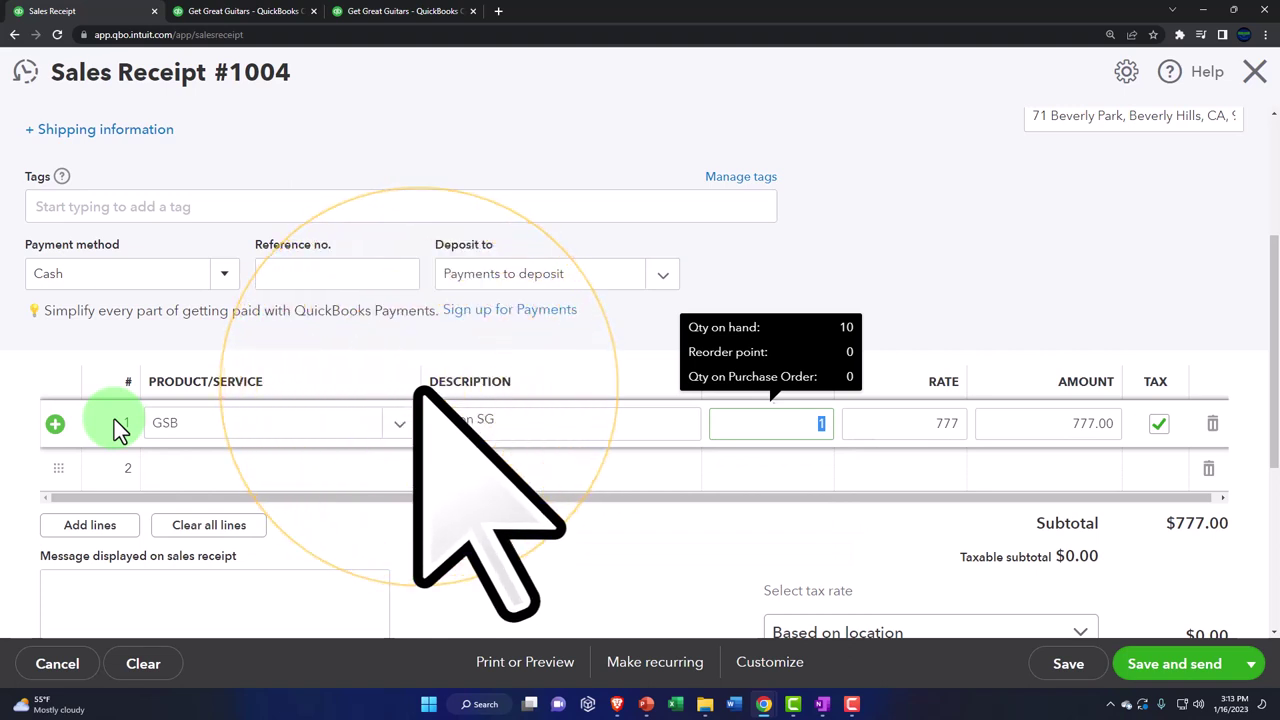
- Finish the GSB line with its default quantity and add the product ELP, Epiphone Les Paul, on the second line
key("Tab")
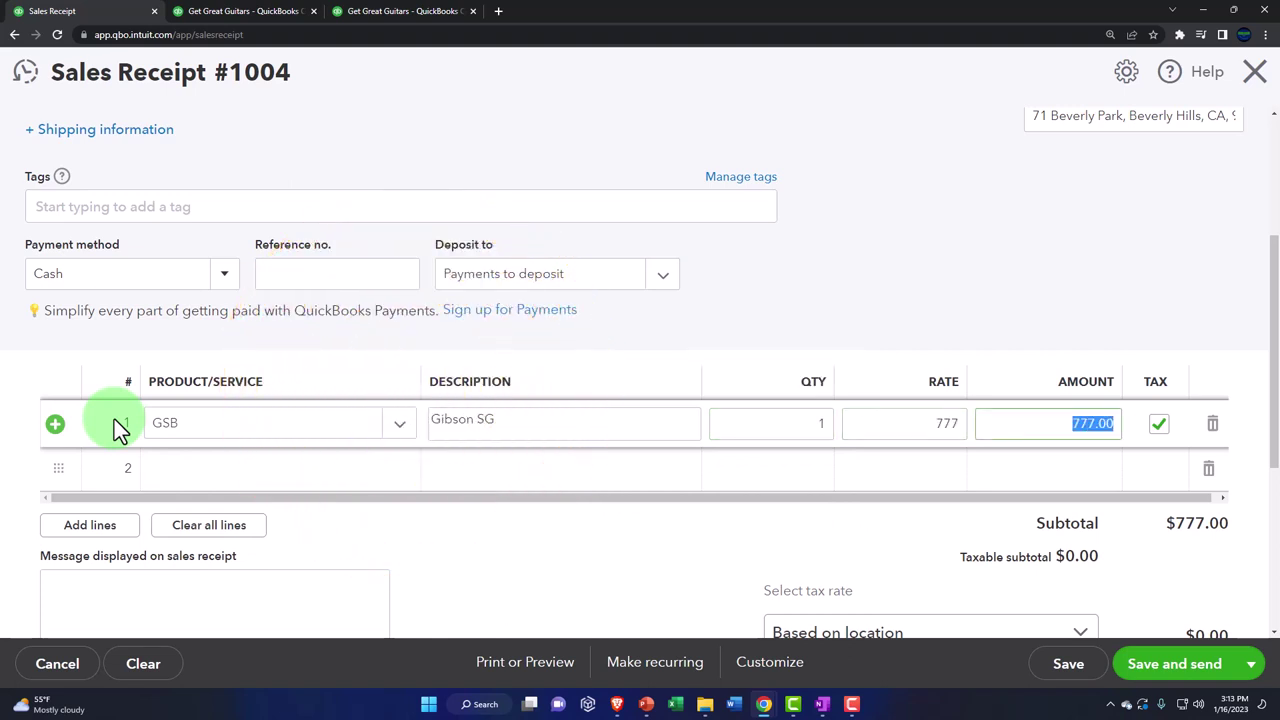
key("Tab")
key("Tab")
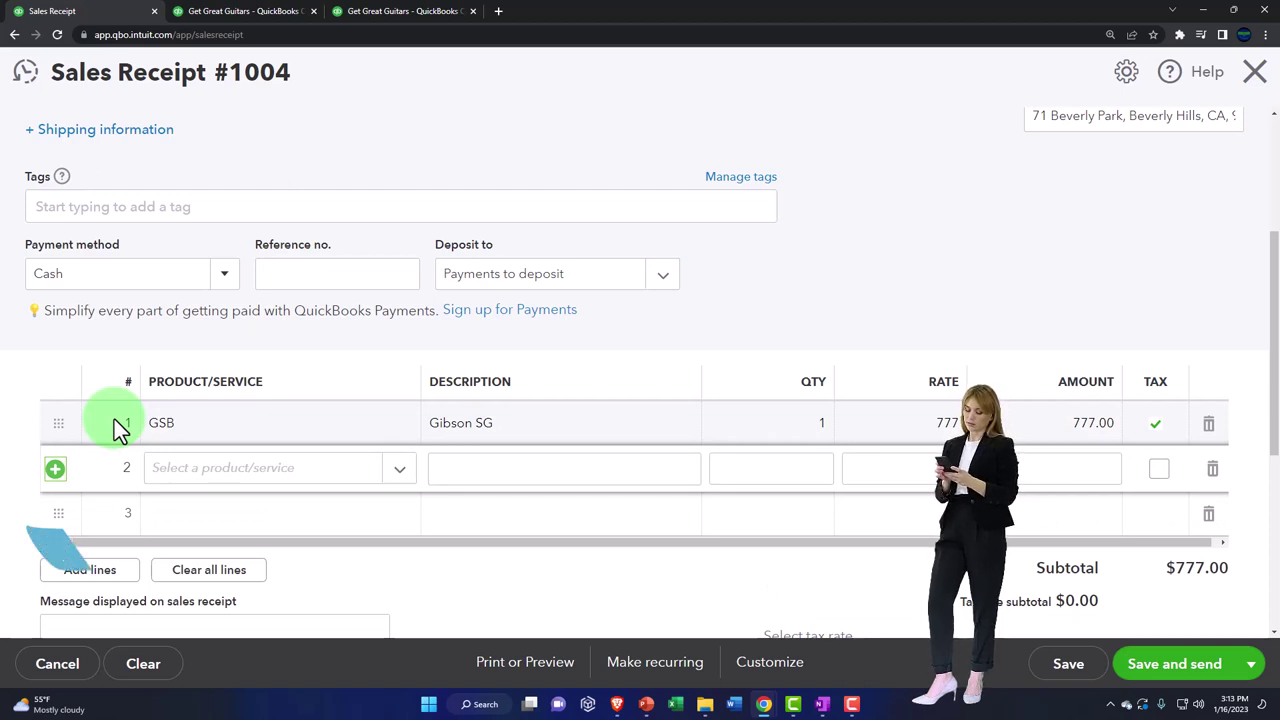
left_click(176, 480)
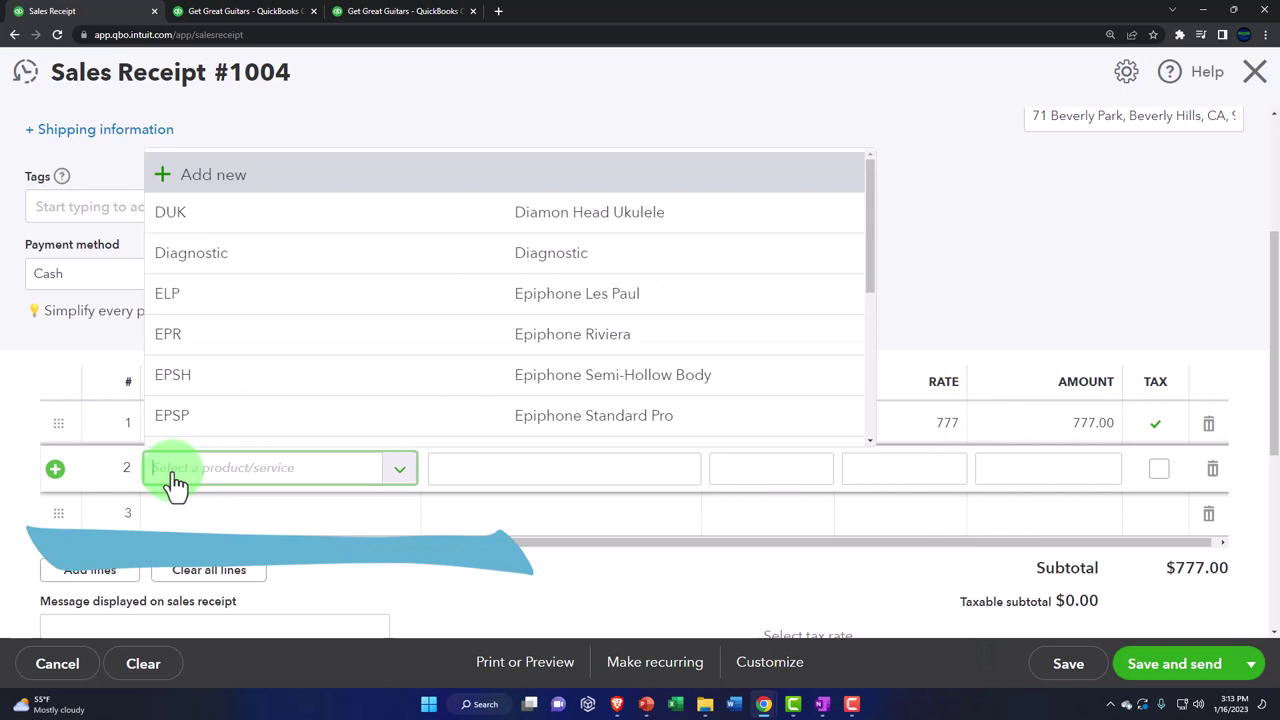
type("ElP")
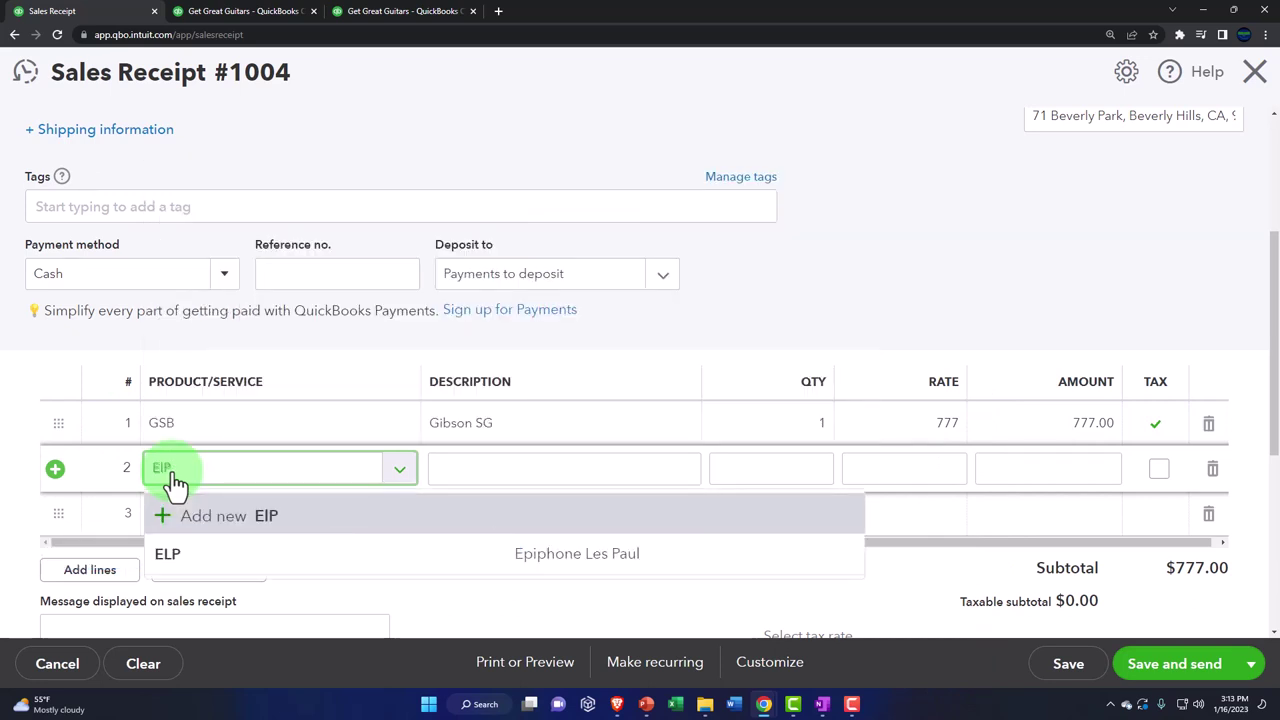
key("Down")
key("Down")
key("Tab")
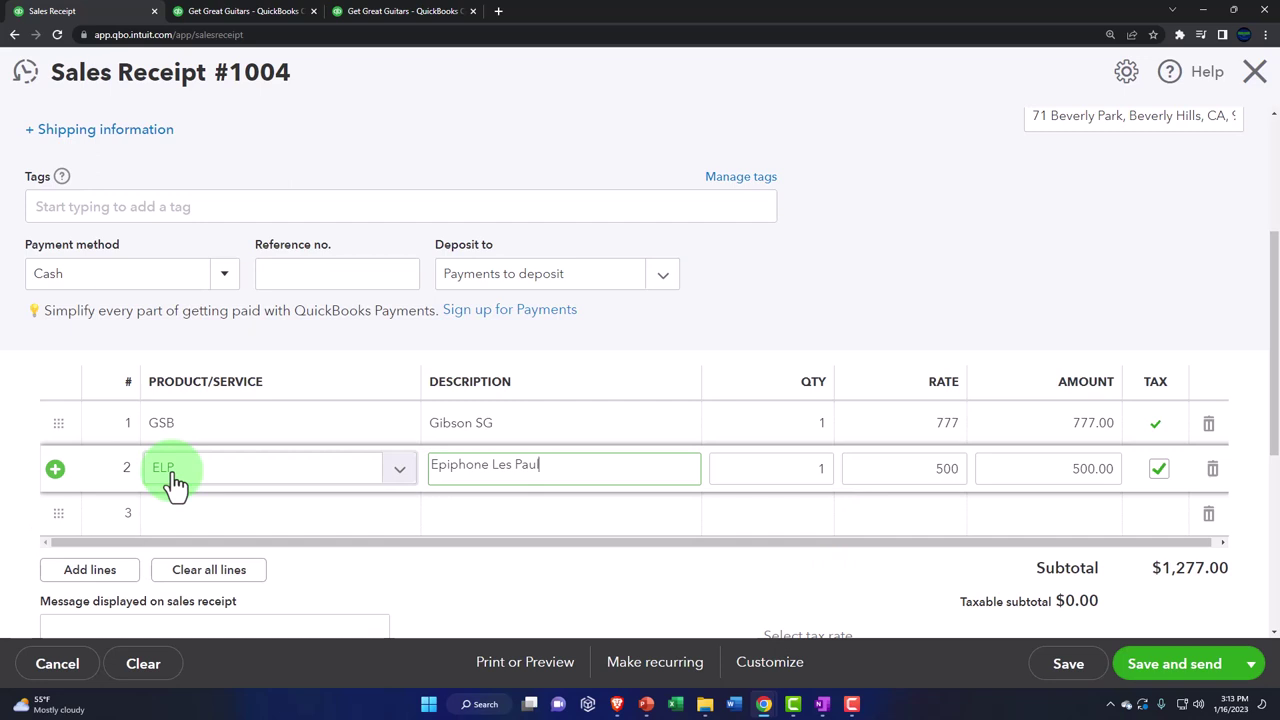
- Set the quantity of the Epiphone Les Paul line to 3, keeping its default rate
key("Tab")
type("3")
key("Tab")
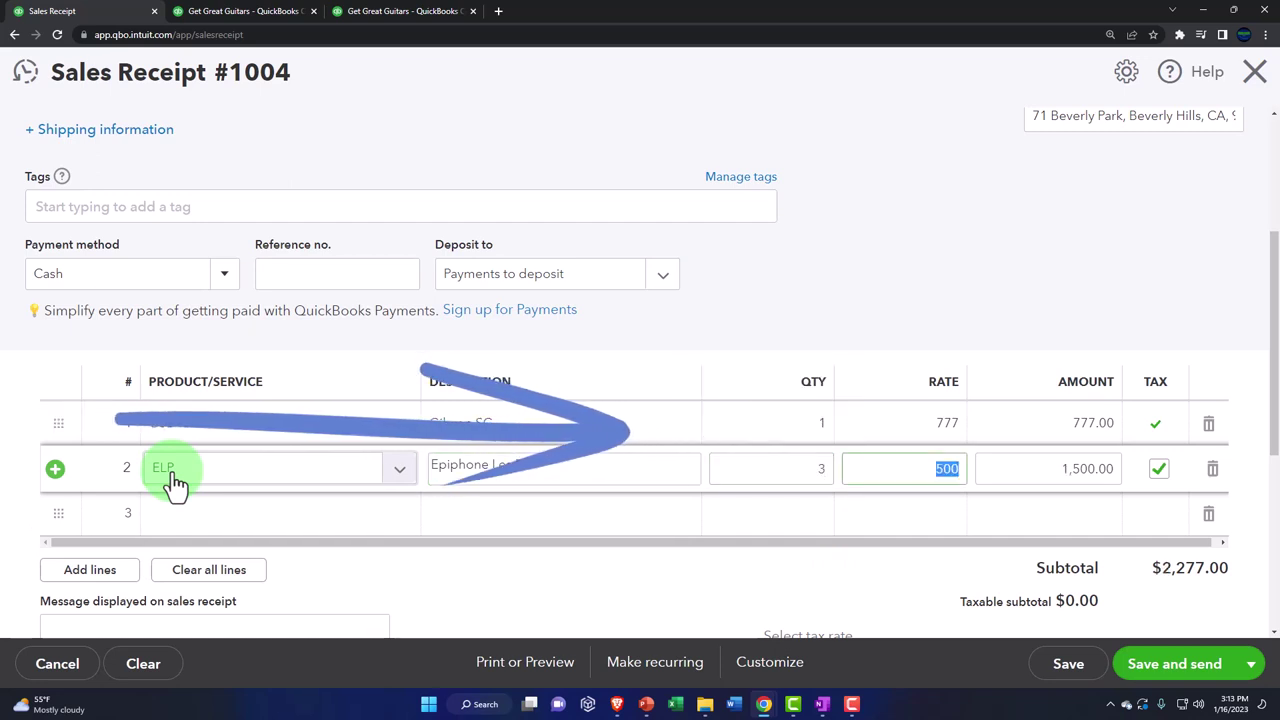
key("Tab")
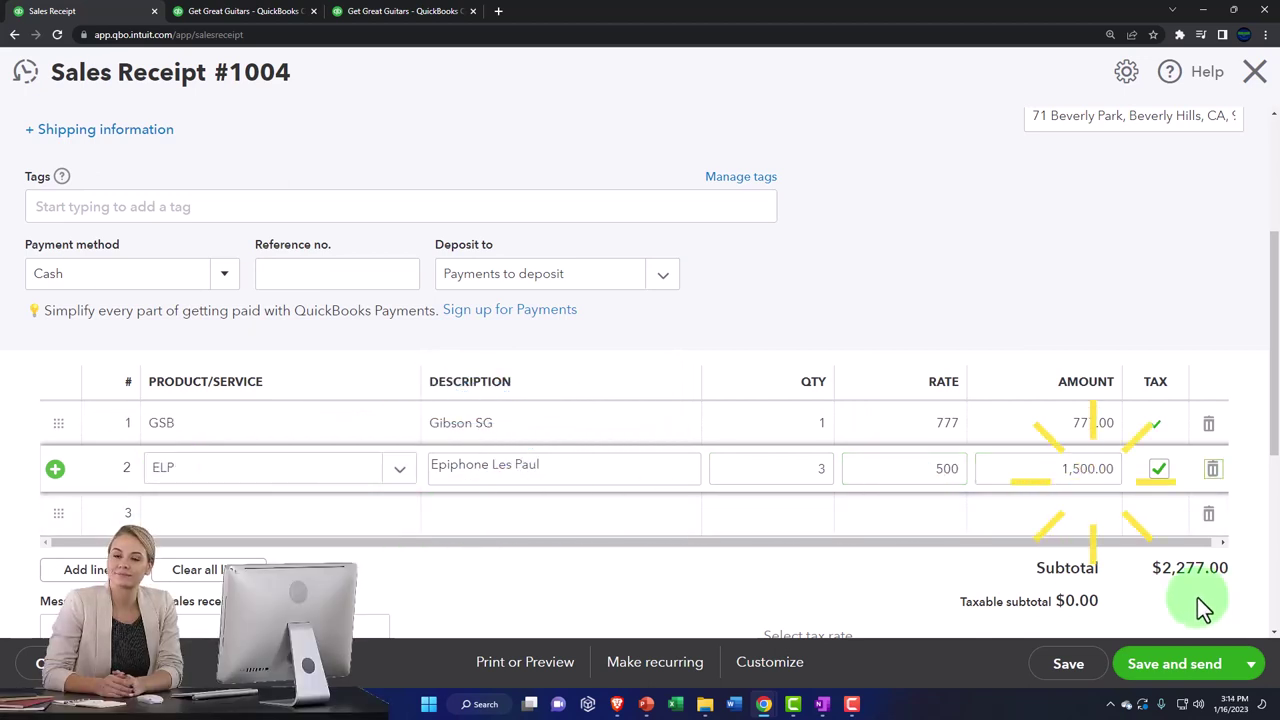
key("Tab")
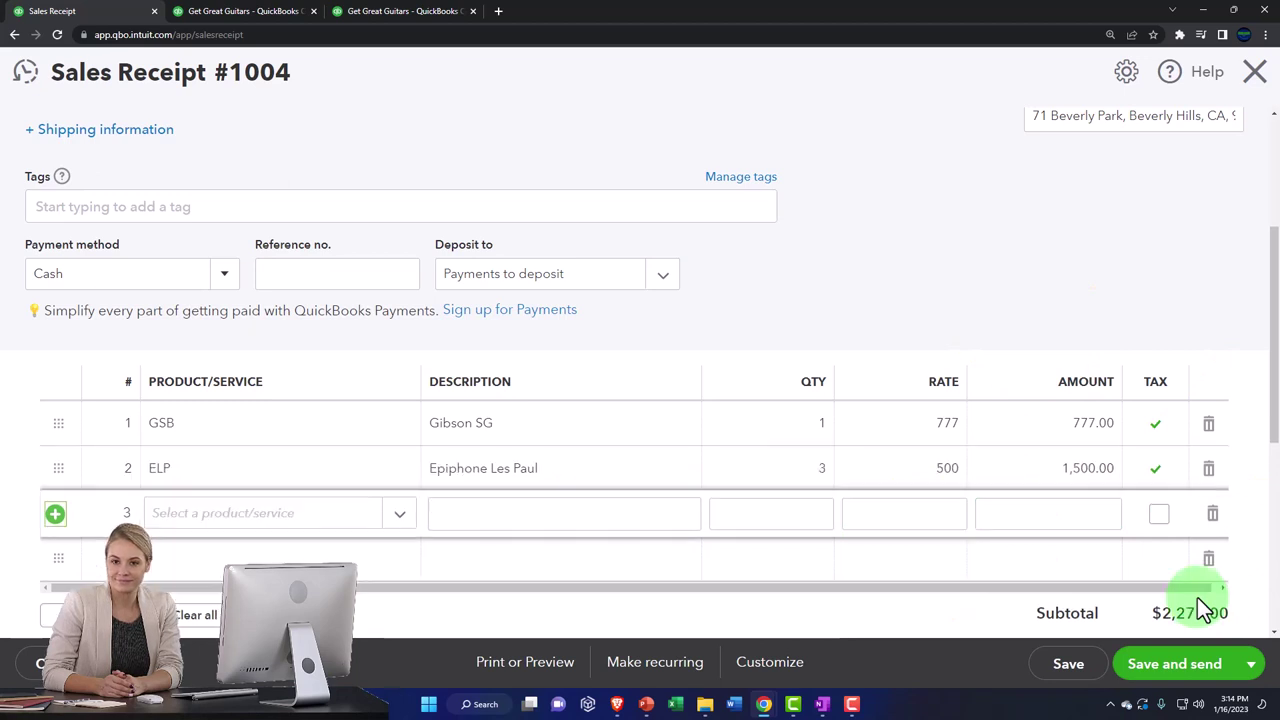
- Set the sales receipt's tax rate to the custom Test Rate of 5%
scroll(958, 548, "down", 3)
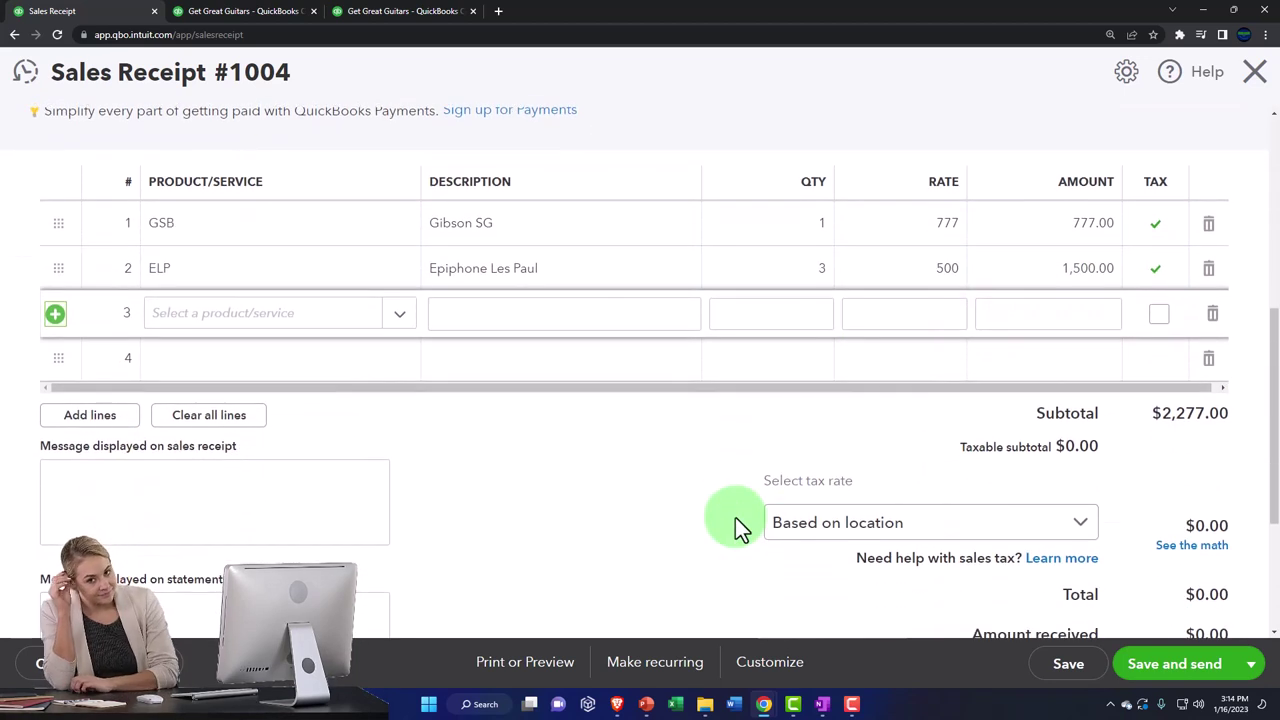
scroll(735, 517, "down", 1)
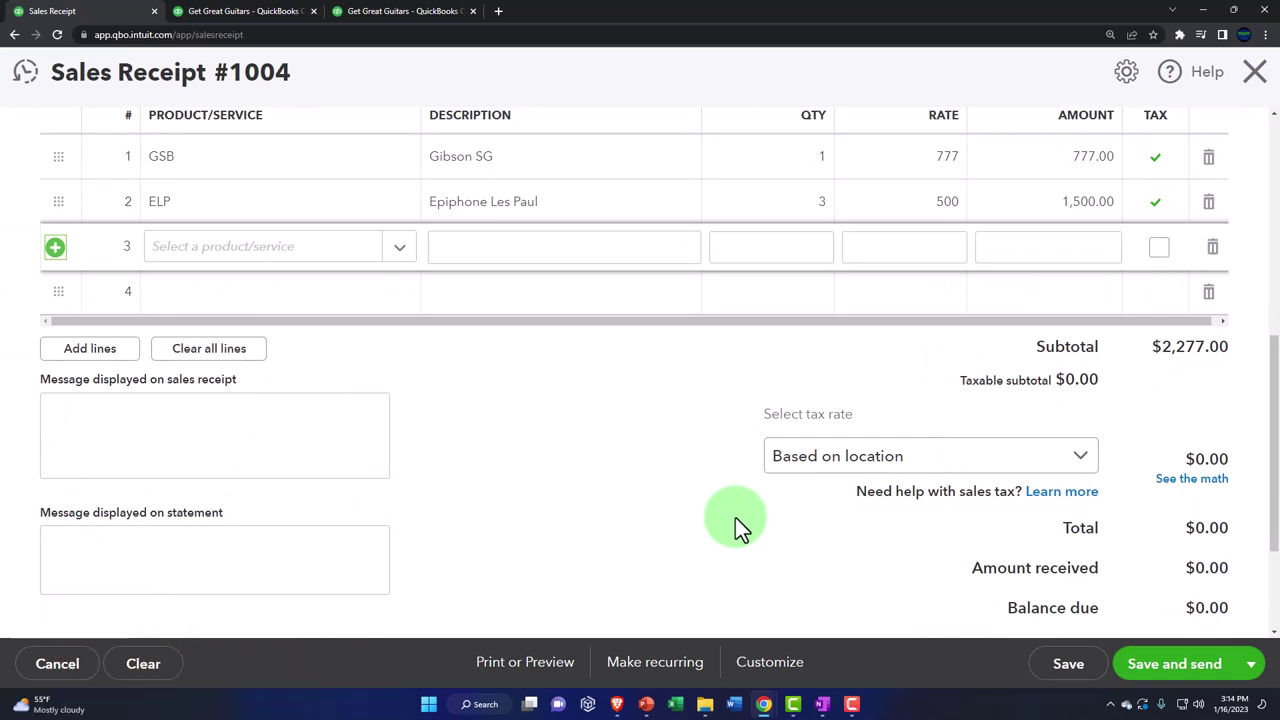
left_click(735, 517)
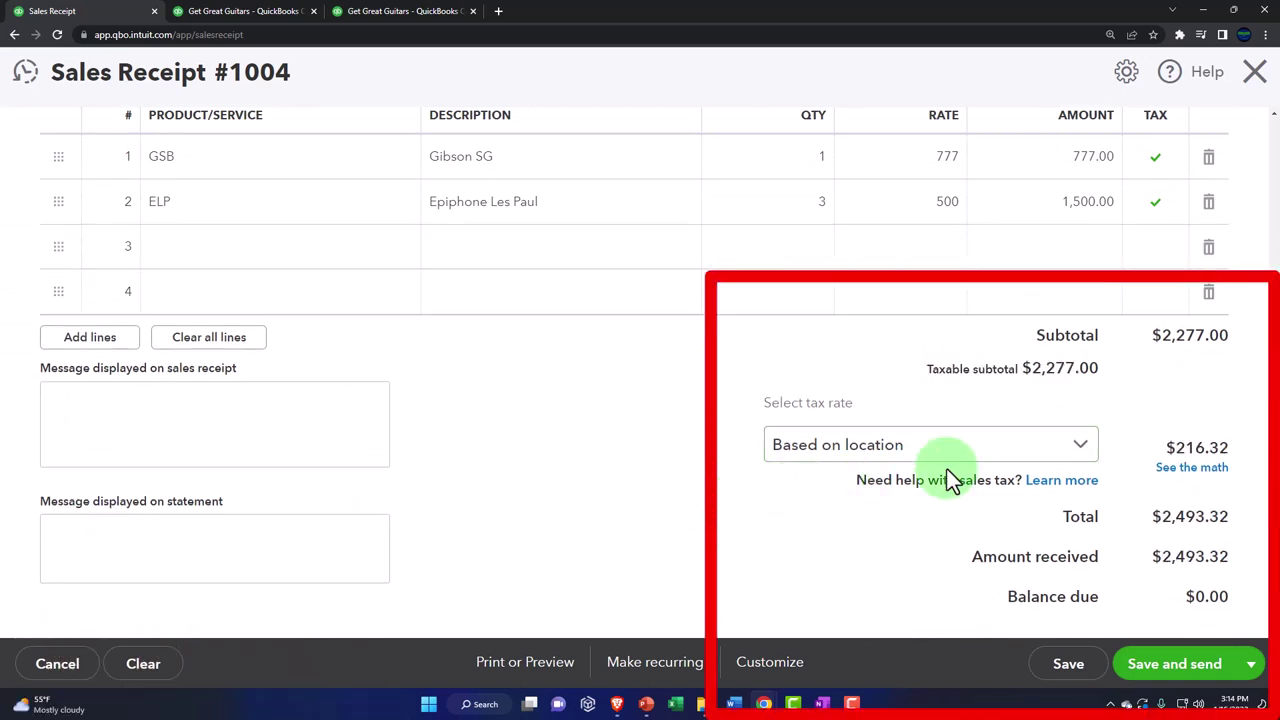
left_click(1085, 446)
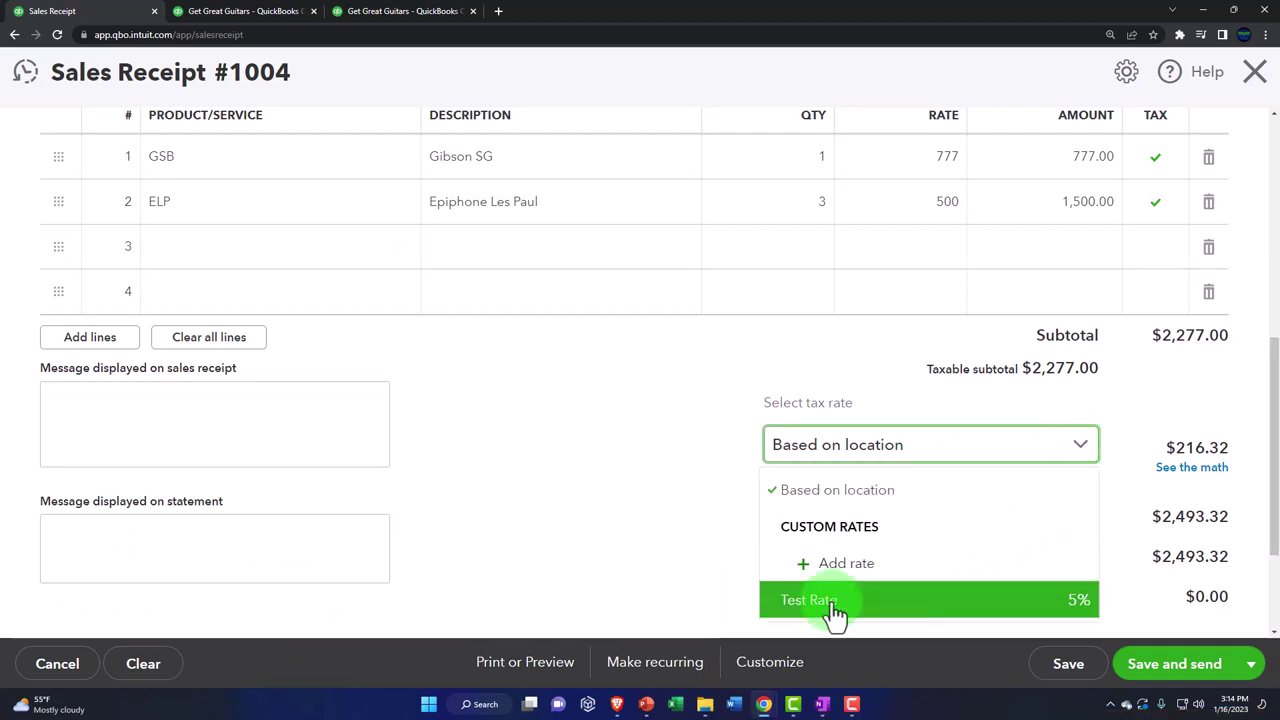
left_click(886, 600)
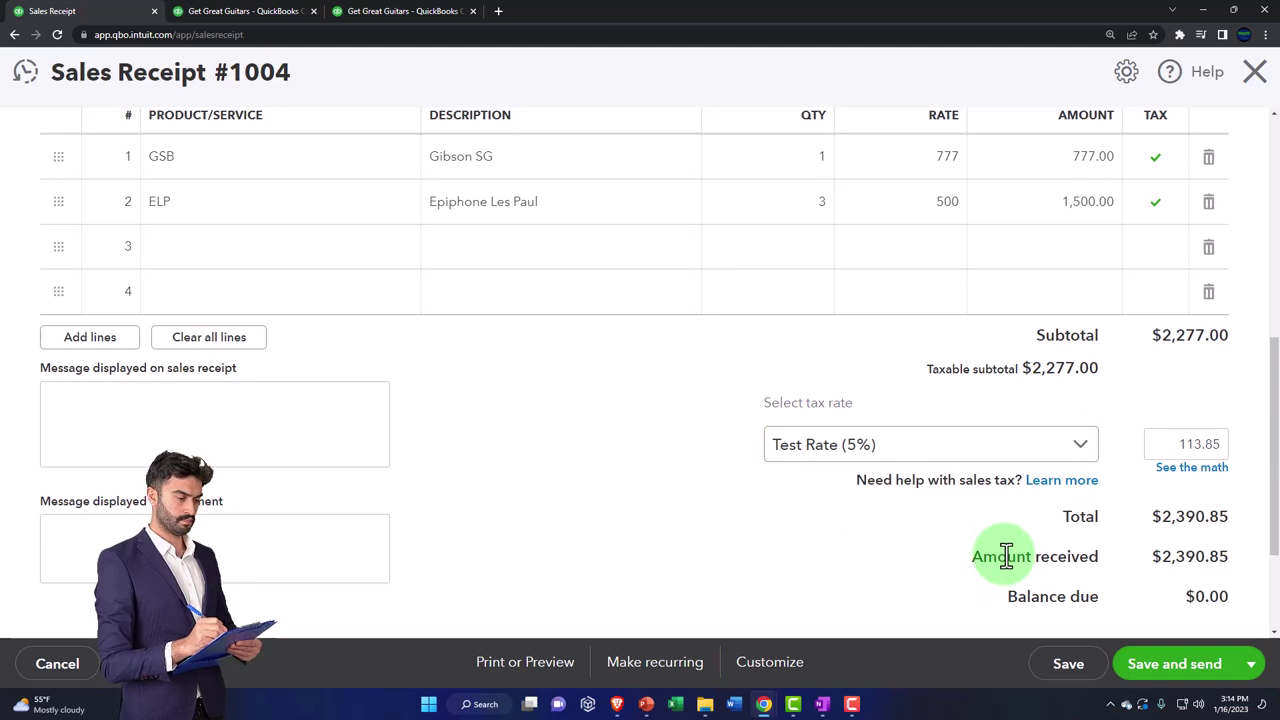
- Check how the sales tax is calculated, and review the whole sales receipt from its customer details down to its messages and attachments
left_click(1181, 470)
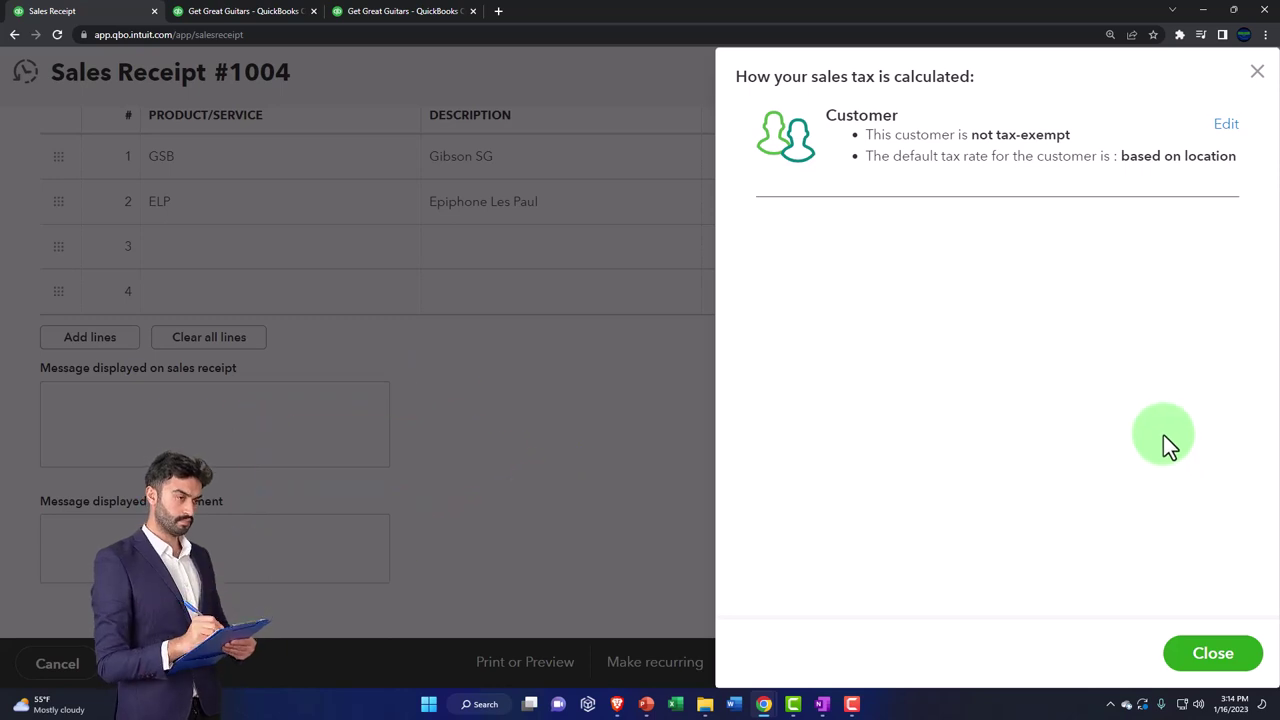
left_click(1256, 78)
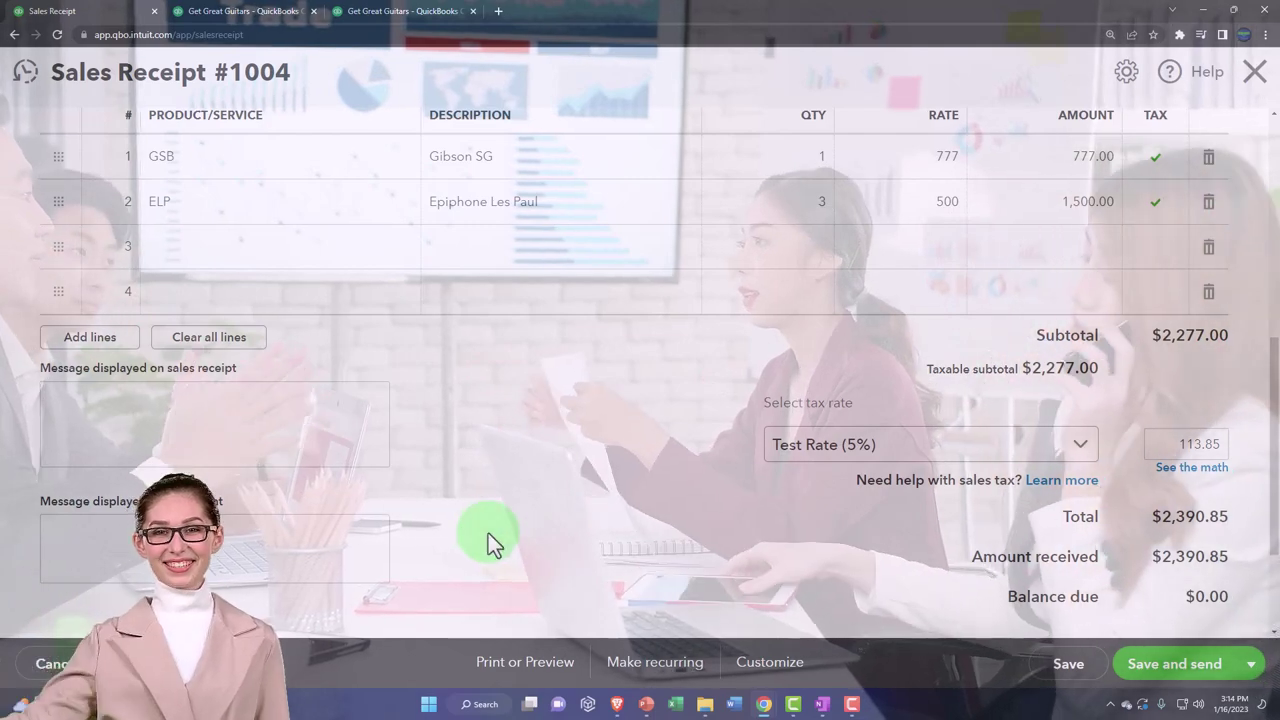
scroll(488, 540, "up", 3)
scroll(488, 533, "up", 3)
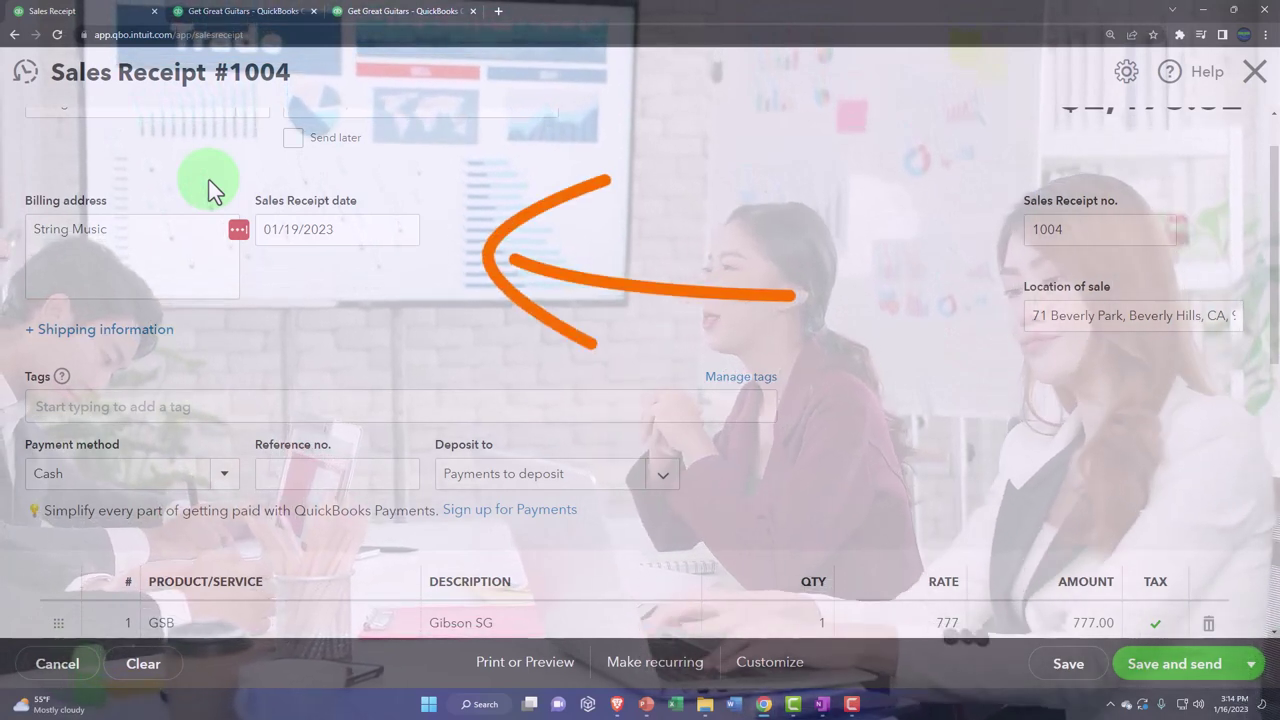
scroll(209, 180, "down", 1)
scroll(209, 180, "down", 1)
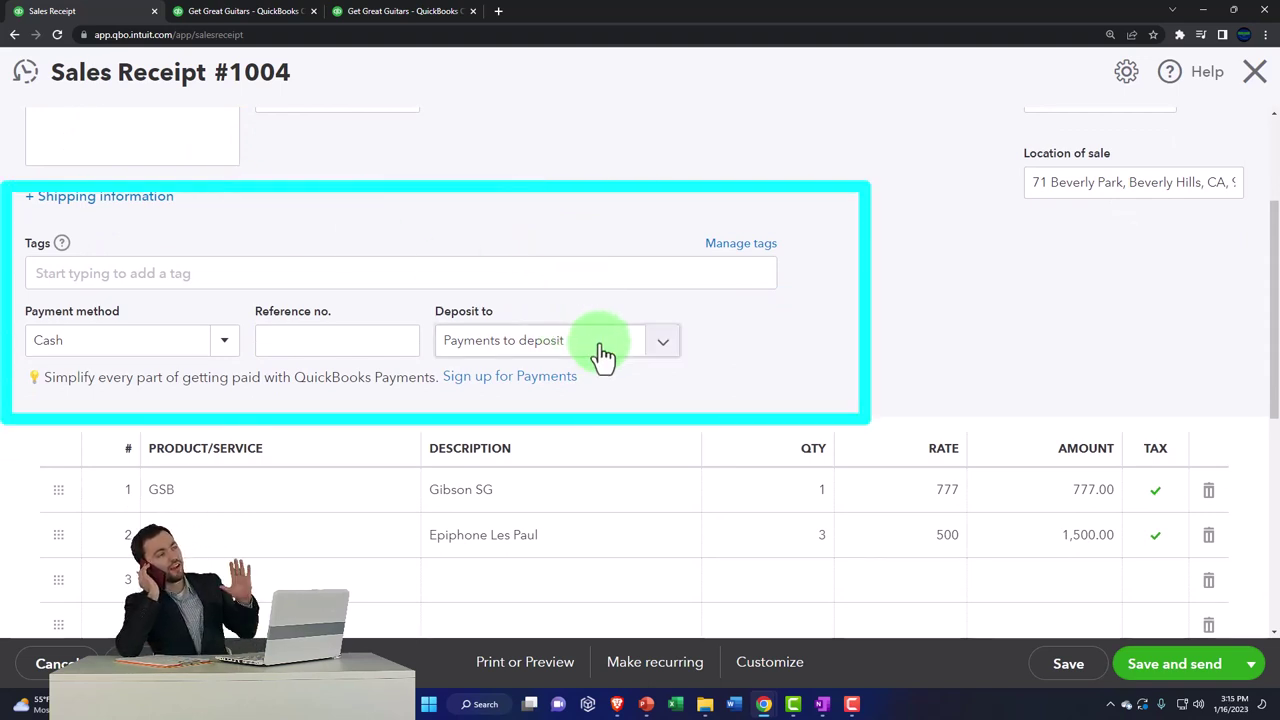
scroll(603, 355, "down", 1)
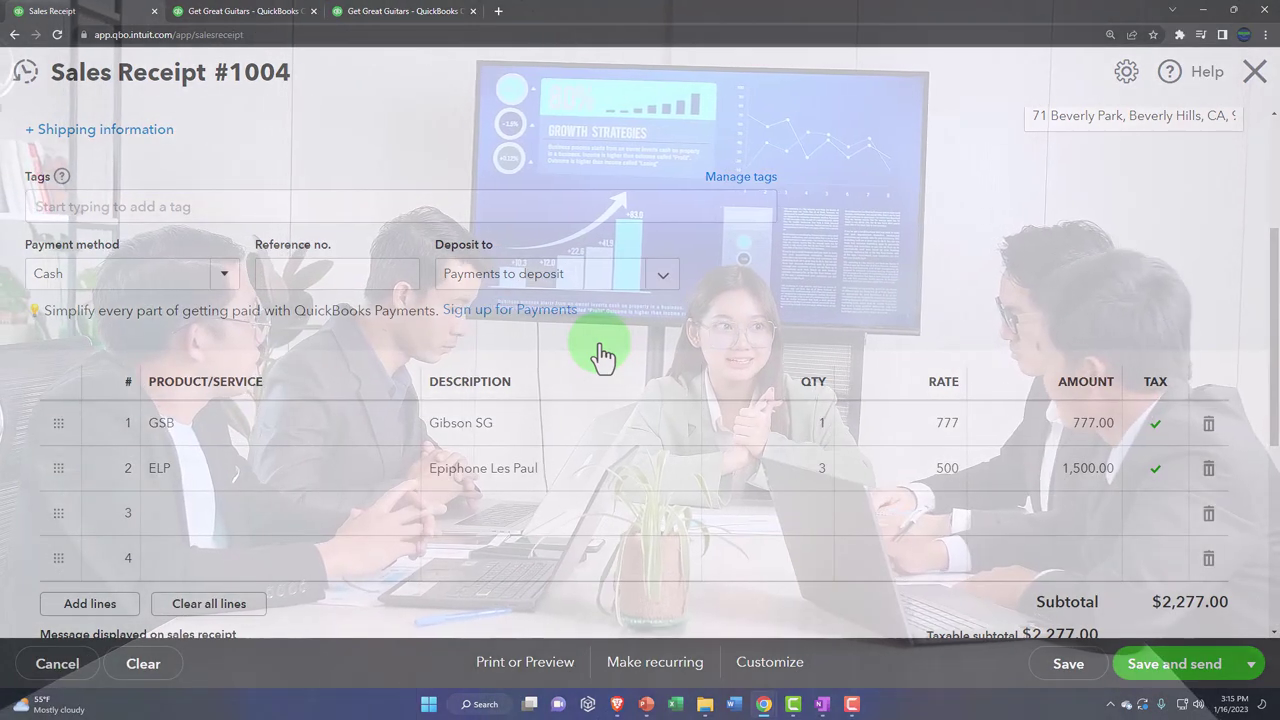
scroll(602, 355, "down", 2)
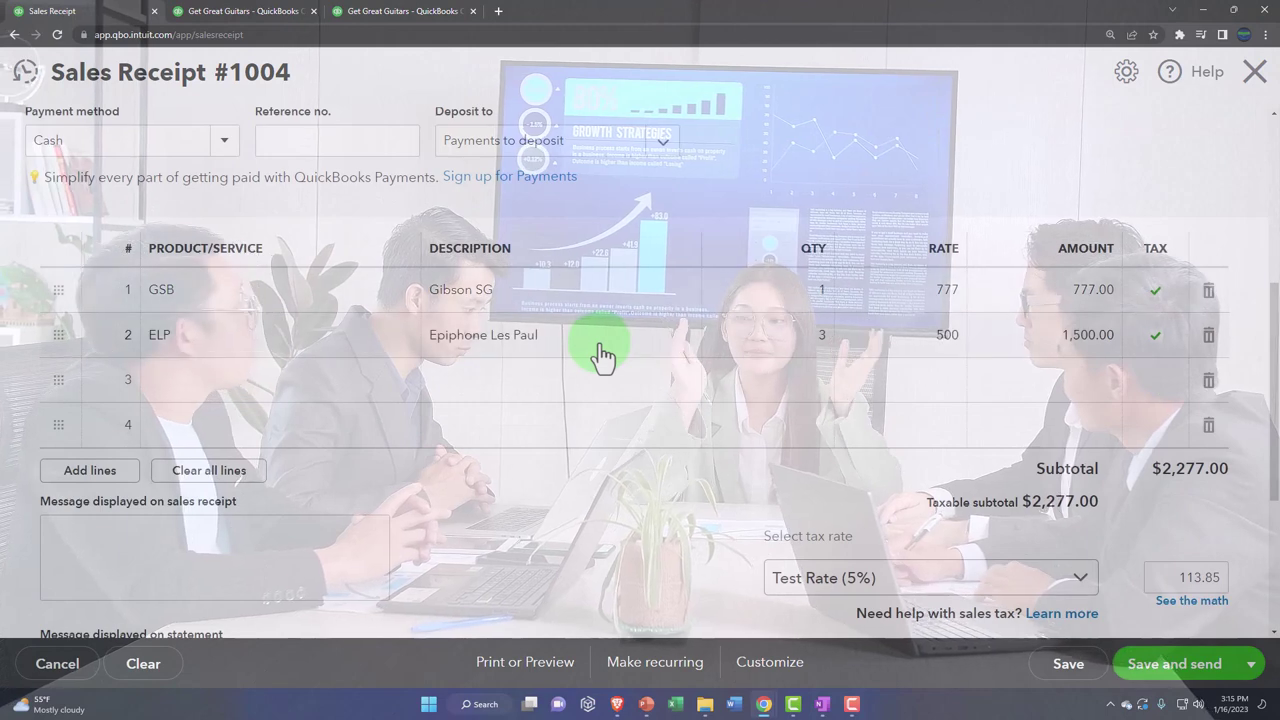
scroll(602, 355, "down", 2)
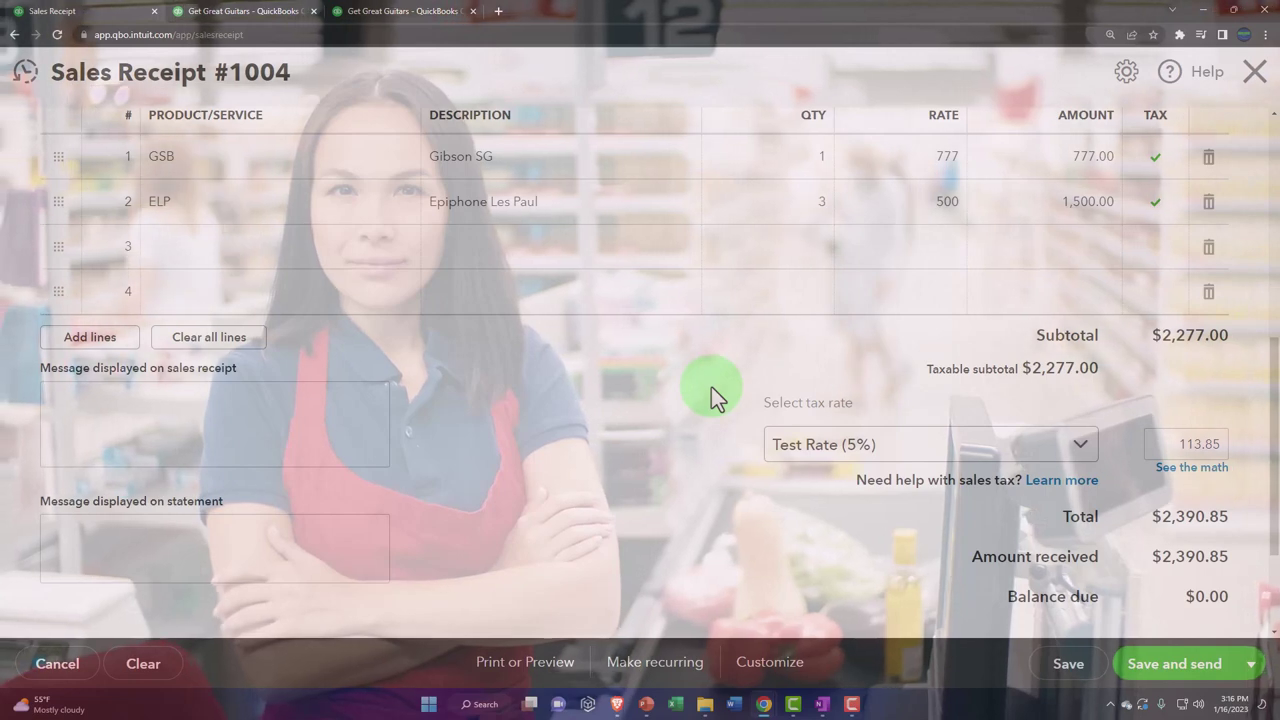
scroll(711, 386, "down", 1)
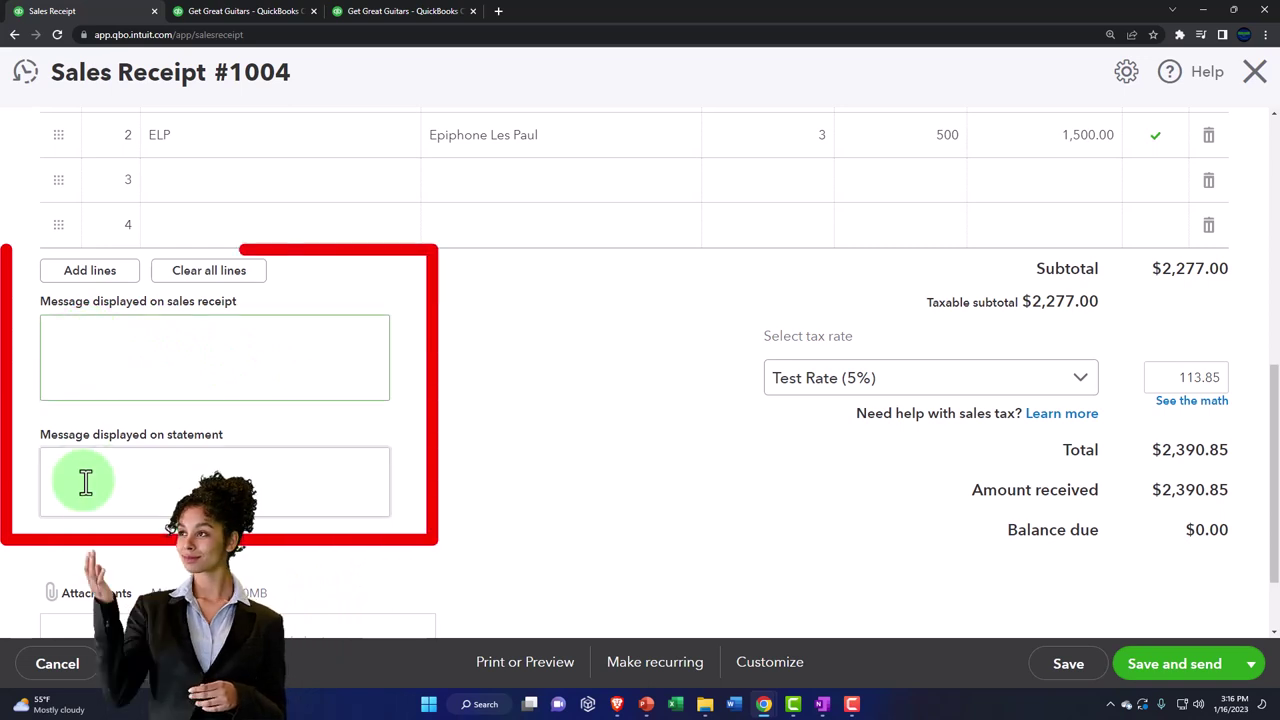
scroll(86, 487, "down", 1)
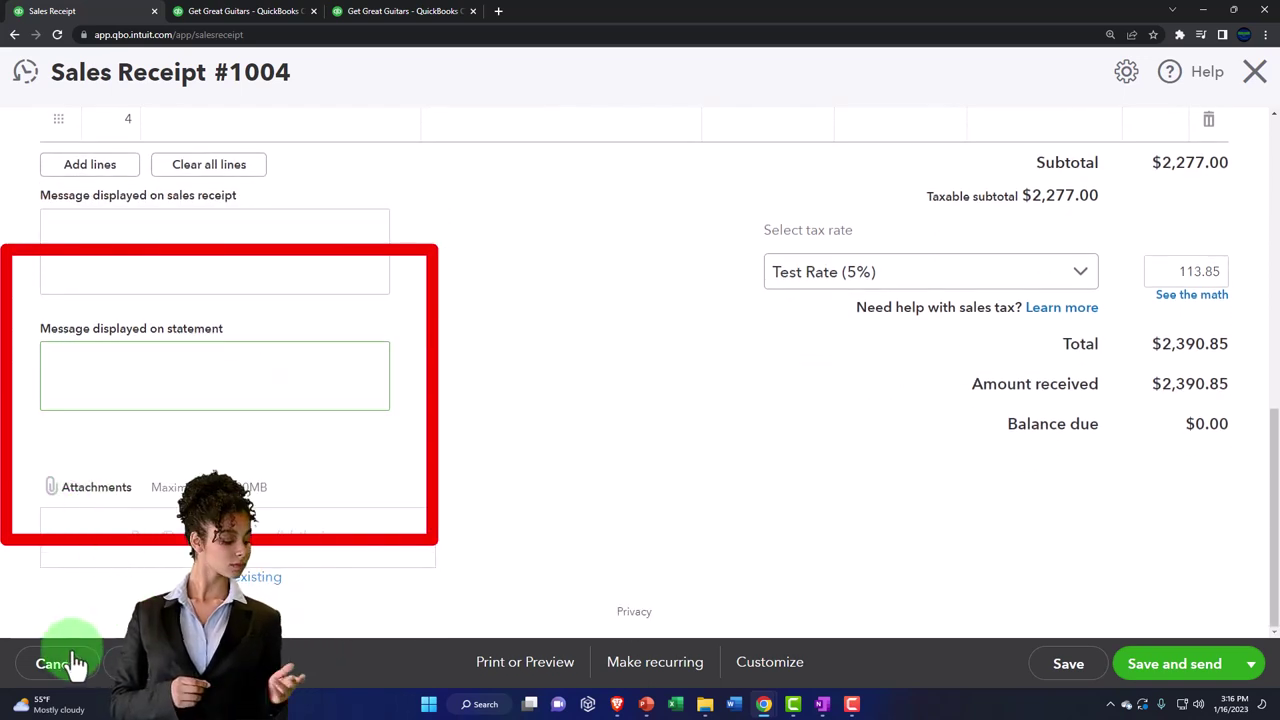
- Examine the print preview of the sales receipt and close it
left_click(519, 662)
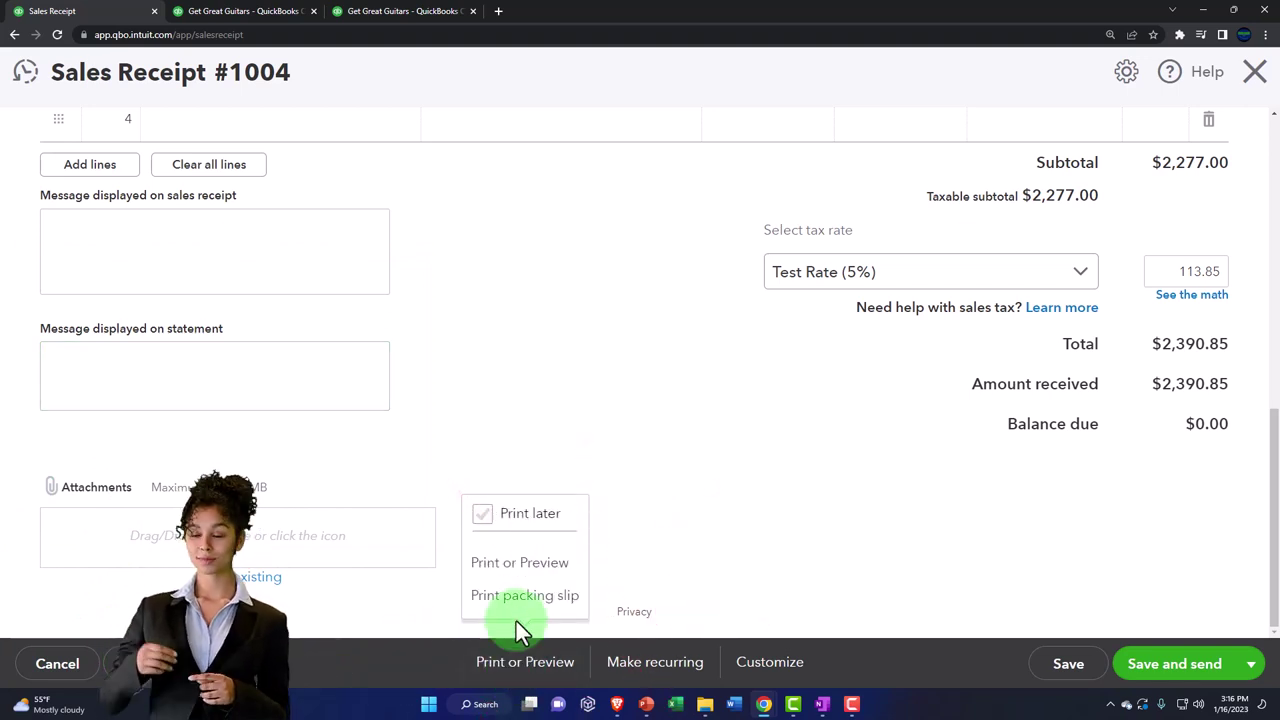
left_click(519, 563)
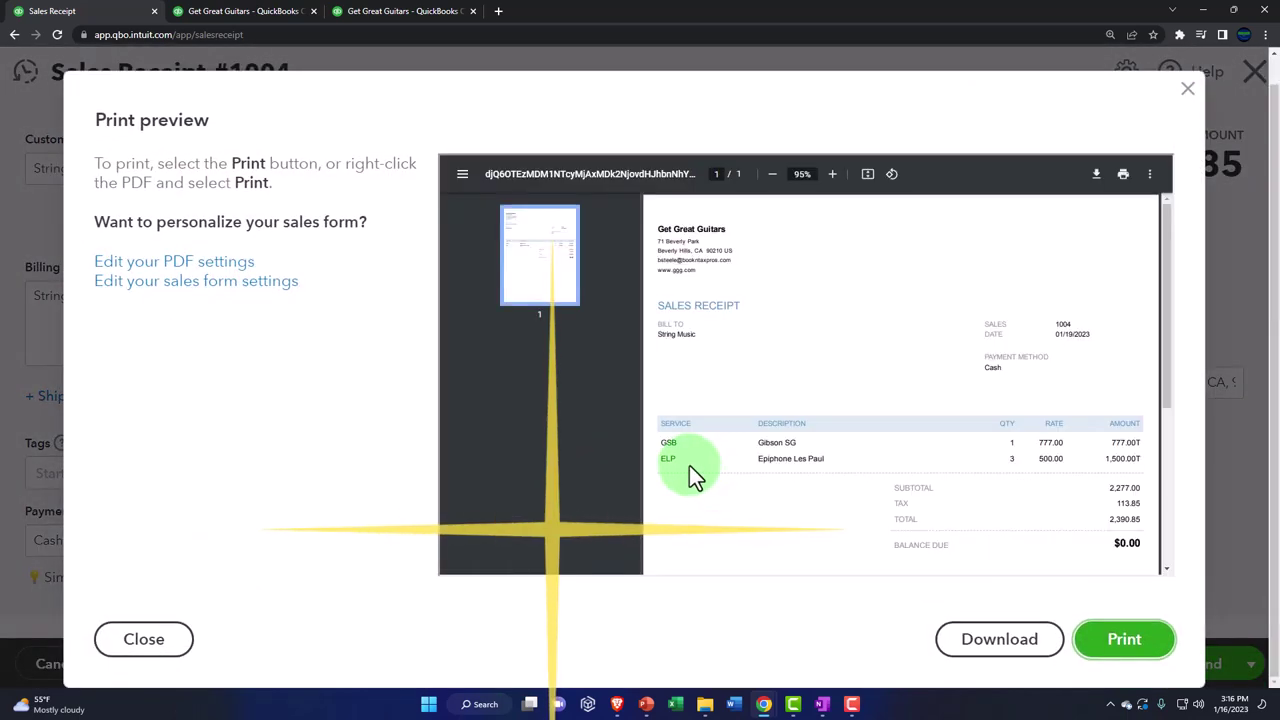
scroll(693, 460, "down", 5)
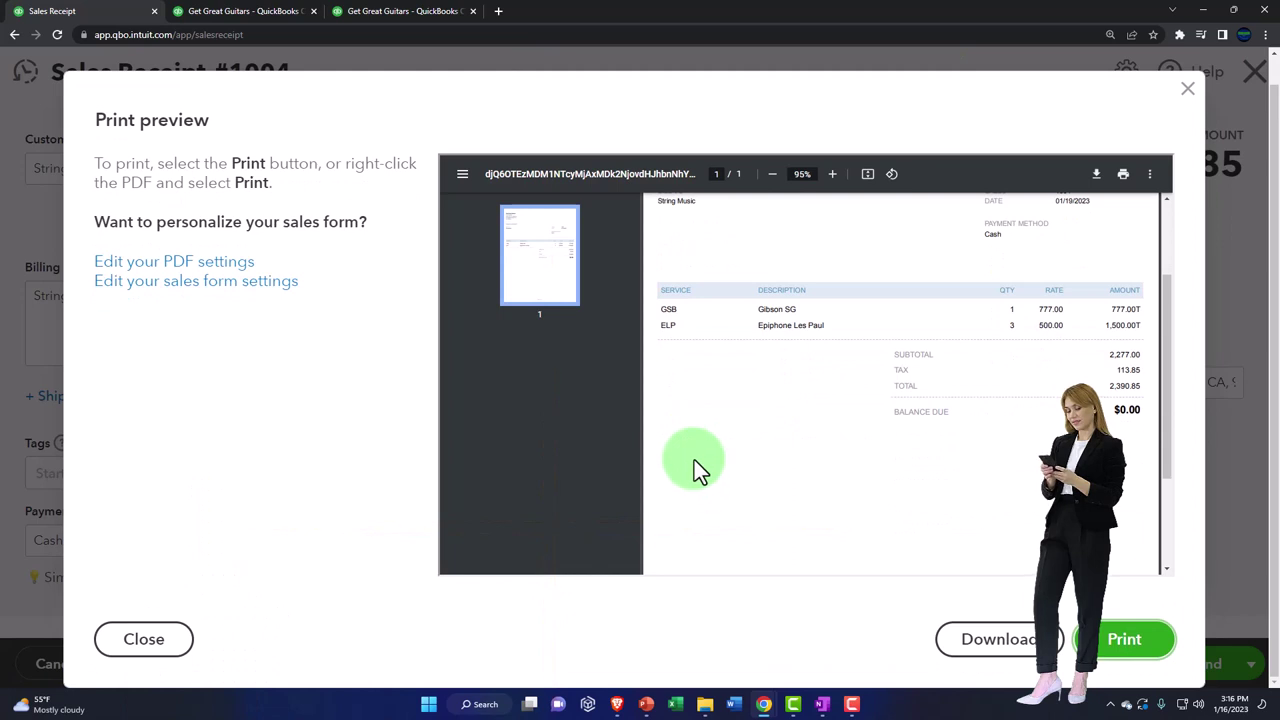
scroll(696, 461, "up", 5)
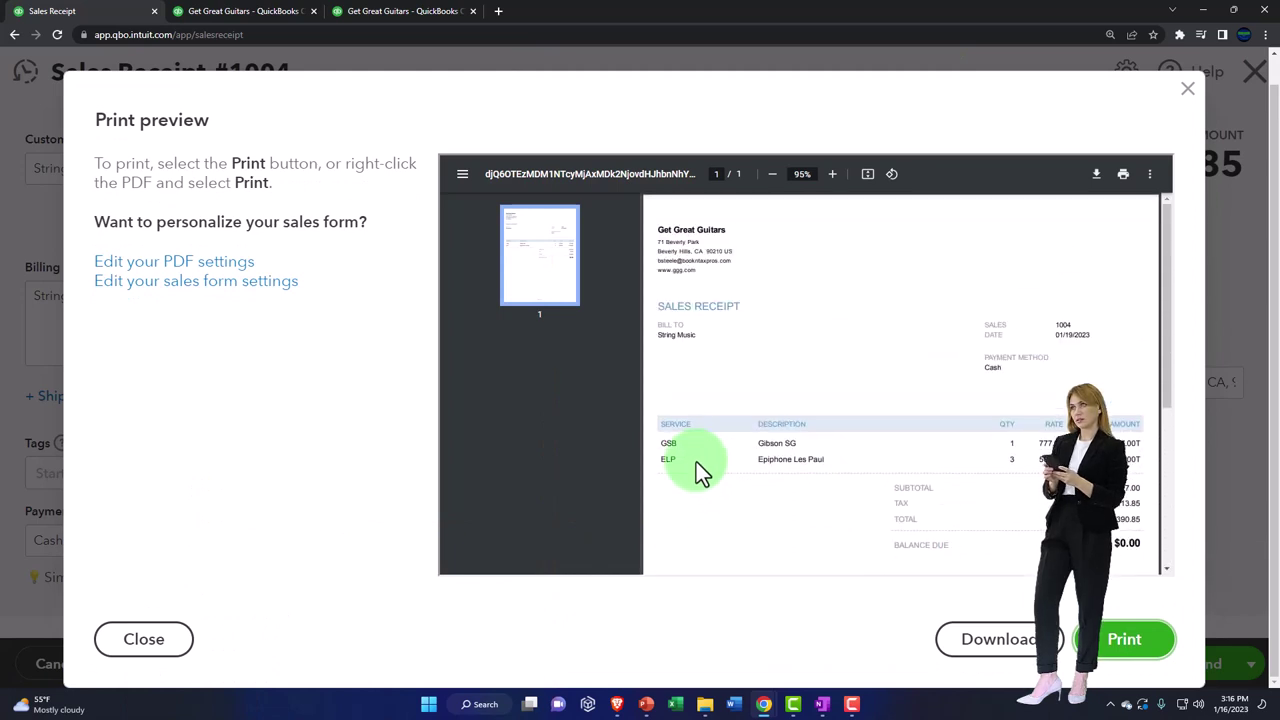
left_click(1188, 96)
- Save the sales receipt and close it
scroll(660, 322, "down", 7)
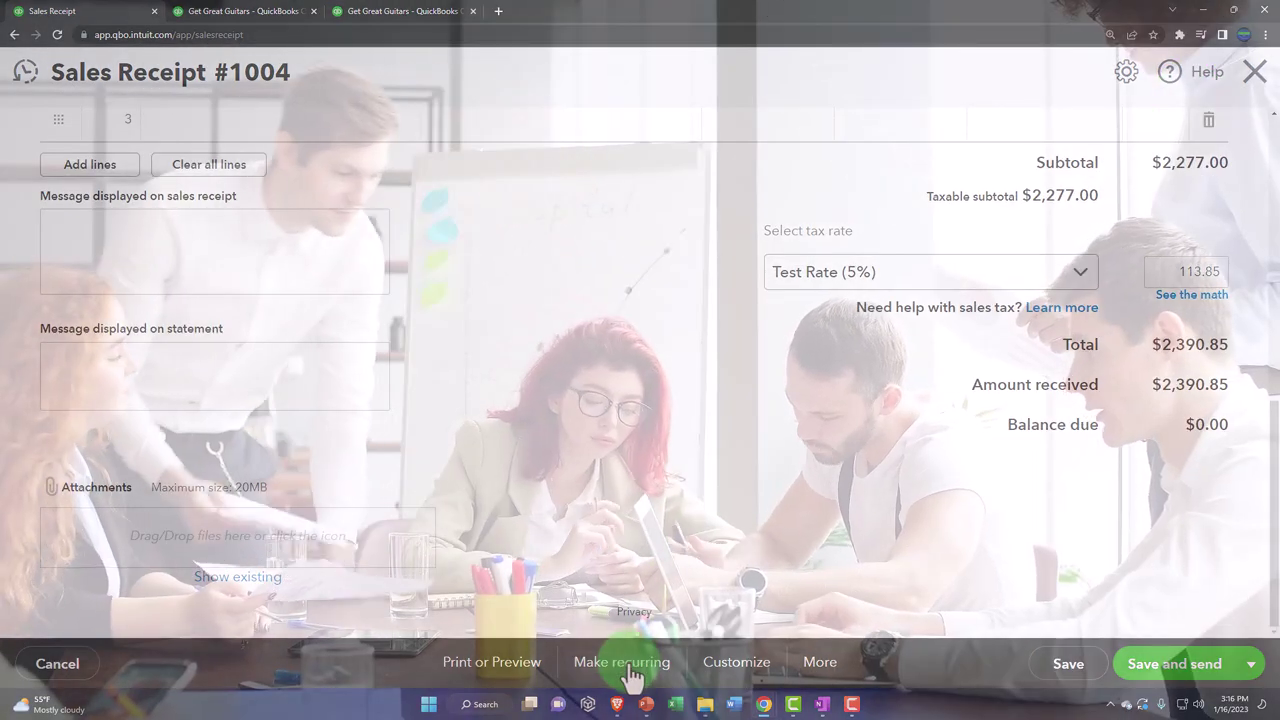
left_click(815, 664)
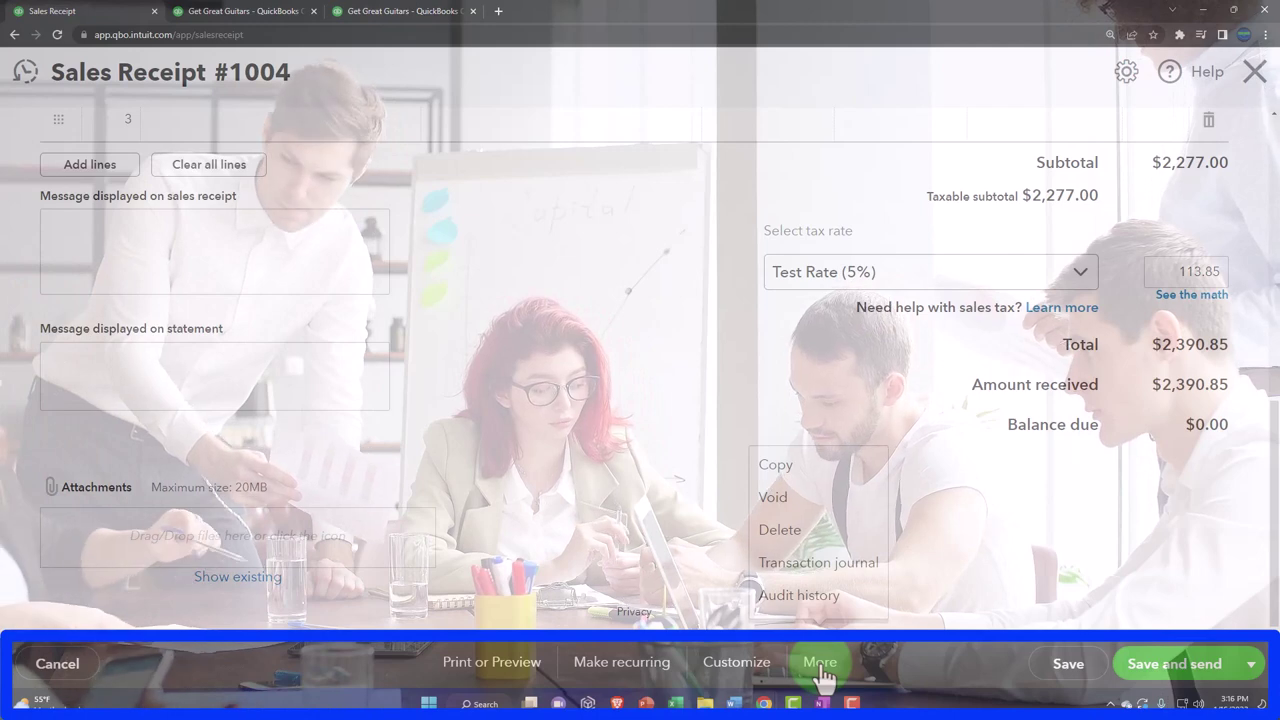
left_click(1251, 664)
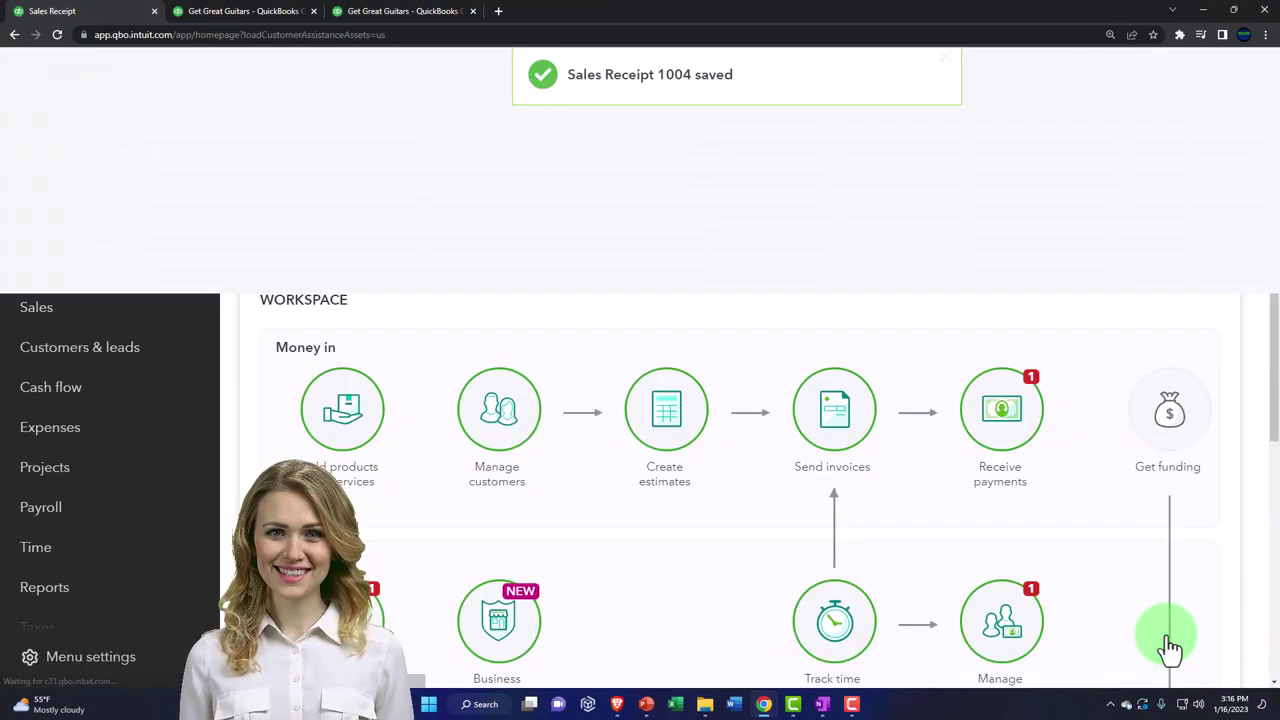
- Open the transactions behind the Payments to deposit balance in the Balance Sheet report
left_click(258, 14)
scroll(273, 310, "up", 3)
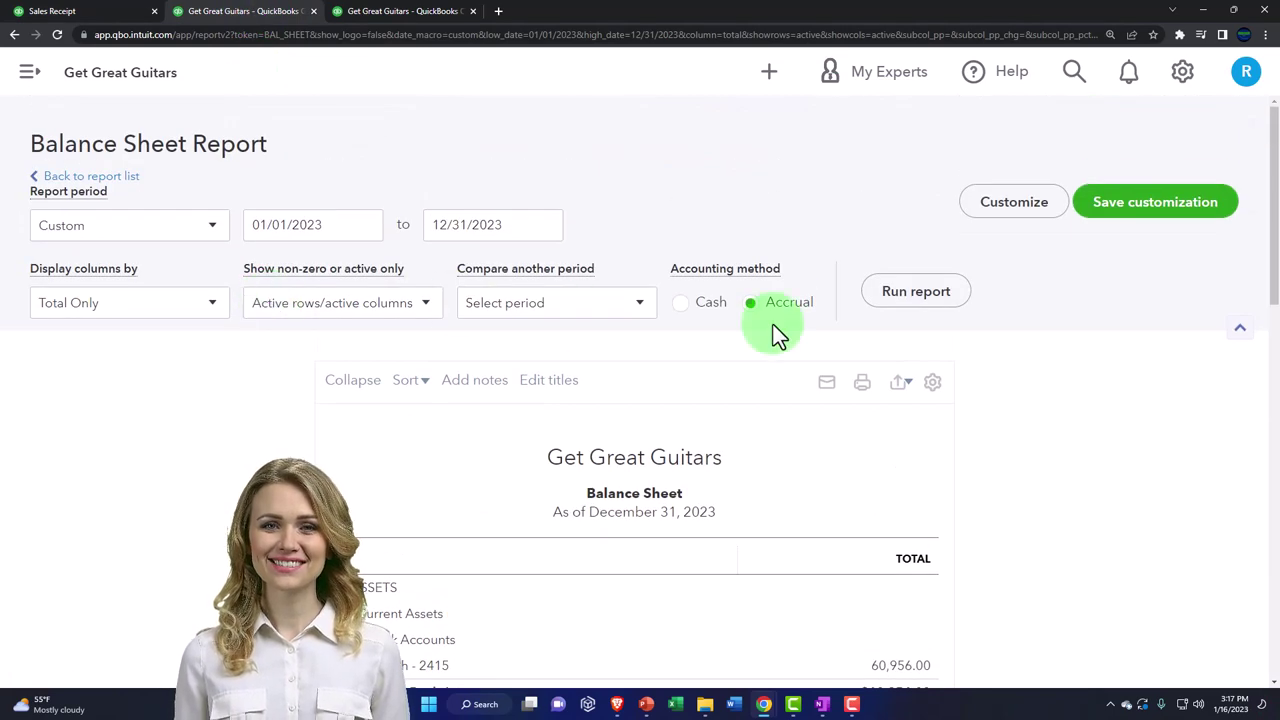
scroll(900, 370, "down", 3)
scroll(911, 432, "up", 5, "ctrl")
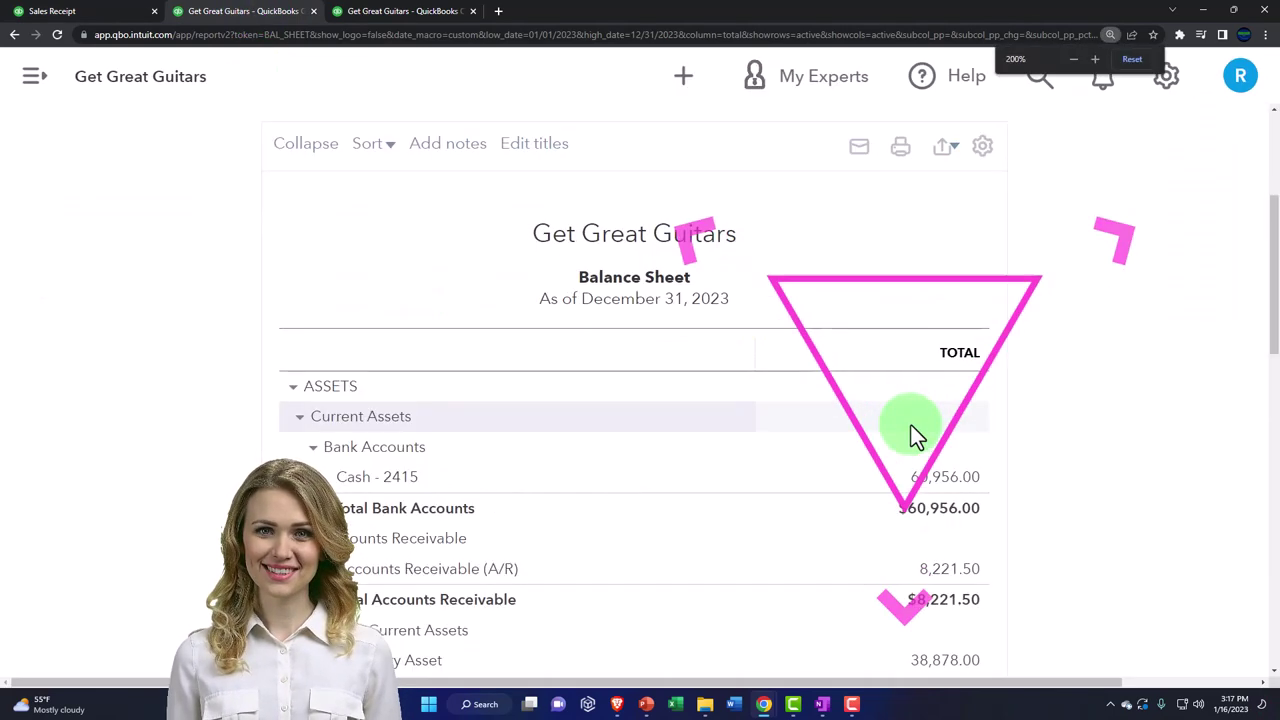
scroll(918, 432, "down", 1, "ctrl")
scroll(918, 432, "down", 3)
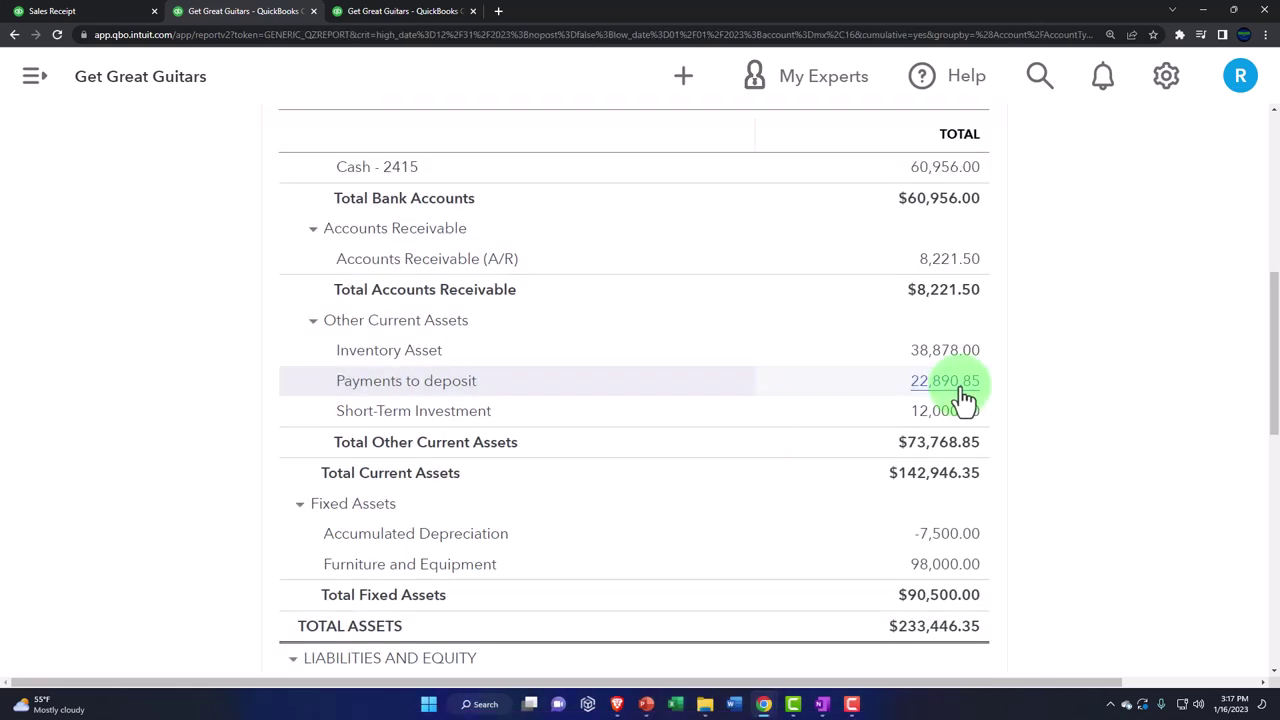
left_click(963, 397)
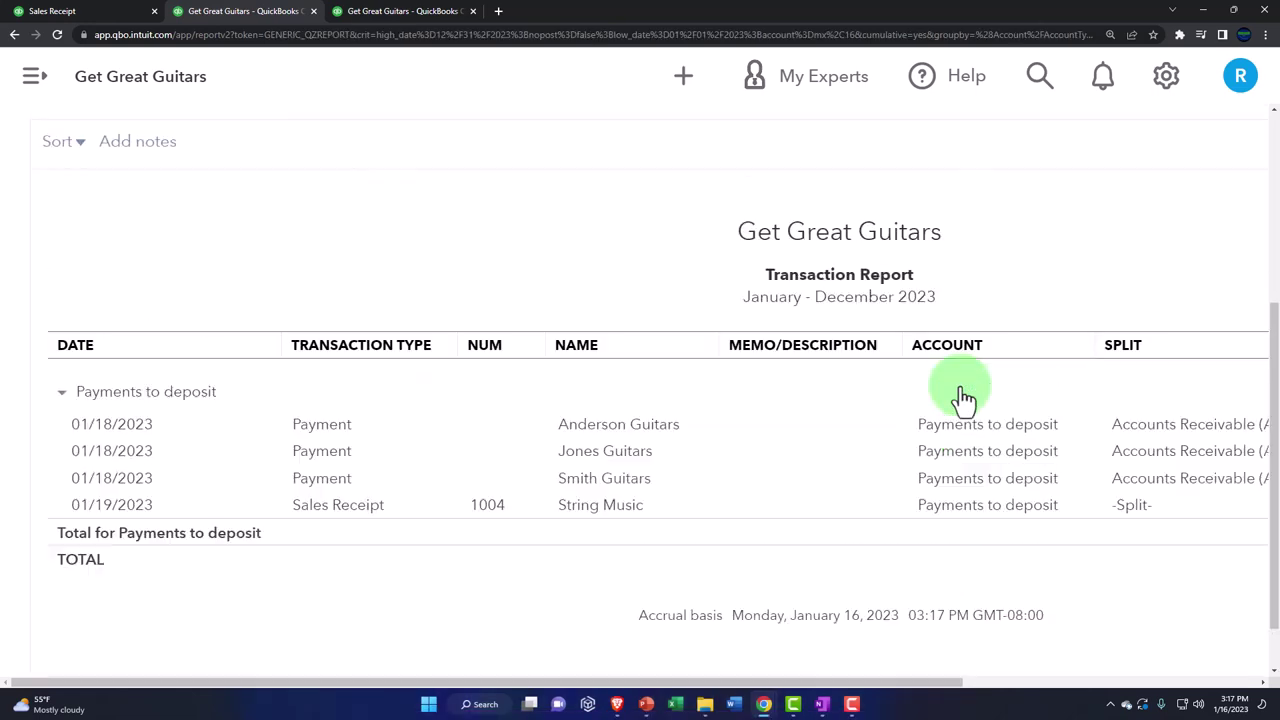
- Open the 01/19/2023 String Music sales receipt from the Payments to deposit transaction report
key("ctrl+plus")
key("ctrl+minus")
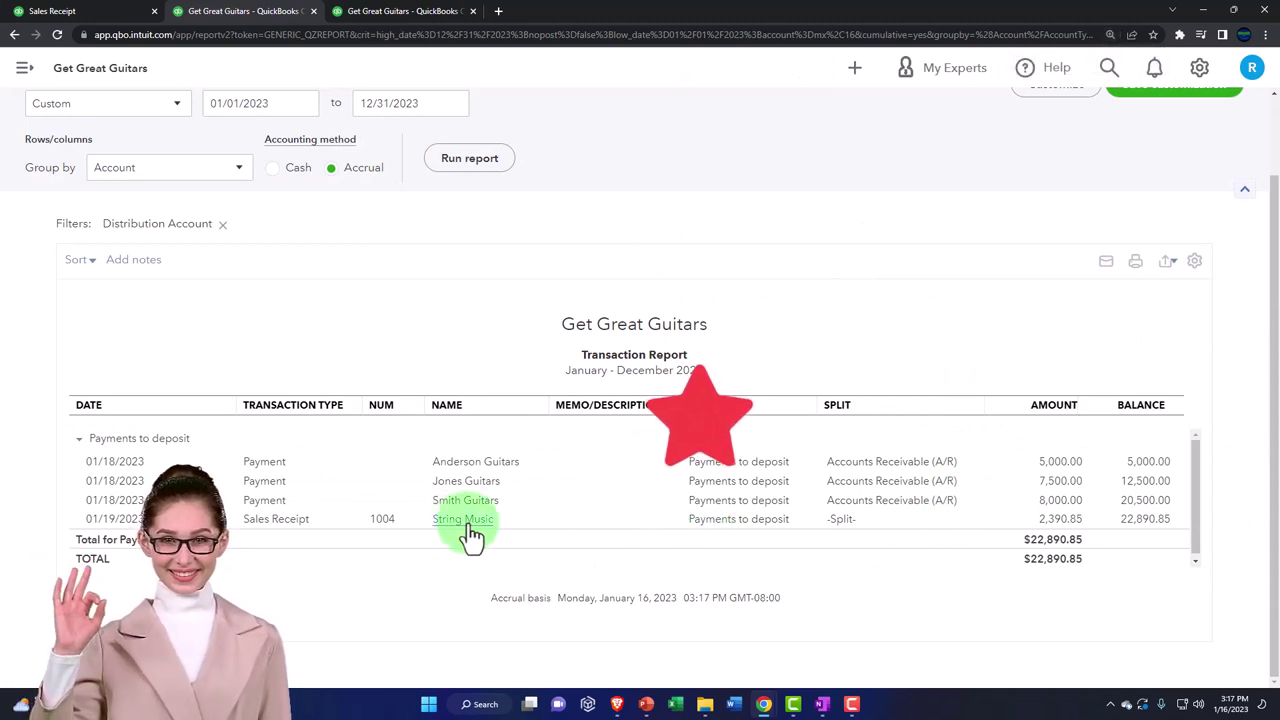
left_click(1055, 535)
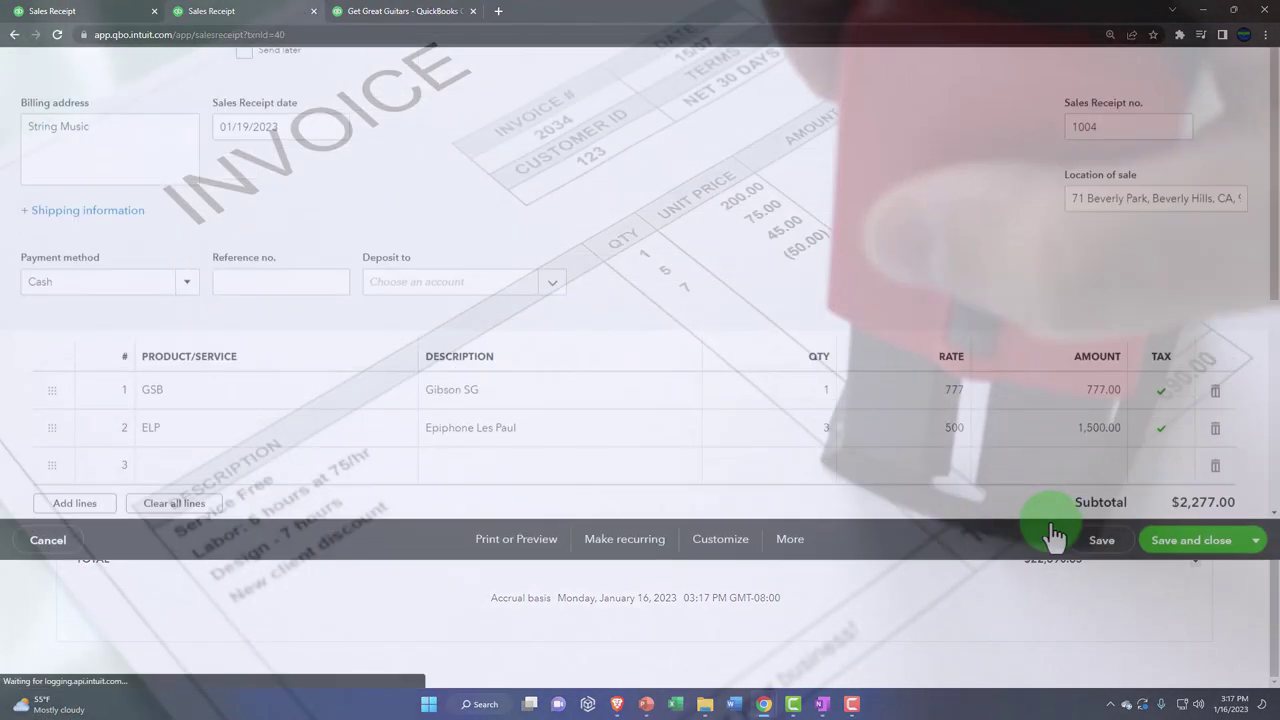
- Examine the sales receipt's line items, tax and amount received, and close the receipt
scroll(728, 347, "down", 1)
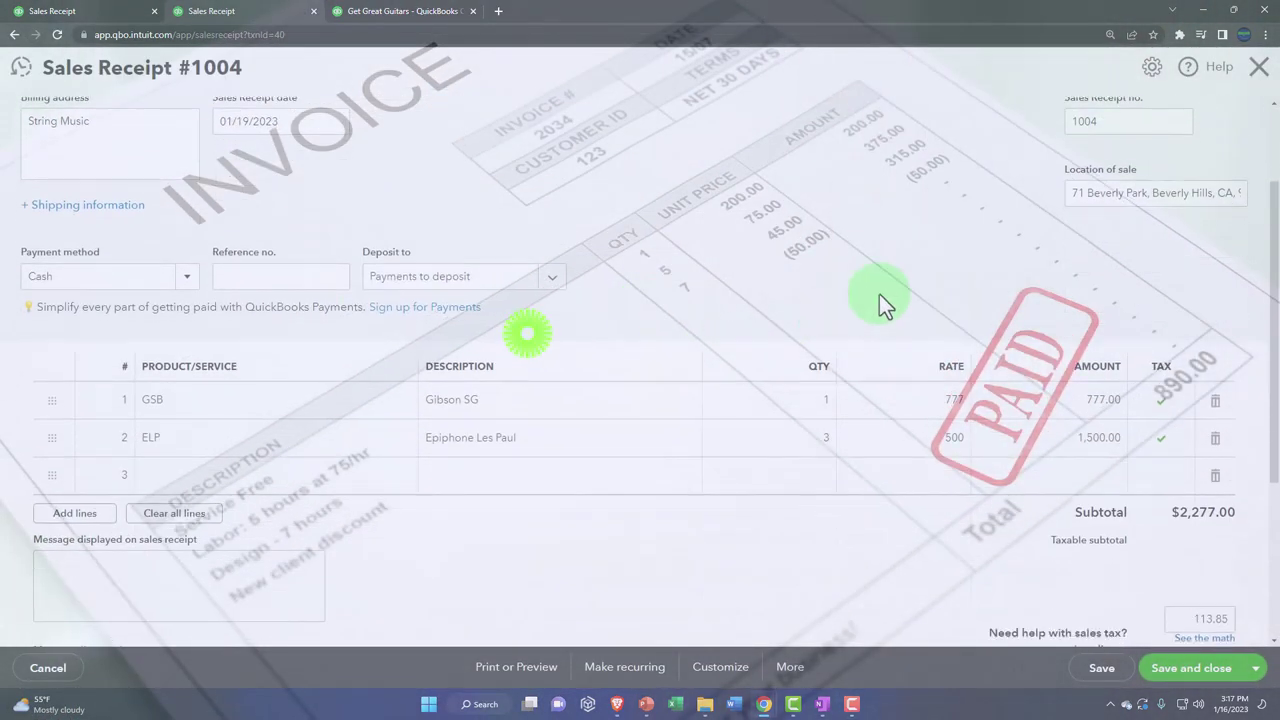
scroll(1210, 510, "down", 3)
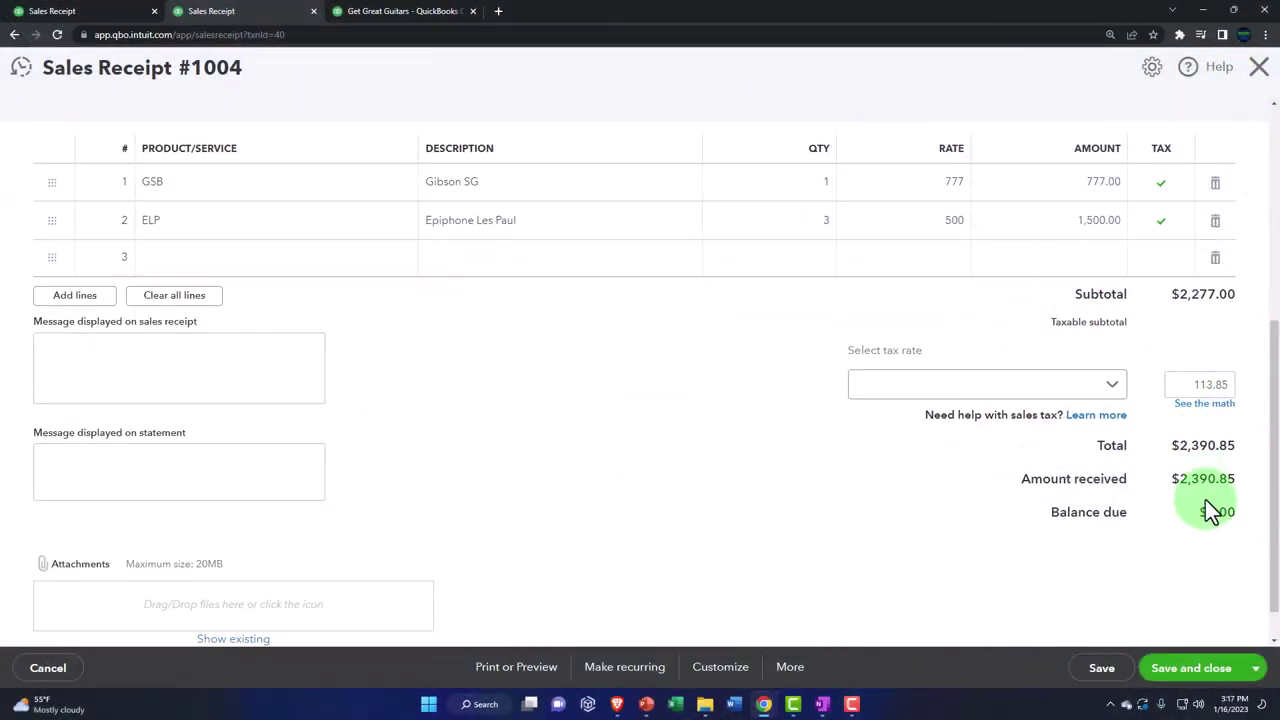
left_click(1260, 68)
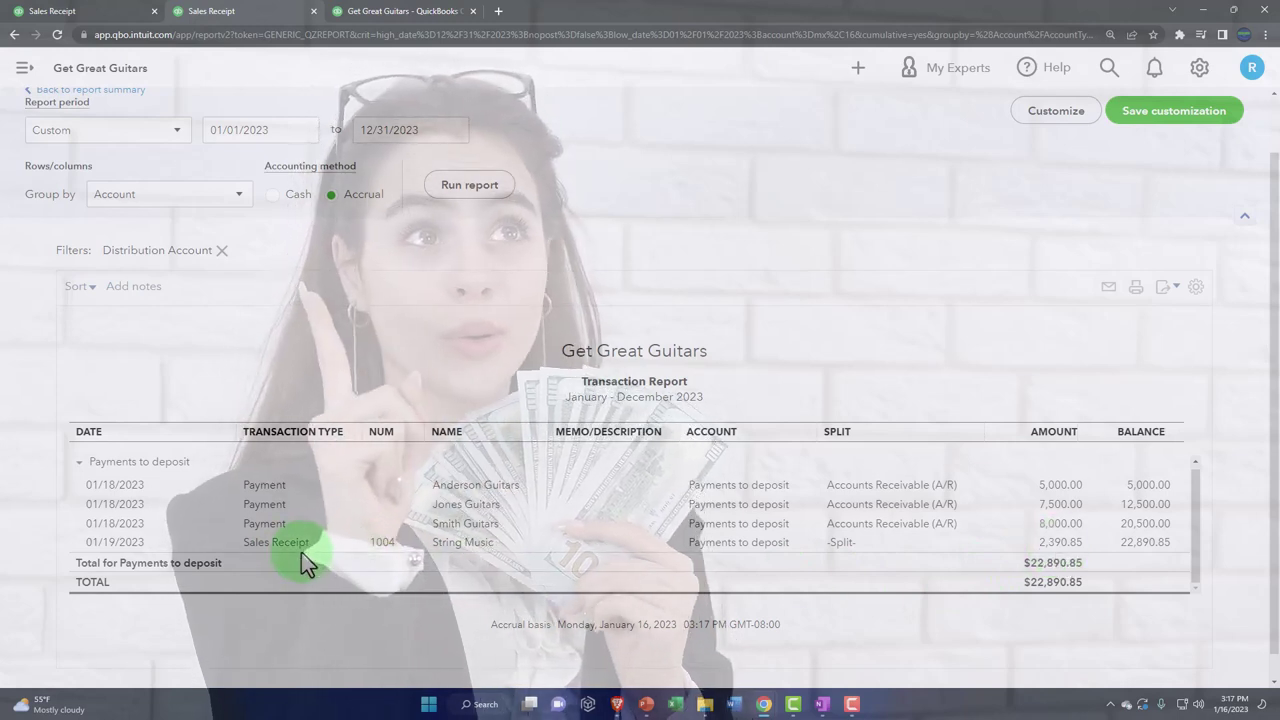
- Go back from the Payments to deposit transaction report to the Balance Sheet summary
left_click(301, 552)
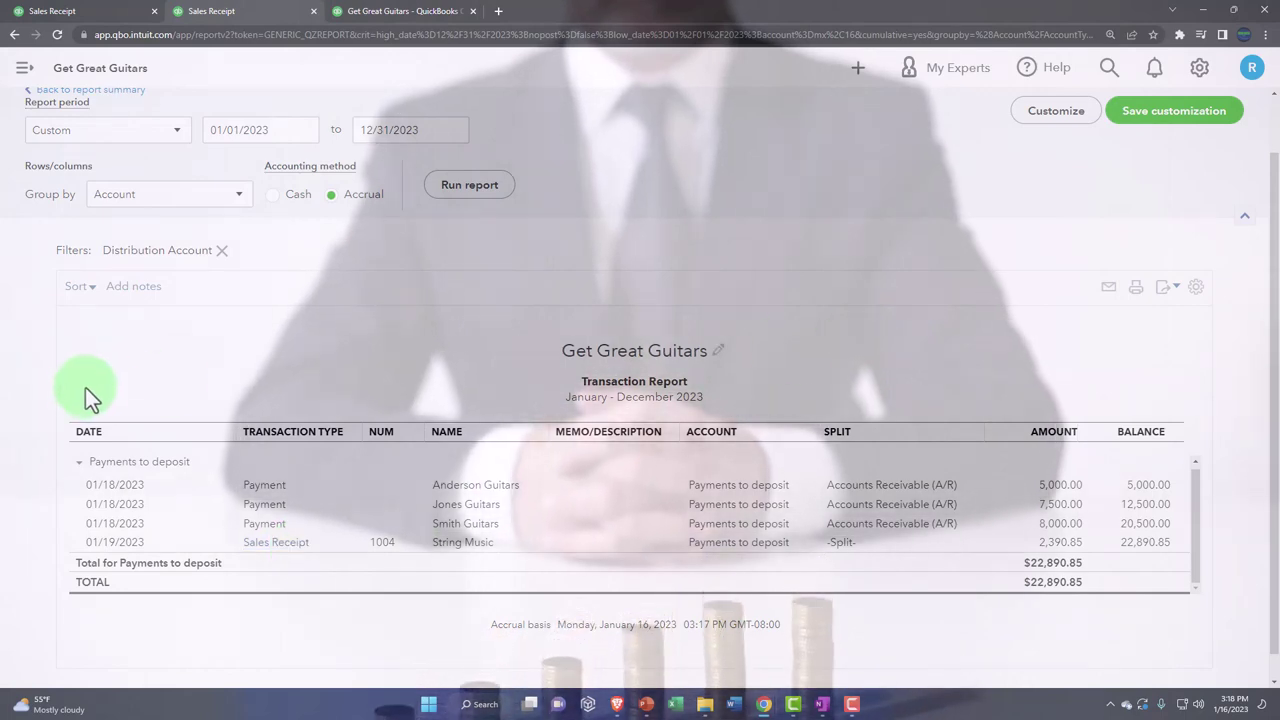
scroll(82, 390, "up", 2)
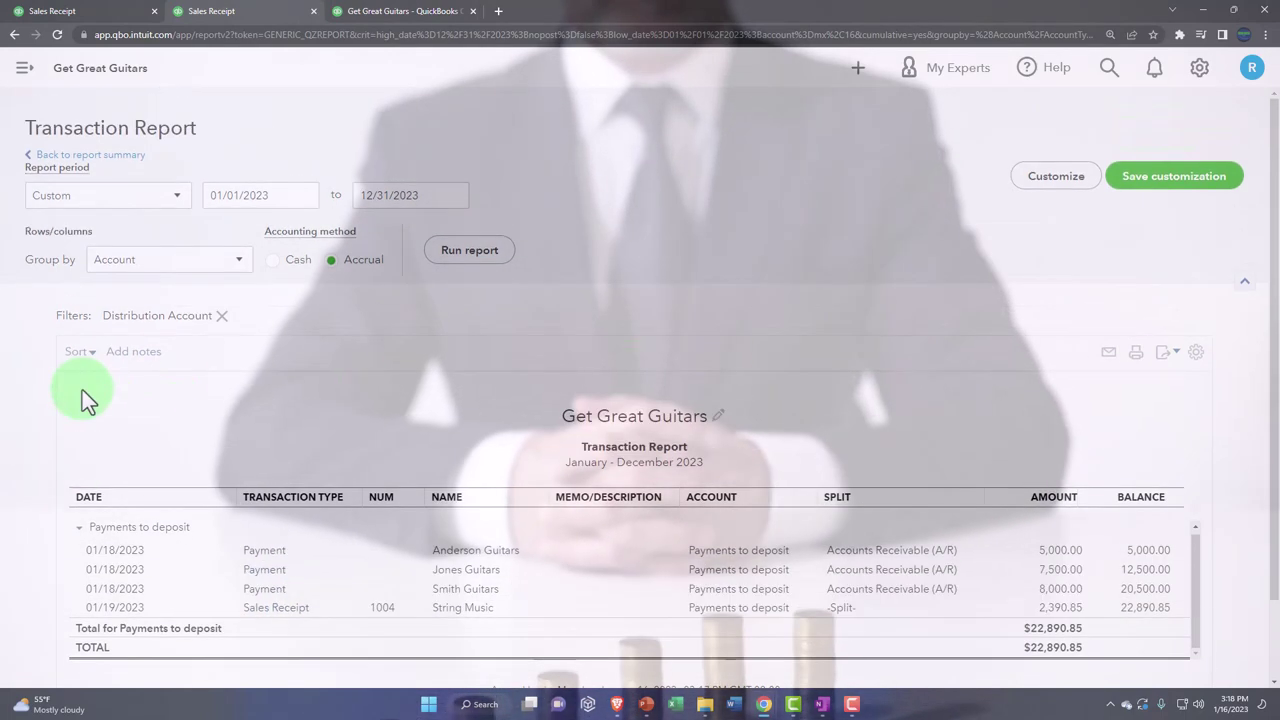
left_click(123, 160)
- Rerun the January - December 2023 Profit and Loss report to include the sales receipt
scroll(126, 168, "down", 5)
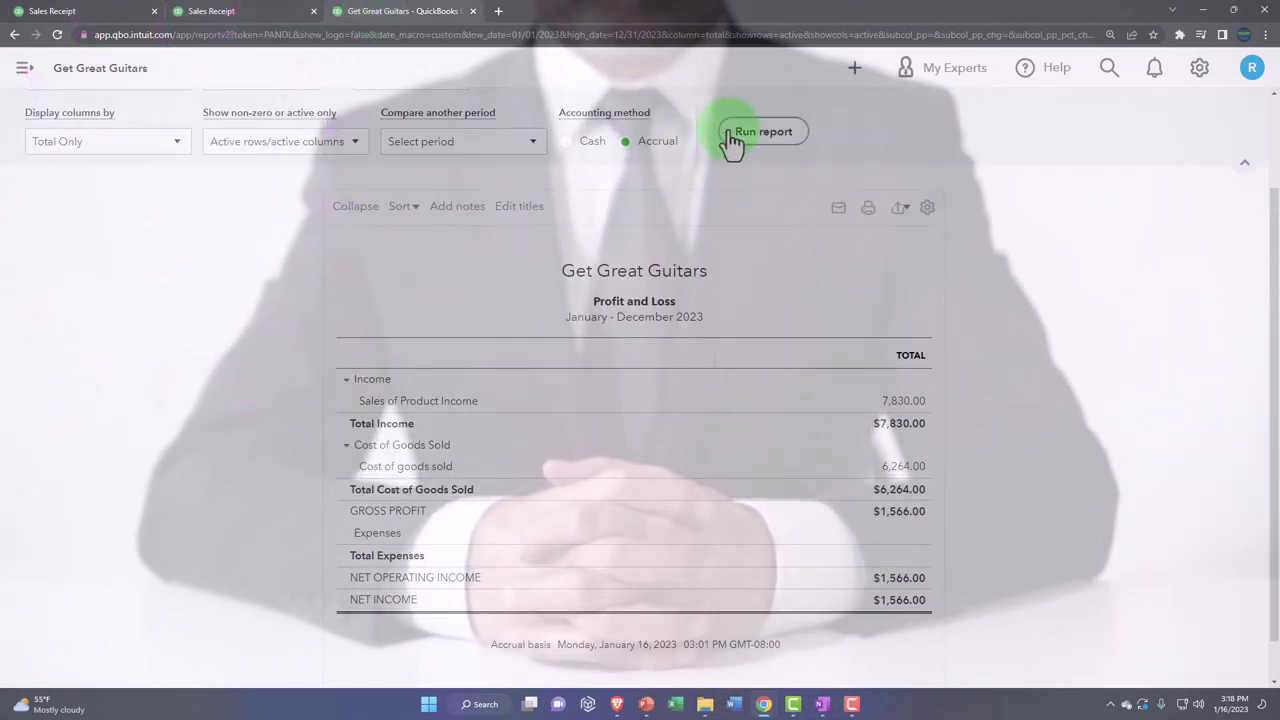
left_click(740, 132)
scroll(742, 262, "down", 1)
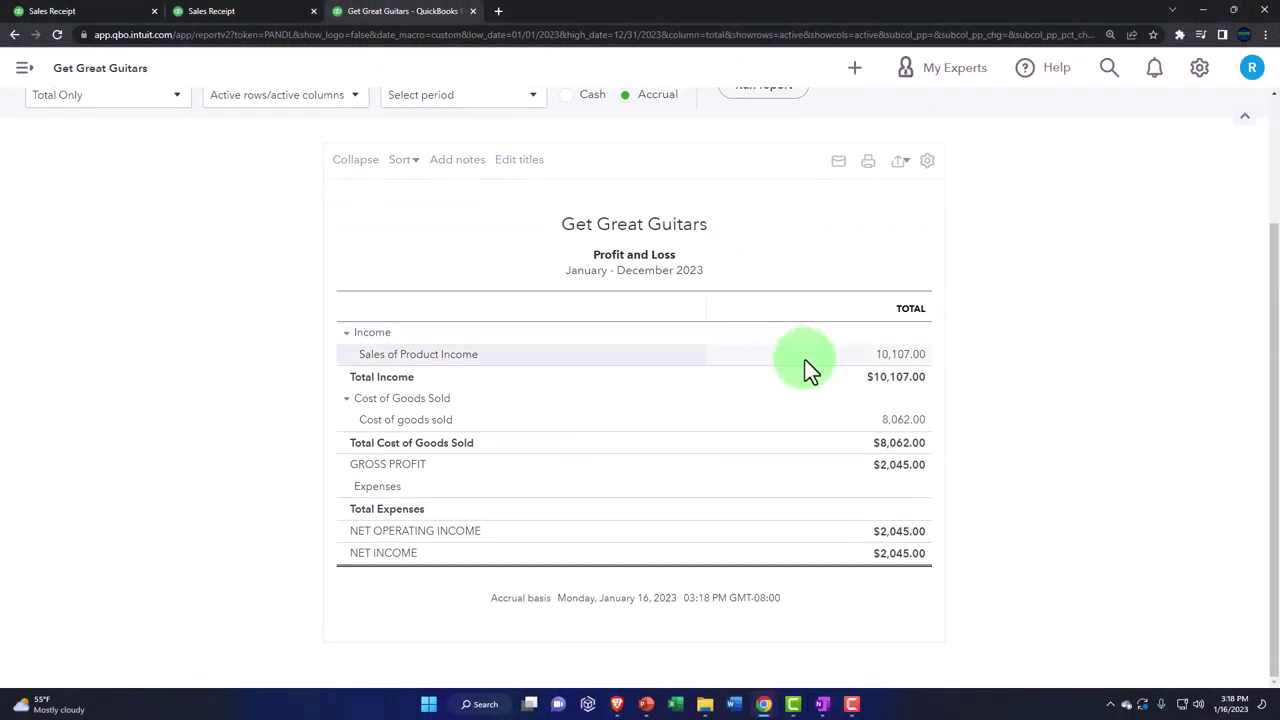
- Open the transactions behind Sales of Product Income and the String Music sales receipt from its Epiphone Les Paul line
left_click(890, 370)
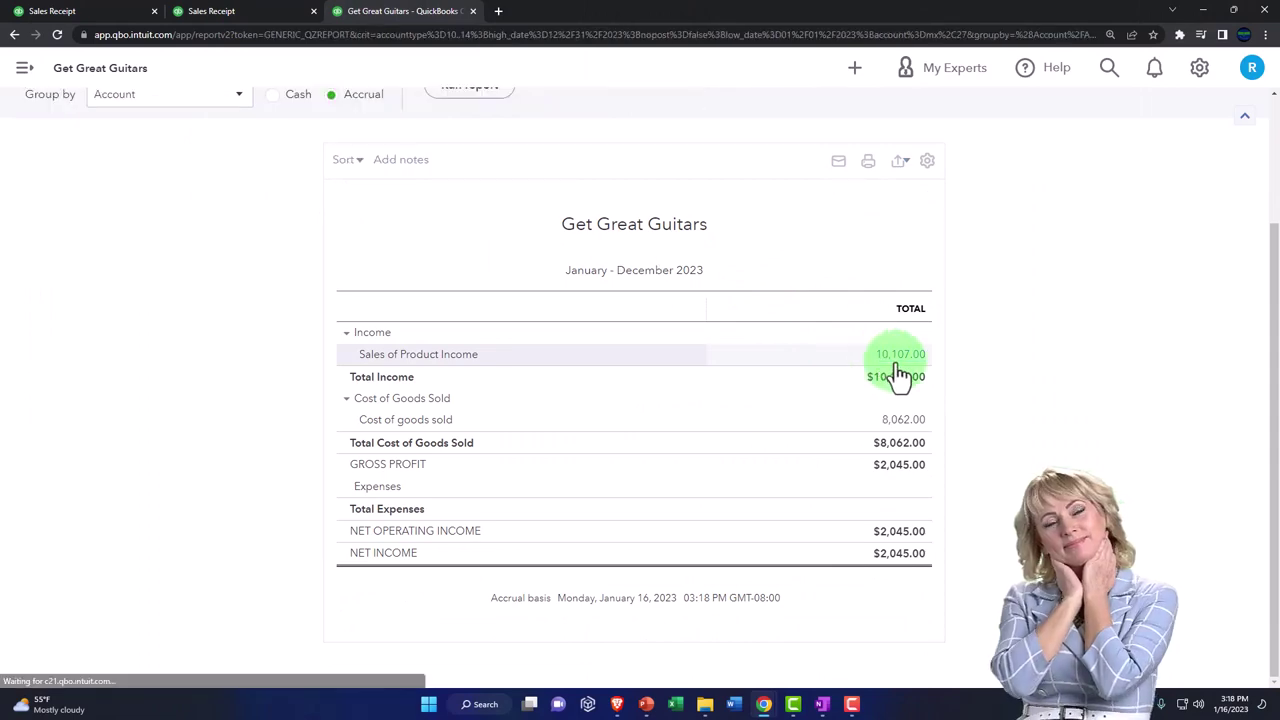
scroll(895, 361, "down", 1)
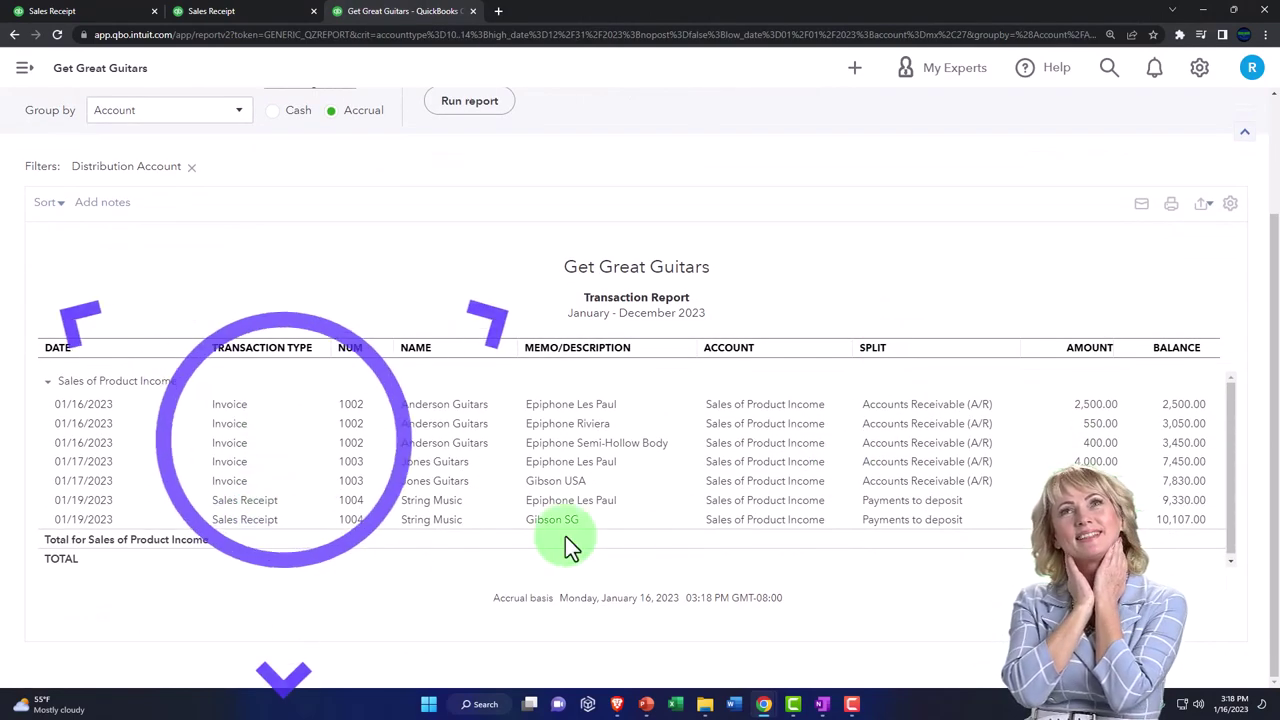
left_click(1100, 503)
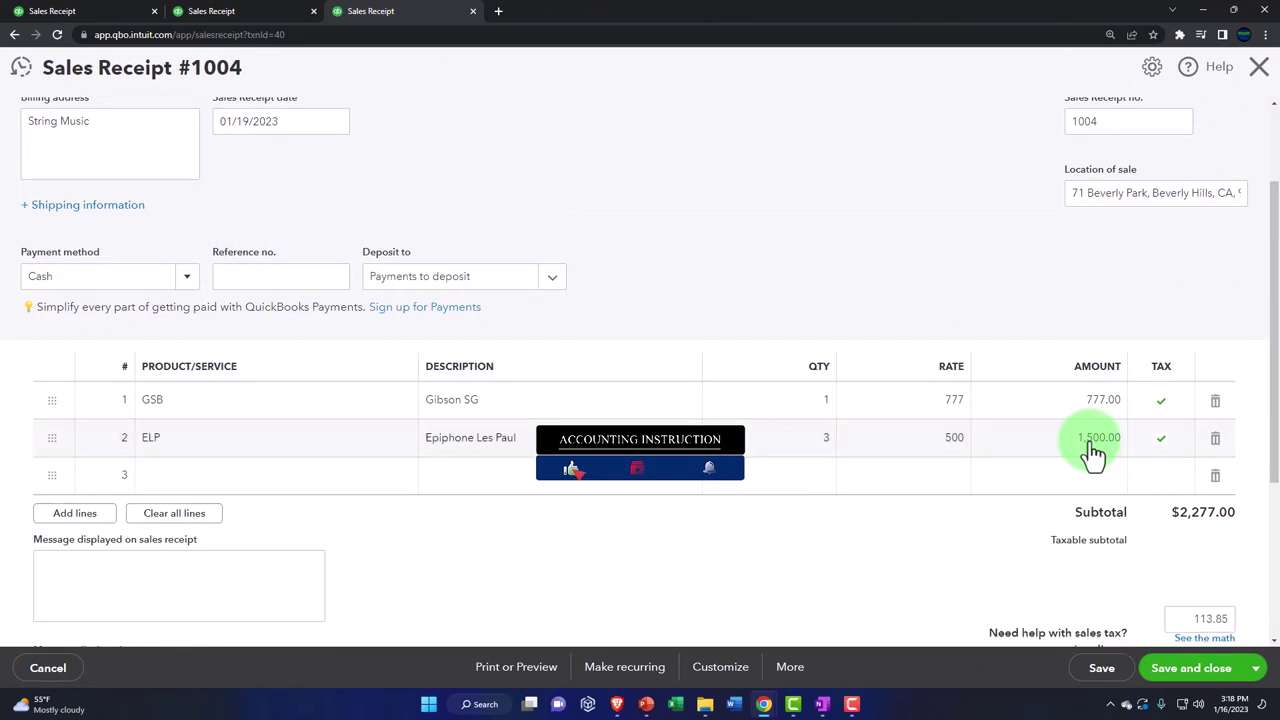
- Examine the receipt's product lines and tax rate, close it, and return to the Profit and Loss summary
scroll(1094, 470, "down", 1)
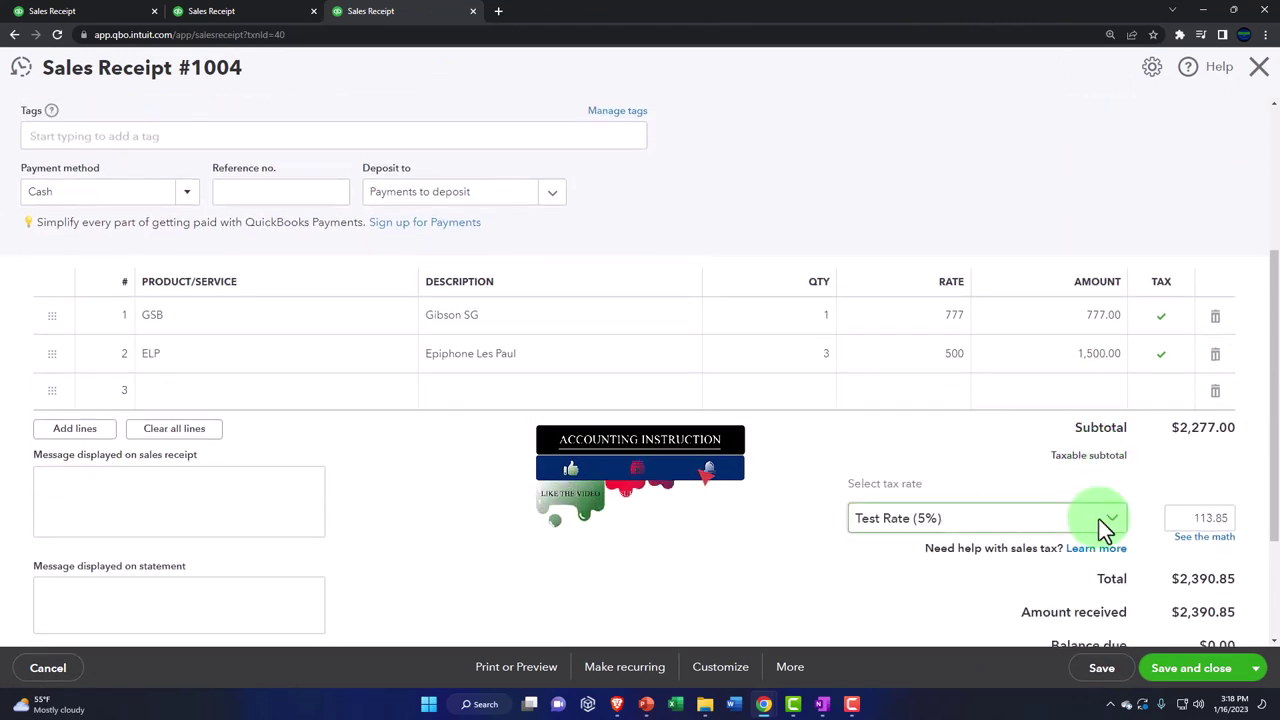
left_click(1258, 70)
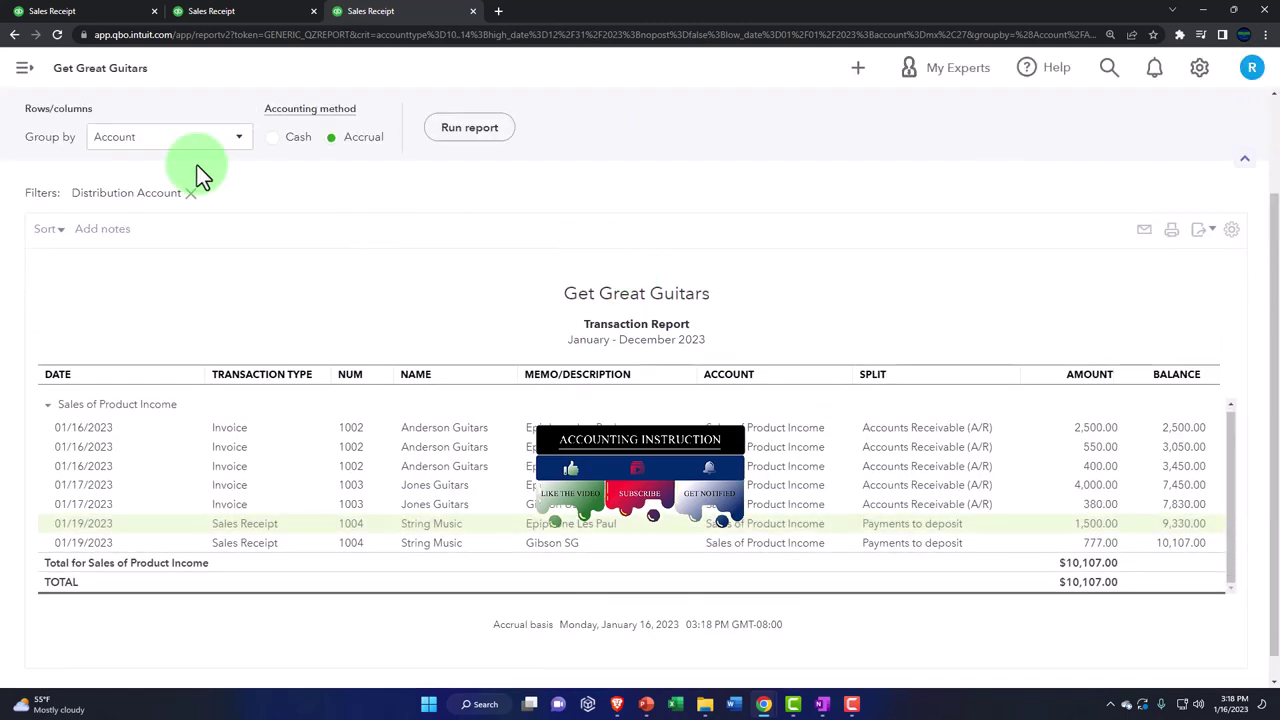
left_click(100, 155)
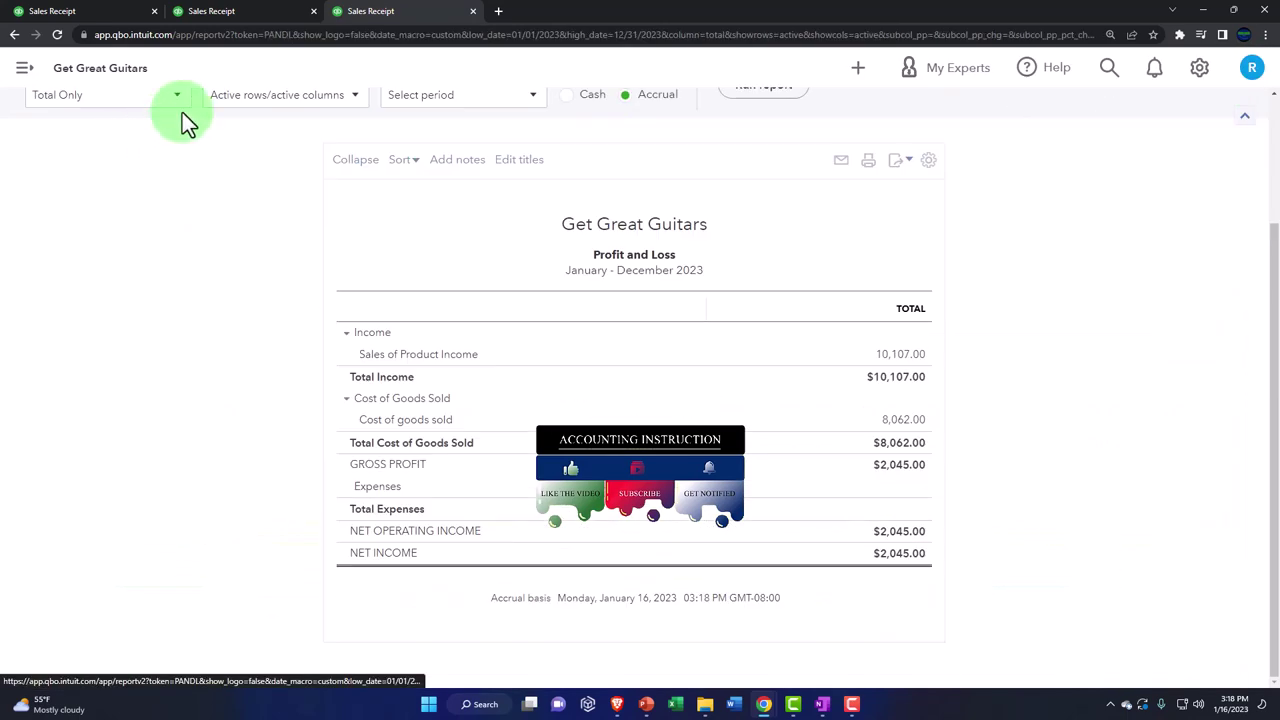
- Open the transactions behind the California Department of Tax and Fee Administration Payable balance in the Balance Sheet
left_click(245, 18)
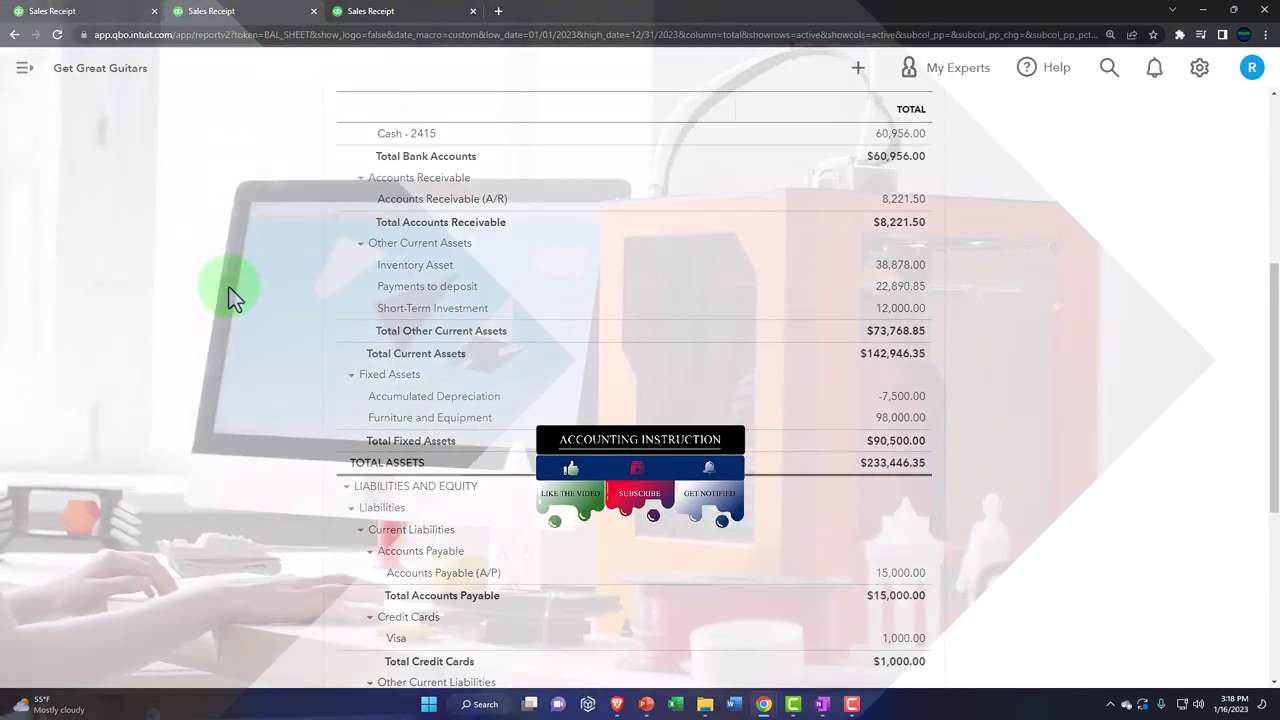
scroll(229, 287, "down", 3)
key("ctrl+plus")
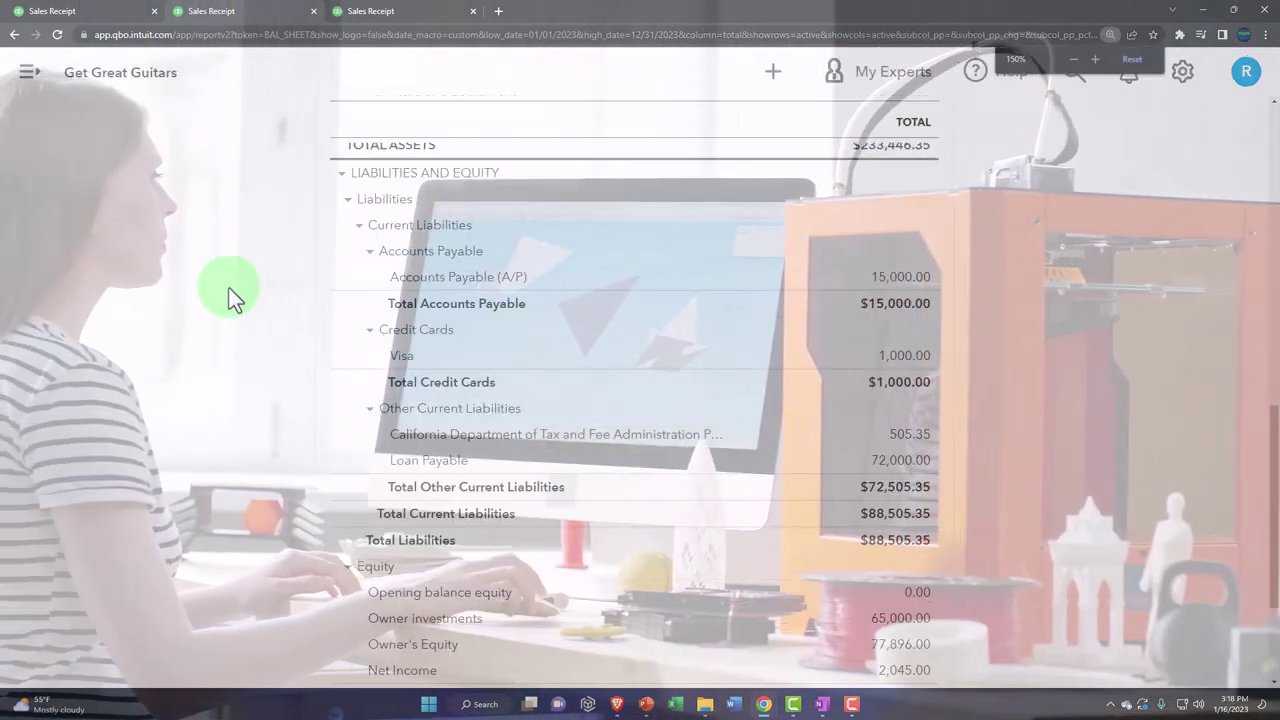
scroll(229, 288, "down", 1)
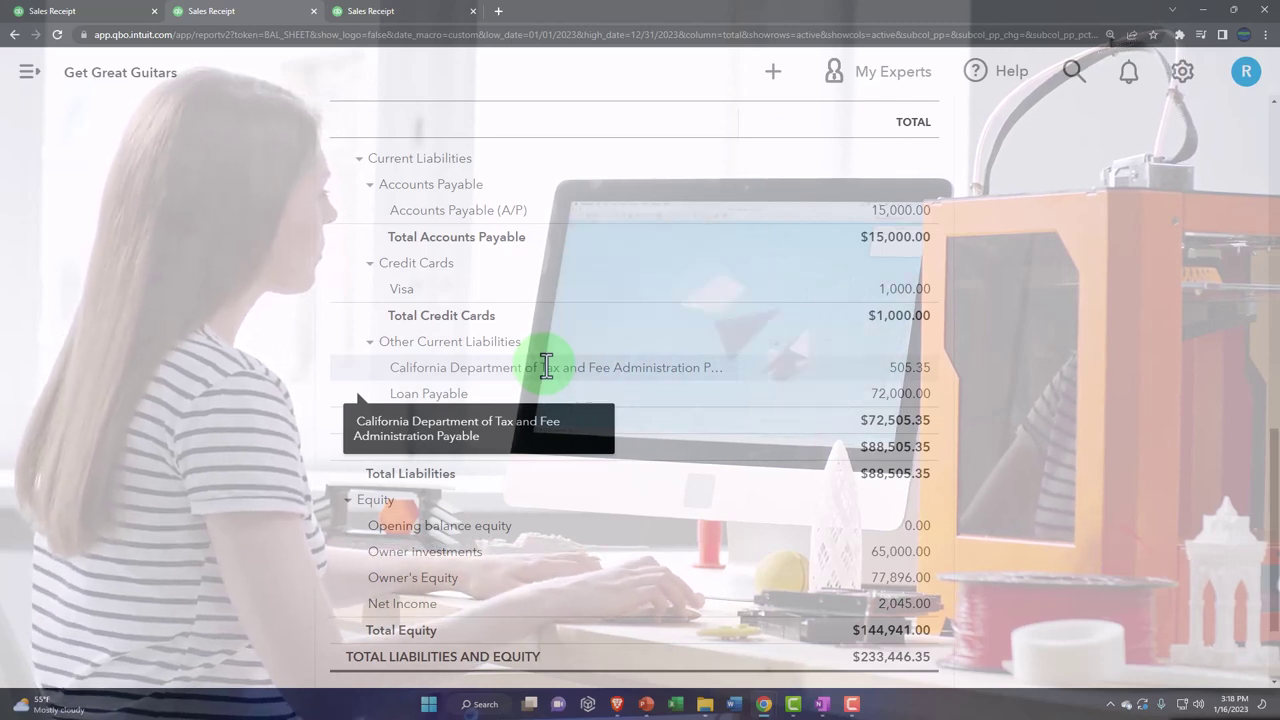
left_click(903, 369)
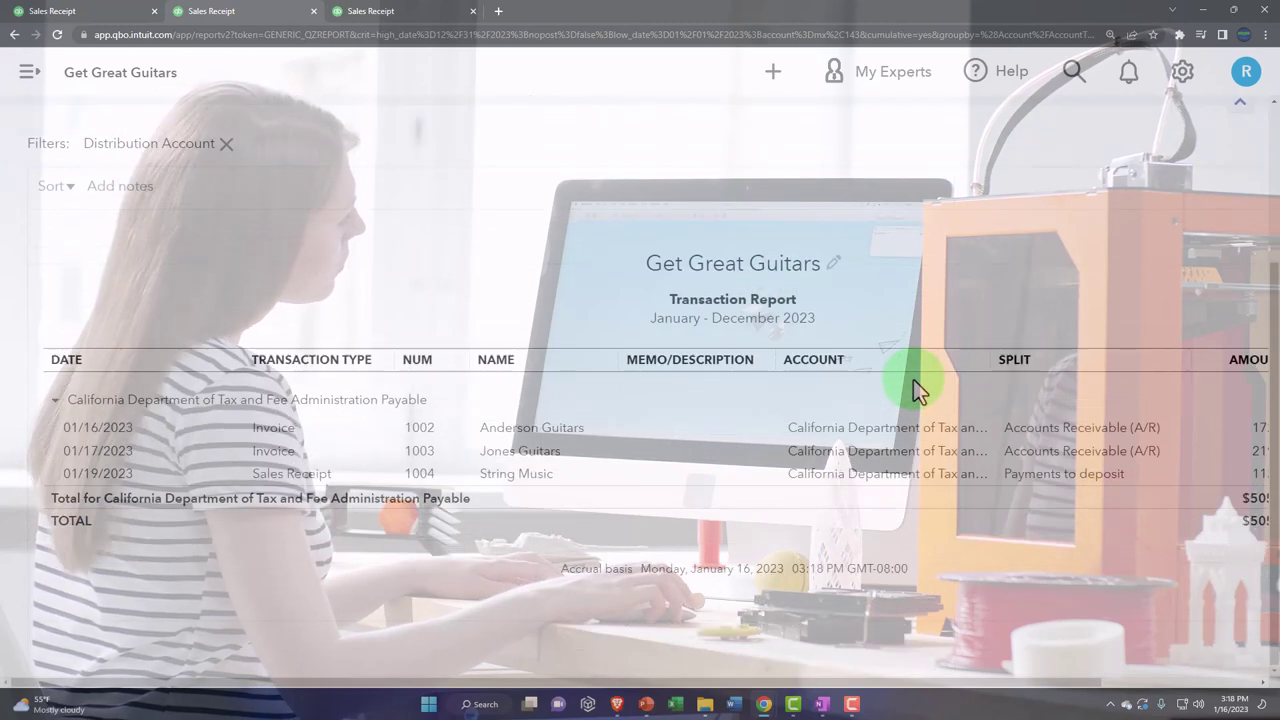
key("ctrl+minus")
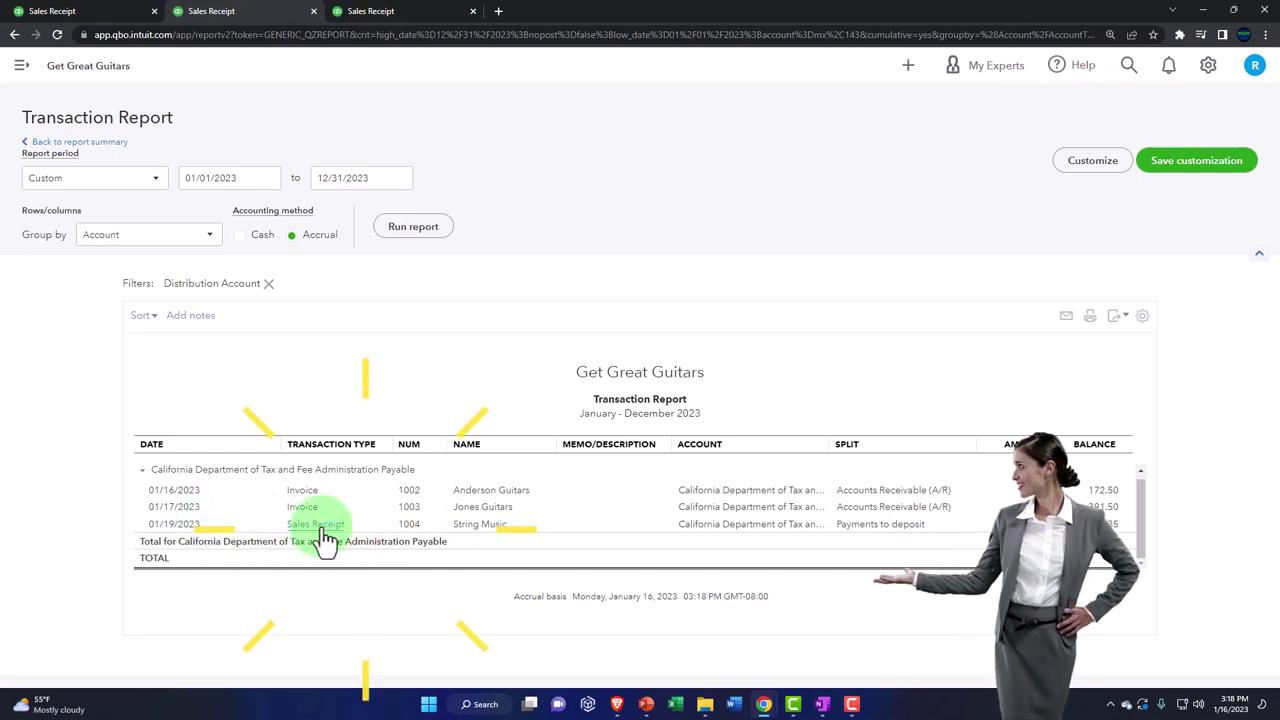
- Return to the Balance Sheet summary and open the transactions behind the Inventory Asset balance
left_click(100, 143)
key("ctrl+plus")
key("ctrl+plus")
key("ctrl+plus")
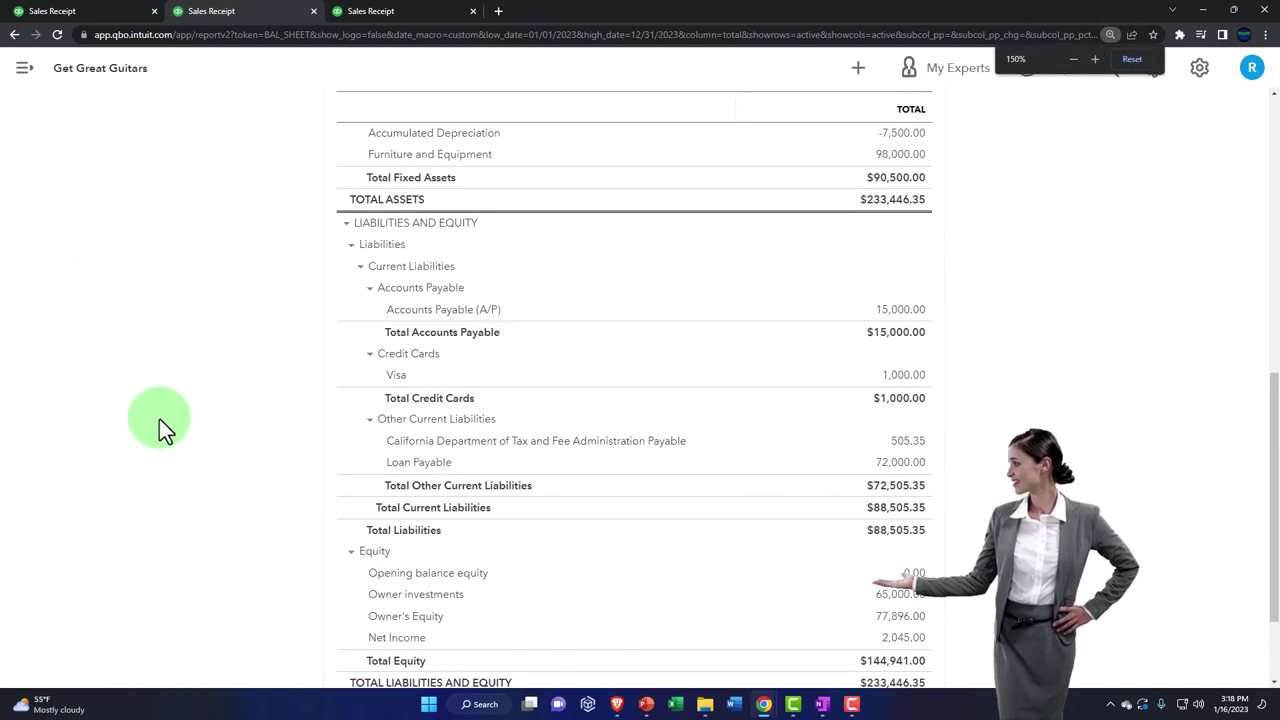
key("ctrl+plus")
scroll(163, 424, "up", 5)
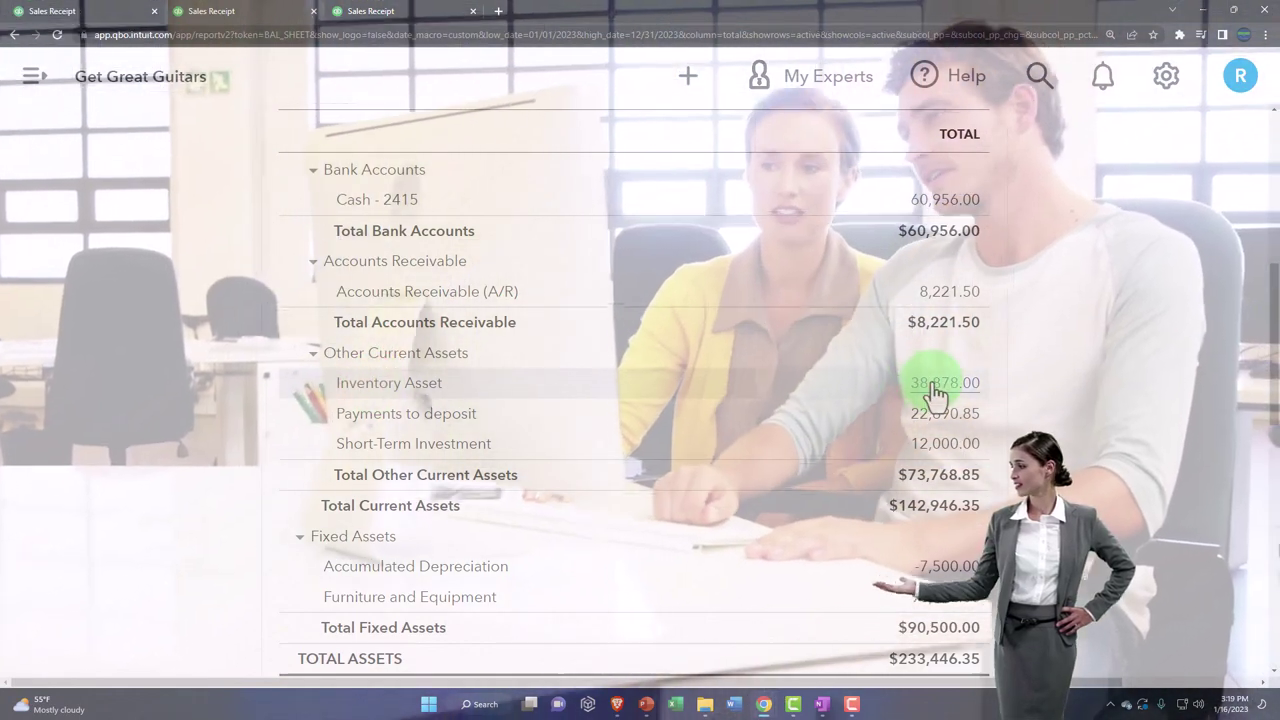
left_click(933, 390)
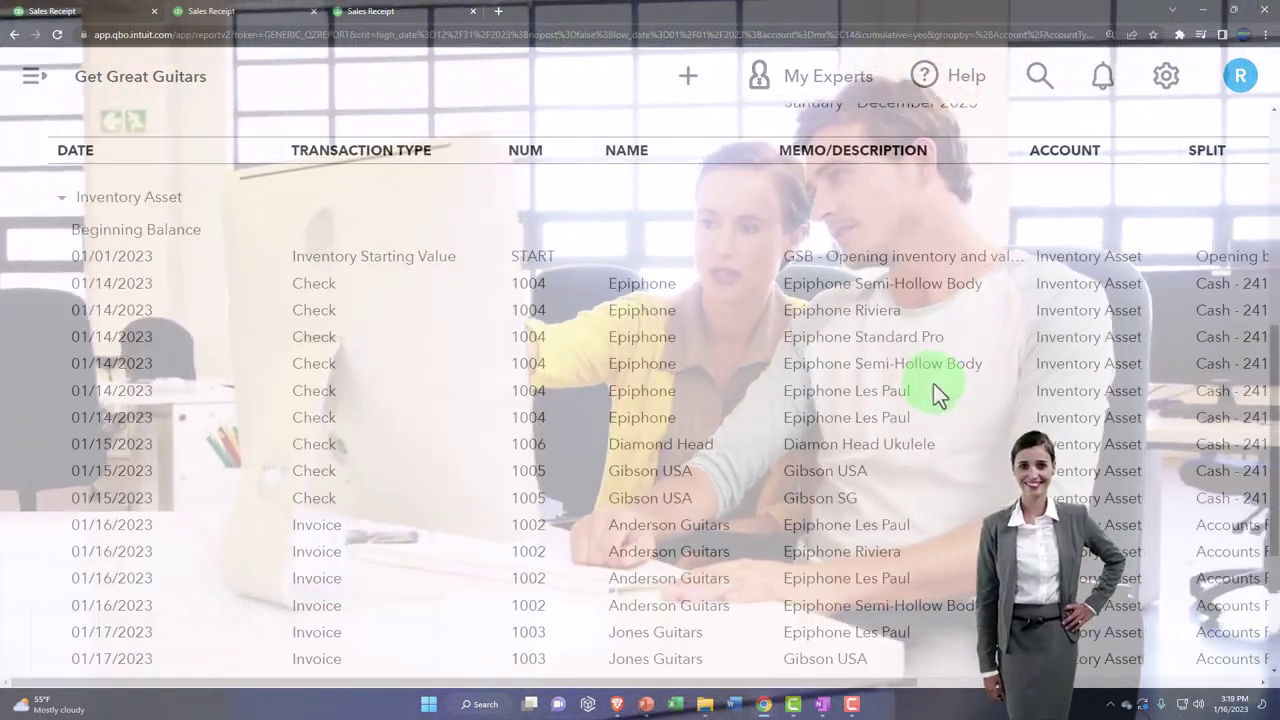
key("ctrl+minus")
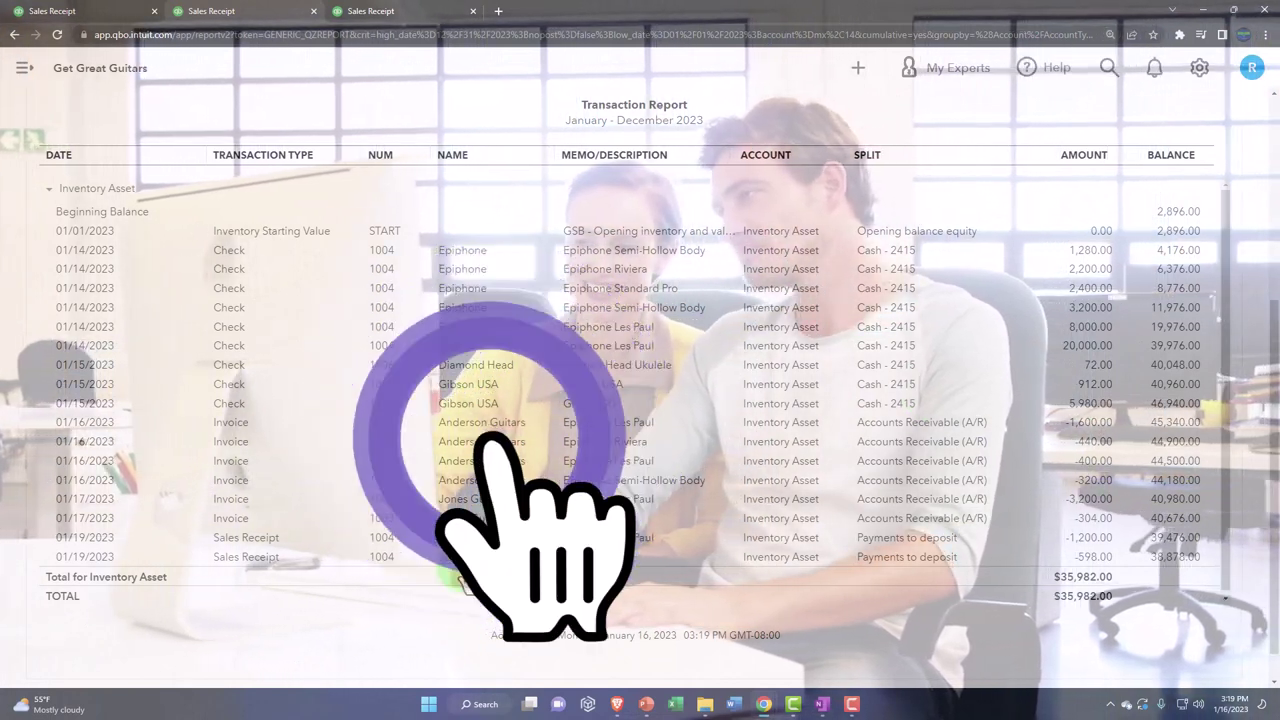
- Review the String Music sales receipt behind the Gibson SG inventory line, close it, and return to the Balance Sheet summary
left_click(384, 557)
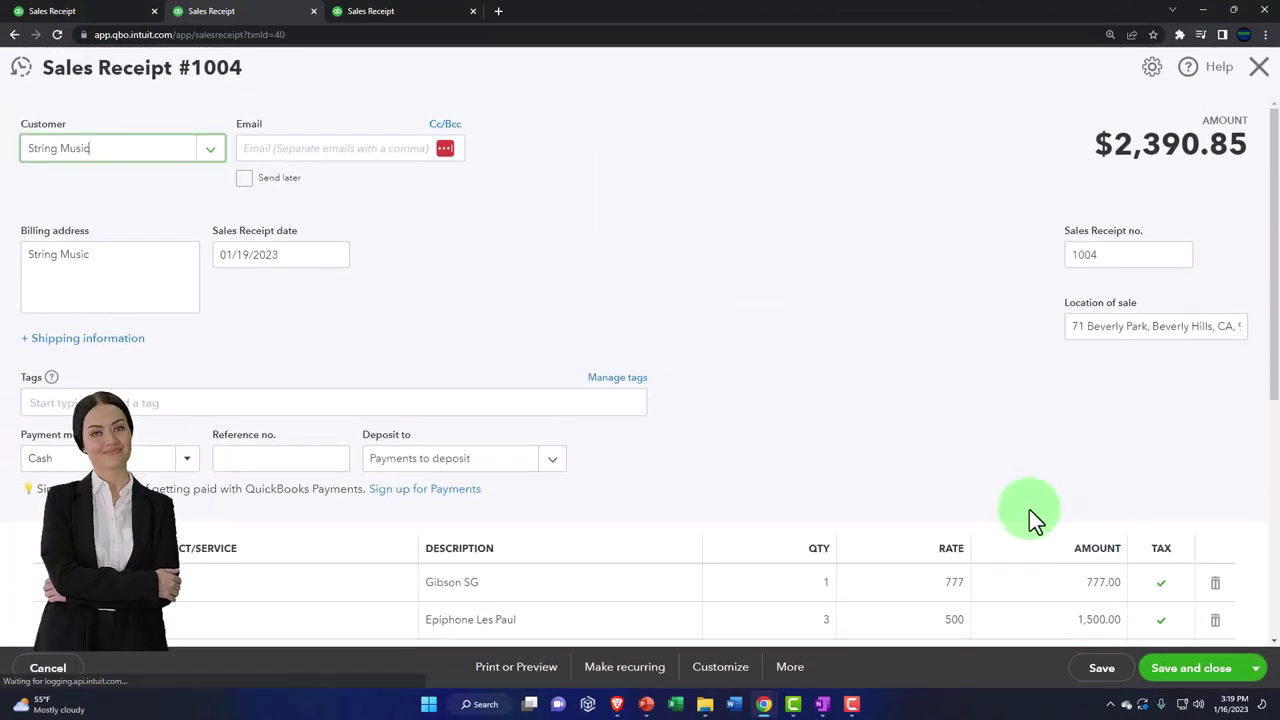
scroll(1000, 510, "down", 2)
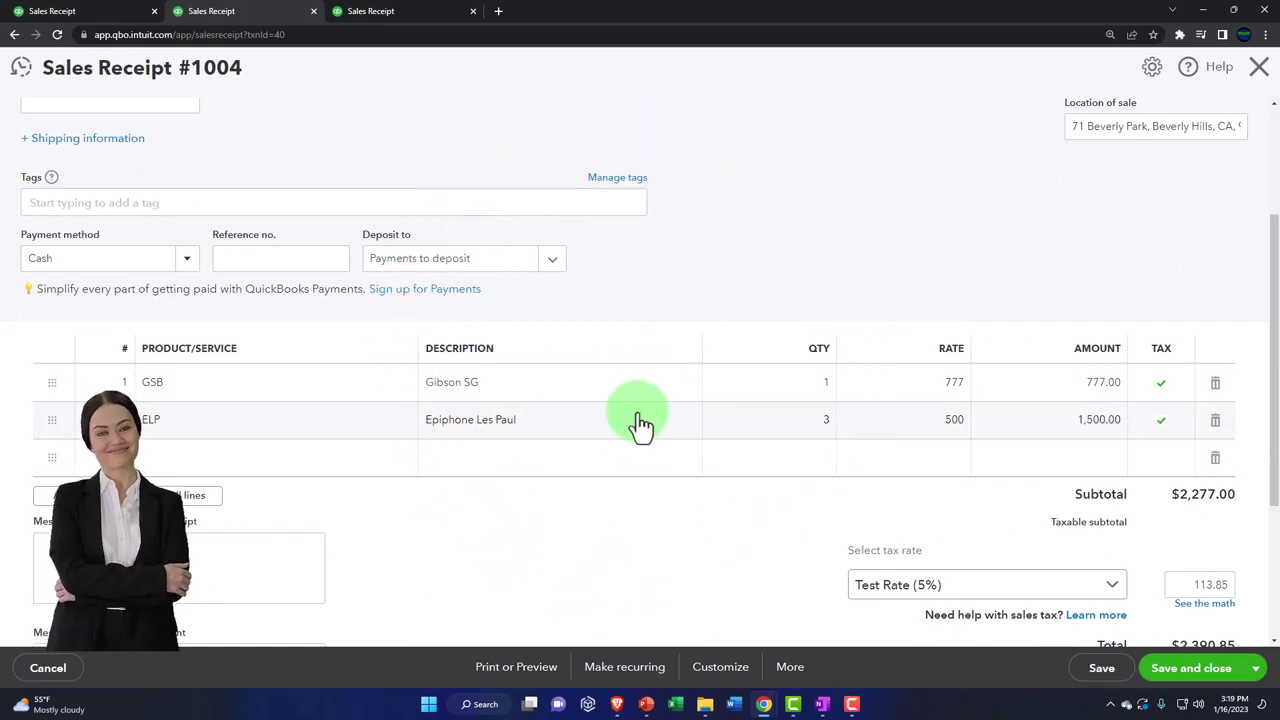
left_click(1260, 68)
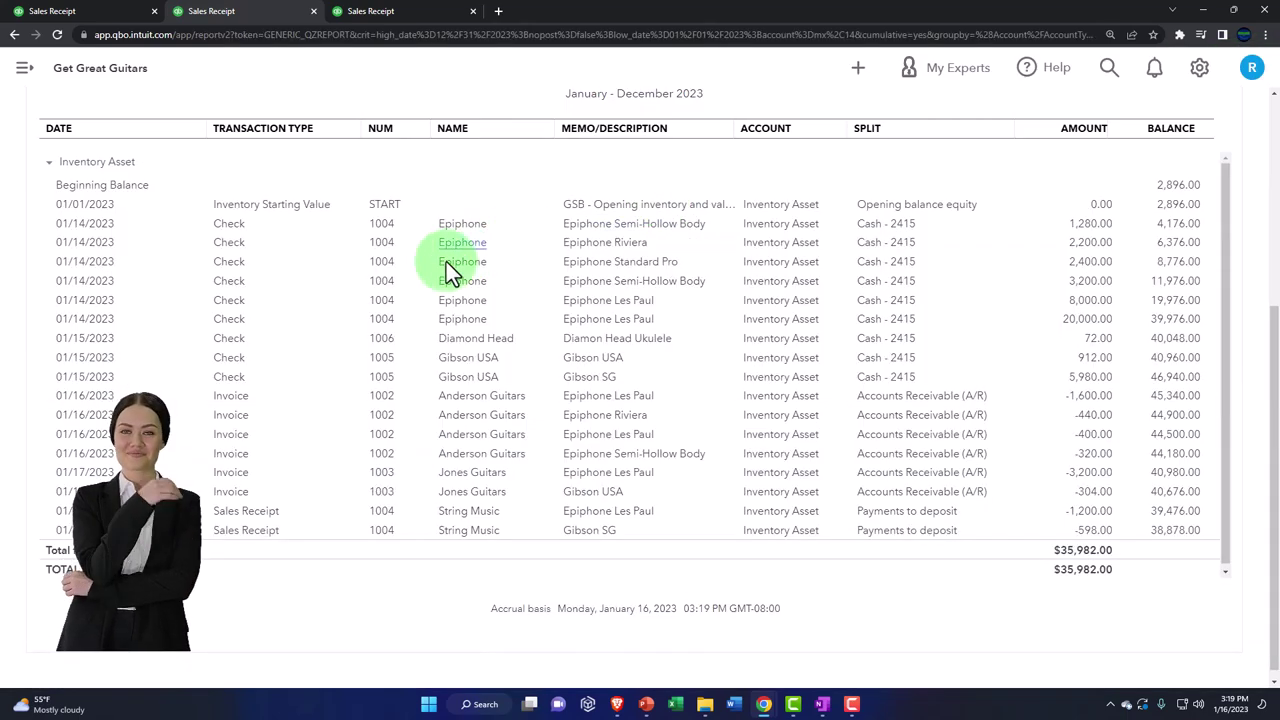
scroll(135, 325, "up", 5)
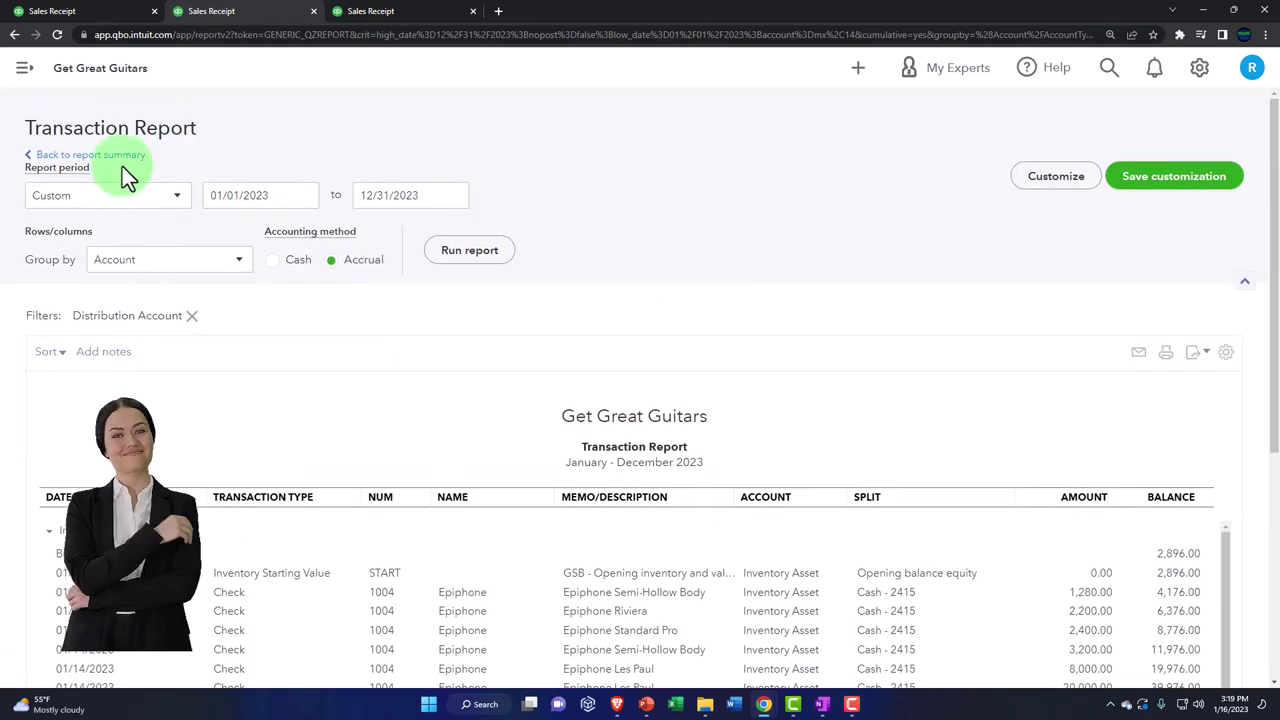
left_click(130, 165)
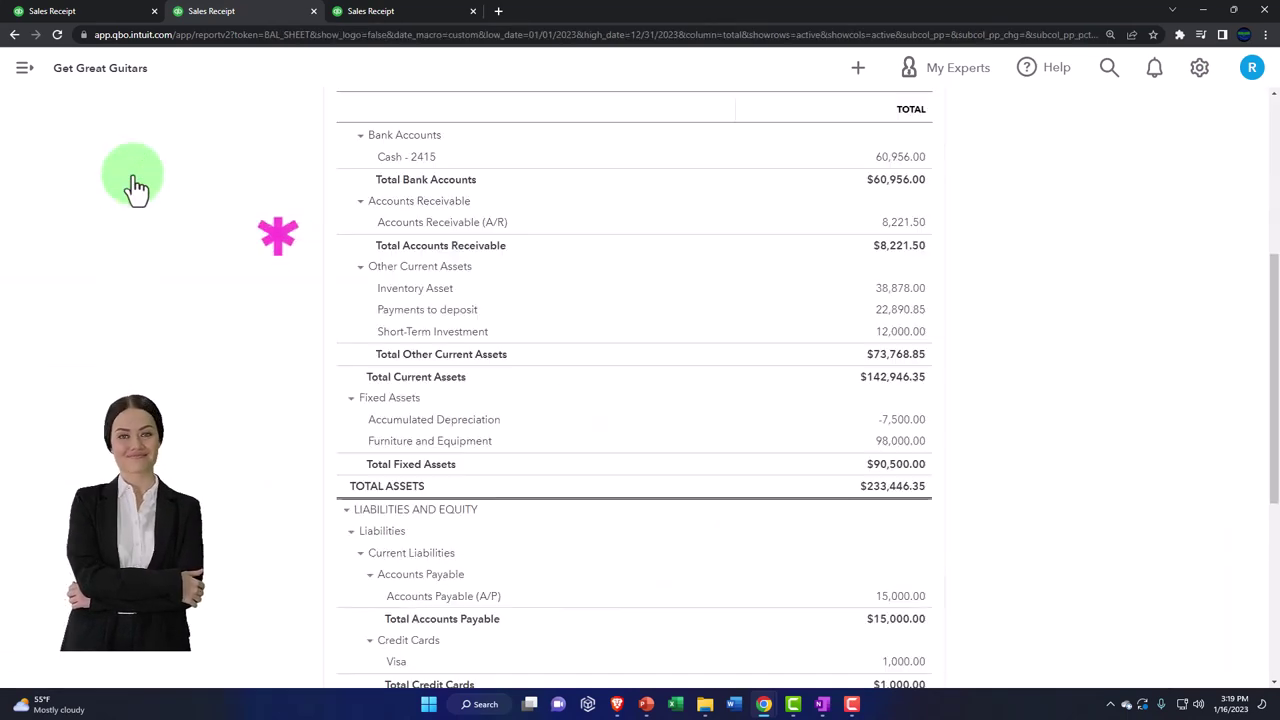
- Open the transactions behind Cost of goods sold in the Profit and Loss report
left_click(399, 15)
scroll(359, 266, "down", 1)
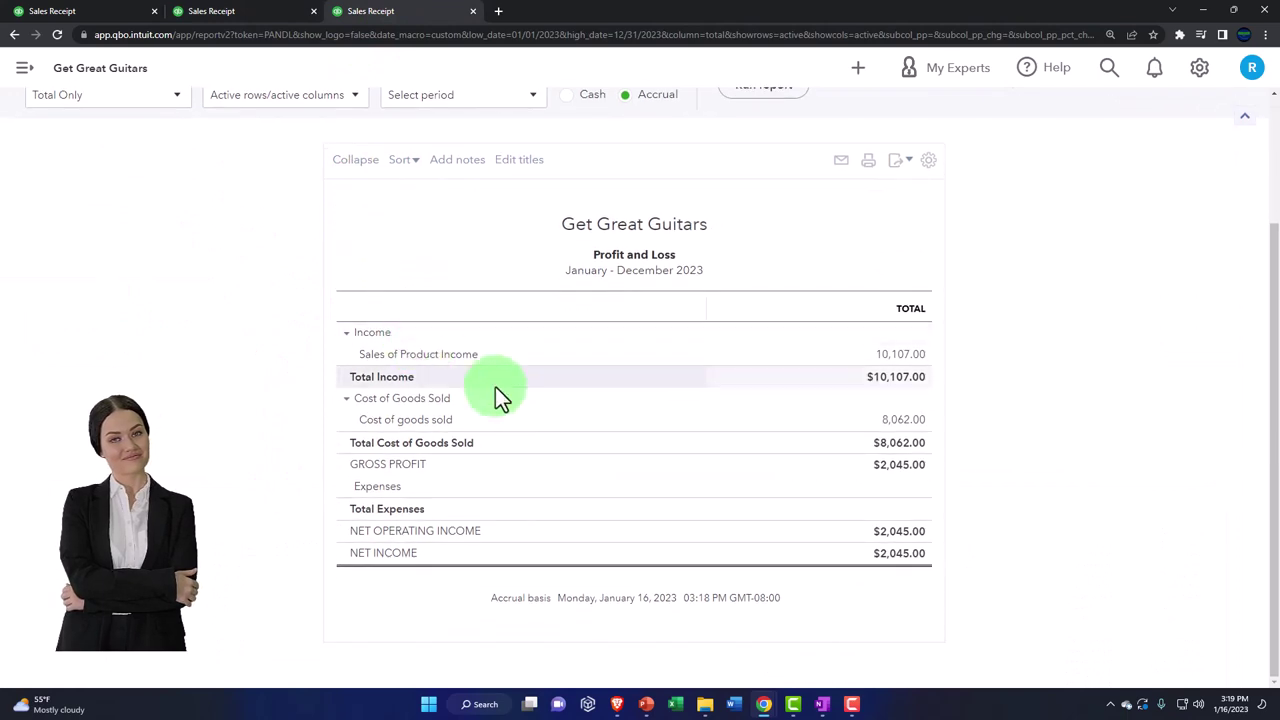
left_click(910, 420)
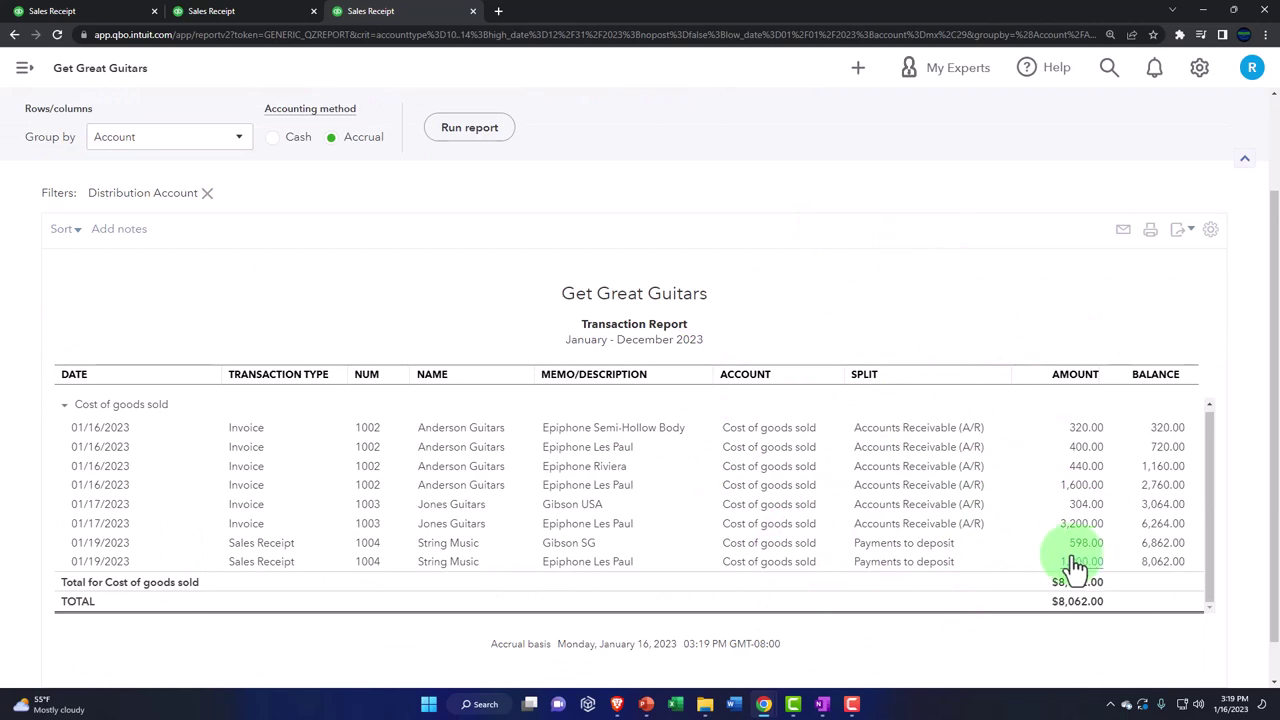
- Return to the Profit and Loss summary and compare product income with cost of goods sold
scroll(115, 197, "up", 2)
left_click(117, 163)
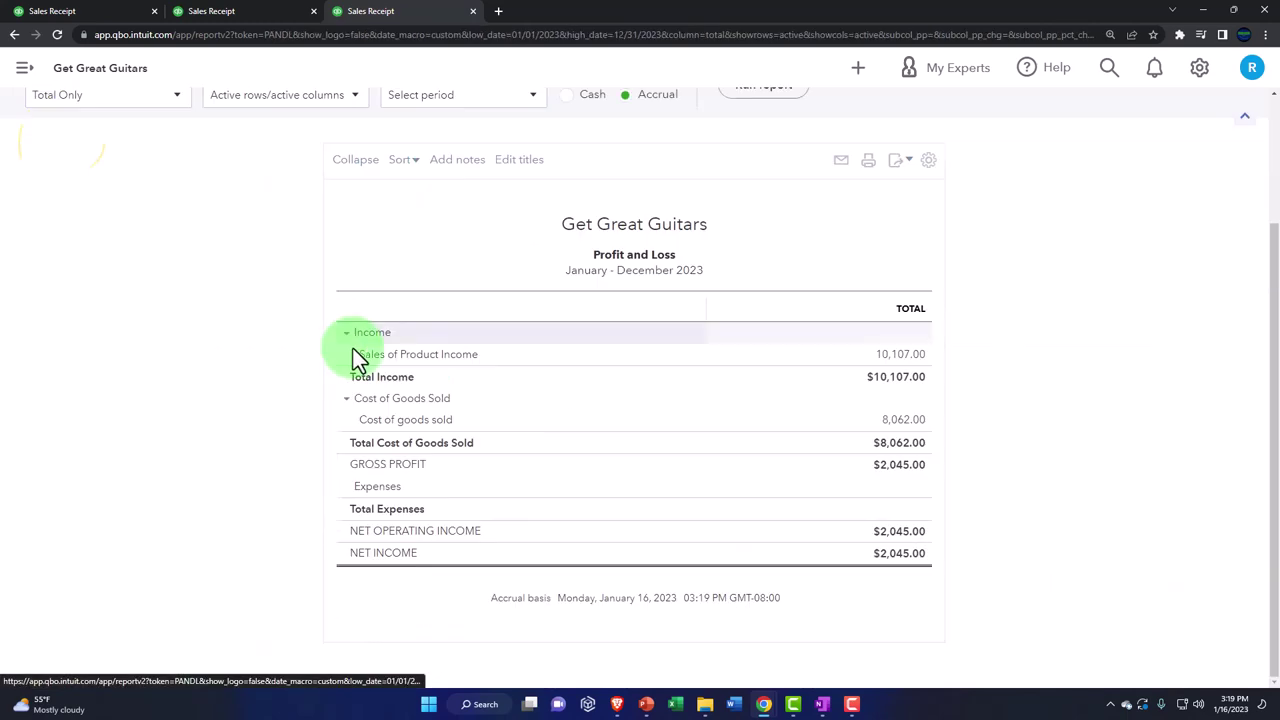
left_click(865, 360)
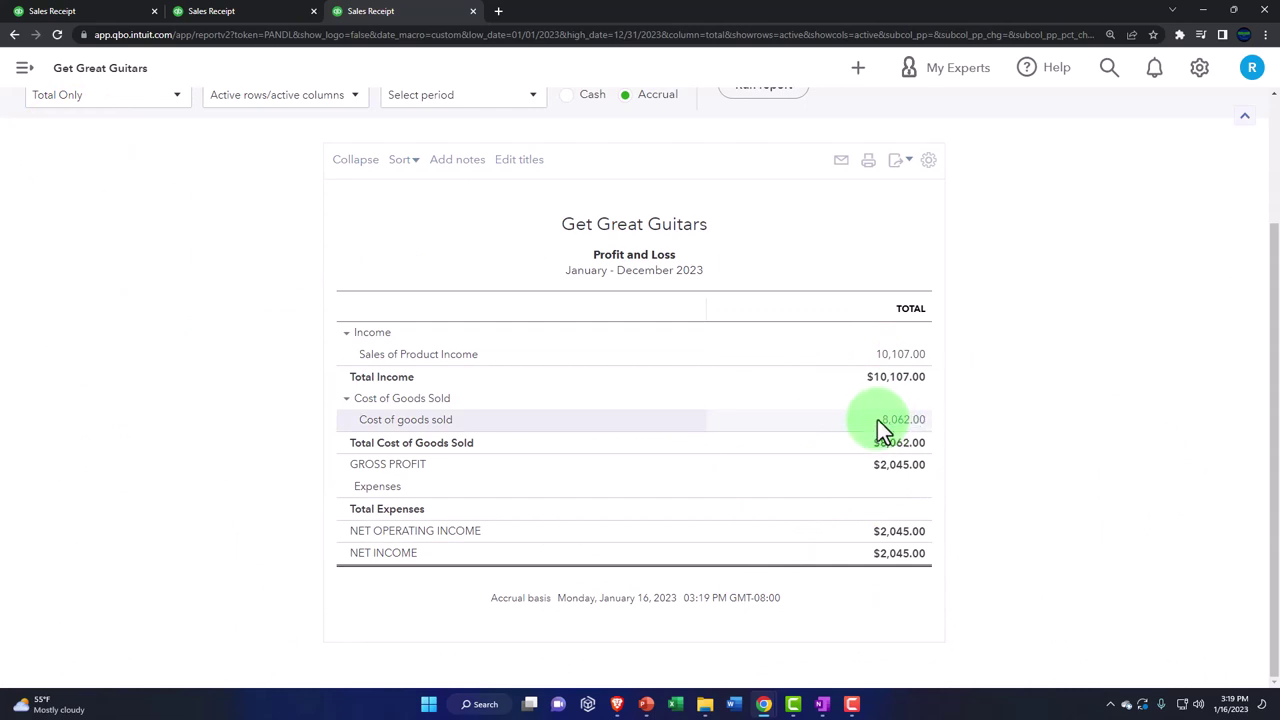
- Open a new bank deposit to examine the payments available for deposit, and close it without saving
left_click(282, 11)
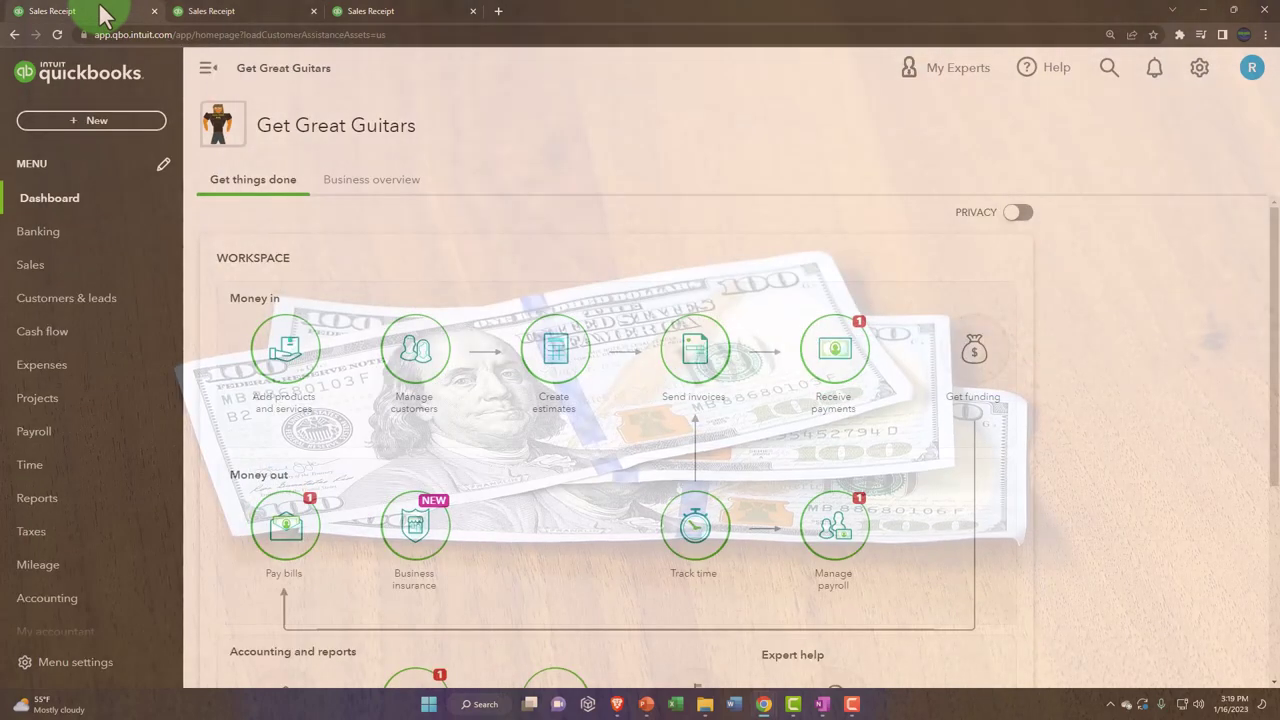
left_click(126, 128)
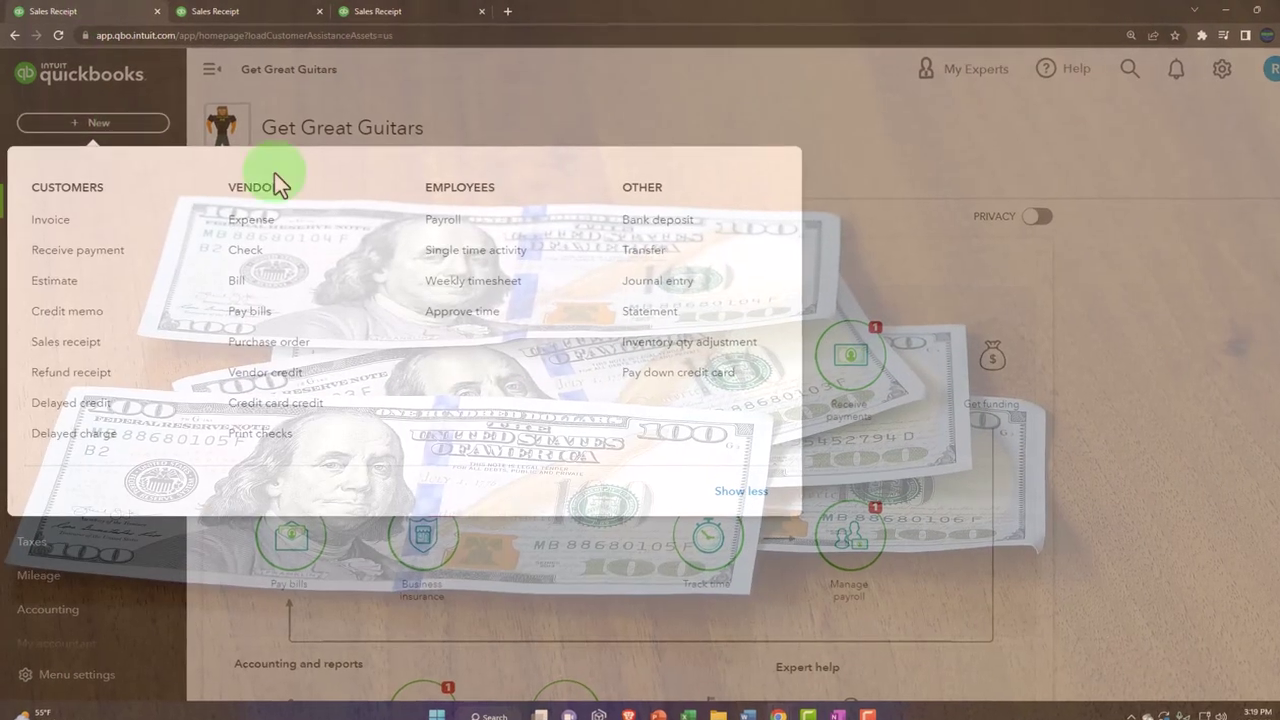
left_click(632, 220)
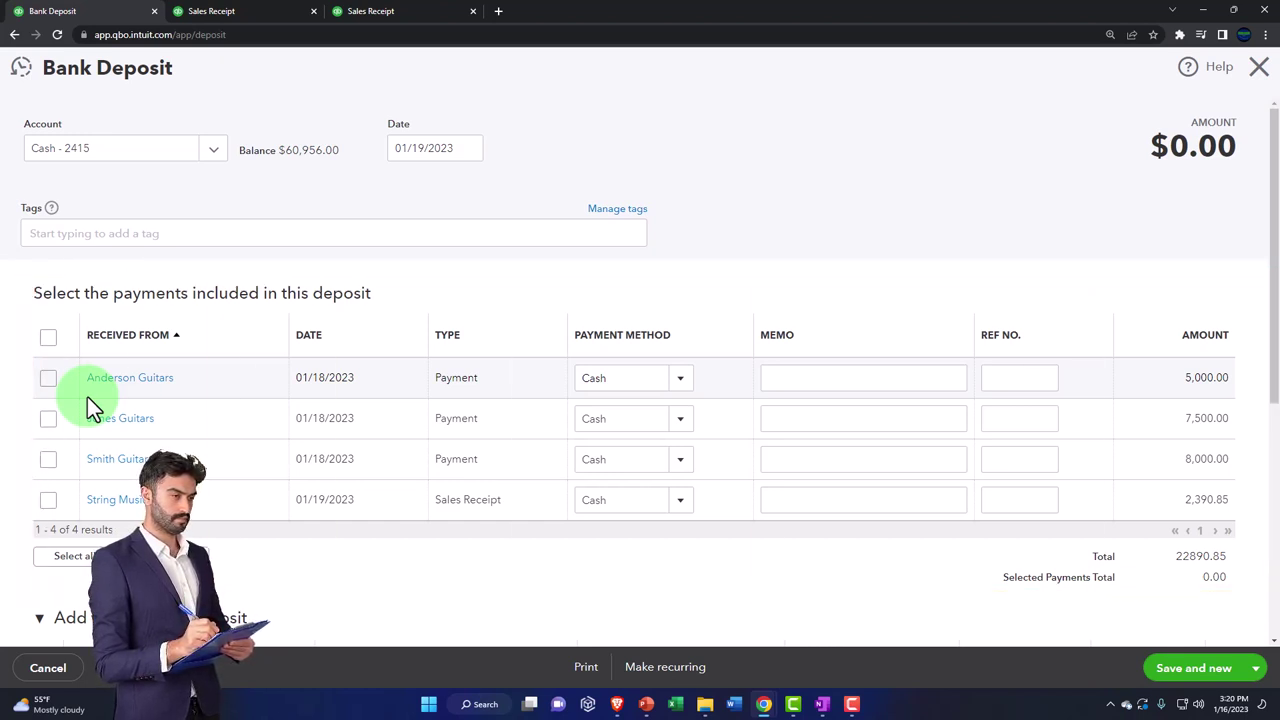
left_click(1256, 75)
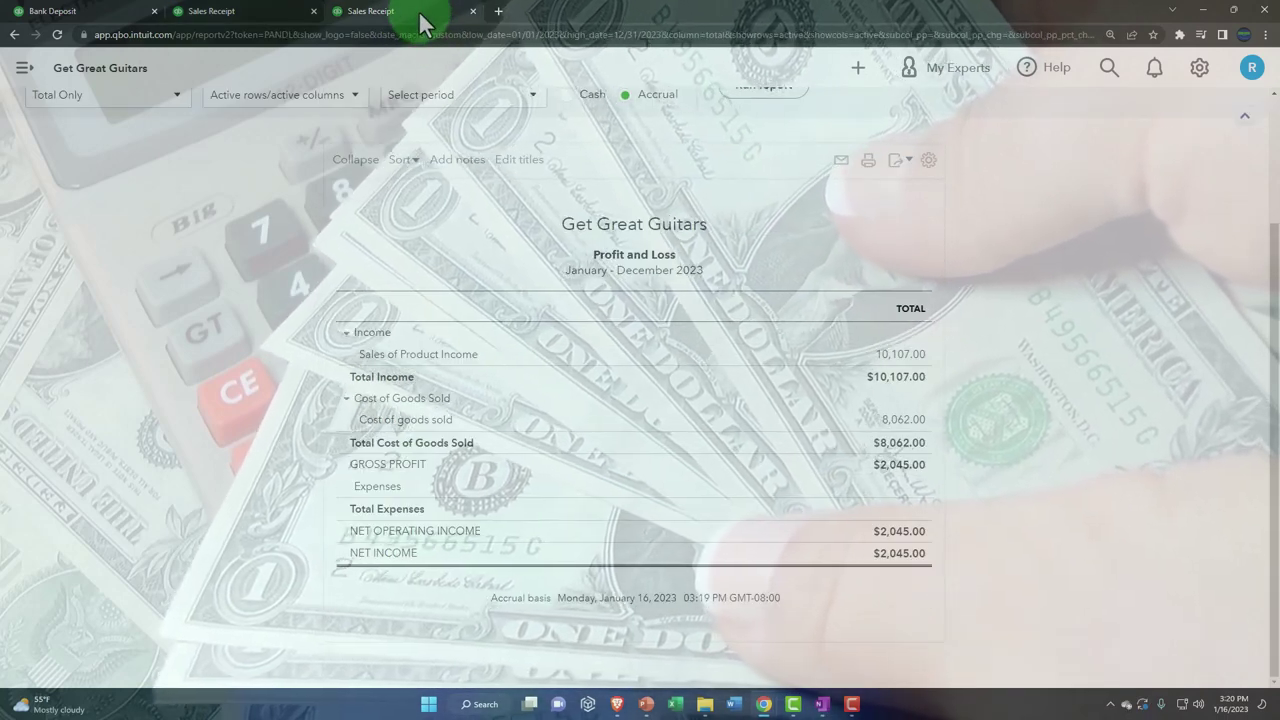
- Open the Inventory Valuation Summary report in a duplicate browser tab, finding it by searching the reports for "inve"
right_click(419, 13)
left_click(458, 104)
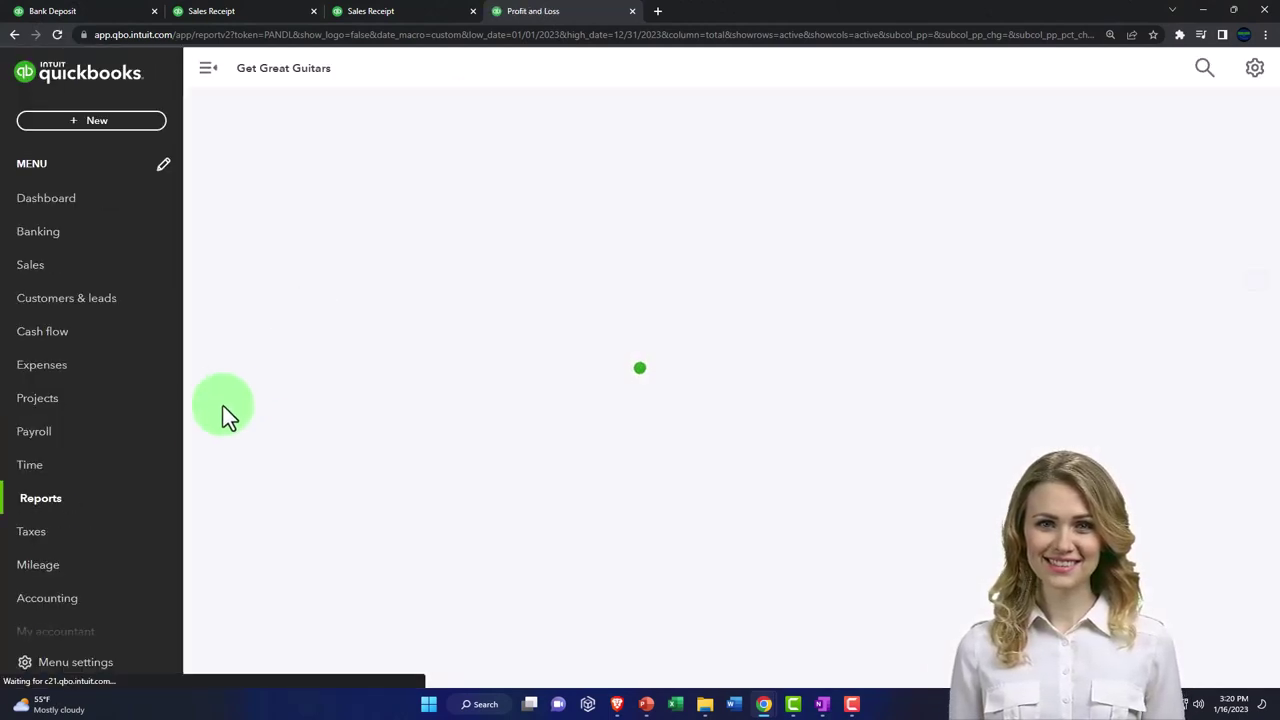
left_click(78, 508)
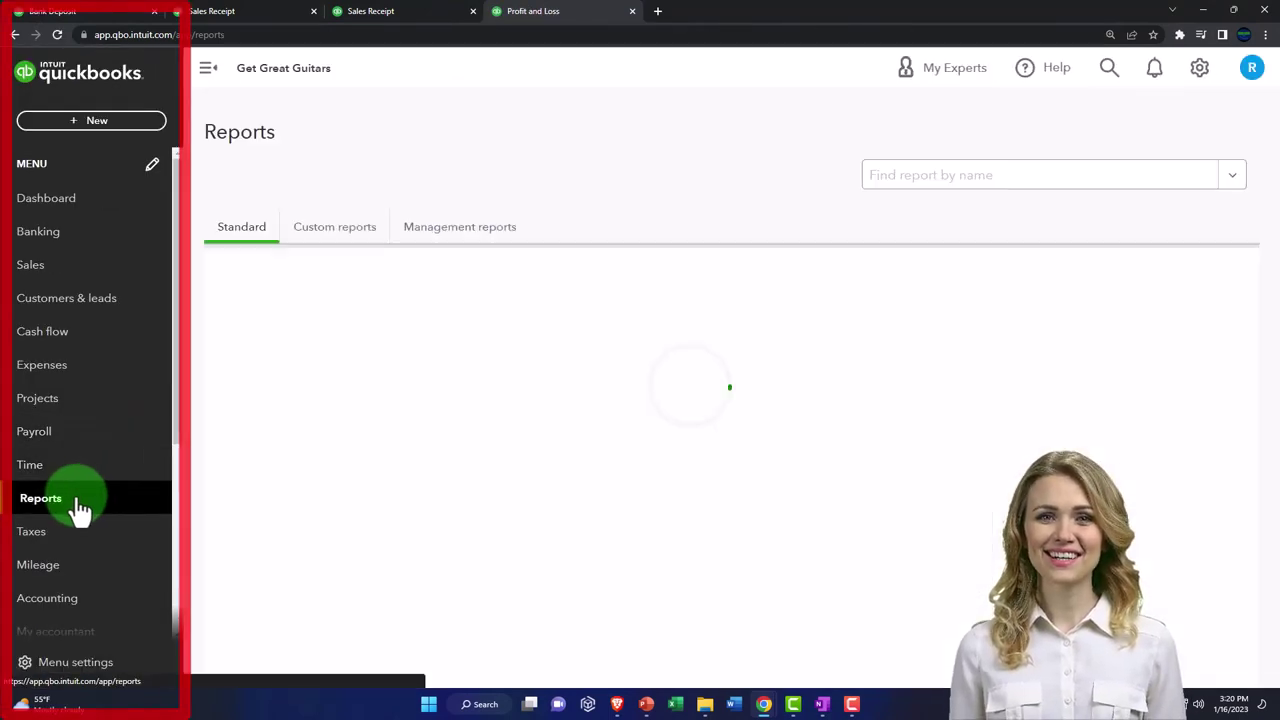
left_click(208, 68)
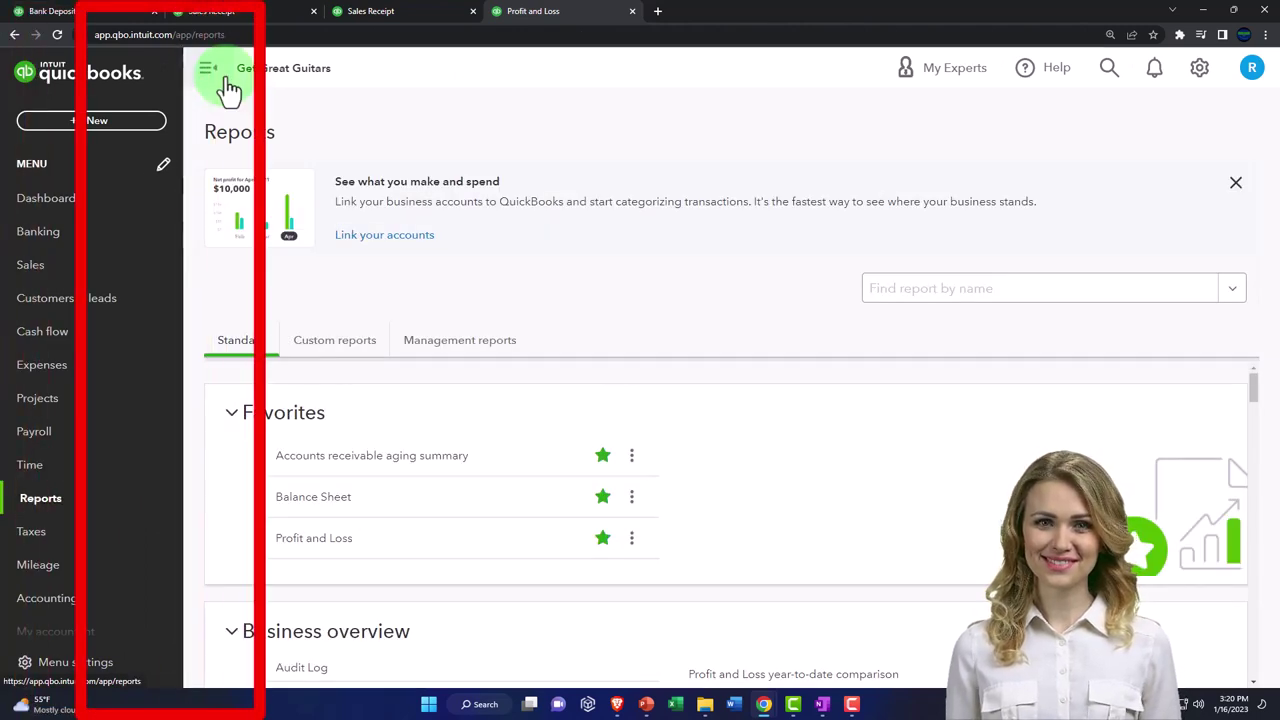
left_click(845, 289)
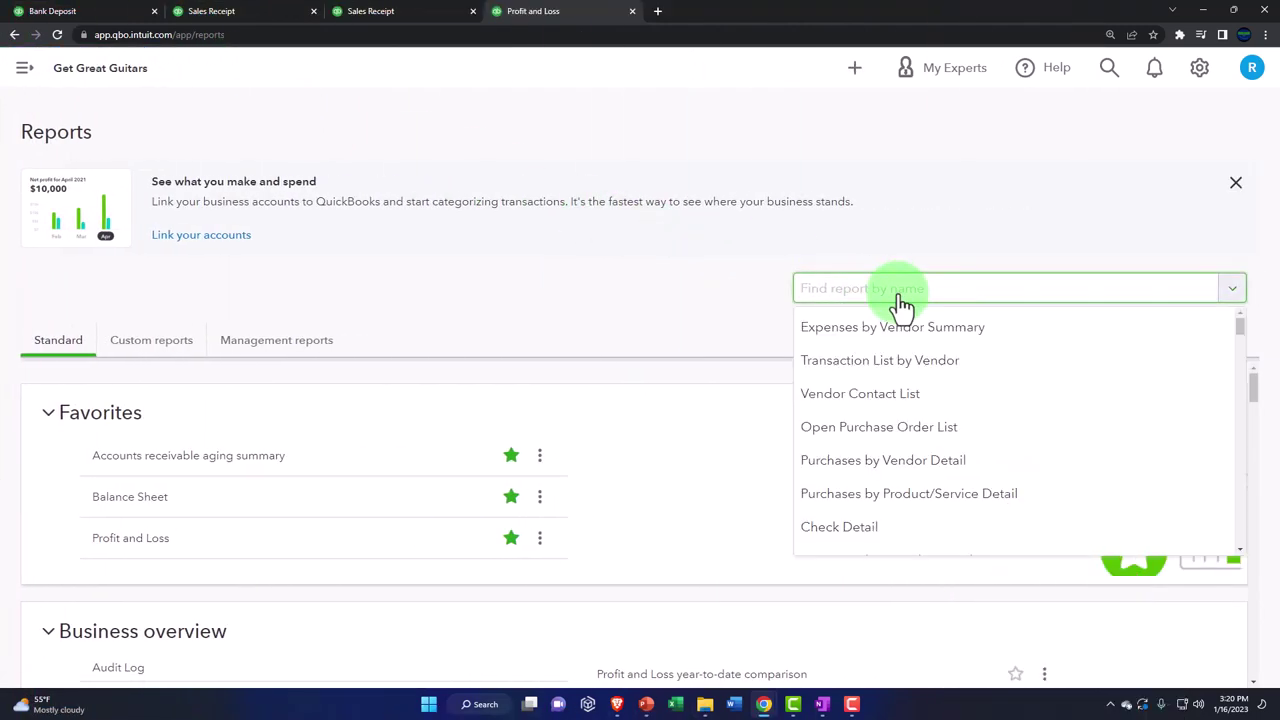
type("inve")
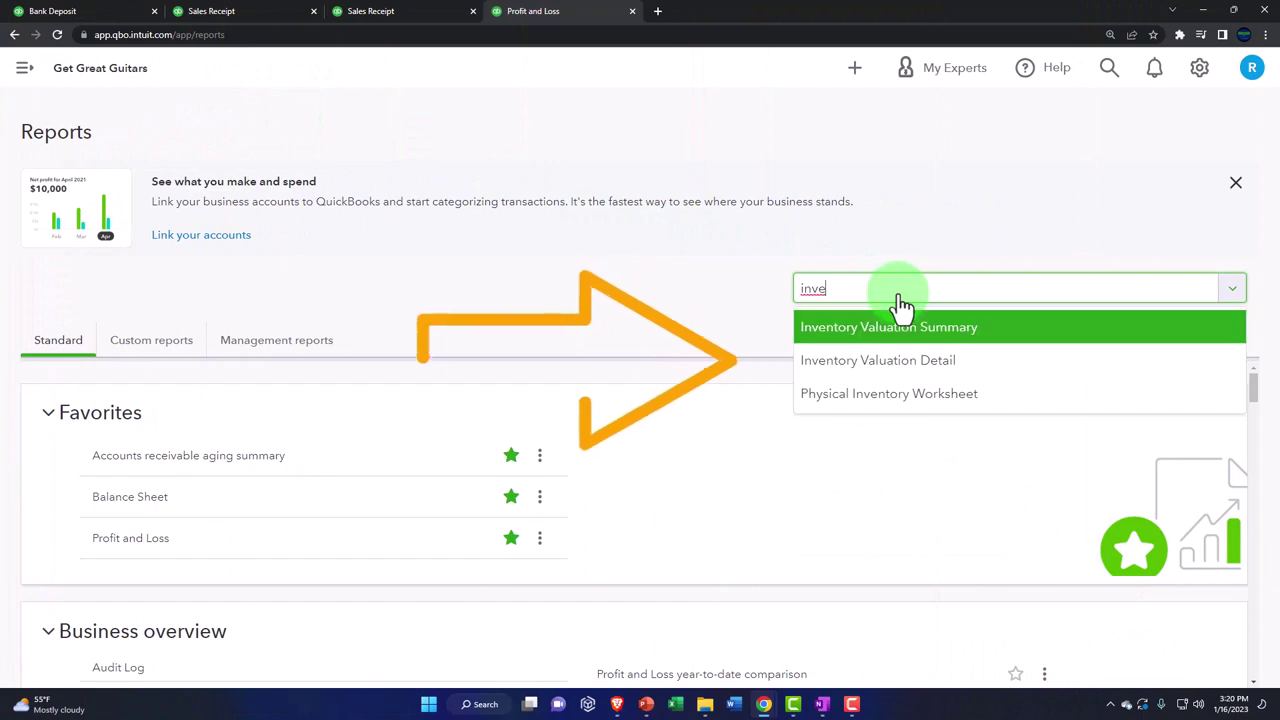
left_click(900, 303)
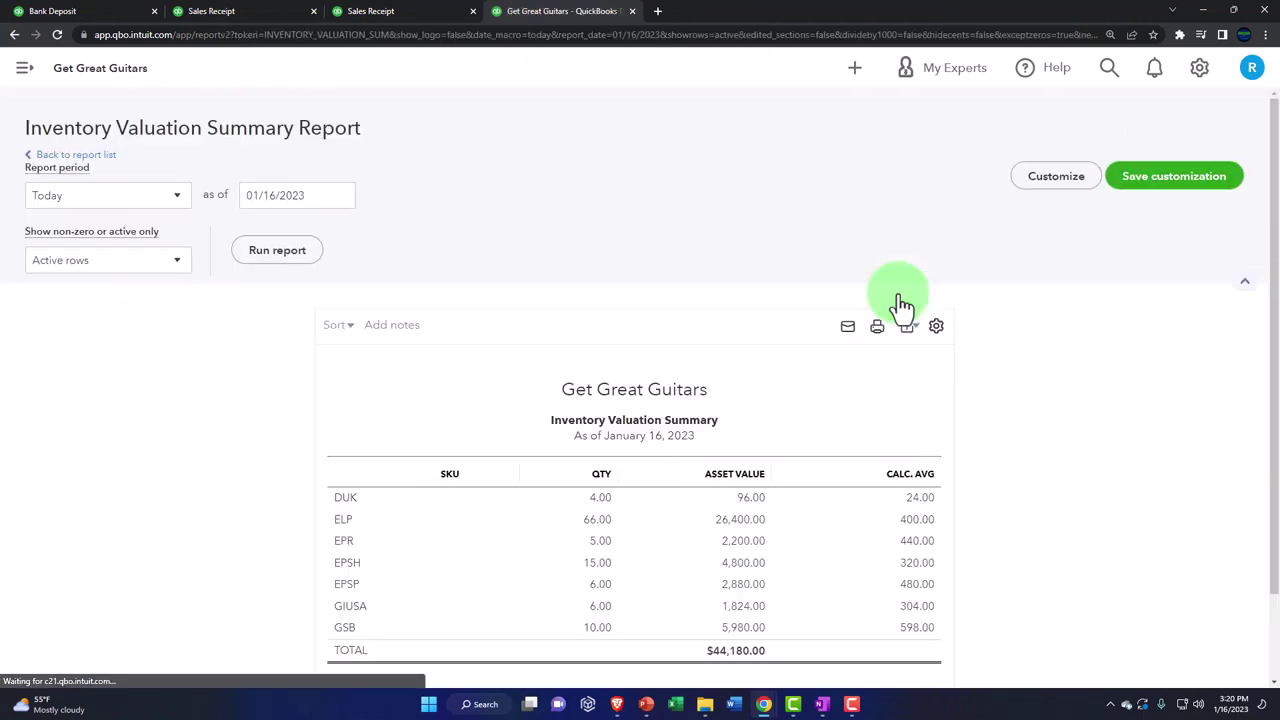
- Run the Inventory Valuation Summary as of 12/31/2023 and review the quantities and asset values
scroll(900, 305, "down", 1)
left_click(323, 146)
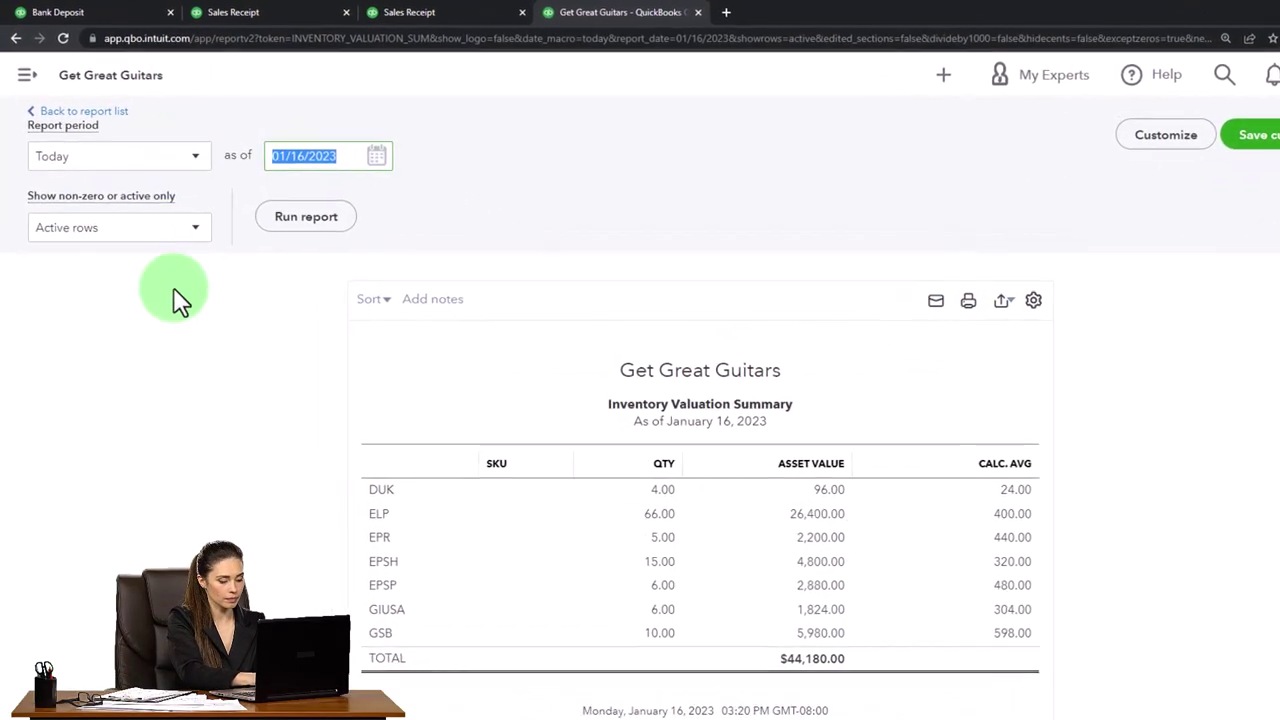
type("12/31/2023")
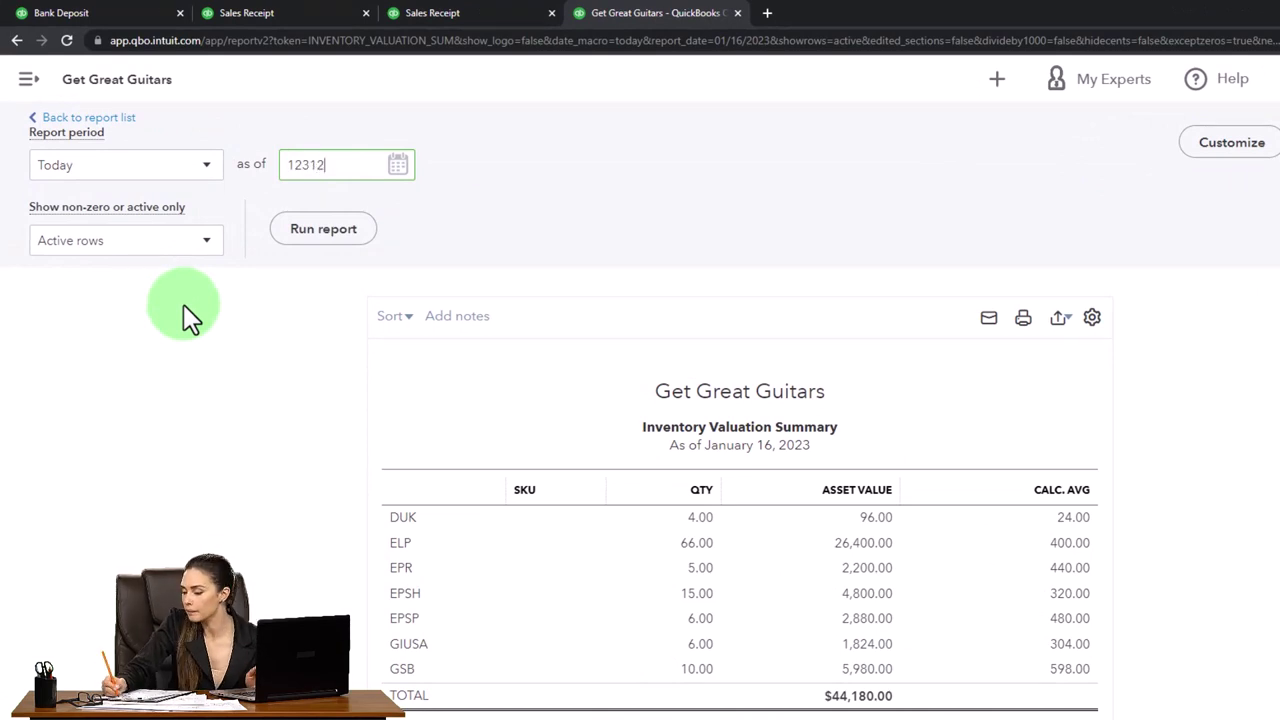
key("Tab")
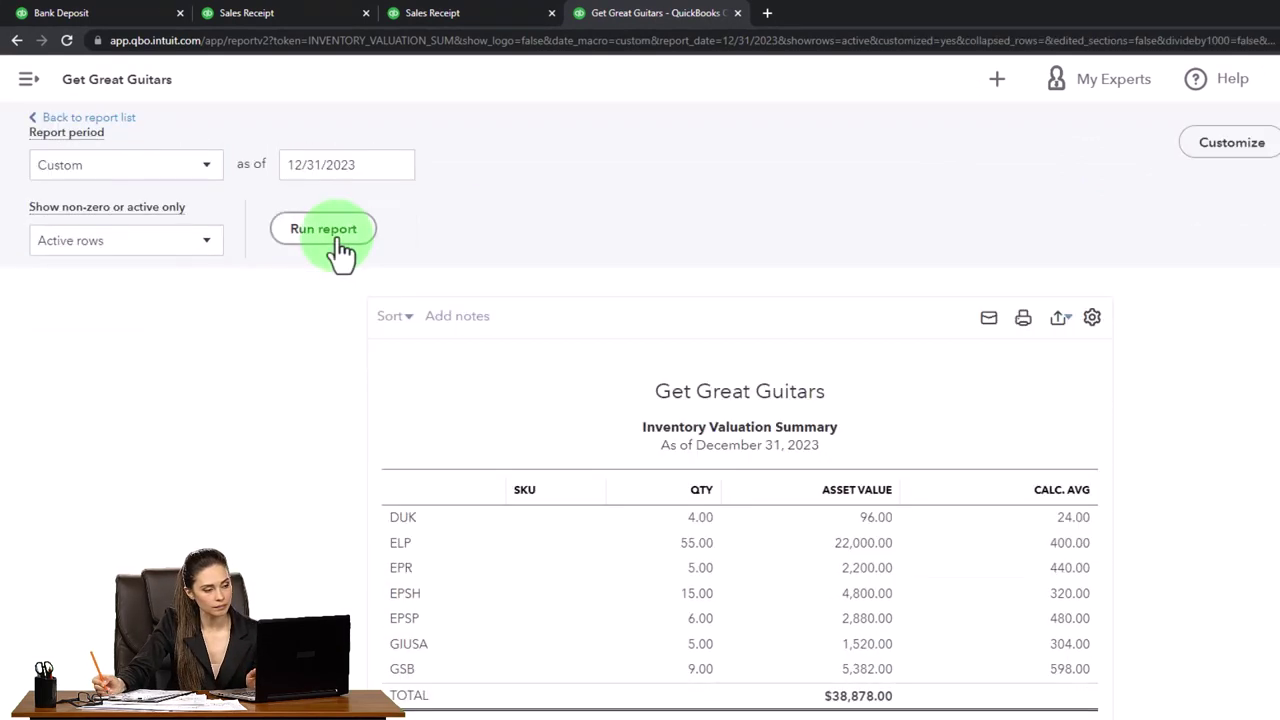
left_click(323, 229)
scroll(308, 340, "down", 1)
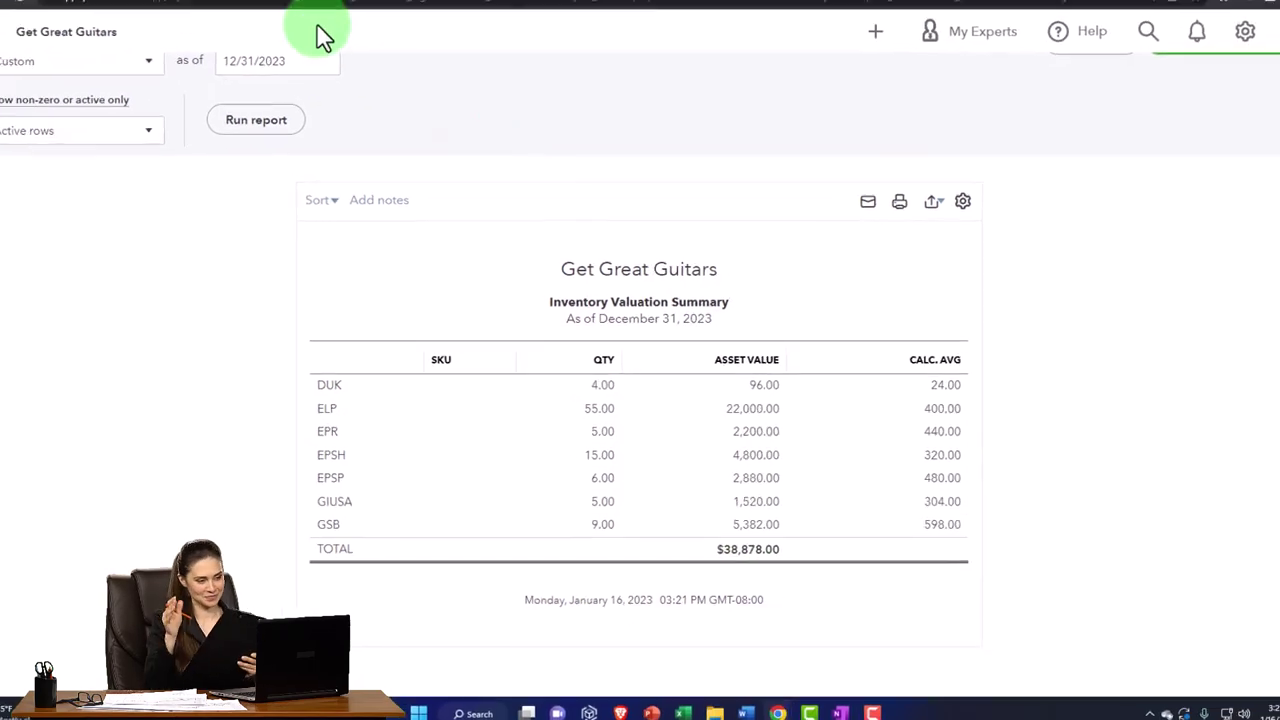
- Return to the Balance Sheet and compare its Inventory Asset, Accounts Receivable and Payments to deposit balances with the supporting records
left_click(262, 14)
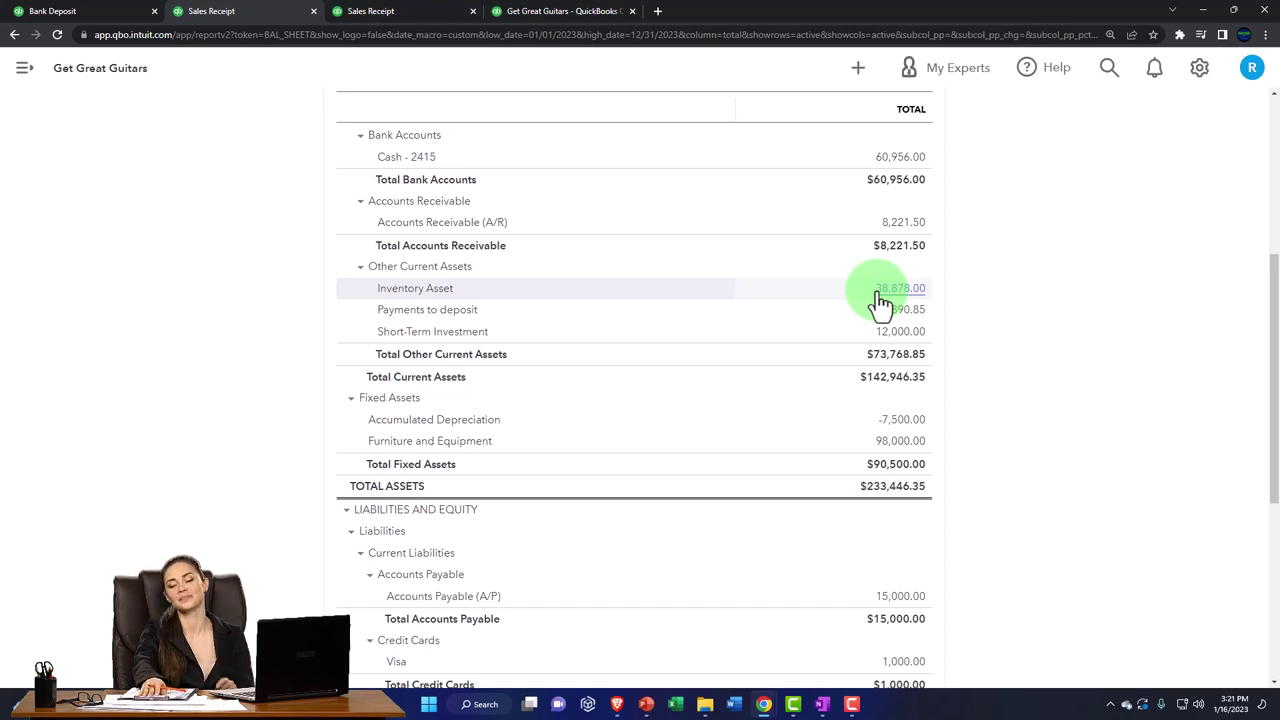
scroll(880, 305, "up", 1)
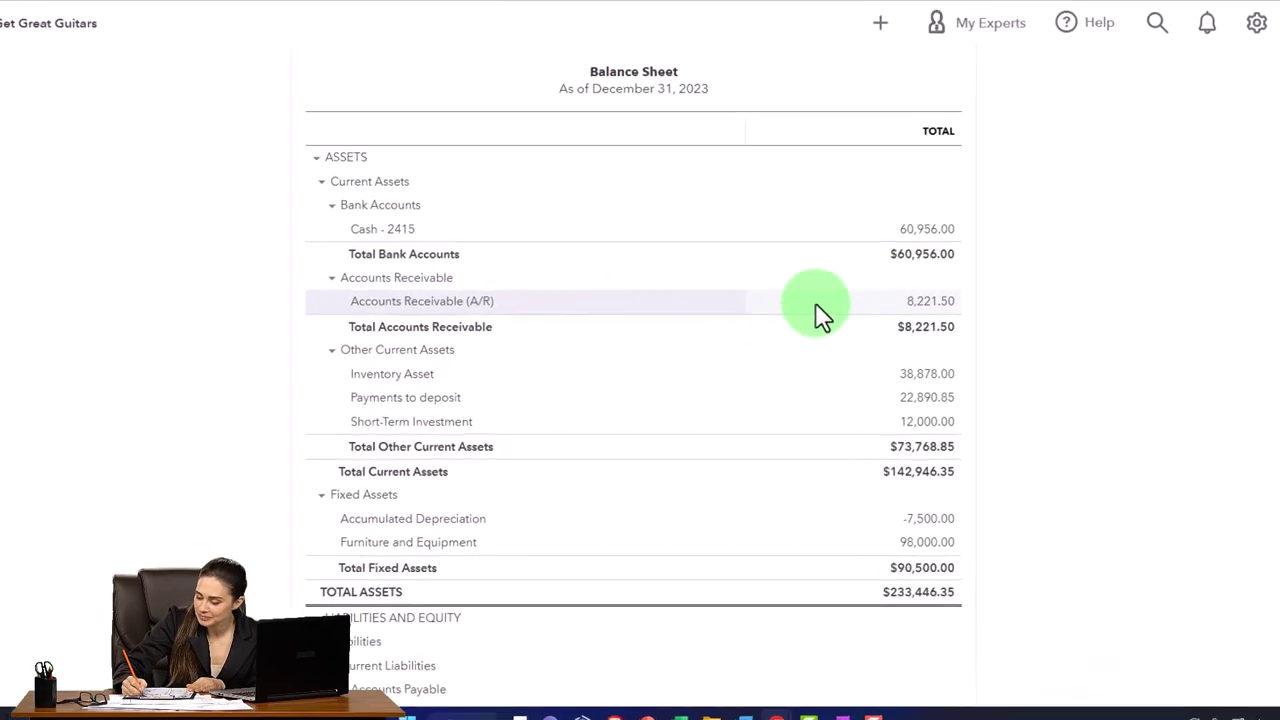
left_click(952, 284)
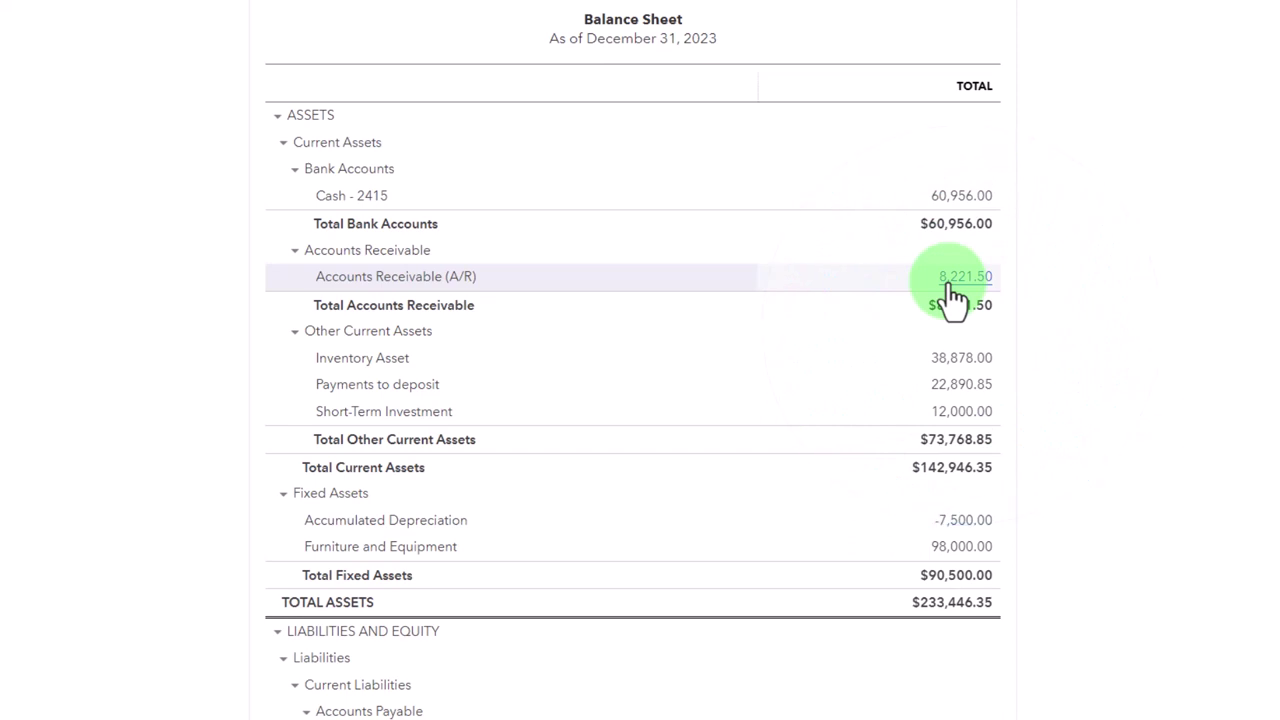
scroll(952, 297, "up", 1)
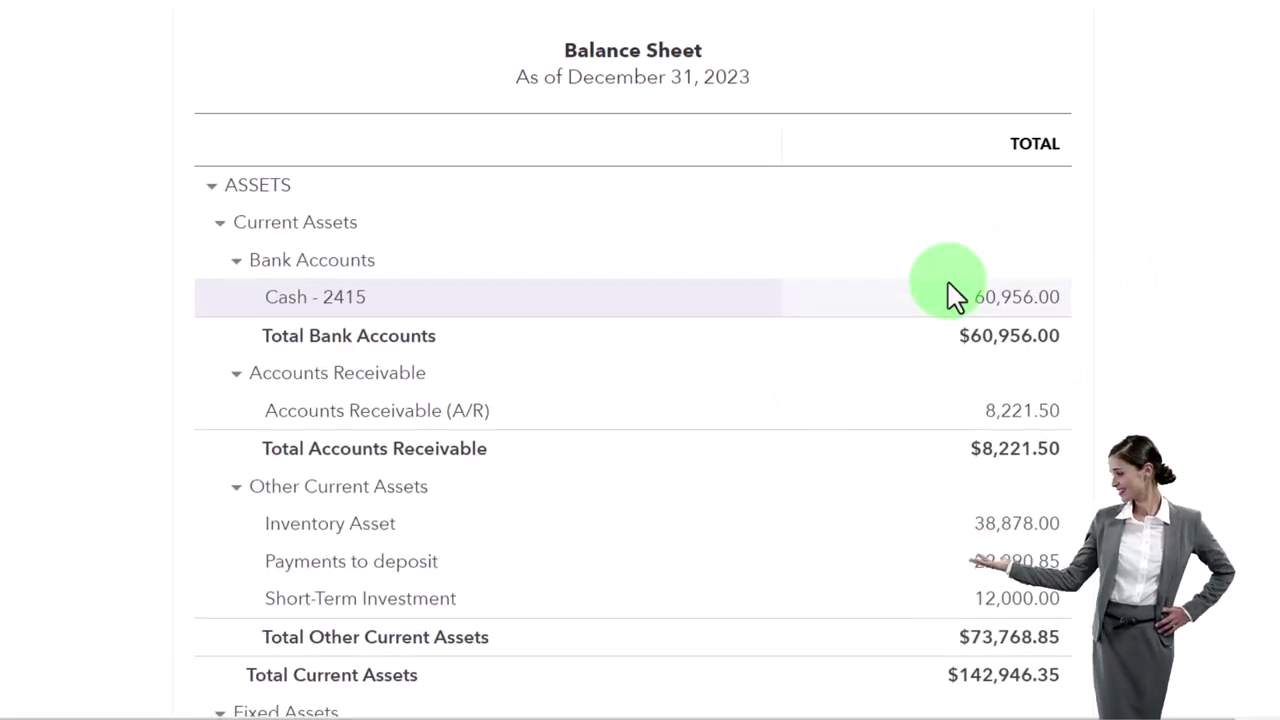
scroll(952, 297, "down", 1)
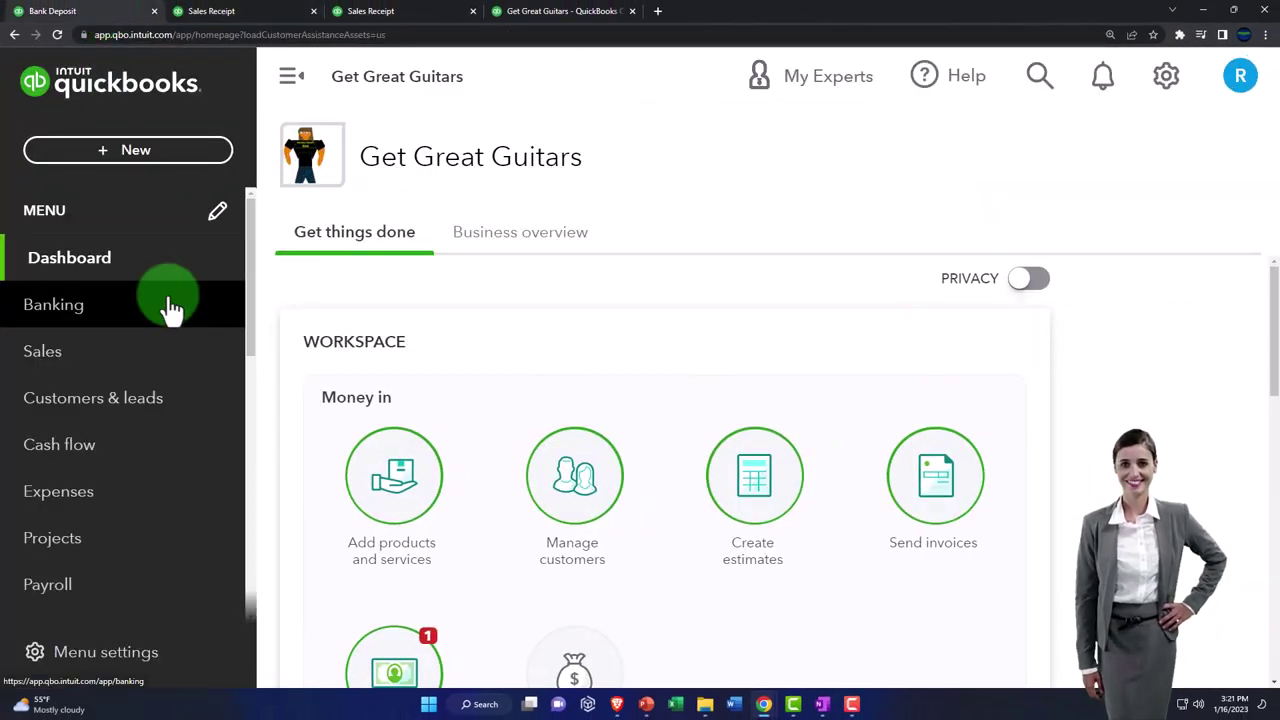
- Open the String Music customer record from the Customers list to review its transactions
key("ctrl+minus")
key("ctrl+minus")
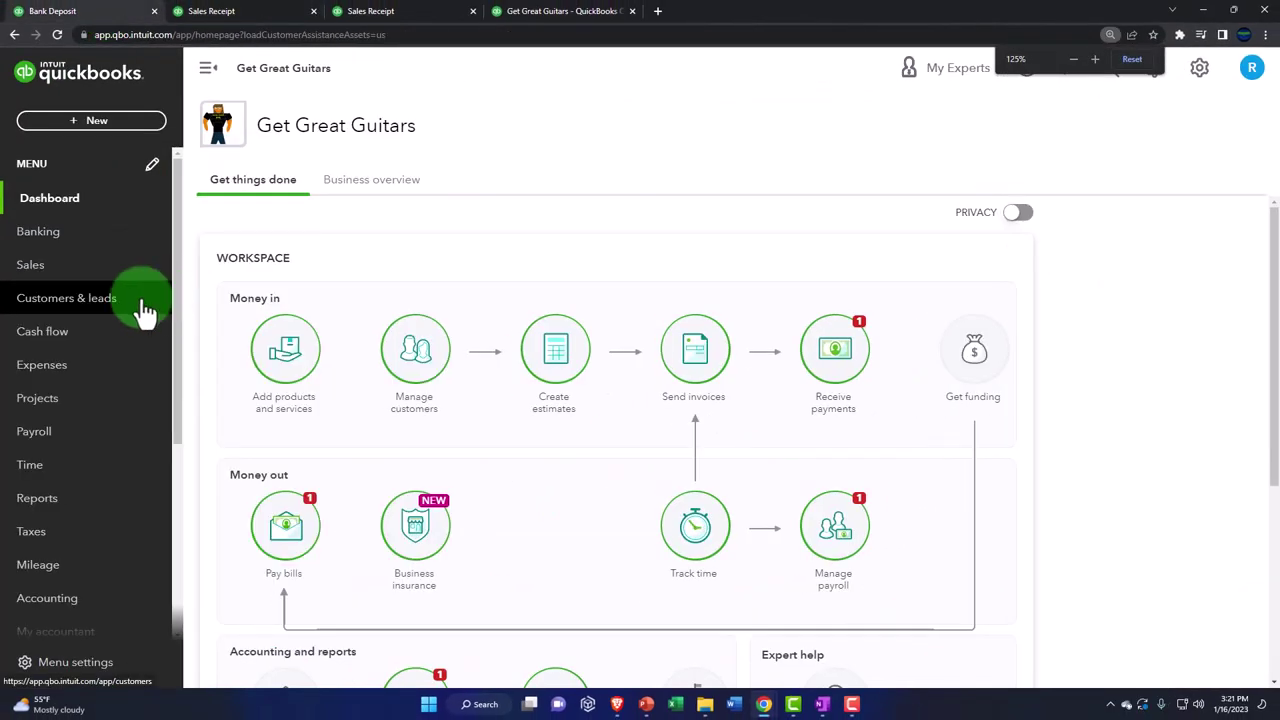
left_click(82, 280)
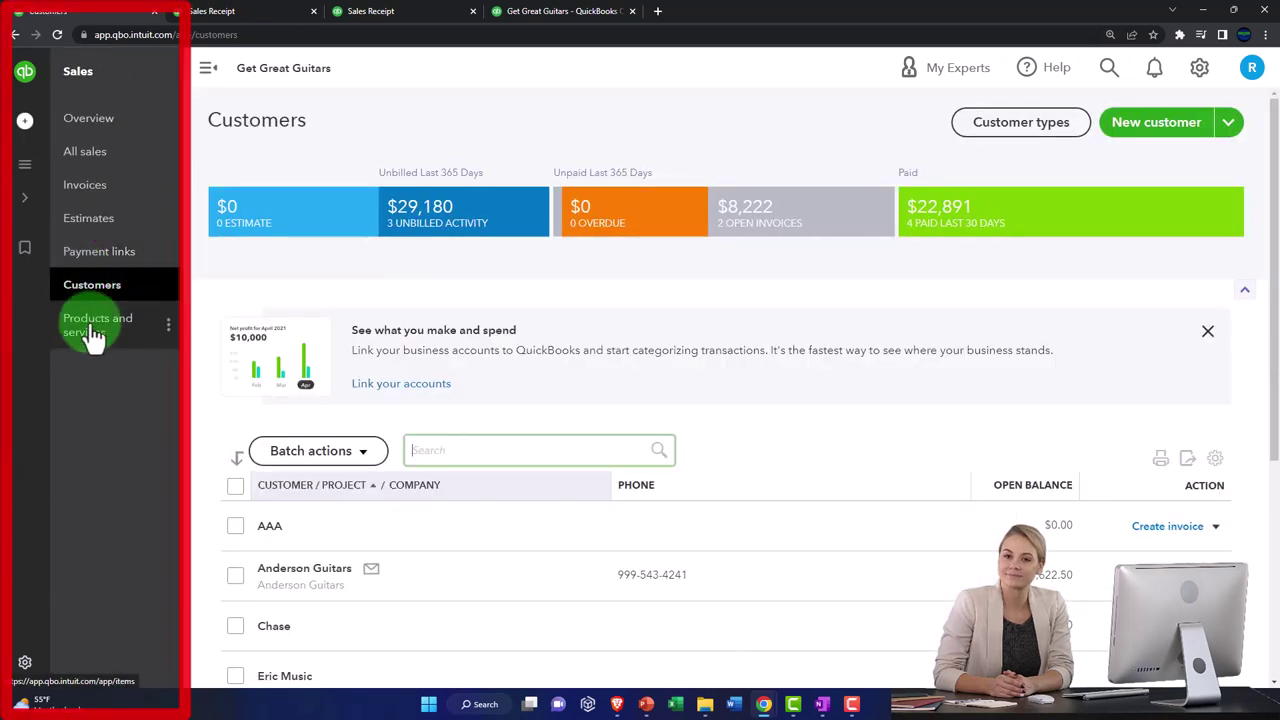
left_click(88, 292)
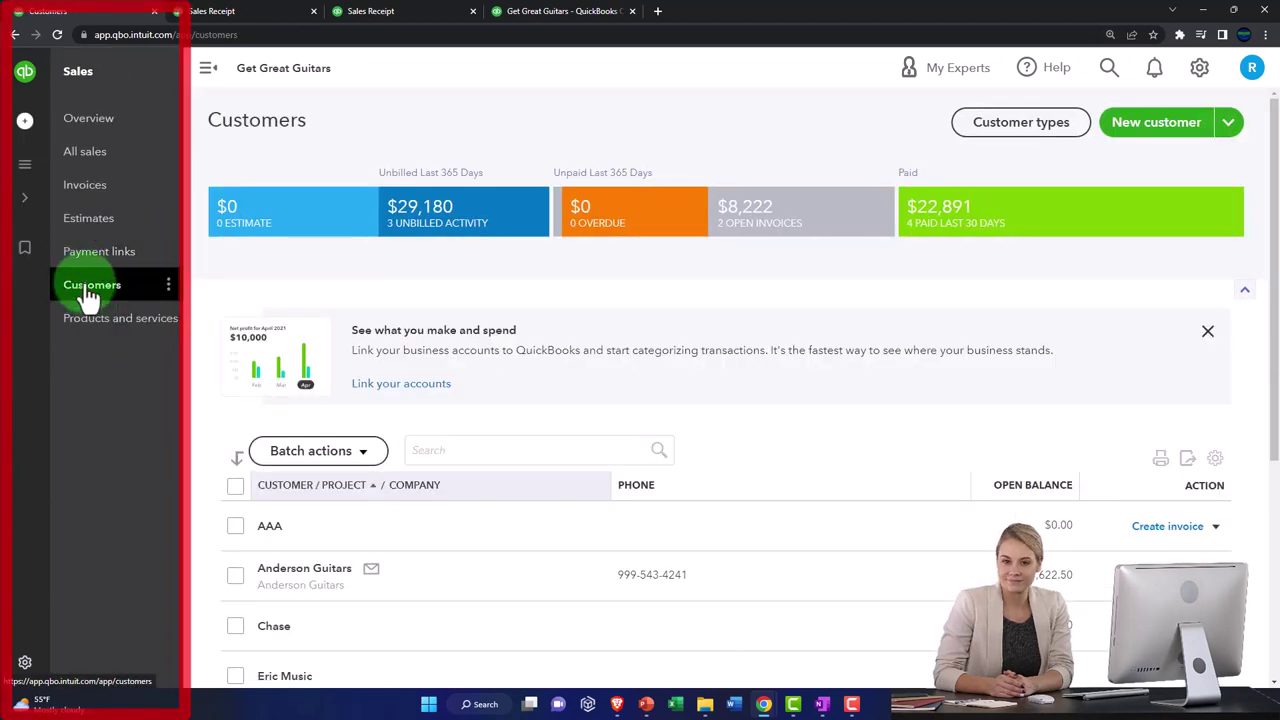
left_click(205, 72)
scroll(353, 400, "down", 3)
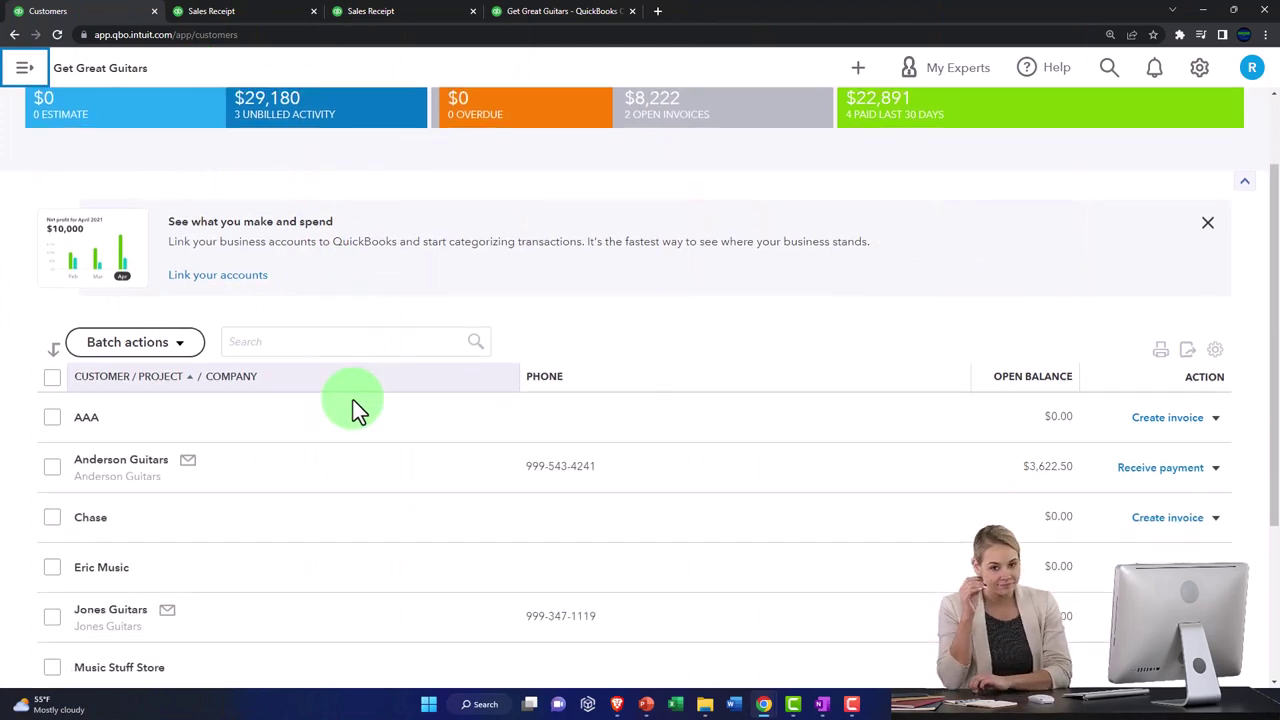
left_click(353, 400)
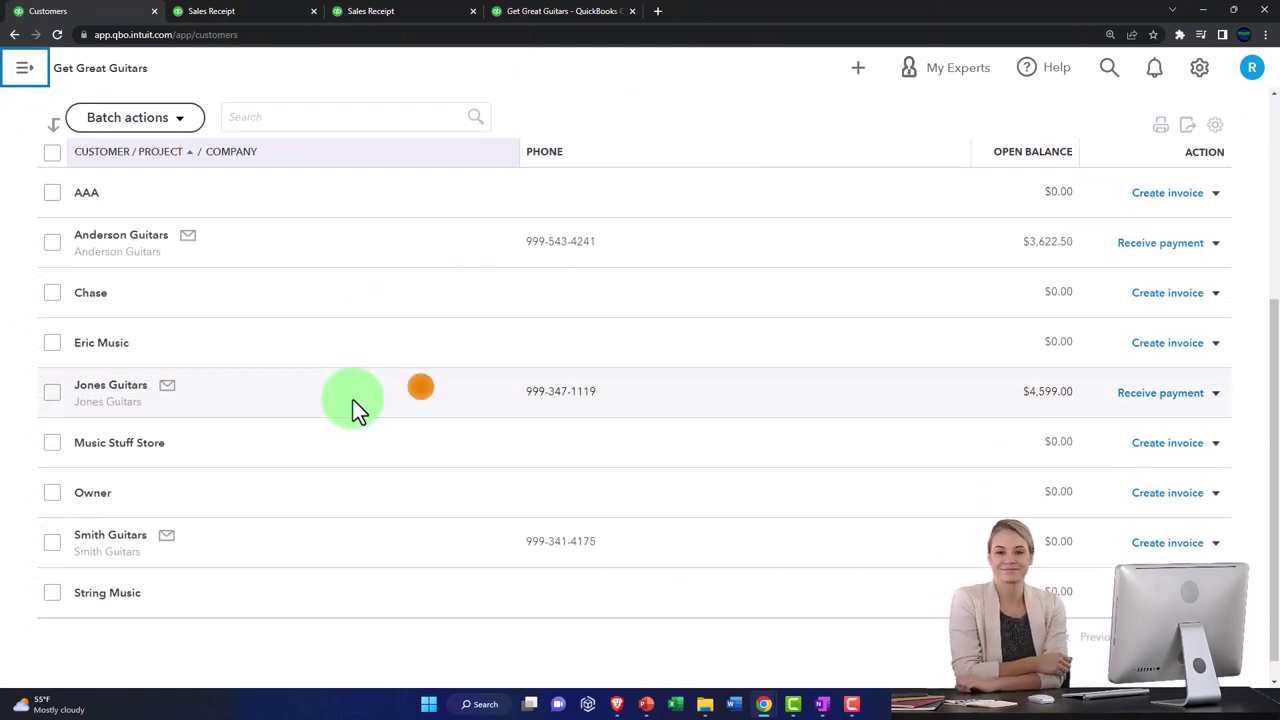
left_click(126, 594)
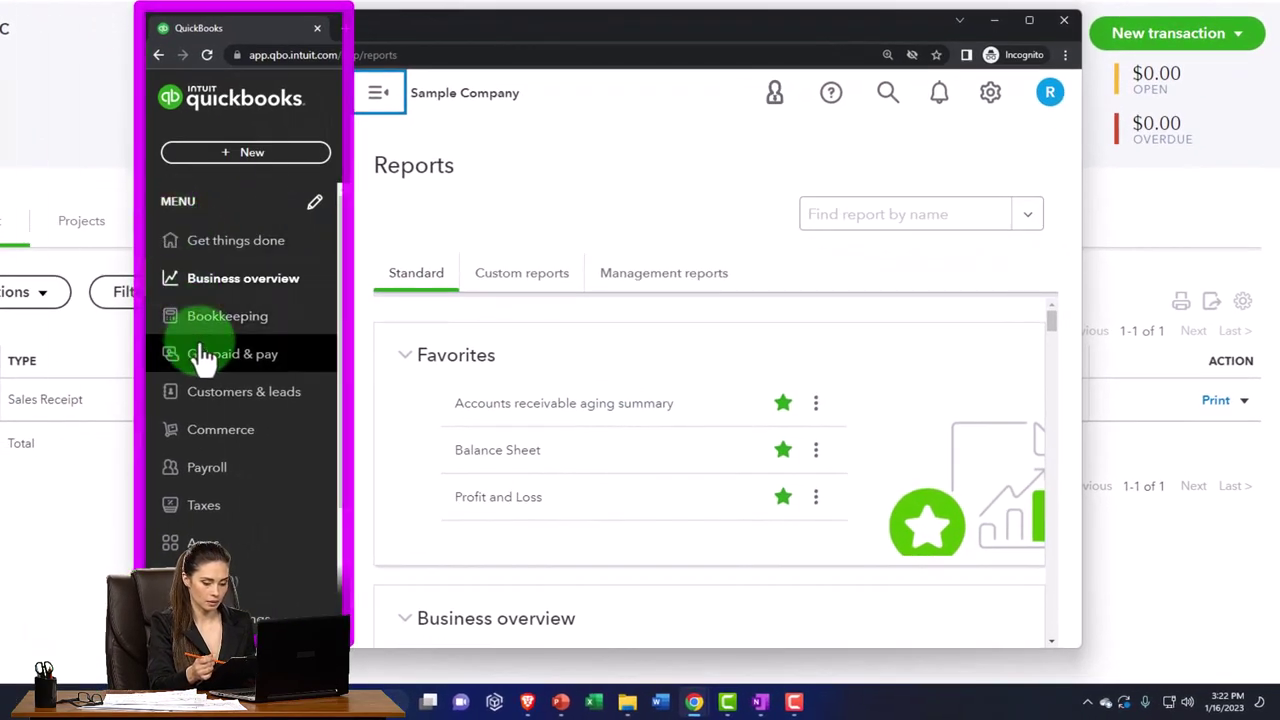
- Switch to the Sample Company window and open its Customers list under Get paid & pay
left_click(203, 355)
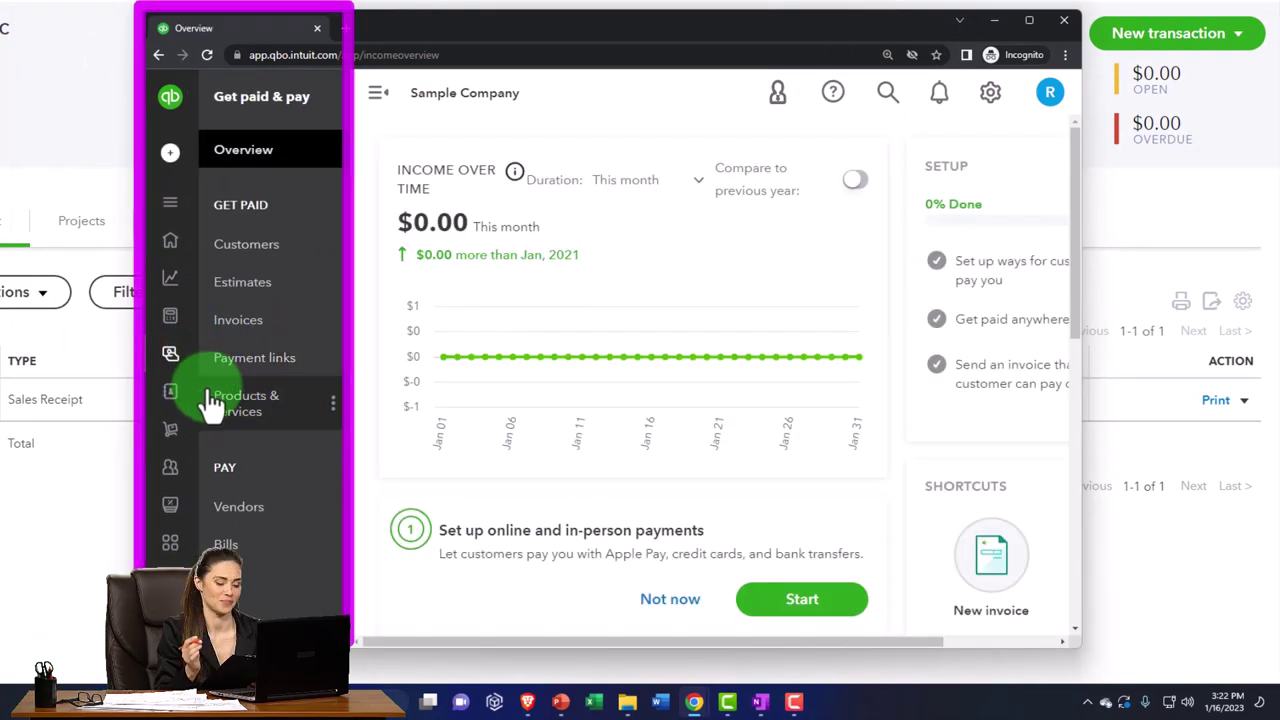
left_click(246, 262)
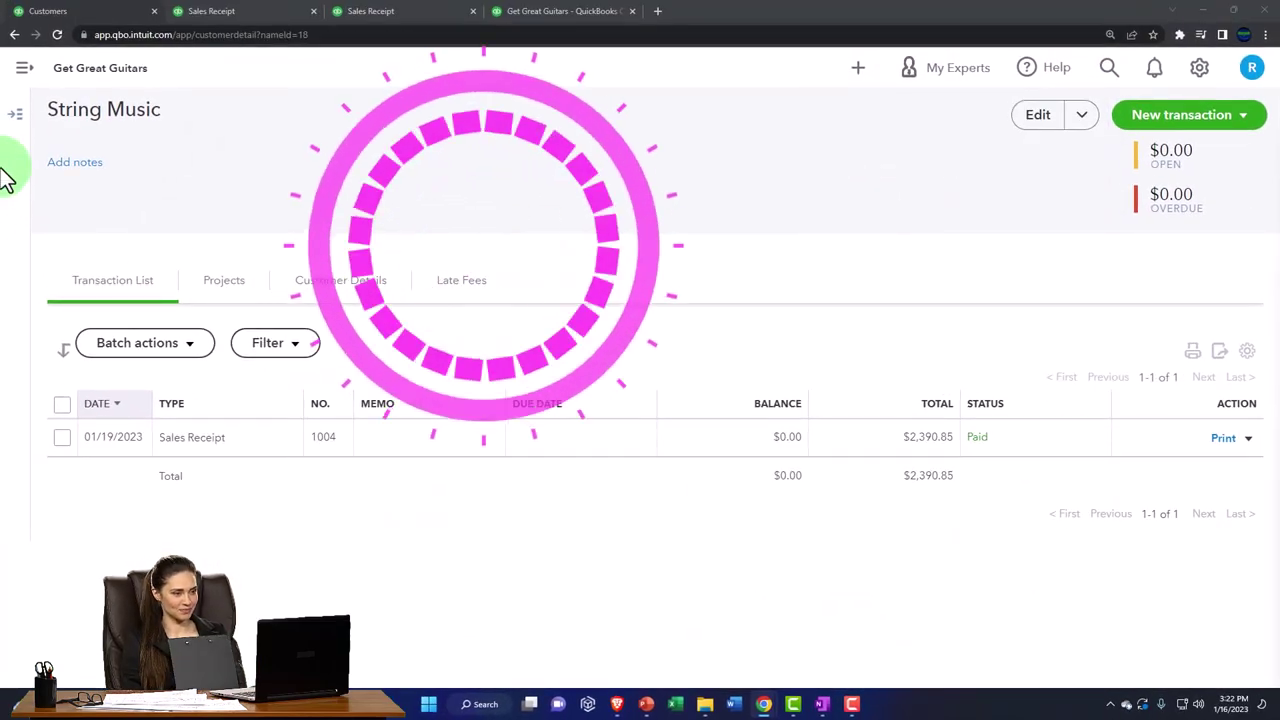
- Open all sales transactions for Get Great Guitars and filter the list to Sales Receipts
left_click(24, 68)
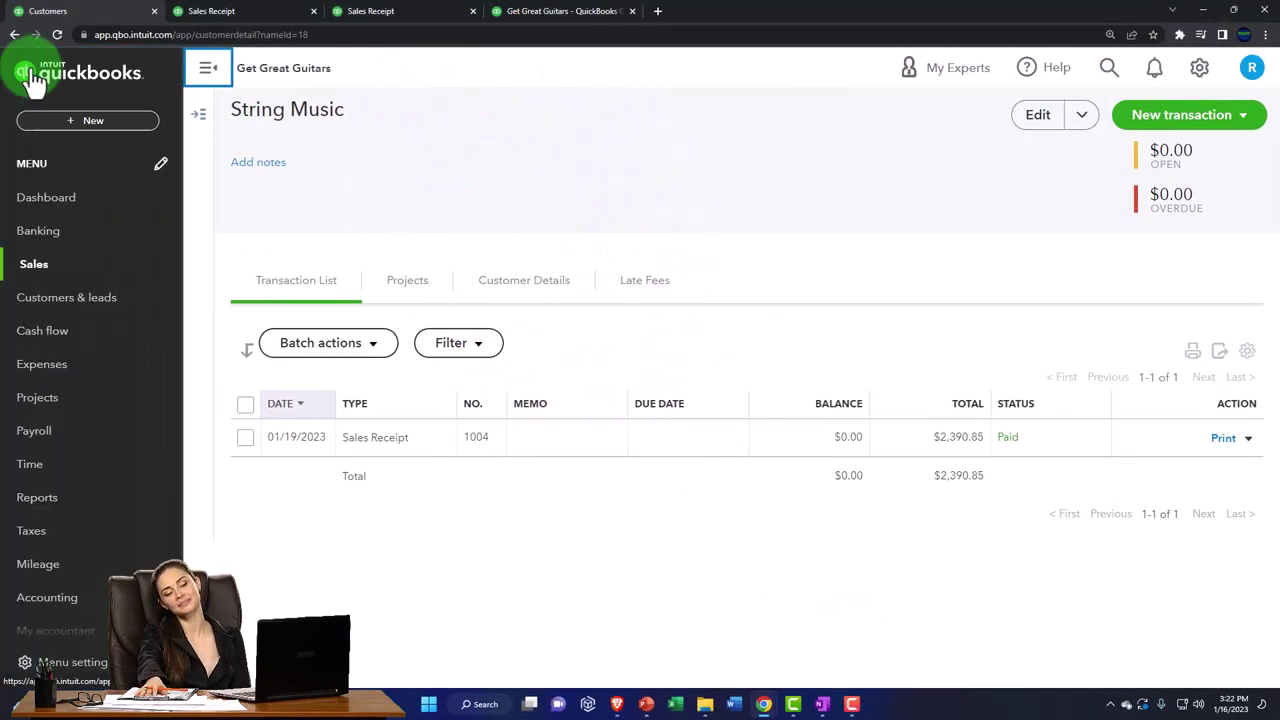
left_click(34, 268)
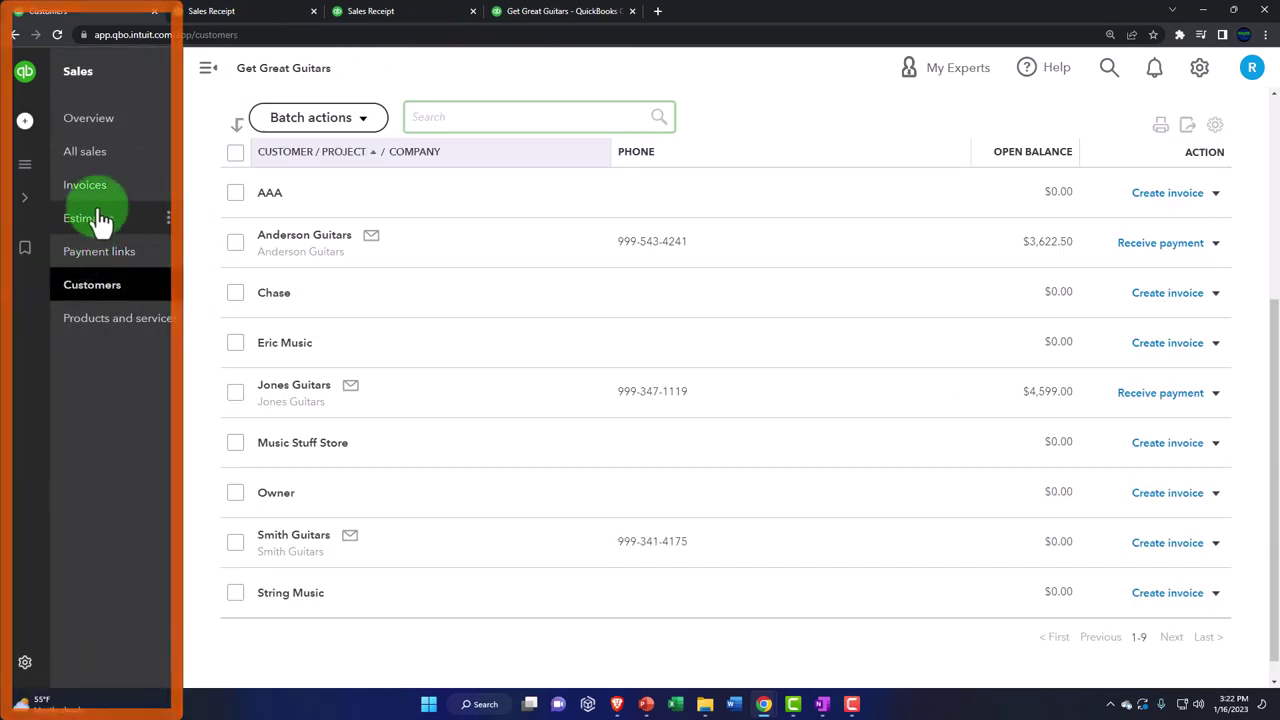
left_click(104, 163)
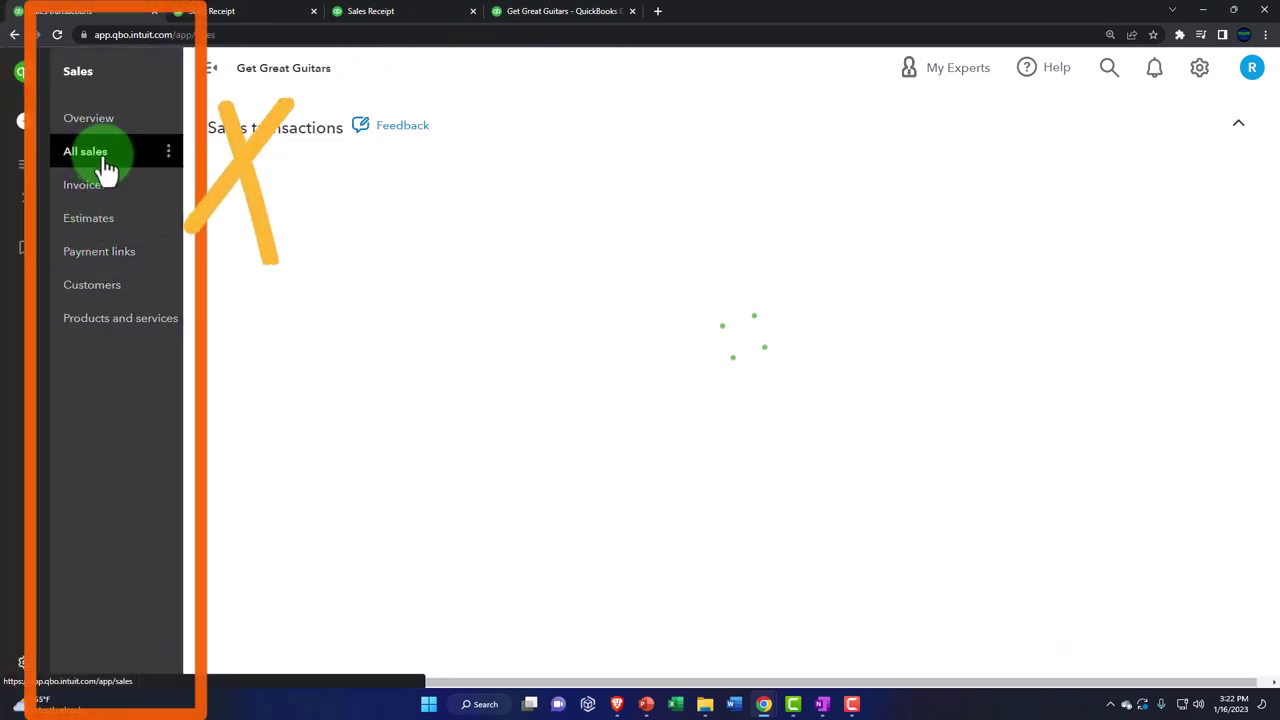
left_click(207, 72)
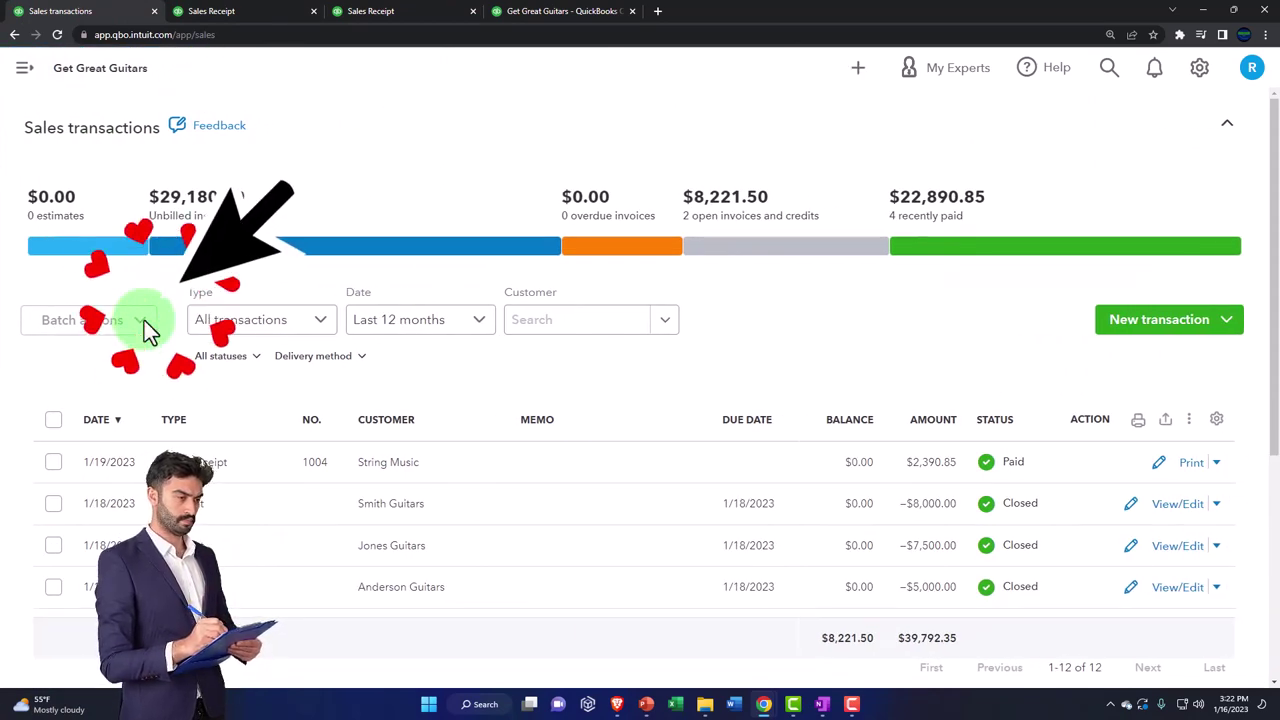
left_click(322, 325)
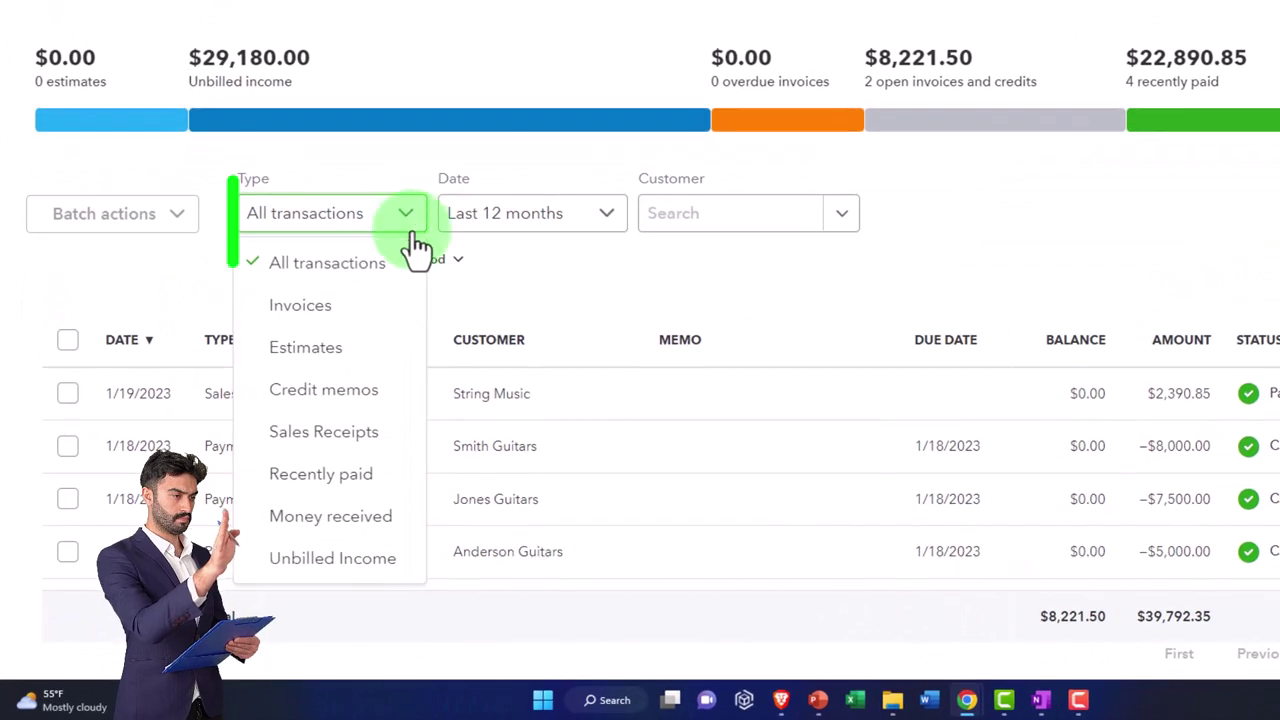
left_click(372, 445)
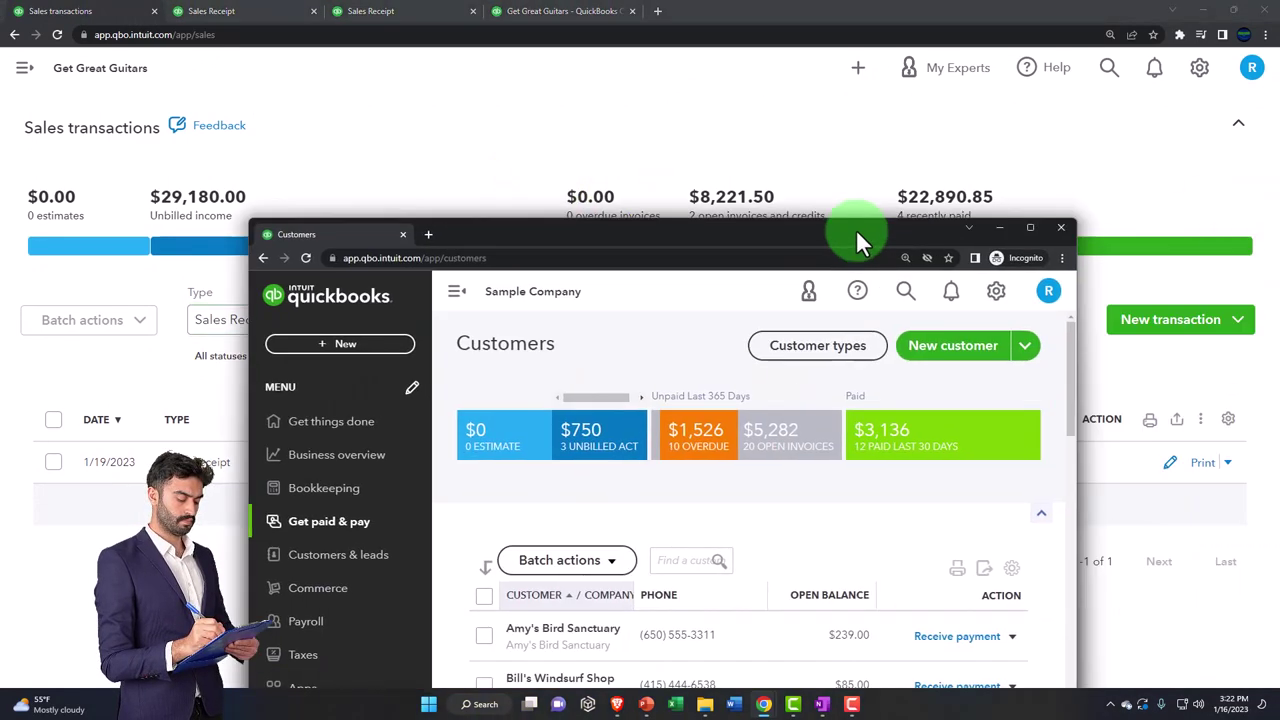
- In the Sample Company window, open All sales within the Bookkeeping transactions
left_click_drag(856, 229, 780, 100)
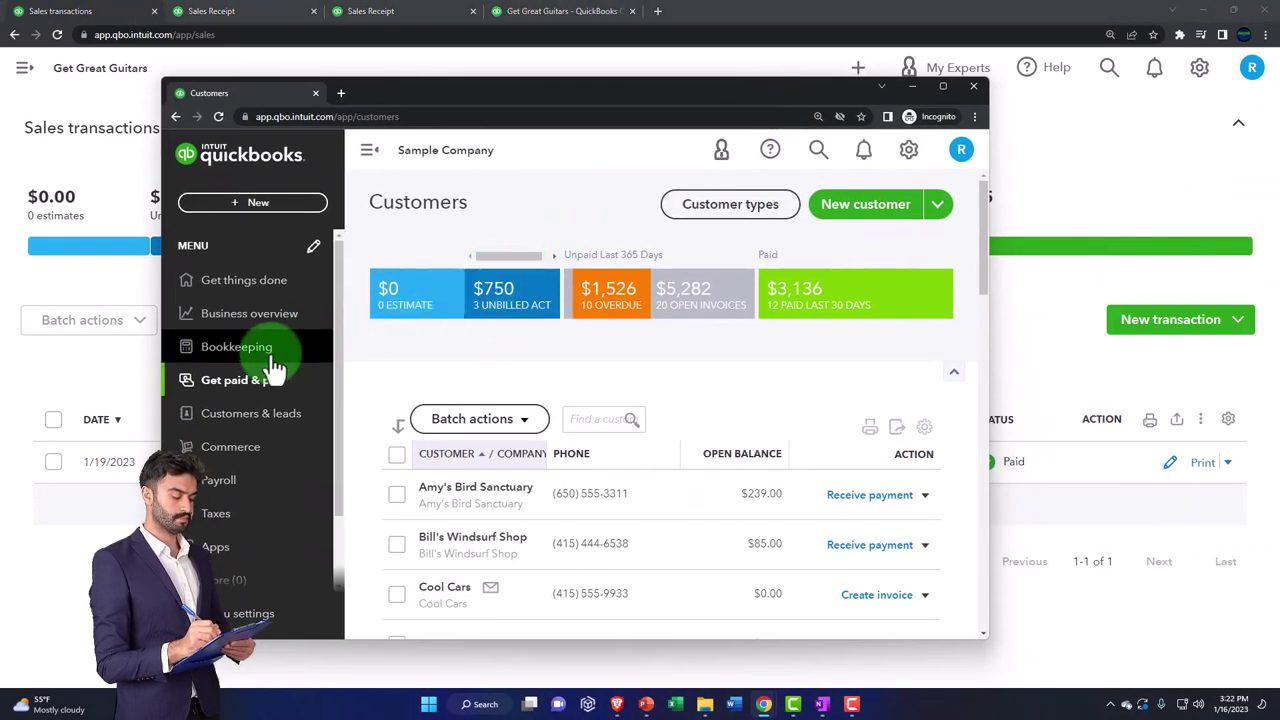
left_click(233, 350)
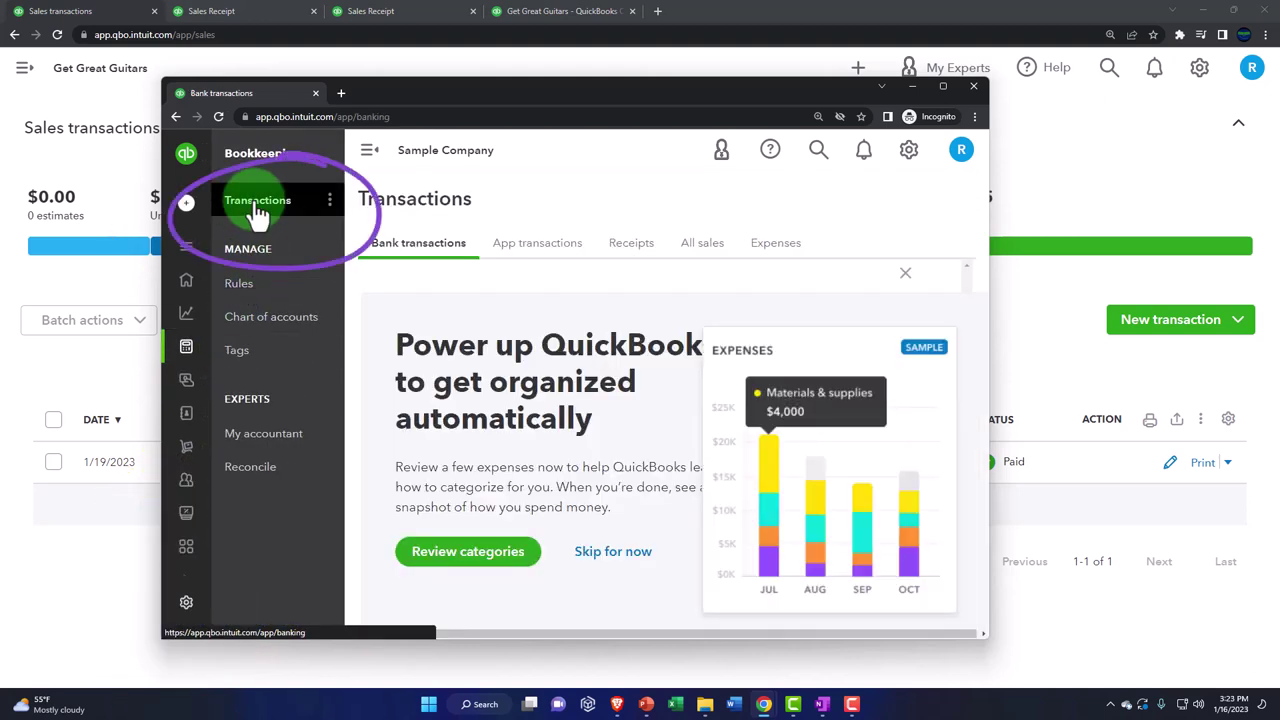
left_click(704, 252)
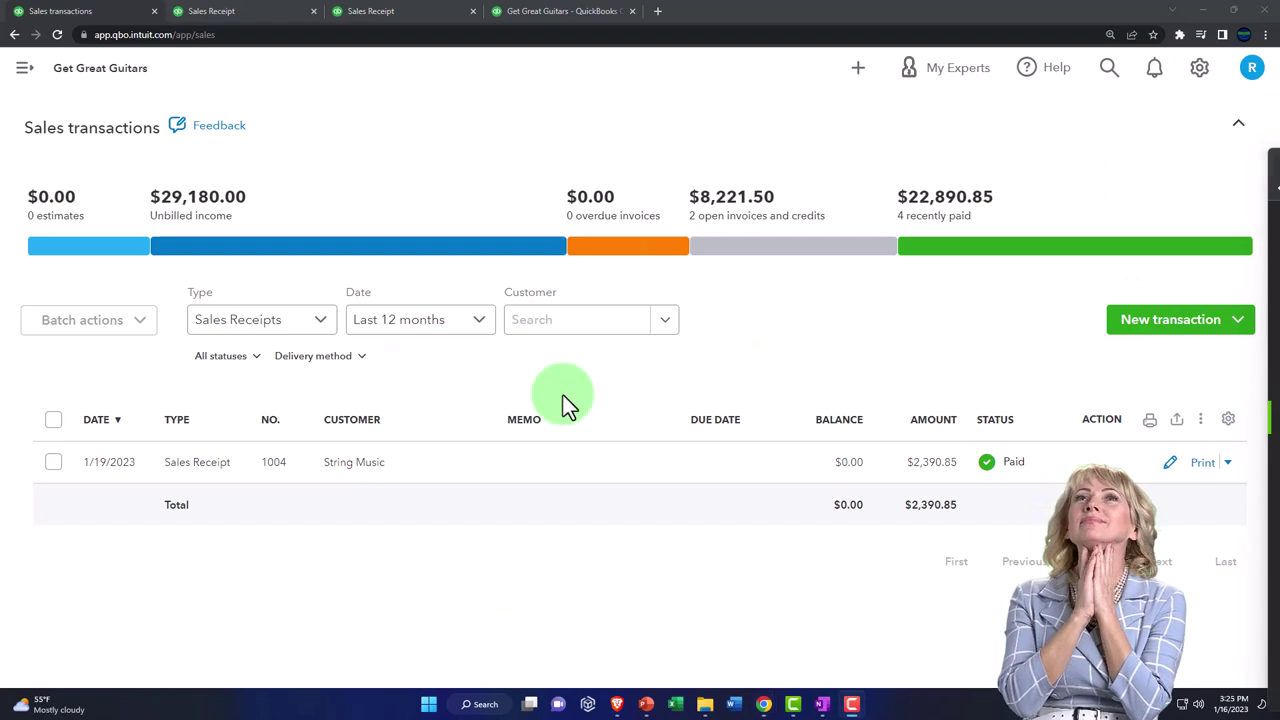
- Start a new sales receipt and add Sam The Guitar Man as a new customer, correcting the spelling before saving the customer
left_click(23, 72)
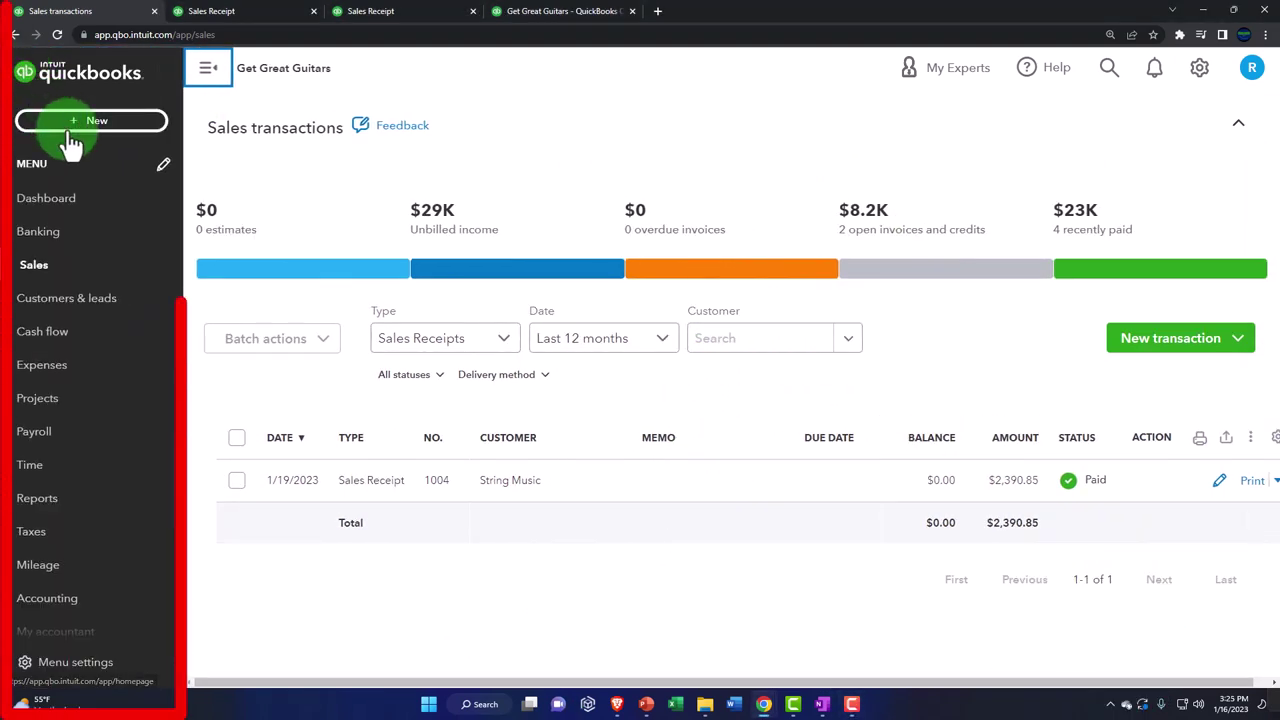
left_click(72, 126)
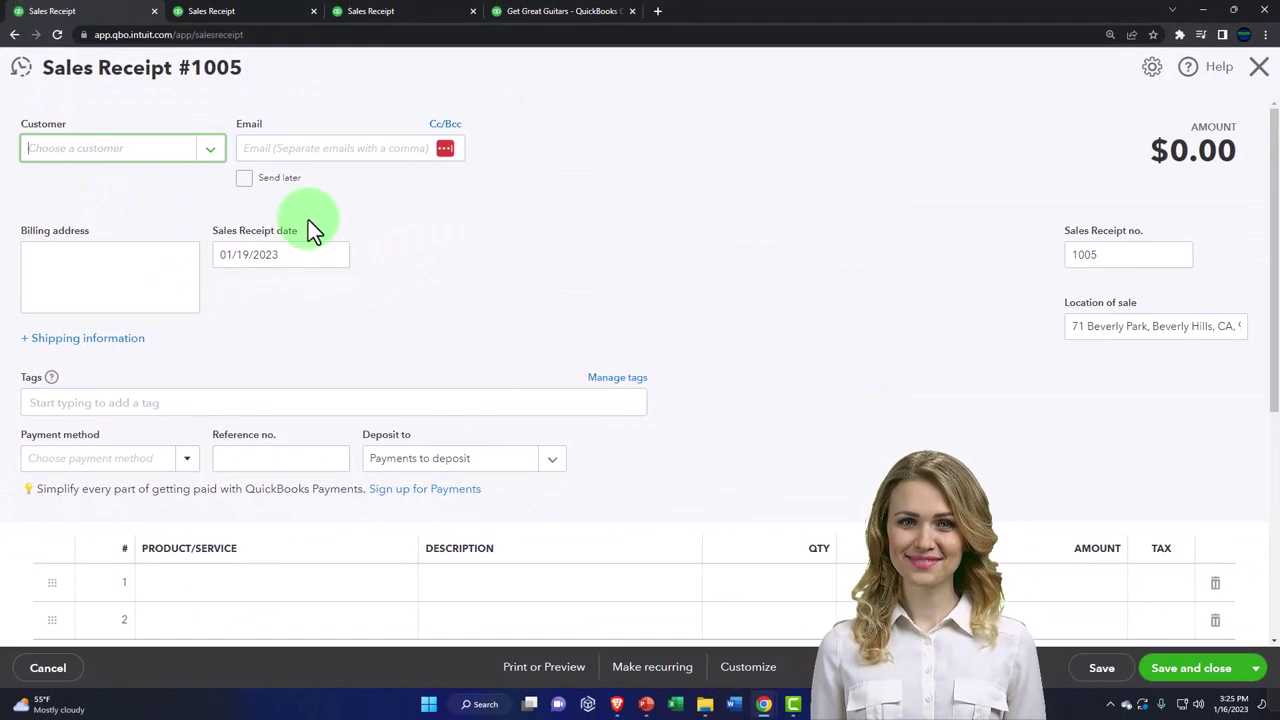
type("S")
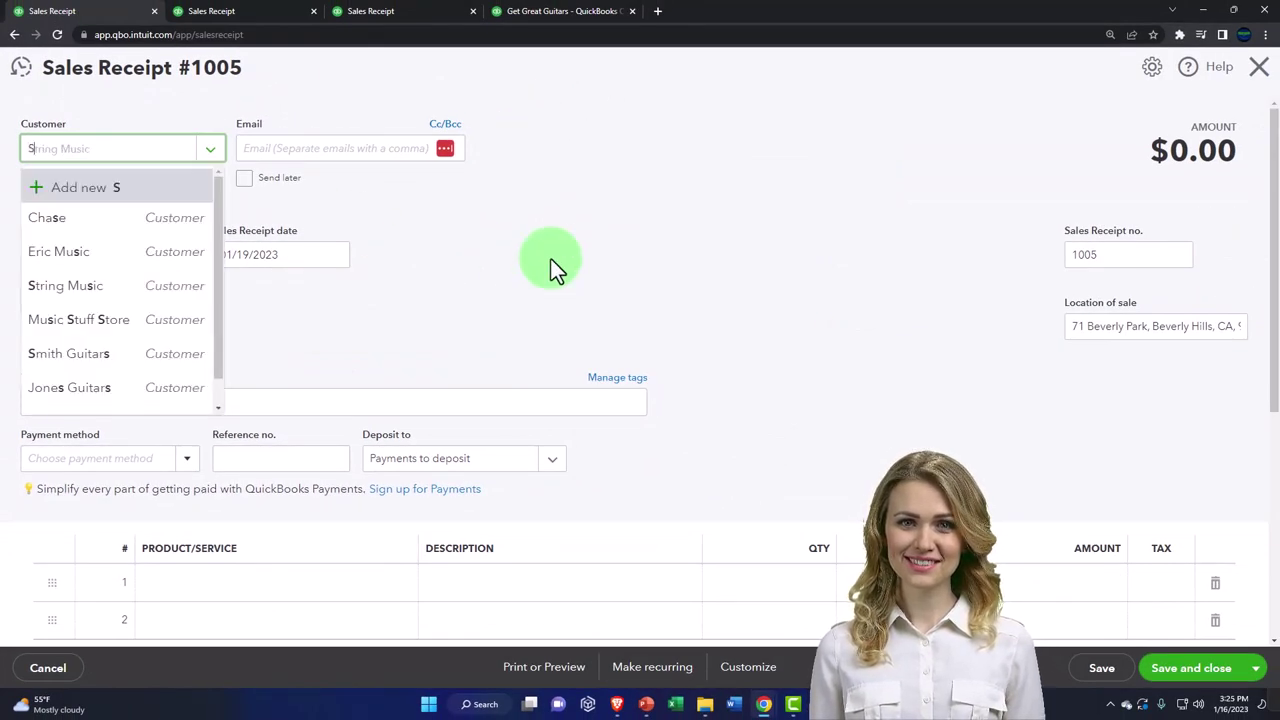
type("ame The")
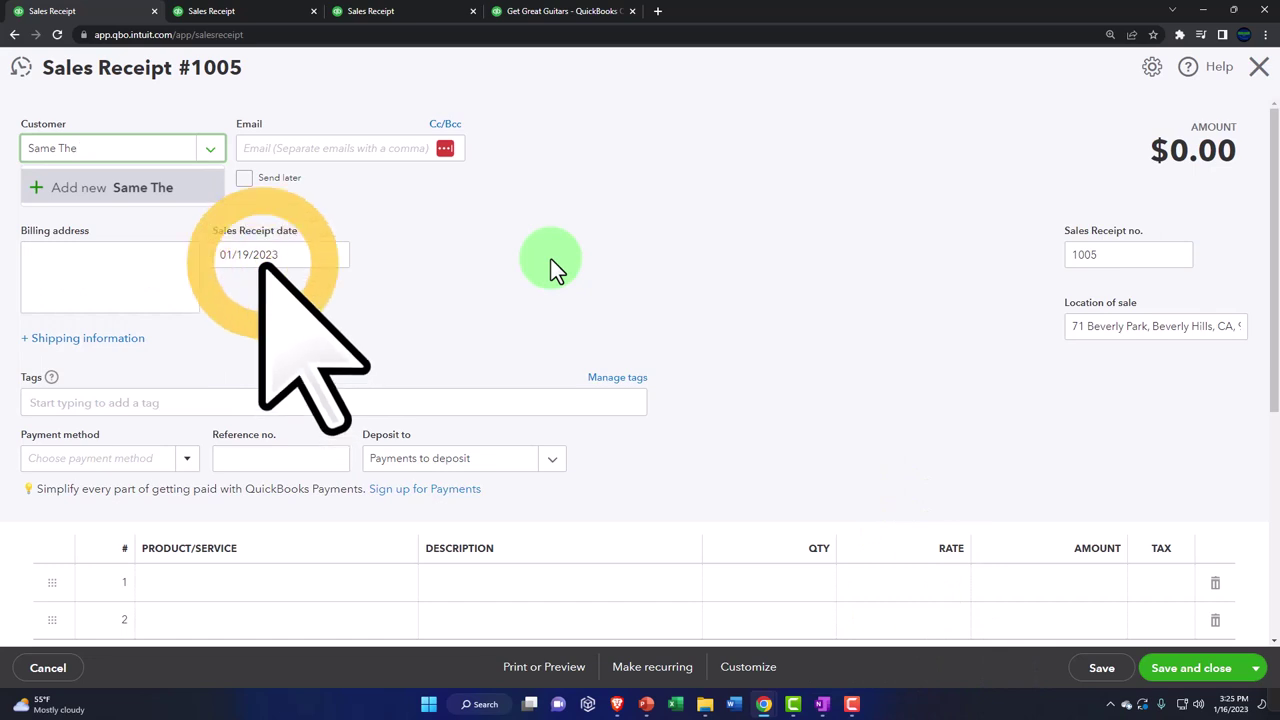
type(" Guitar Man")
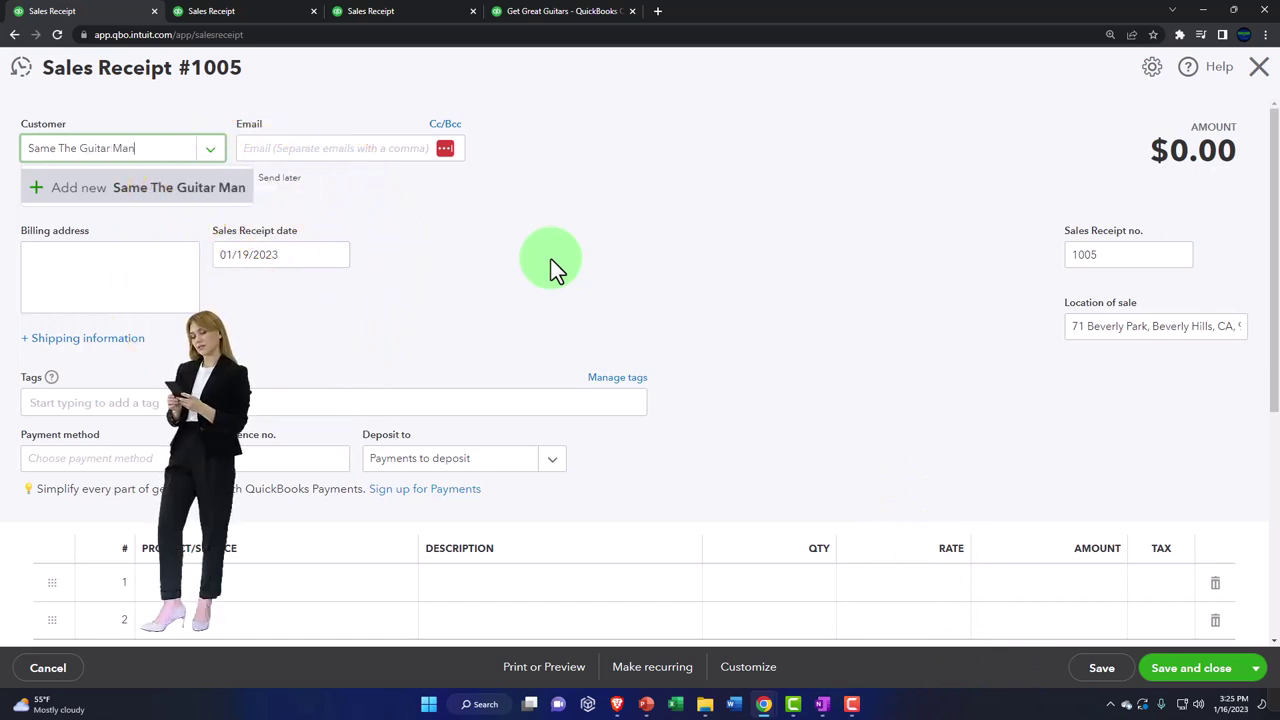
key("Return")
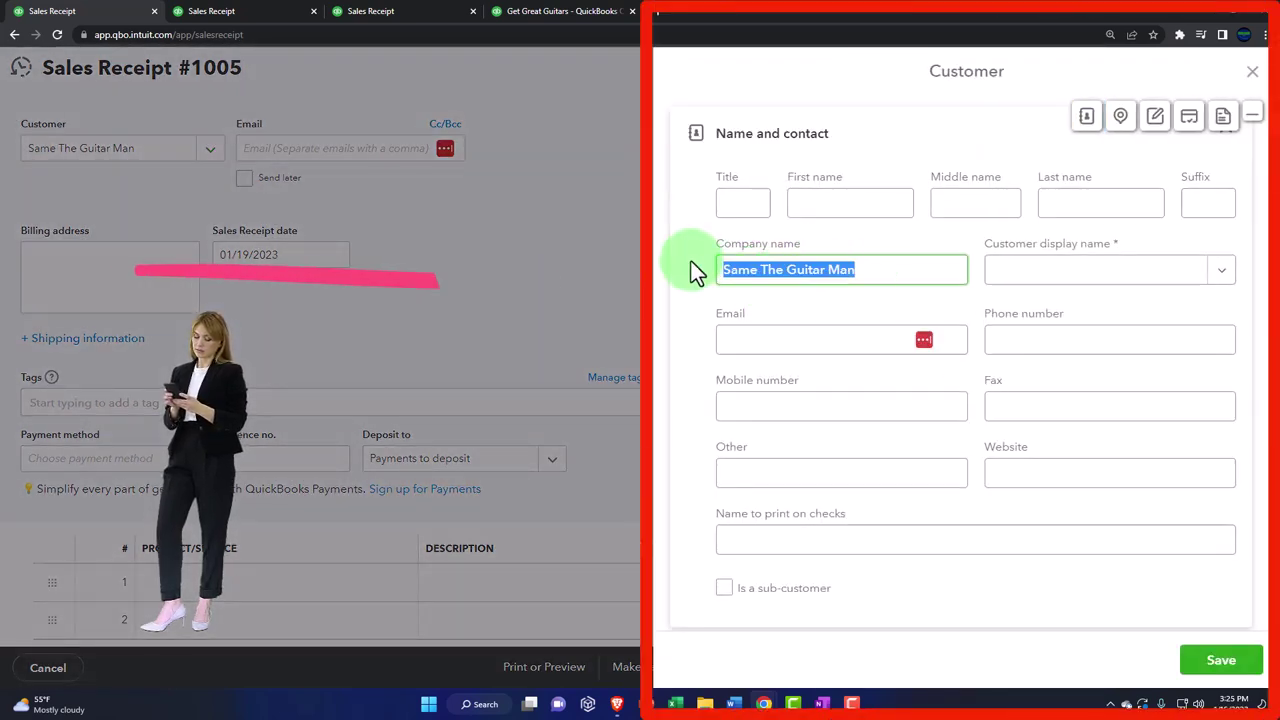
left_click(765, 277)
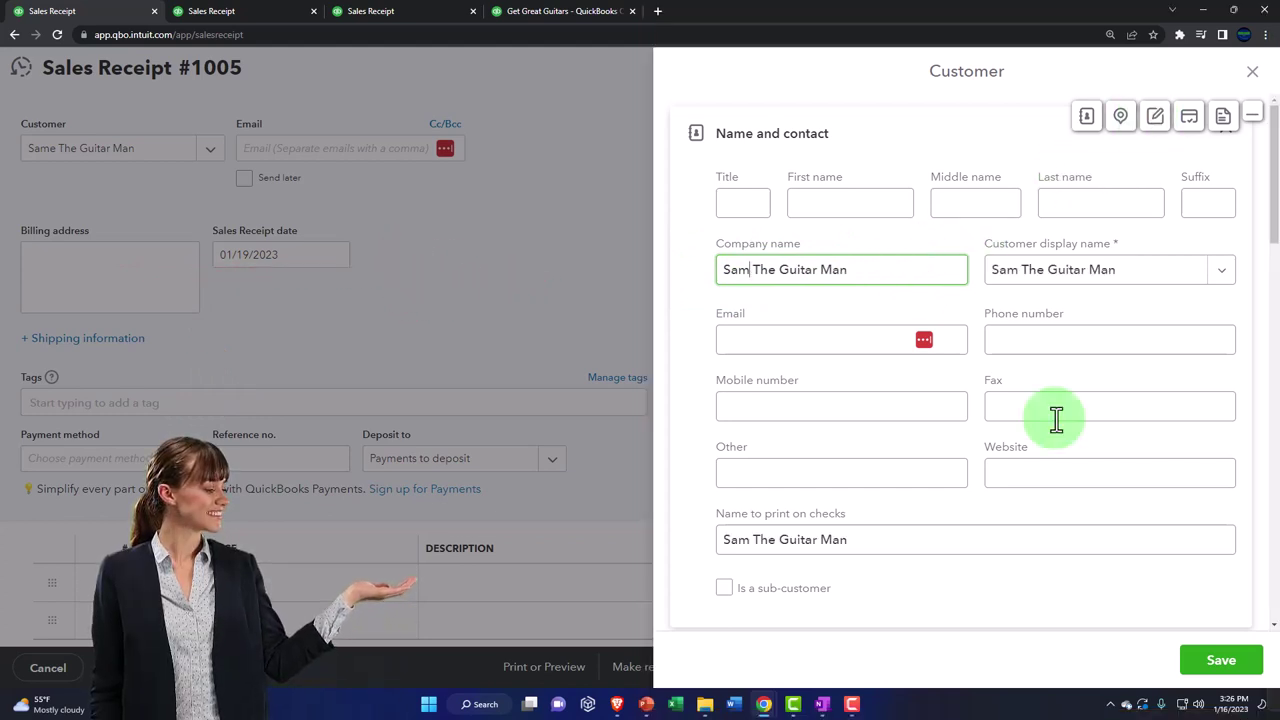
left_click(1215, 665)
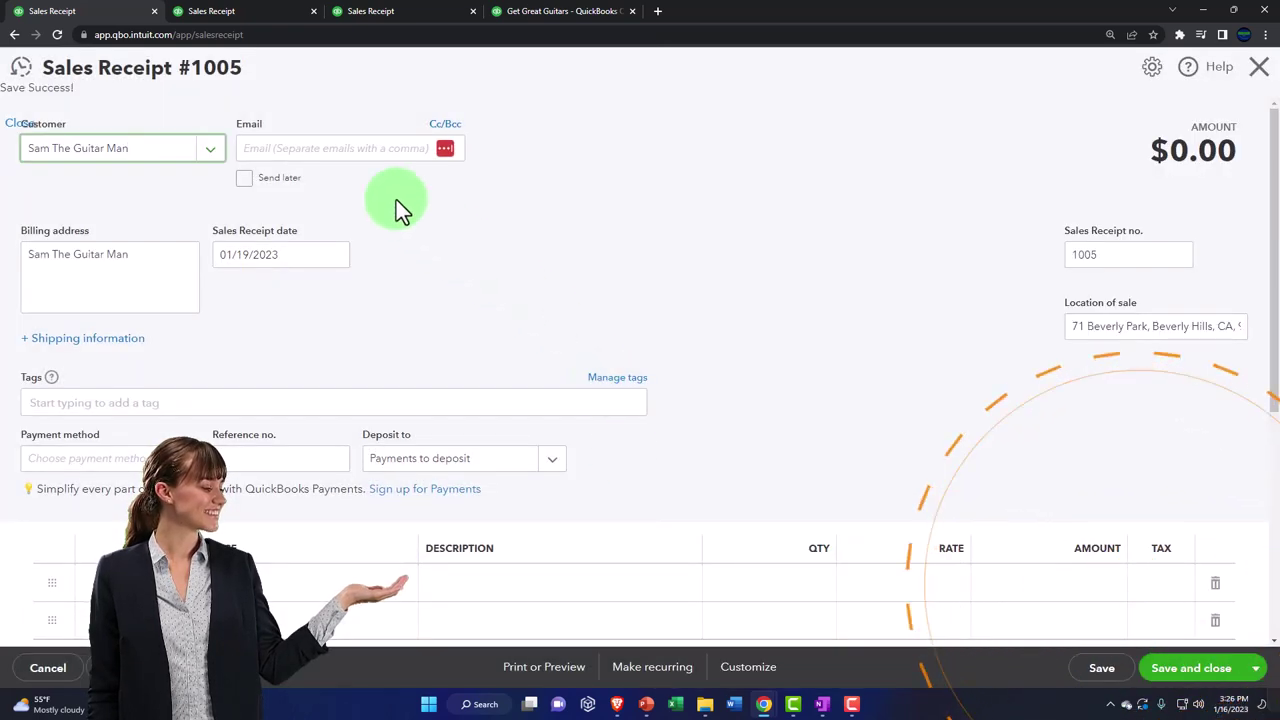
- Set the receipt's payment method to Cash and keep Payments to deposit as the deposit account
left_click(325, 148)
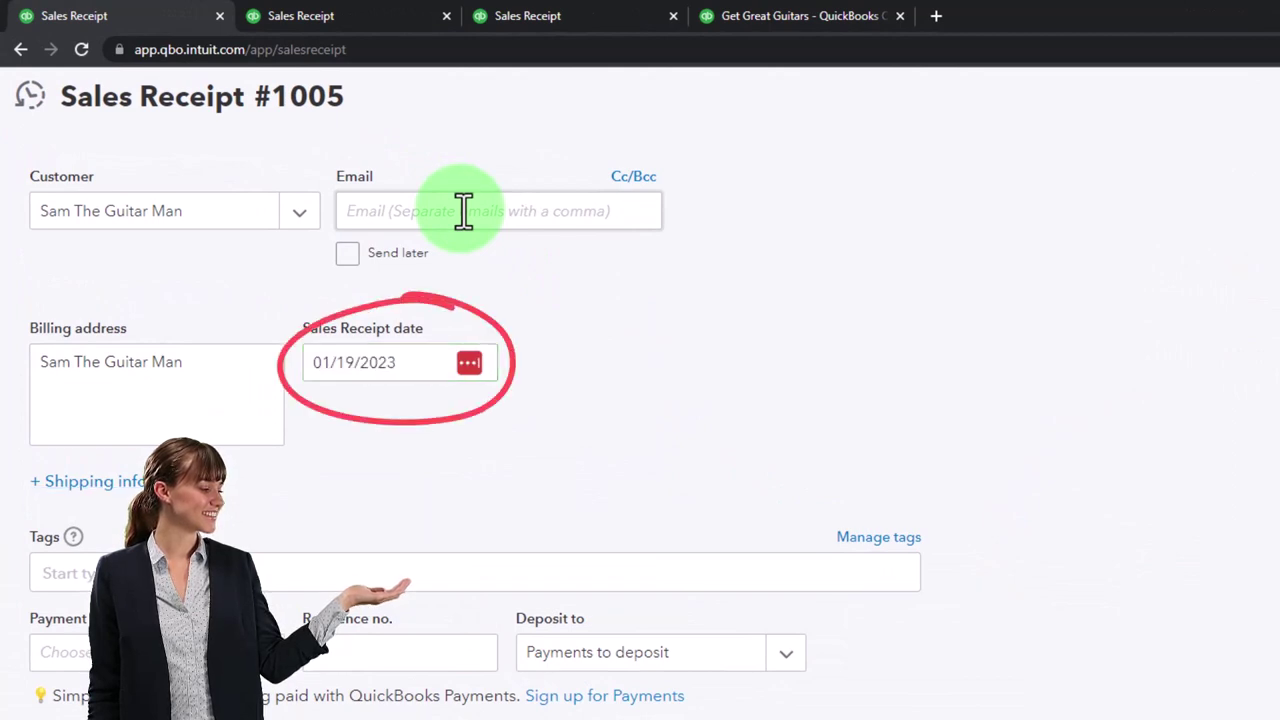
key("Tab")
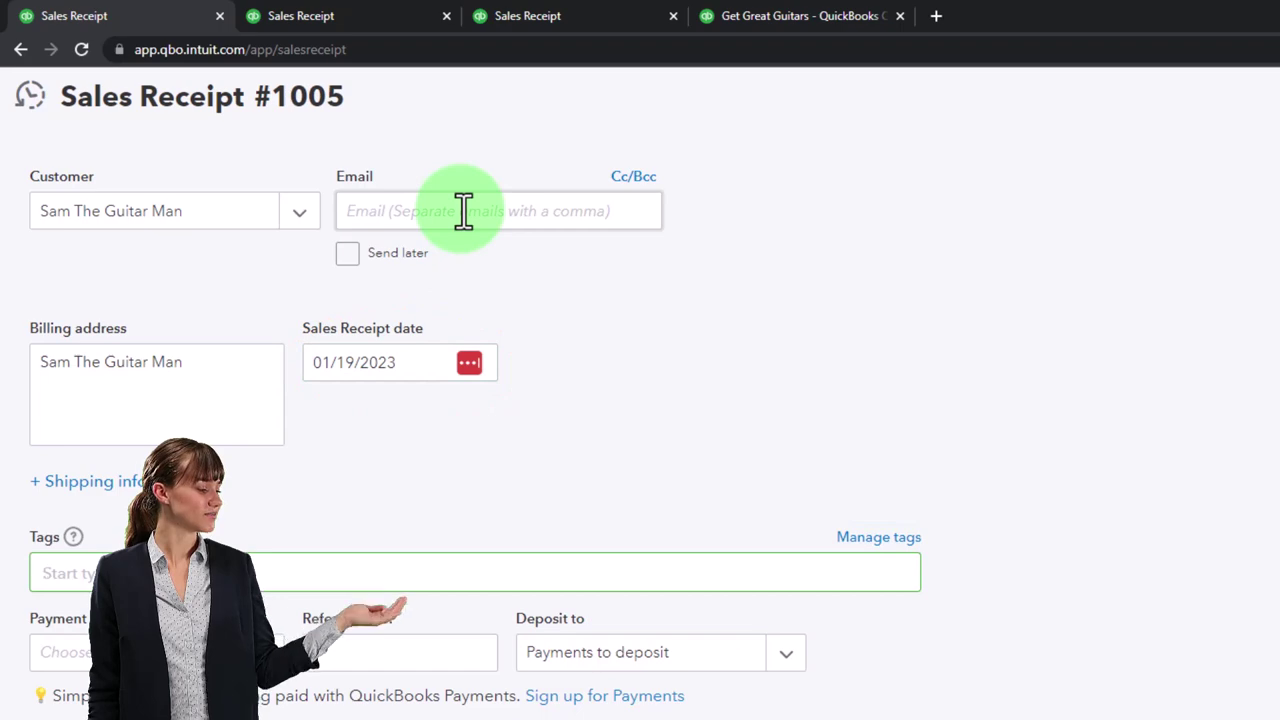
scroll(900, 400, "down", 3)
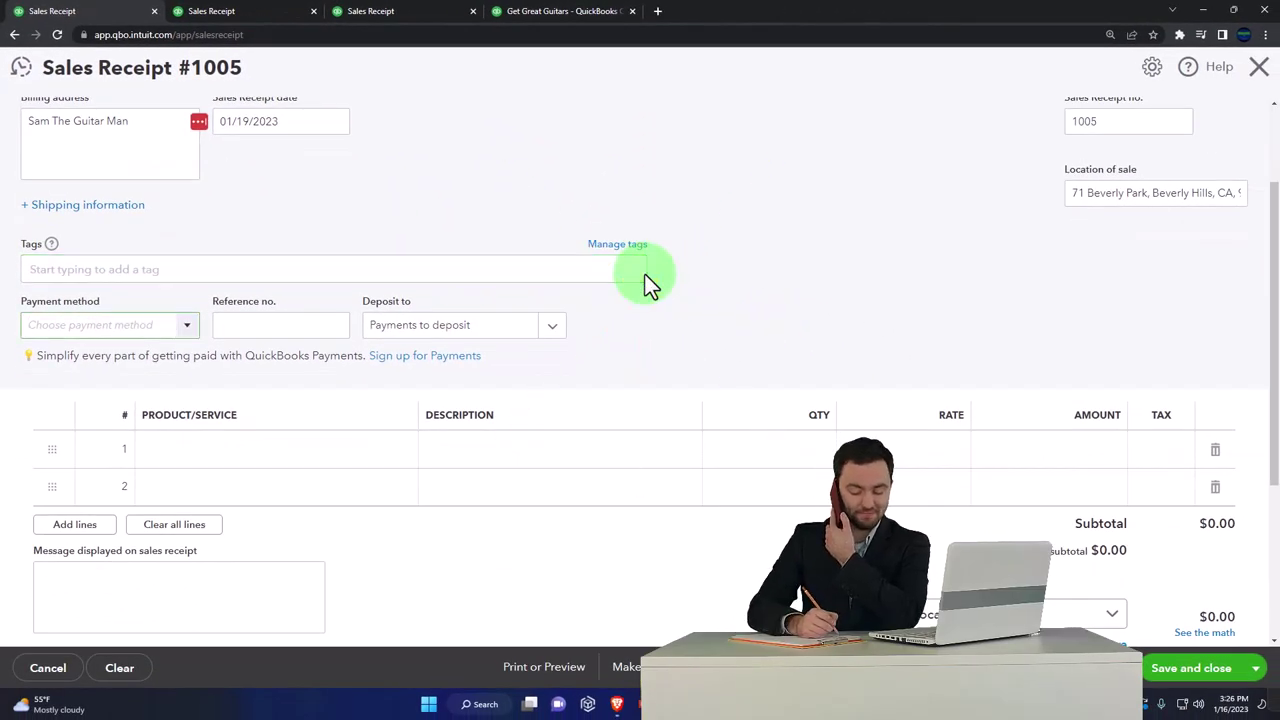
key("Tab")
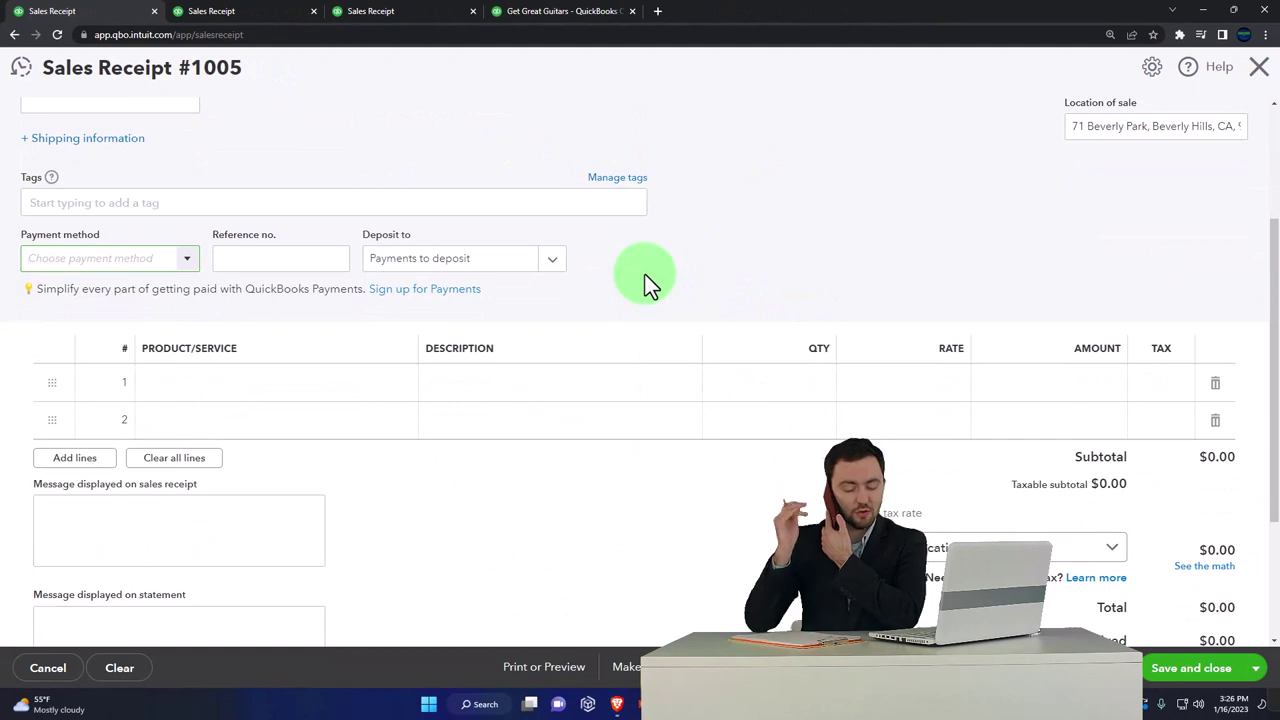
left_click(189, 268)
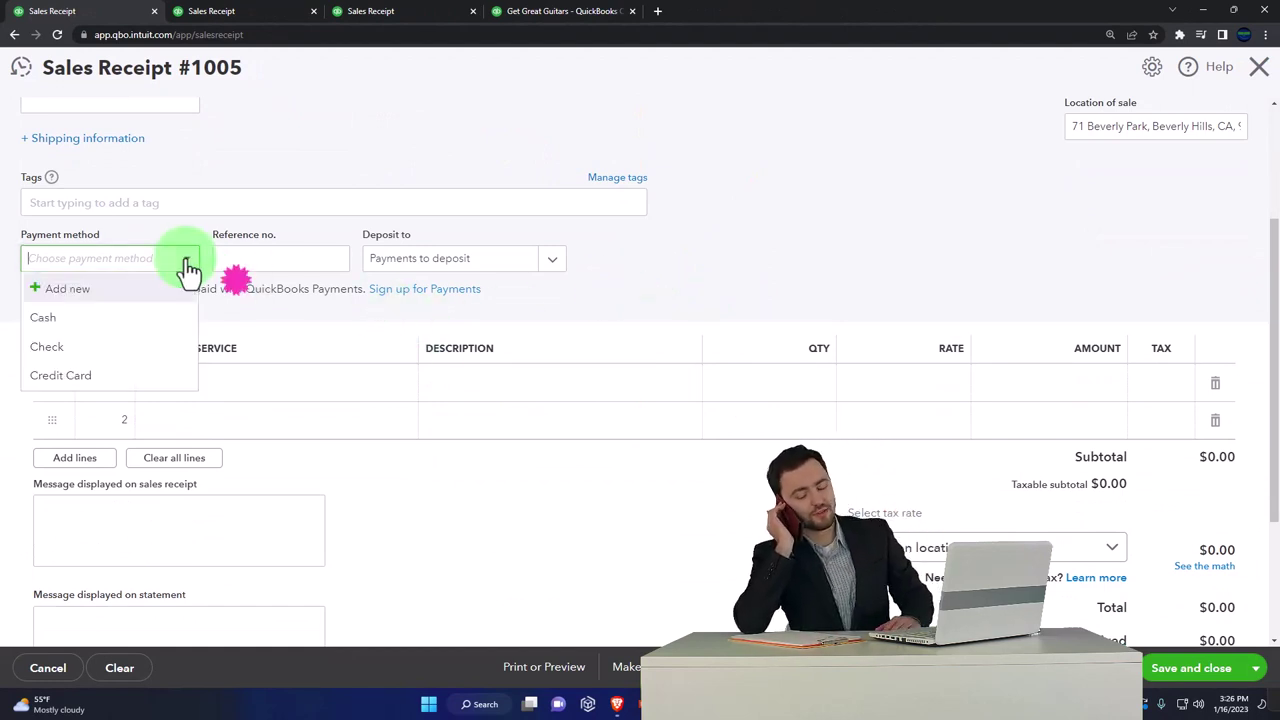
left_click(150, 320)
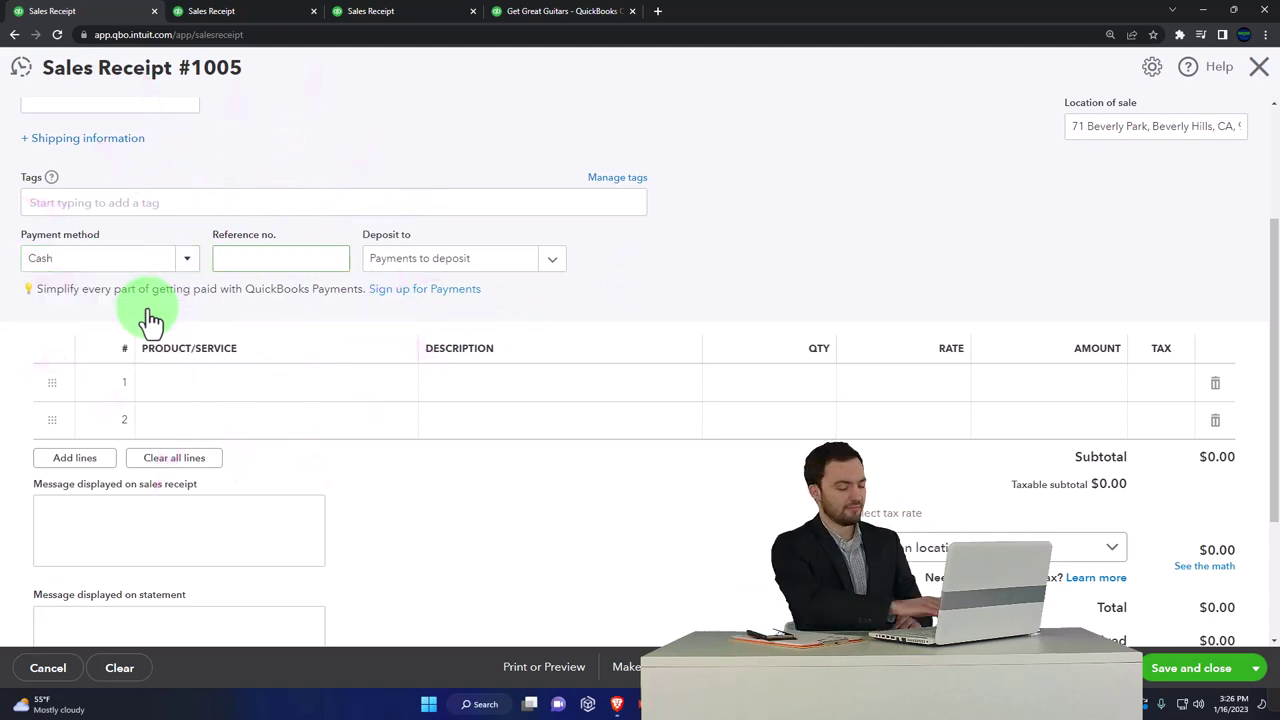
key("Tab")
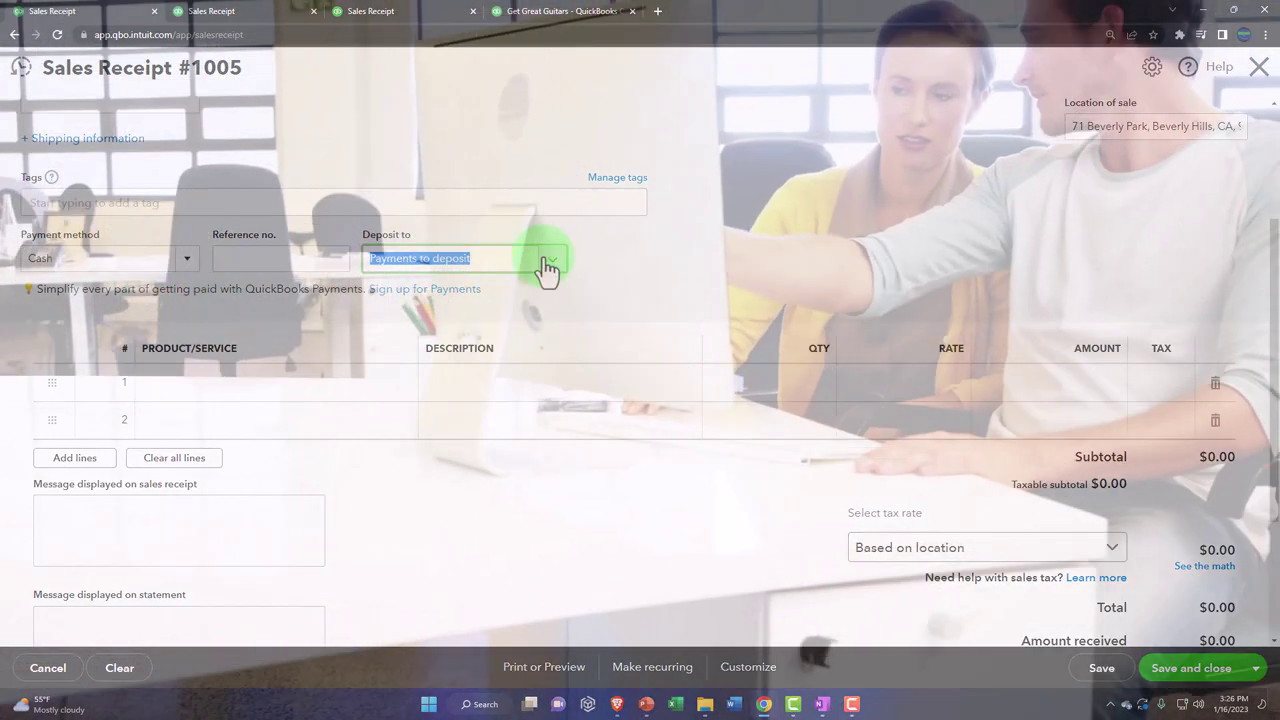
left_click(553, 264)
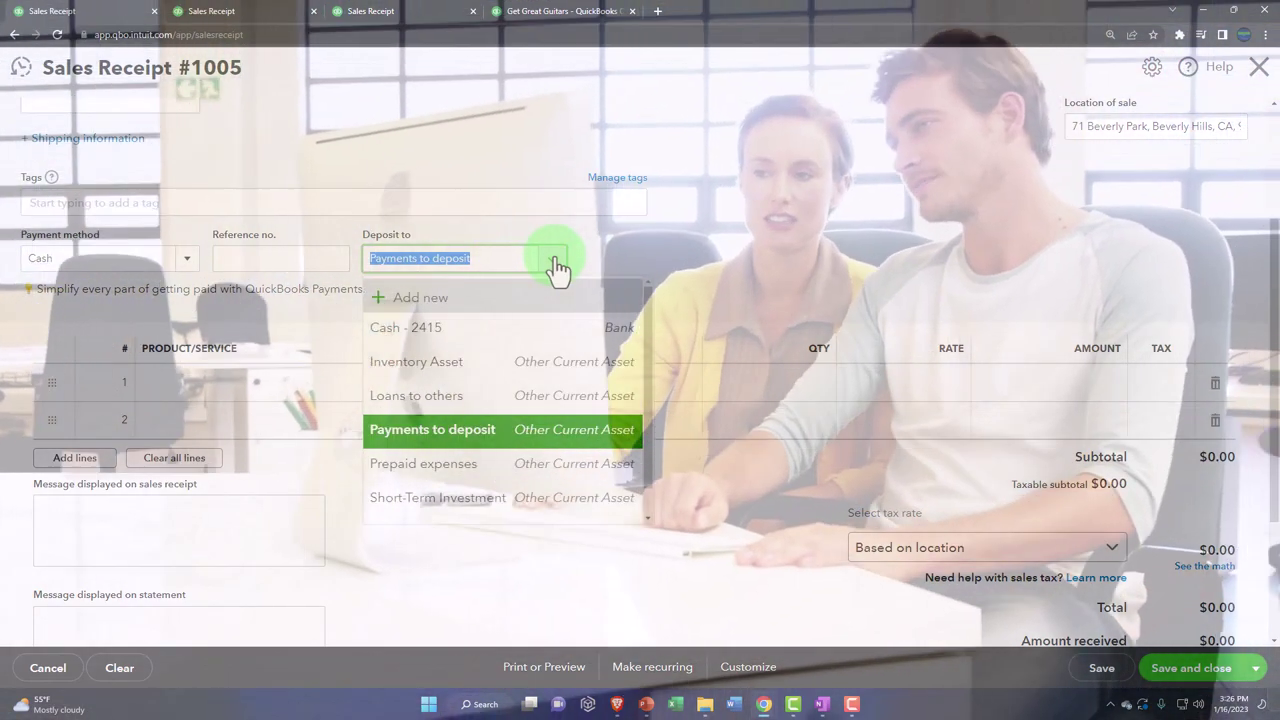
left_click(555, 264)
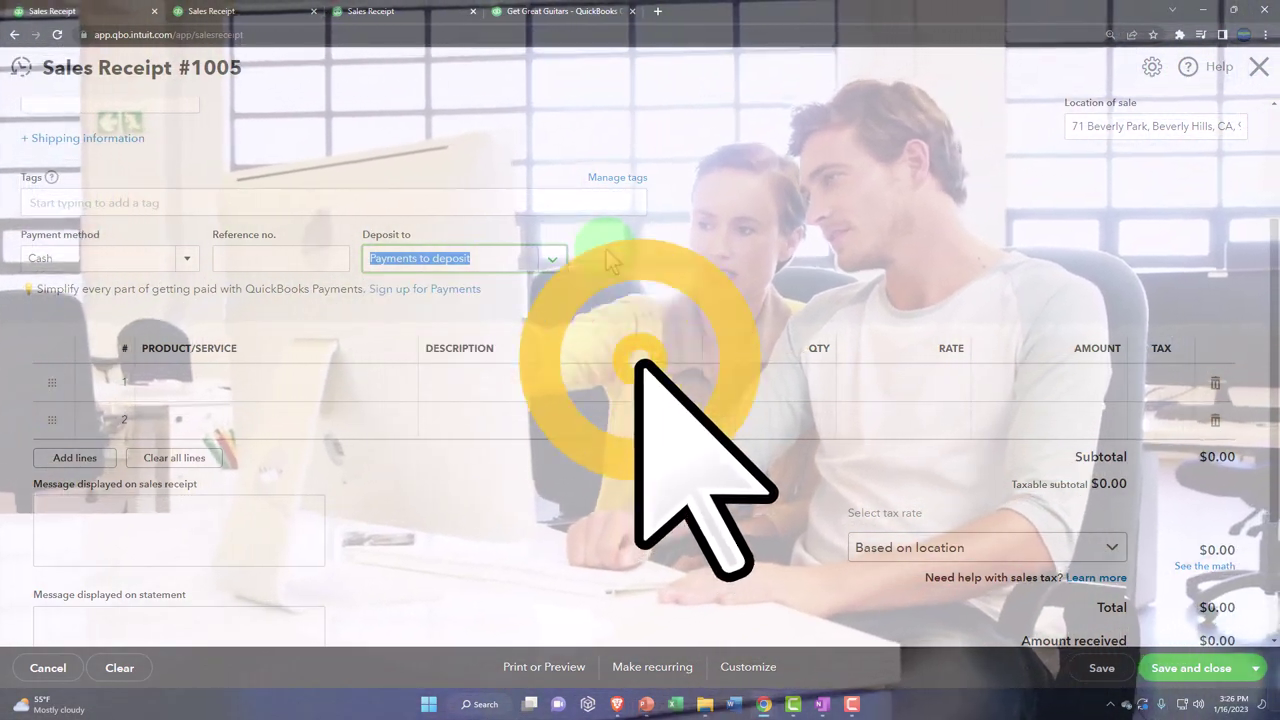
- Add the Diagnostic service with a quantity of 10 on the receipt's first line
key("Tab")
scroll(612, 260, "down", 1)
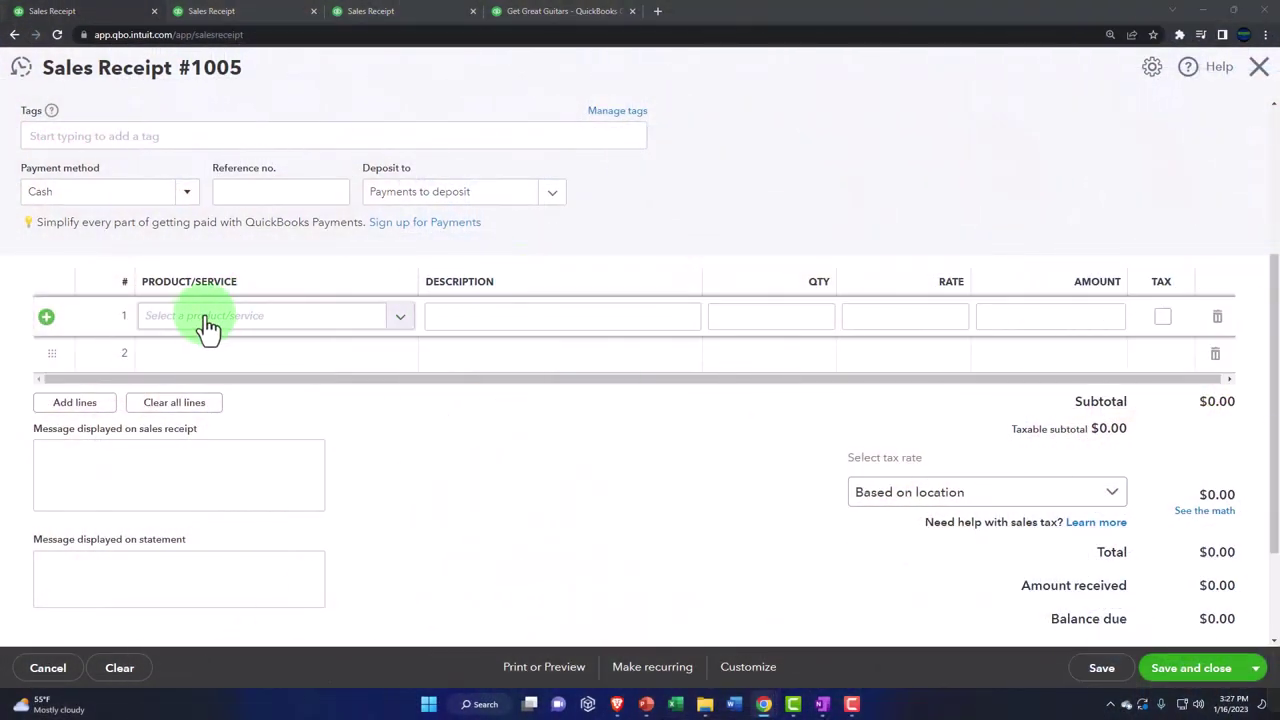
left_click(195, 327)
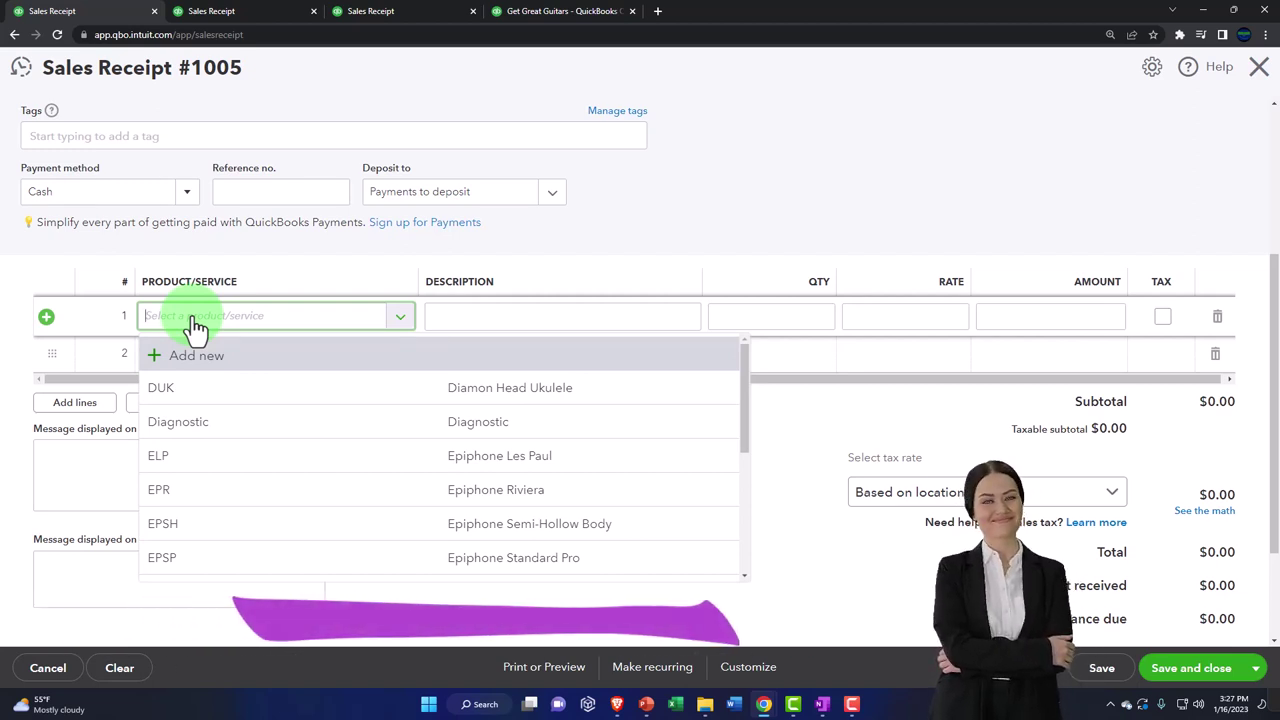
type("d")
key("BackSpace")
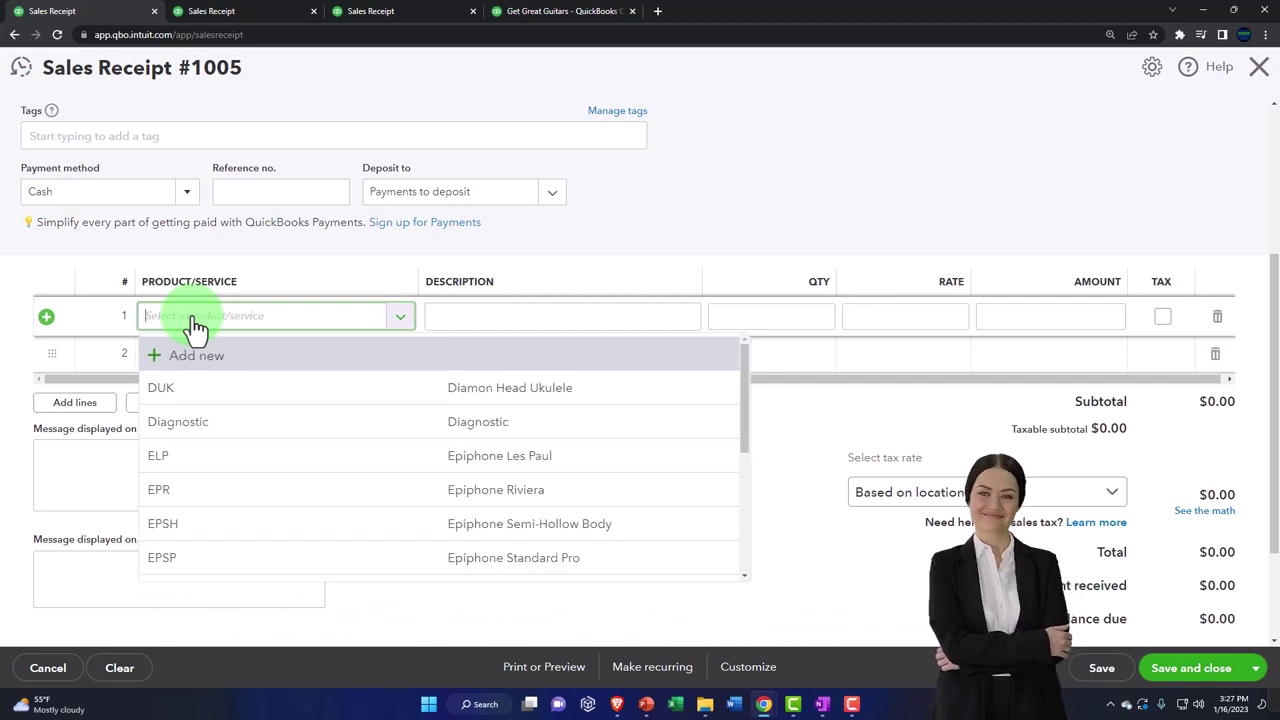
type("dia")
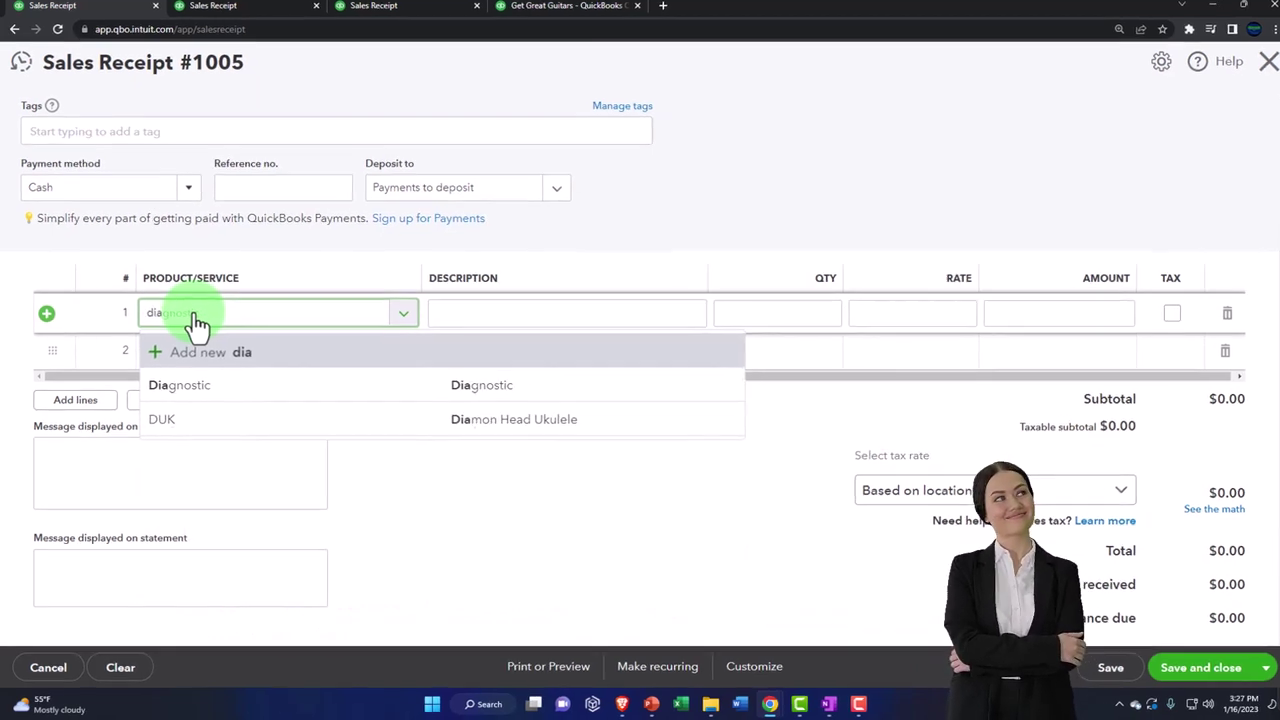
key("Down")
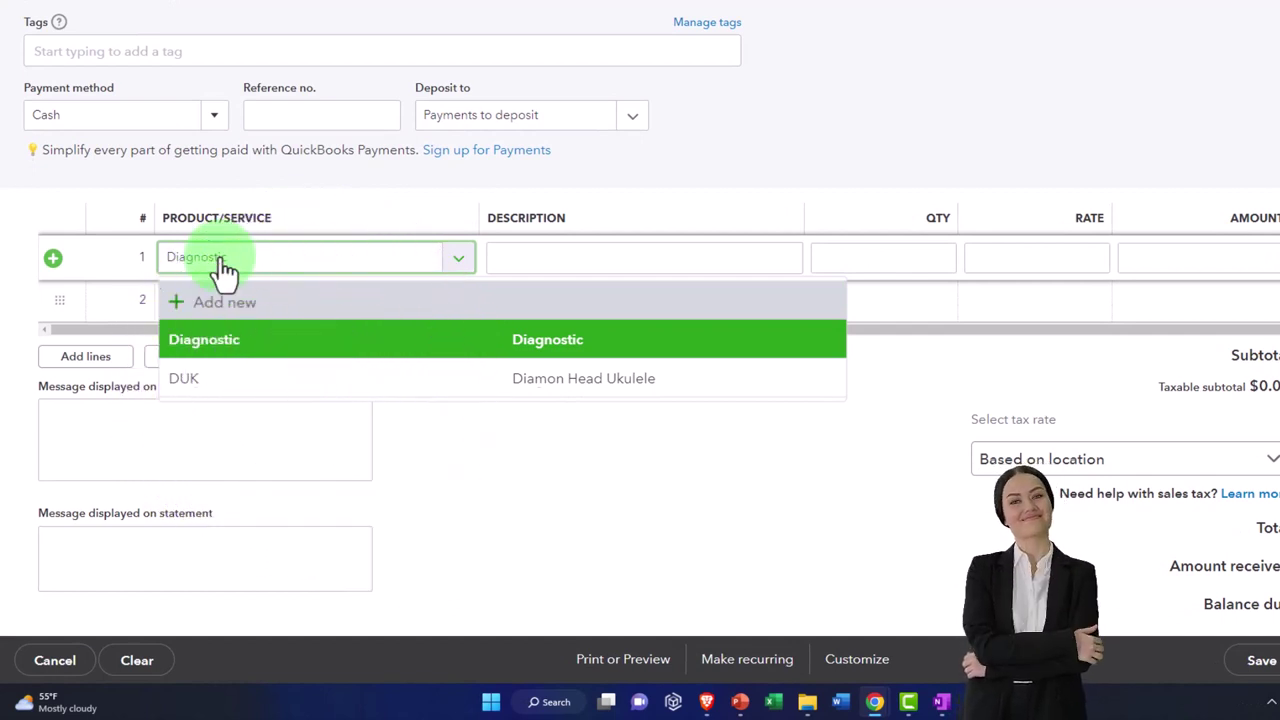
key("Tab")
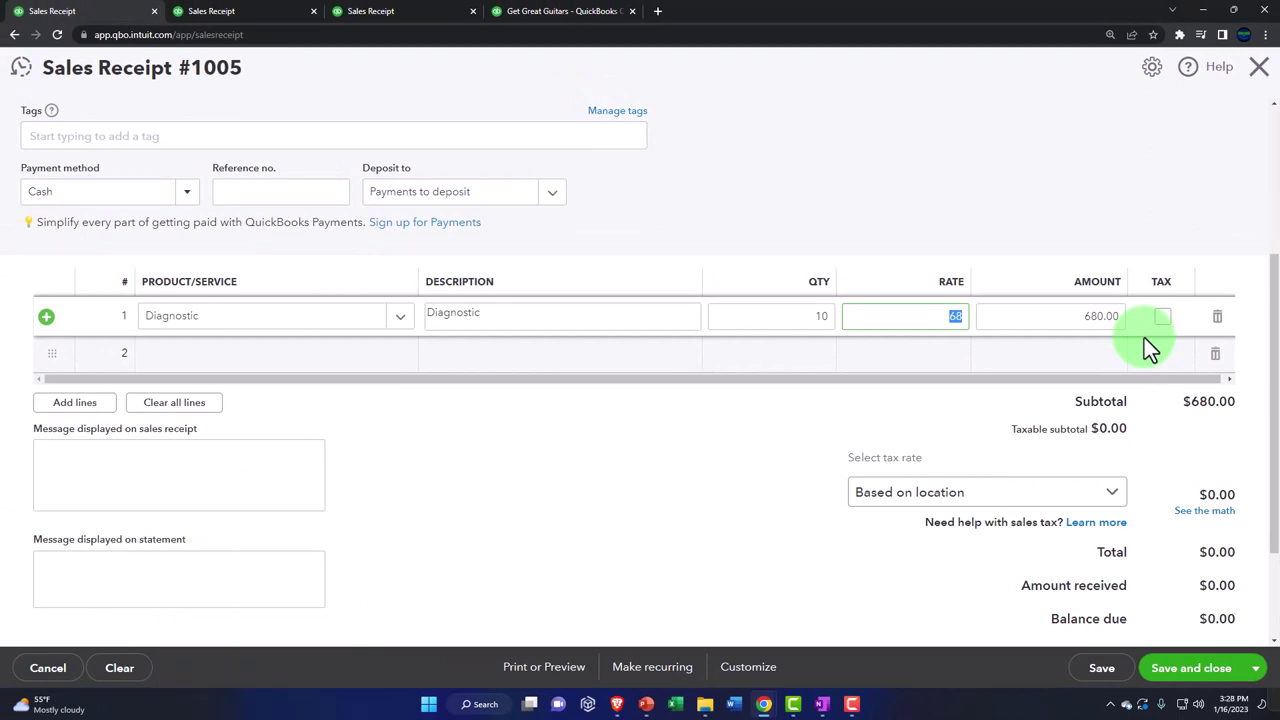
key("Tab")
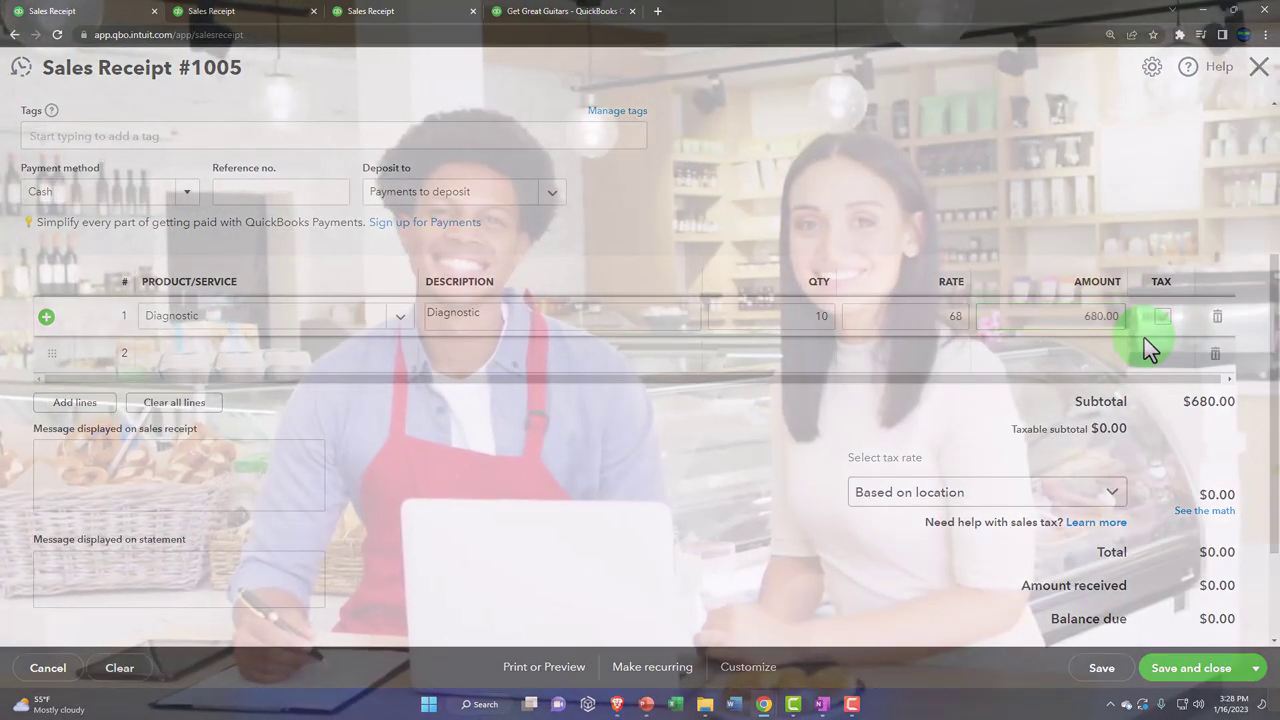
- Add Hourly Service 1 with a quantity of 15 on the receipt's second line
left_click(1144, 338)
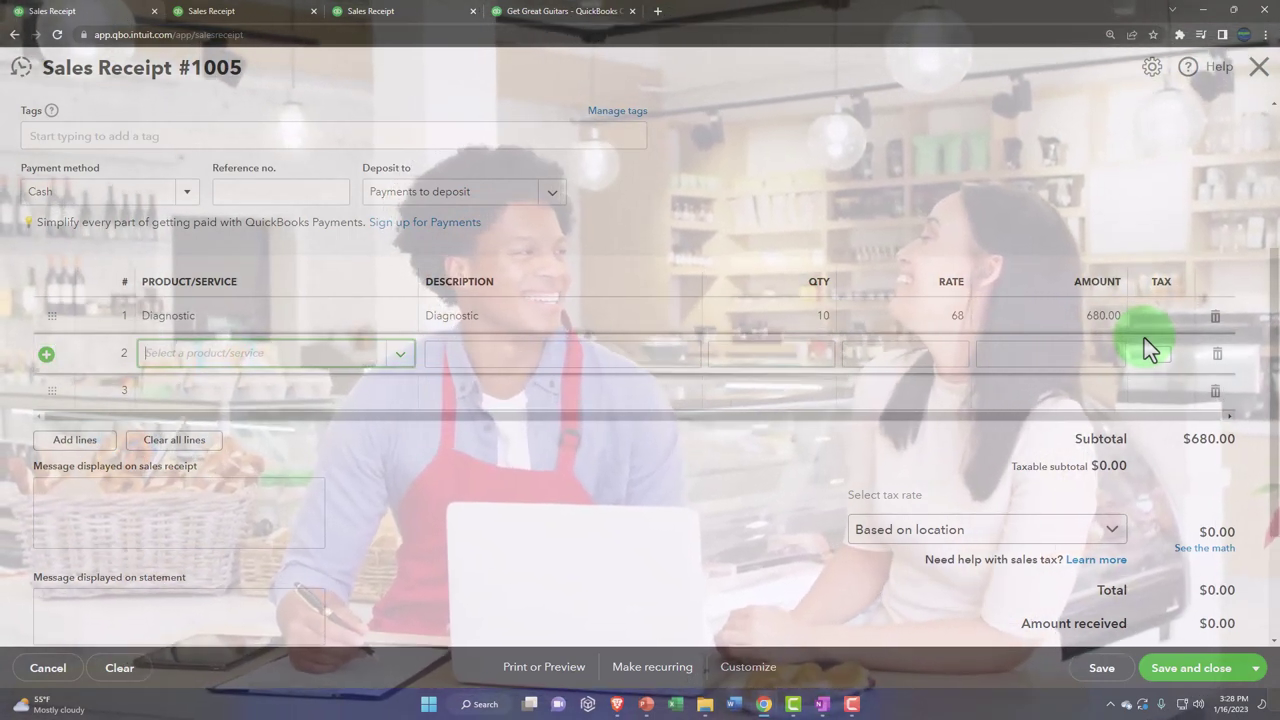
type("h")
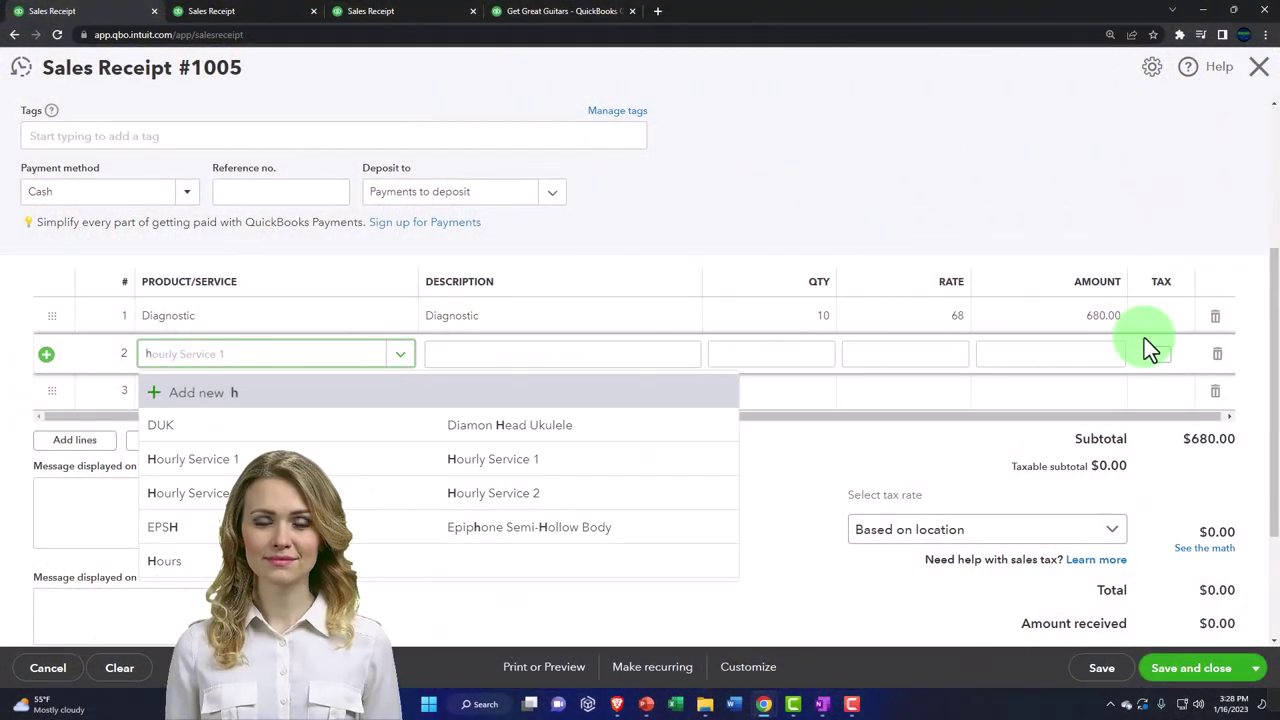
key("Down")
key("Down")
key("Down")
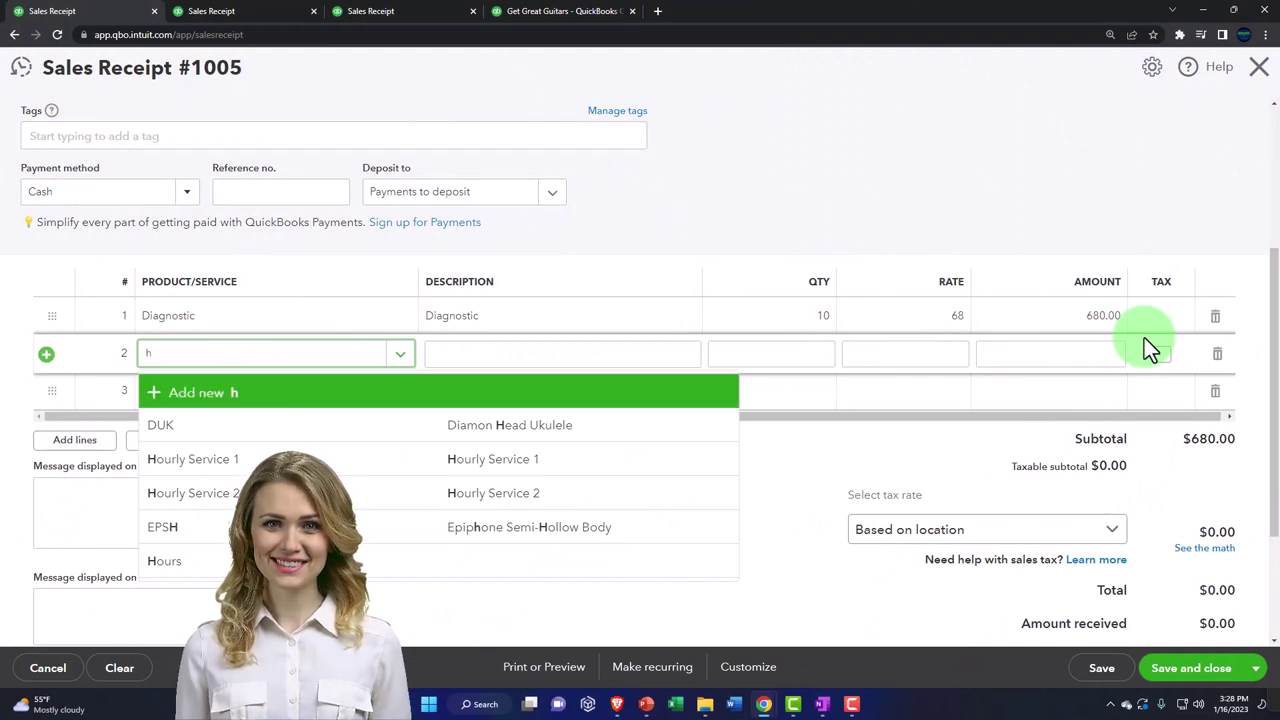
key("Return")
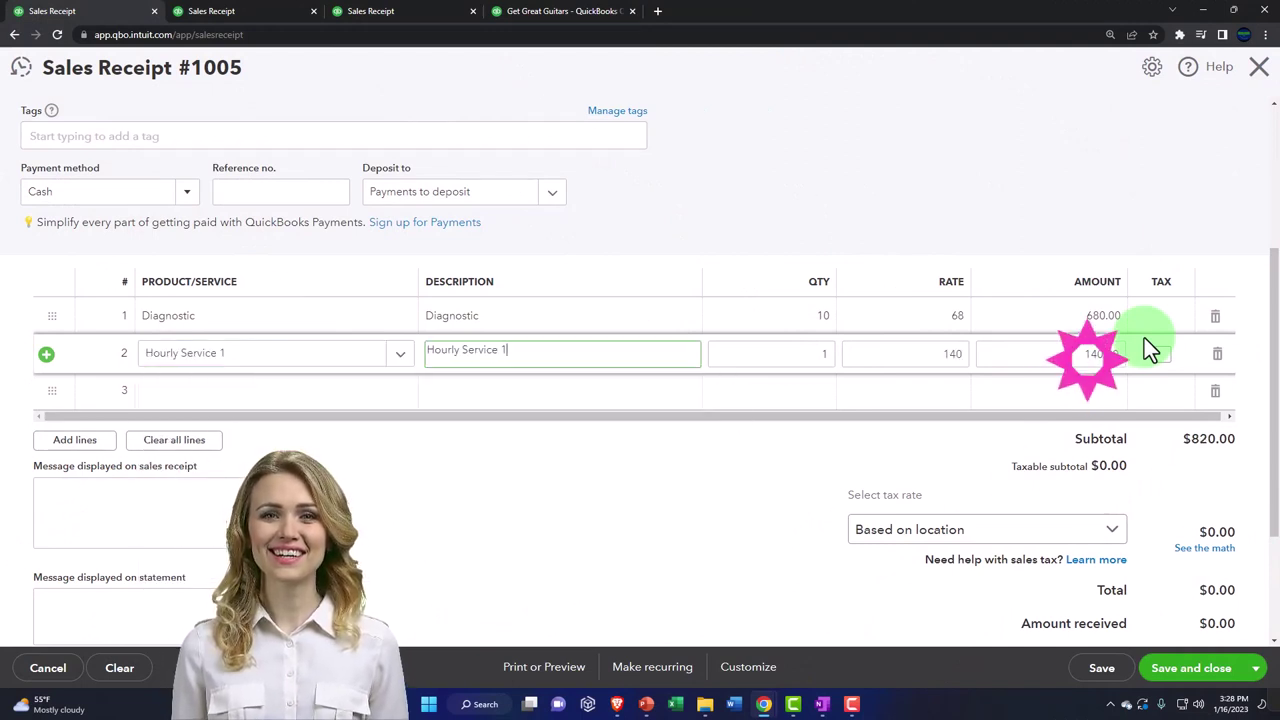
key("Tab")
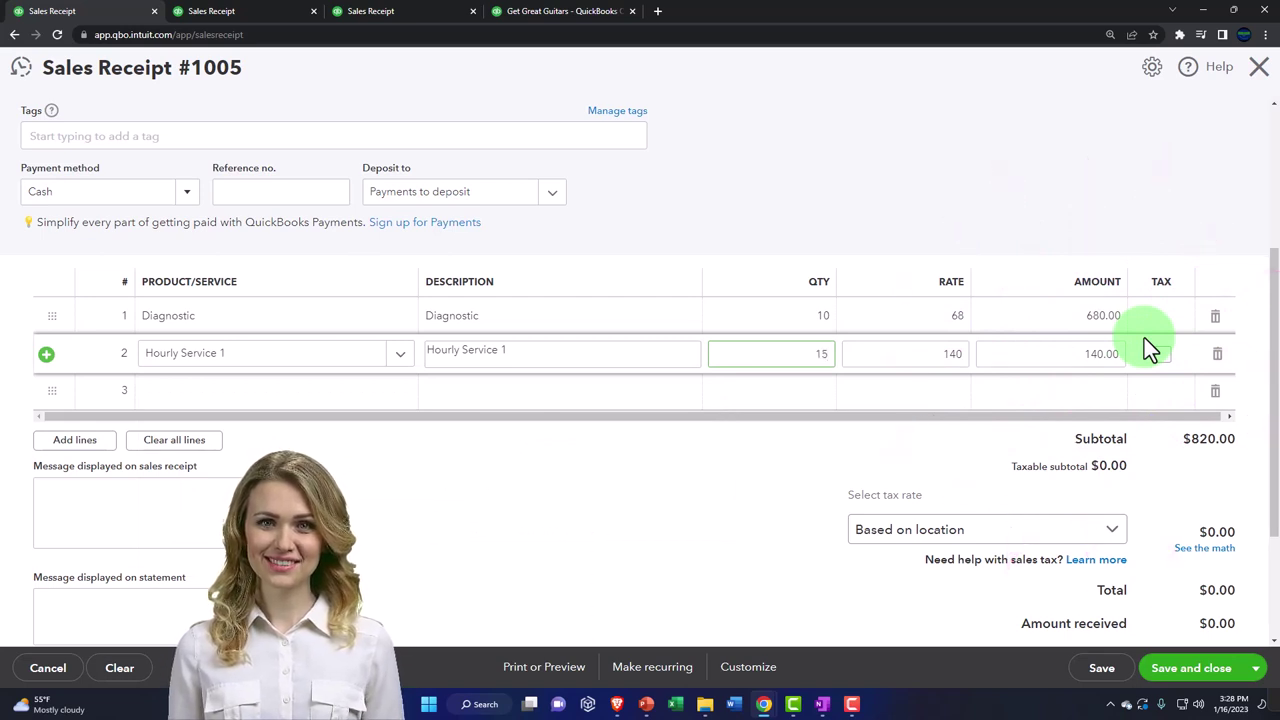
type("15")
key("Tab")
key("Tab")
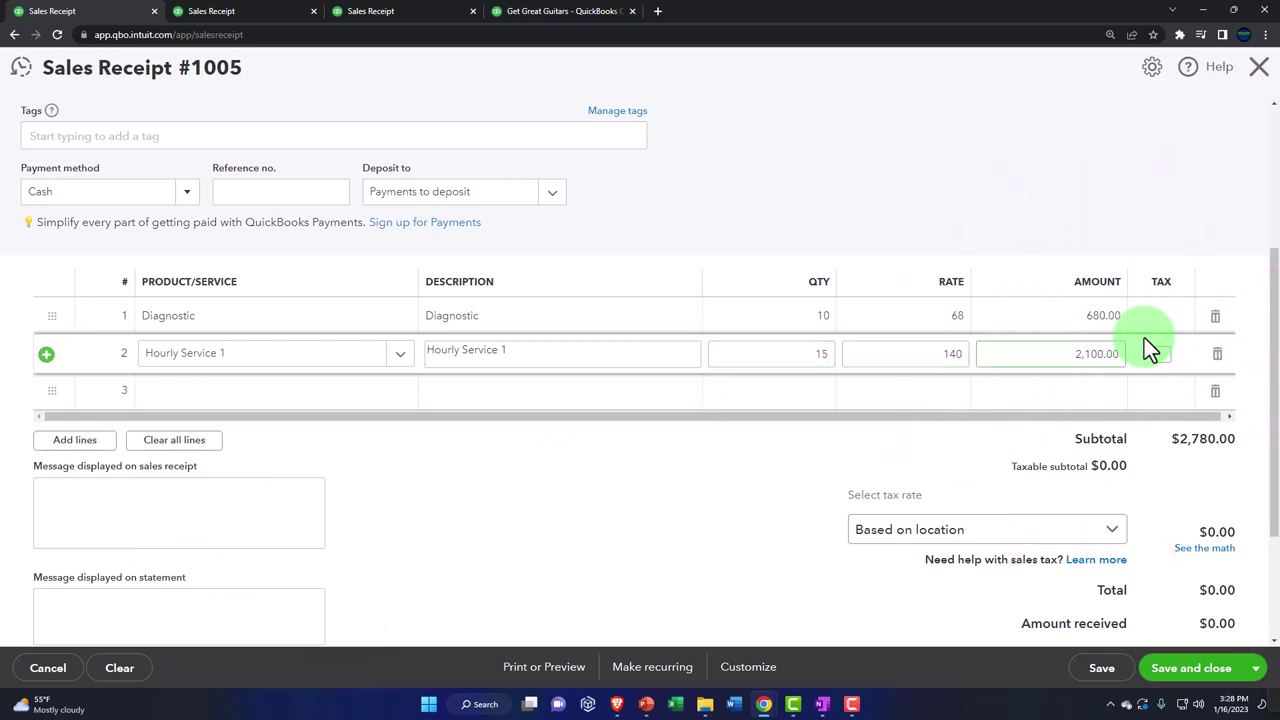
- Add the Tunning Support service with a quantity of 12 on the receipt's third line
key("Tab")
key("Tab")
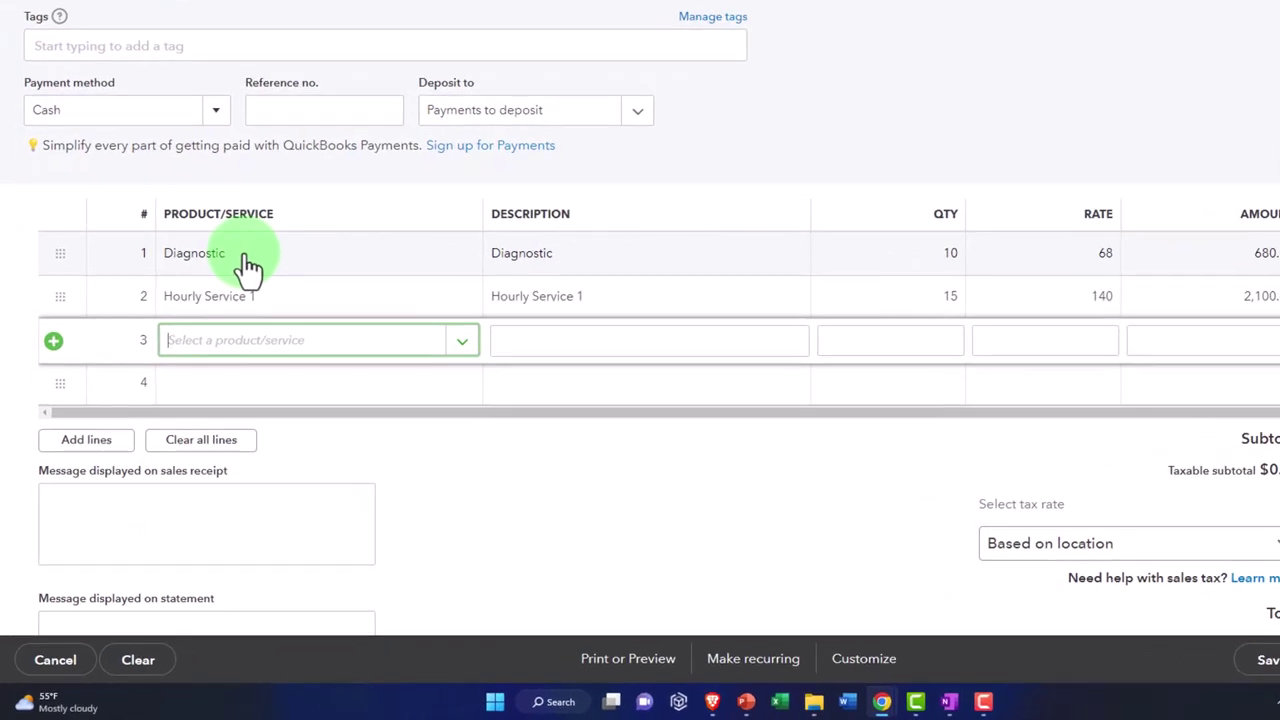
type("T")
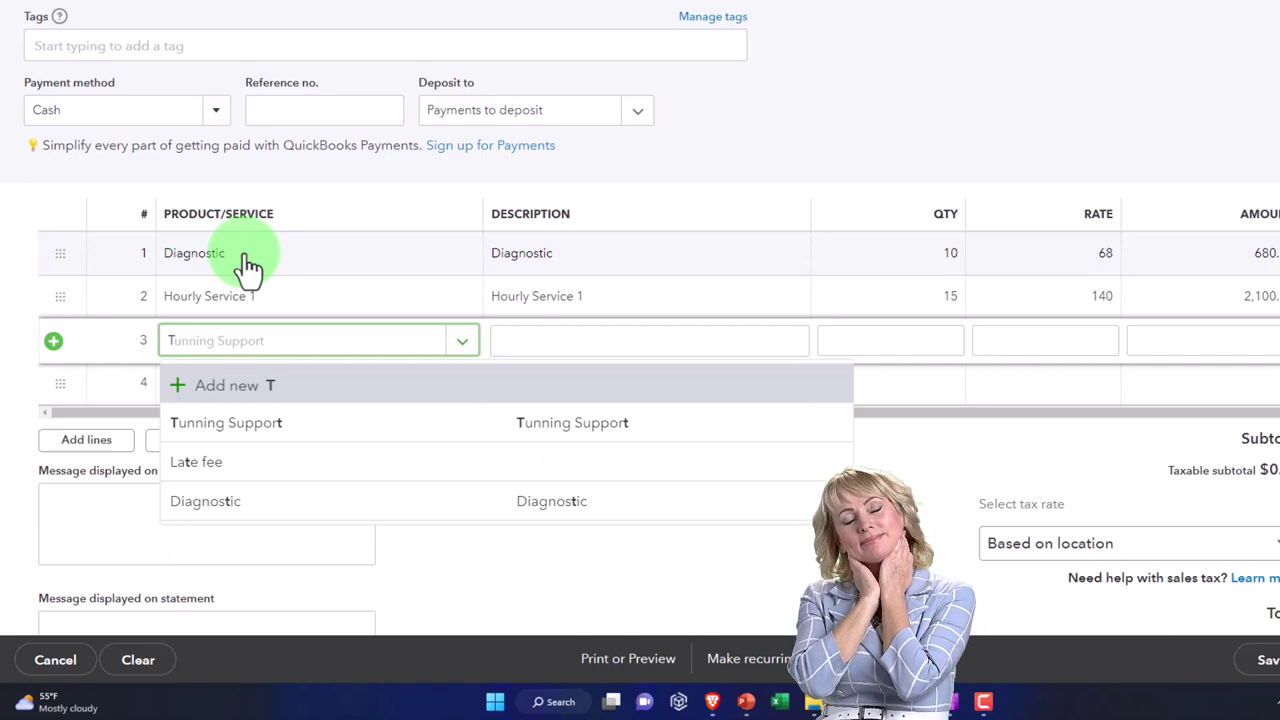
key("Down")
key("Down")
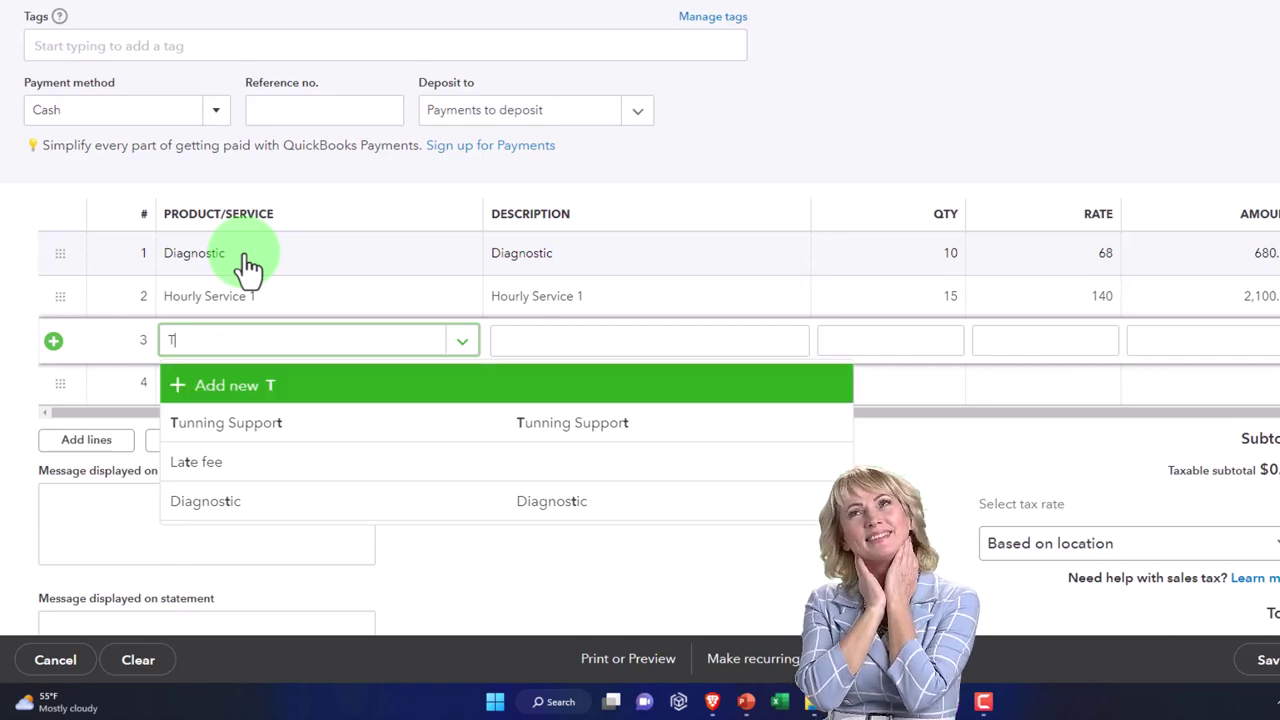
key("Tab")
key("Tab")
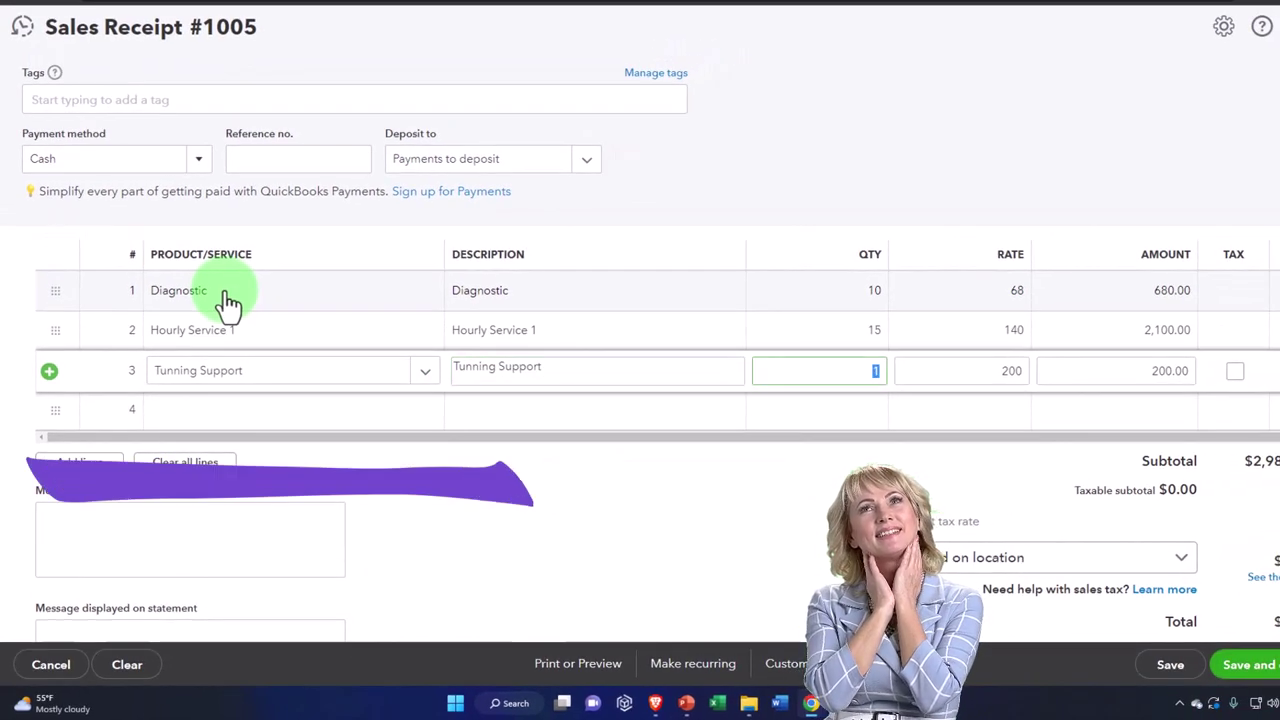
type("12")
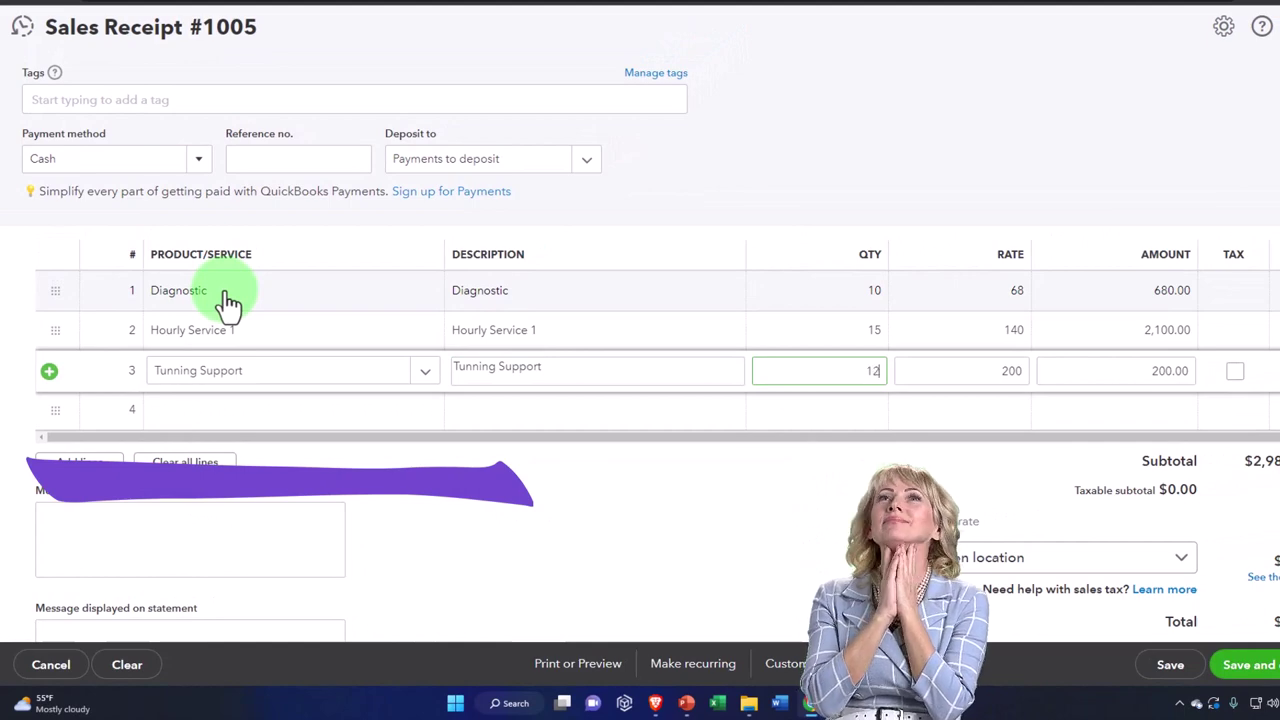
- Complete the Tunning Support line, then save and close the sales receipt
key("Tab")
key("Tab")
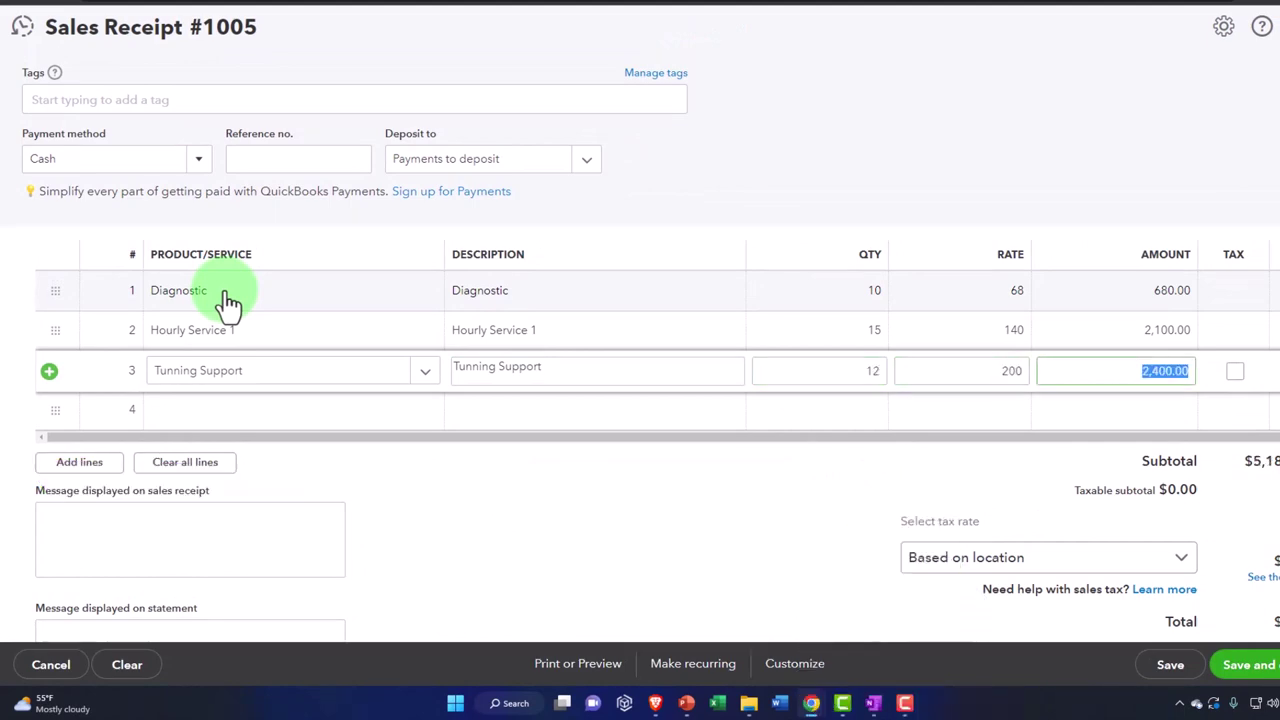
key("Tab")
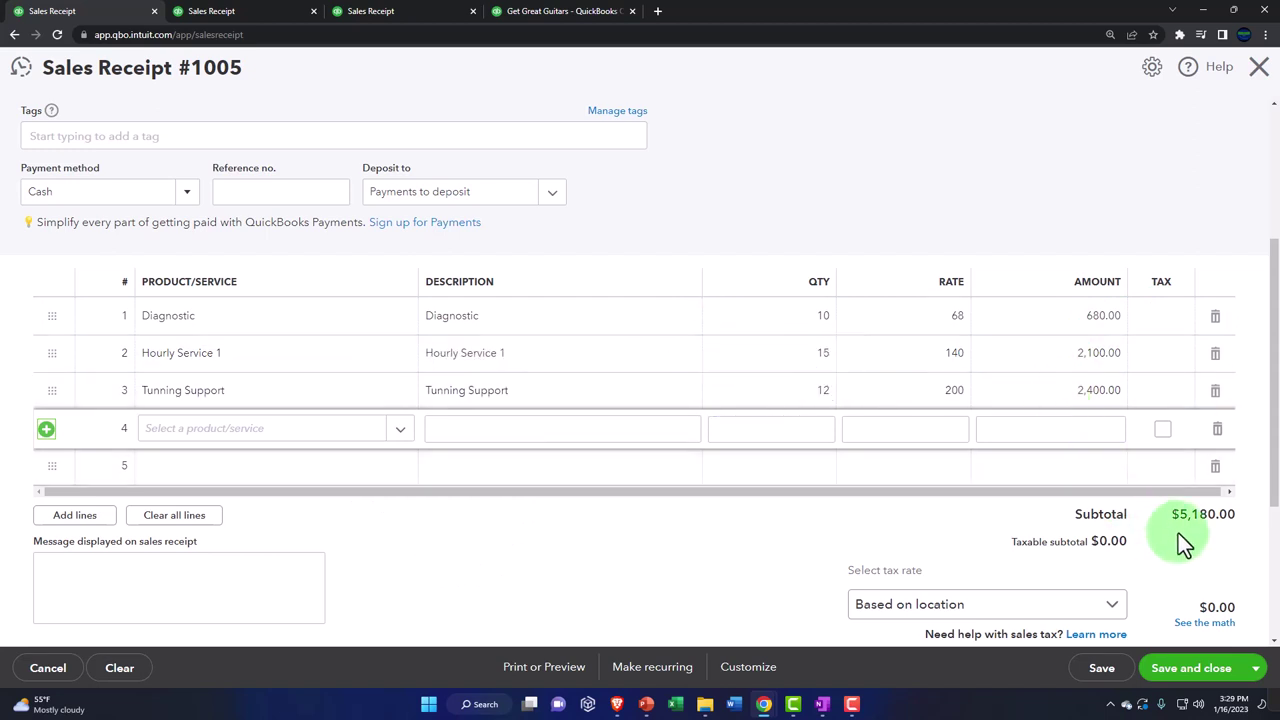
scroll(1178, 533, "down", 3)
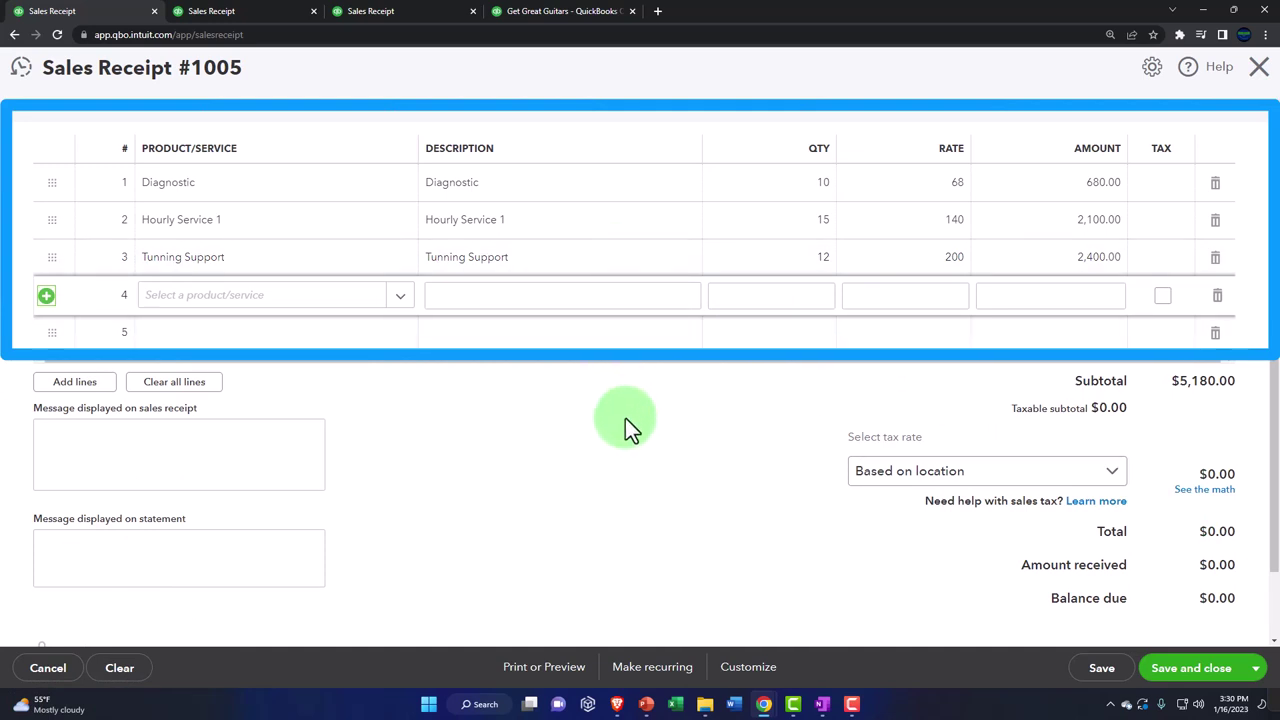
scroll(625, 420, "up", 1)
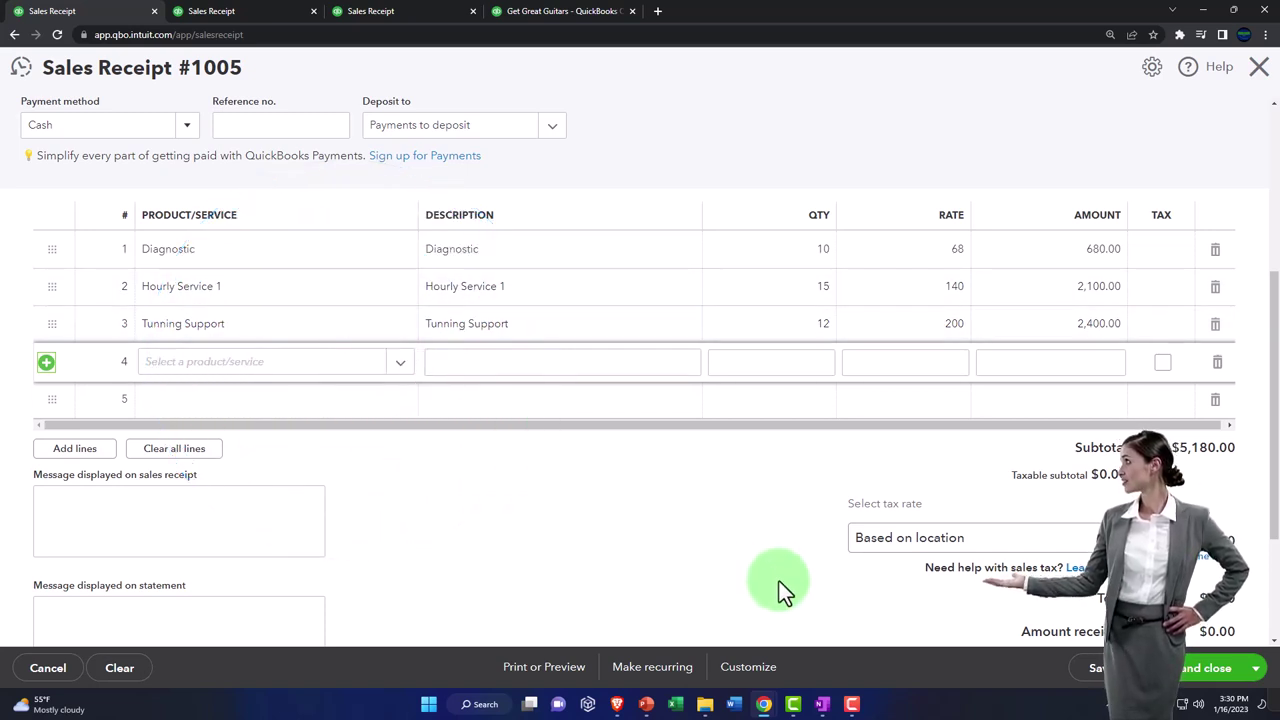
left_click(1188, 680)
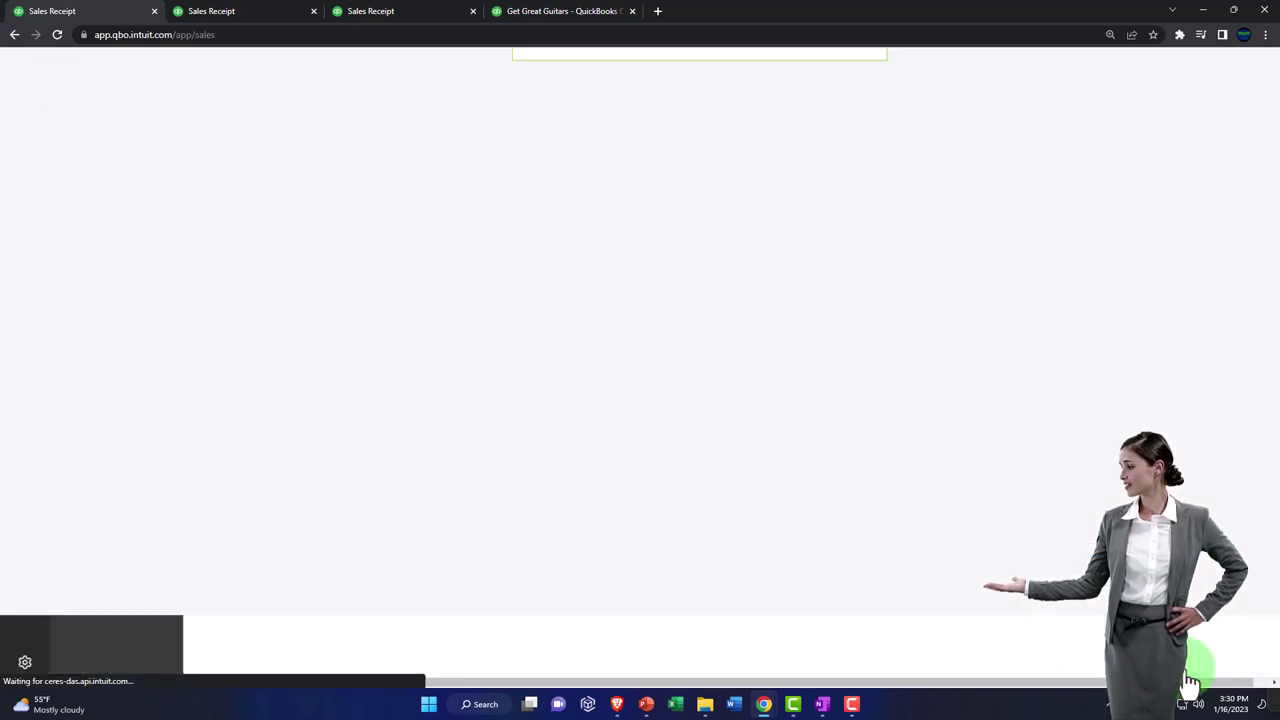
- Rerun the 2023 Balance Sheet report and examine the Payments to deposit account under Other Current Assets
left_click(257, 11)
scroll(255, 258, "up", 5)
left_click(750, 258)
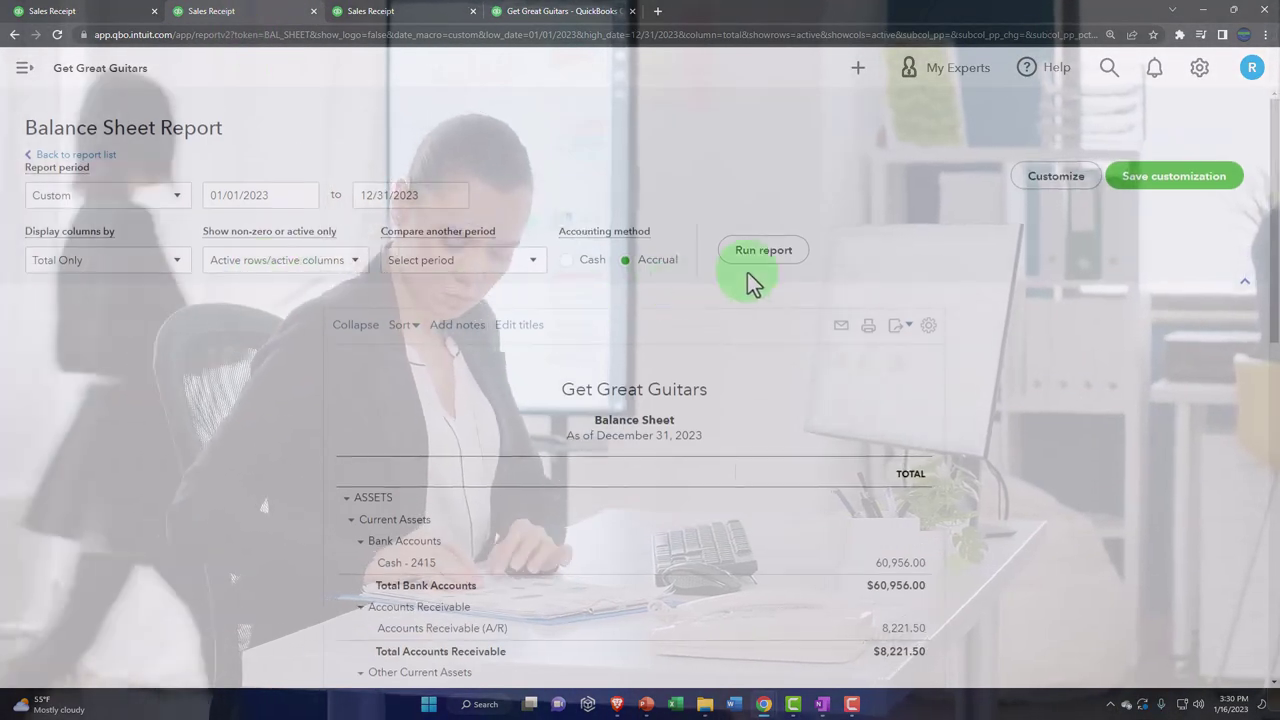
scroll(689, 366, "down", 2)
scroll(689, 366, "down", 1)
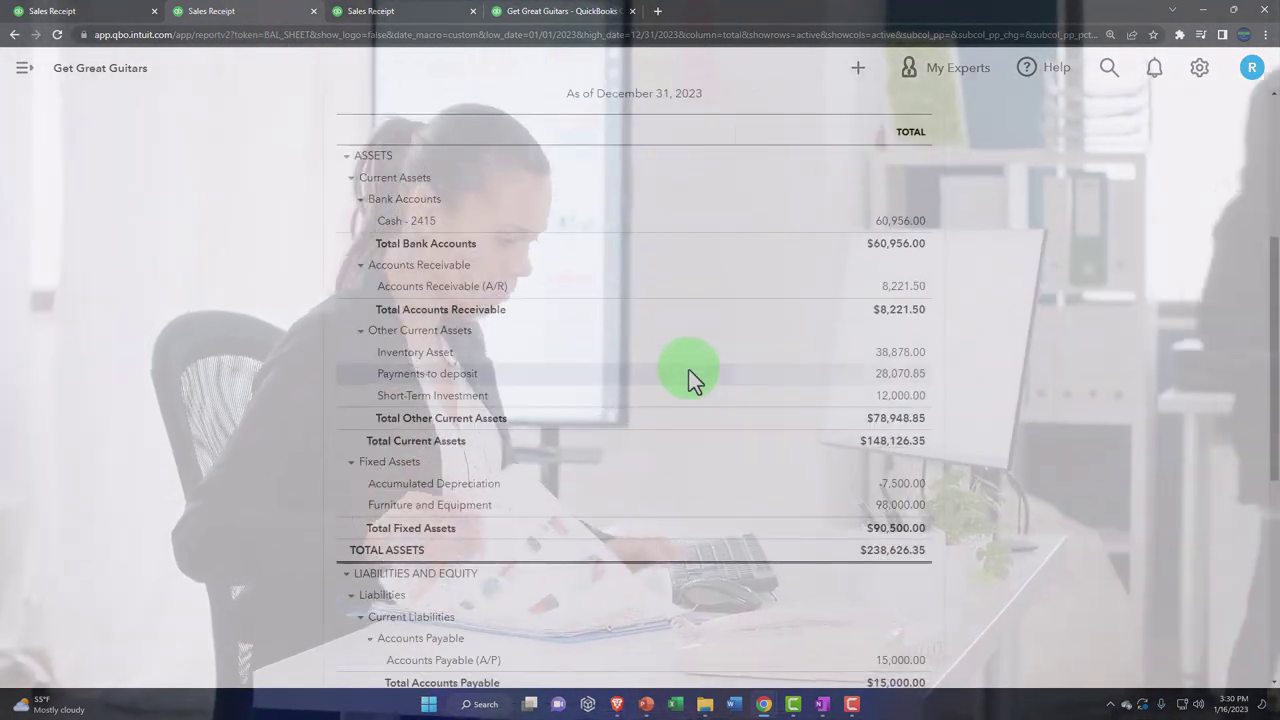
key("ctrl+plus")
key("ctrl+plus")
key("ctrl+plus")
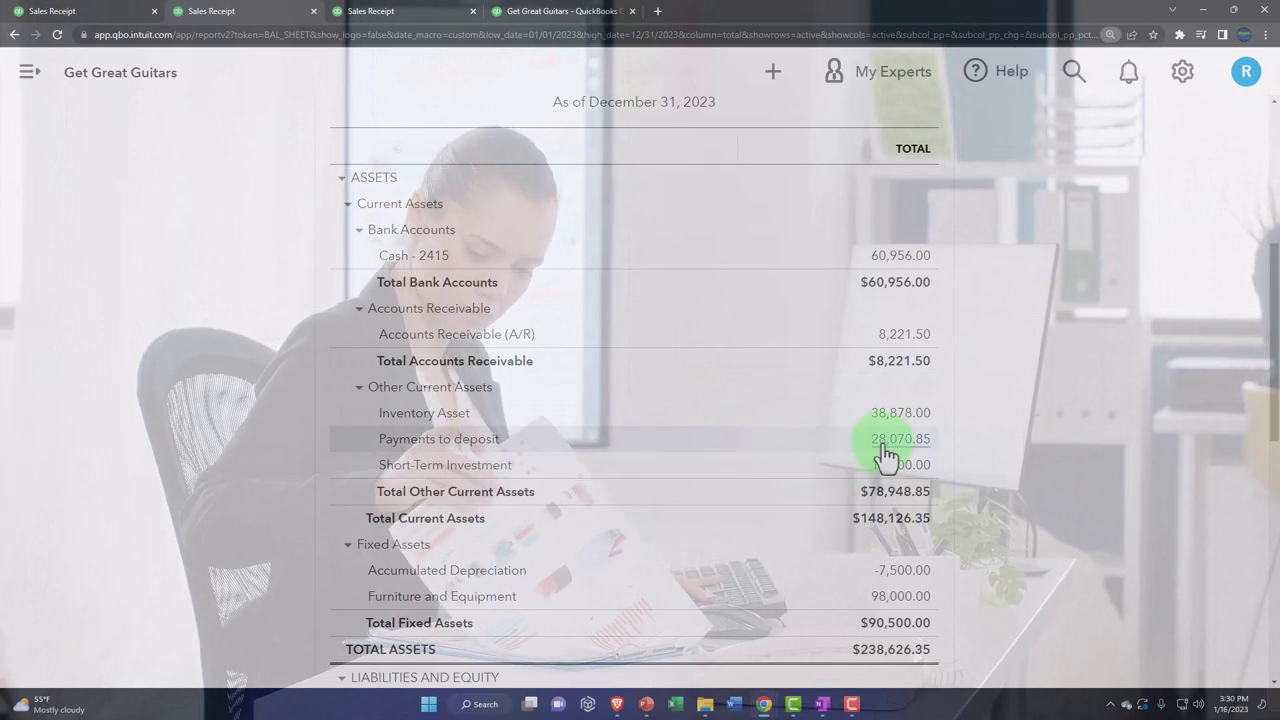
- Drill into Payments to deposit, inspect the new service sales receipt, and return to the Balance Sheet
left_click(885, 447)
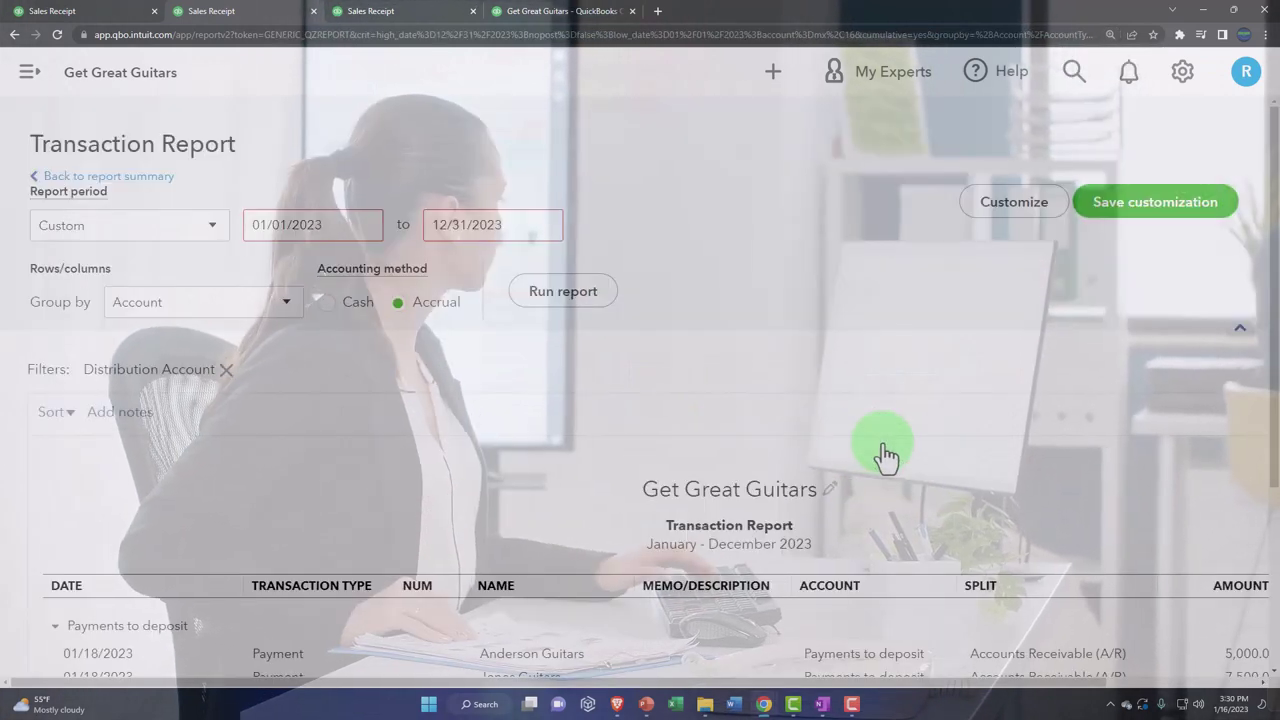
scroll(885, 455, "down", 2)
key("ctrl+minus")
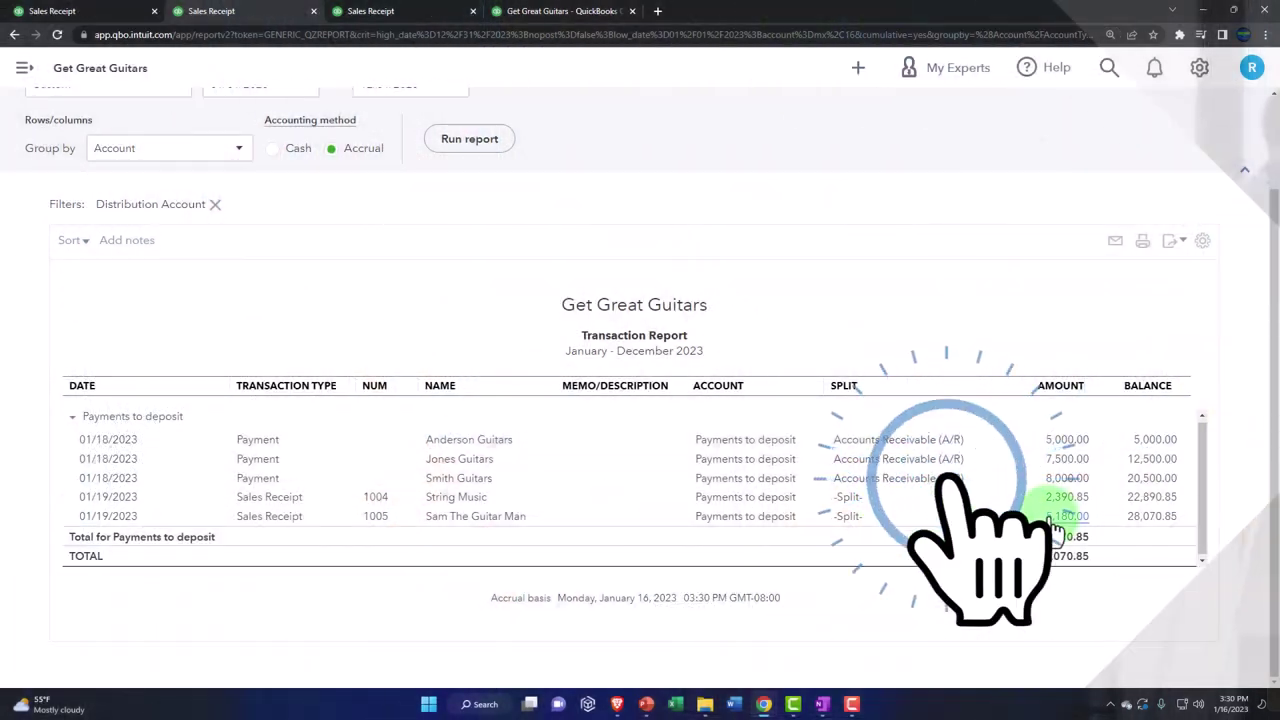
left_click(1053, 517)
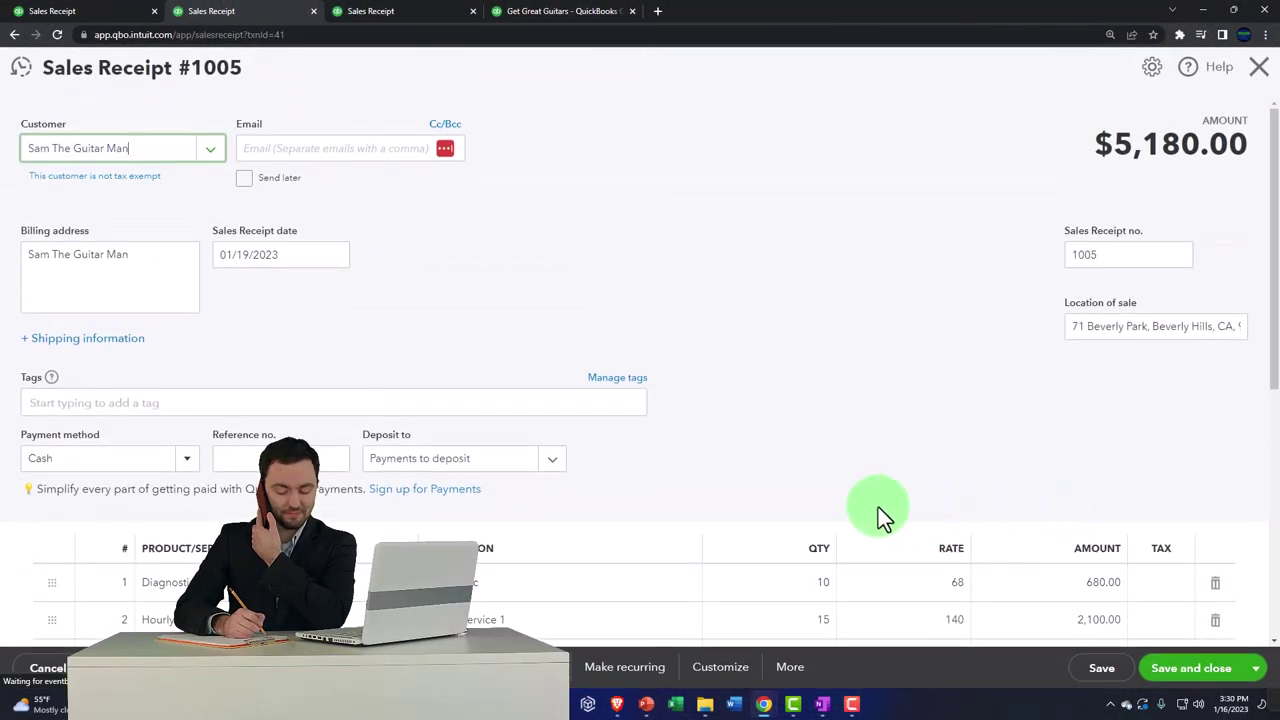
scroll(840, 491, "down", 2)
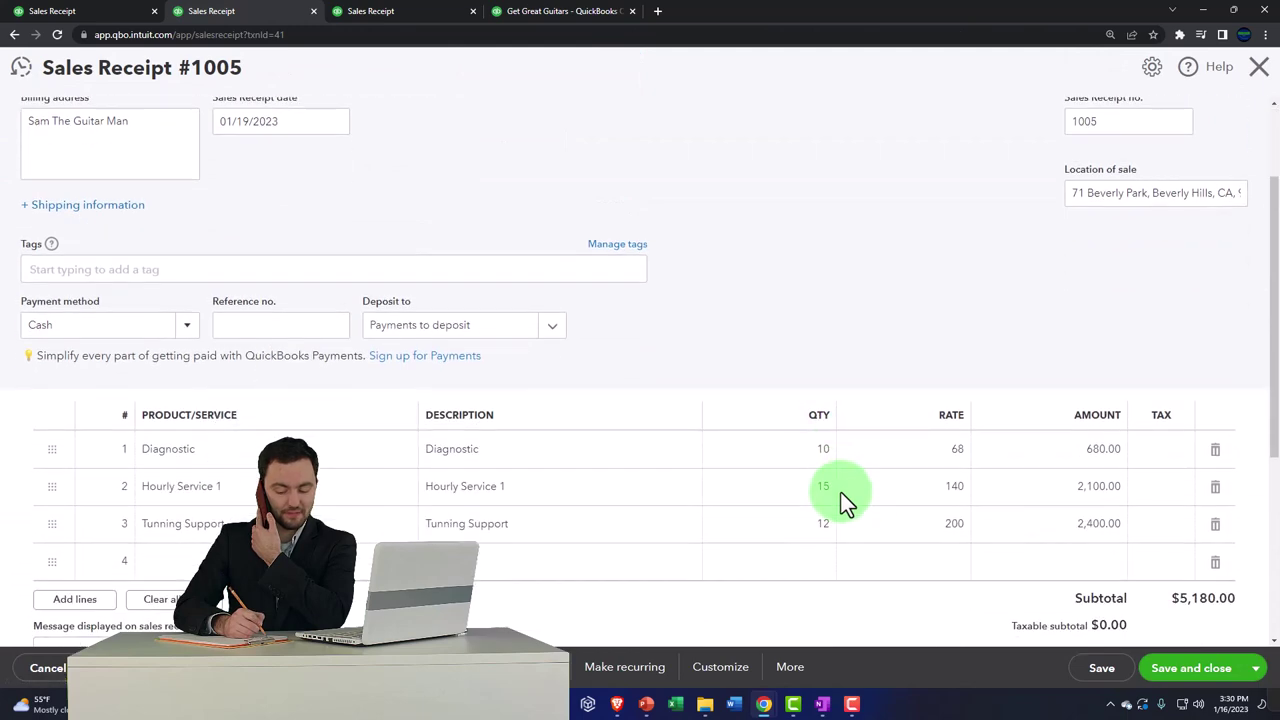
left_click(1262, 84)
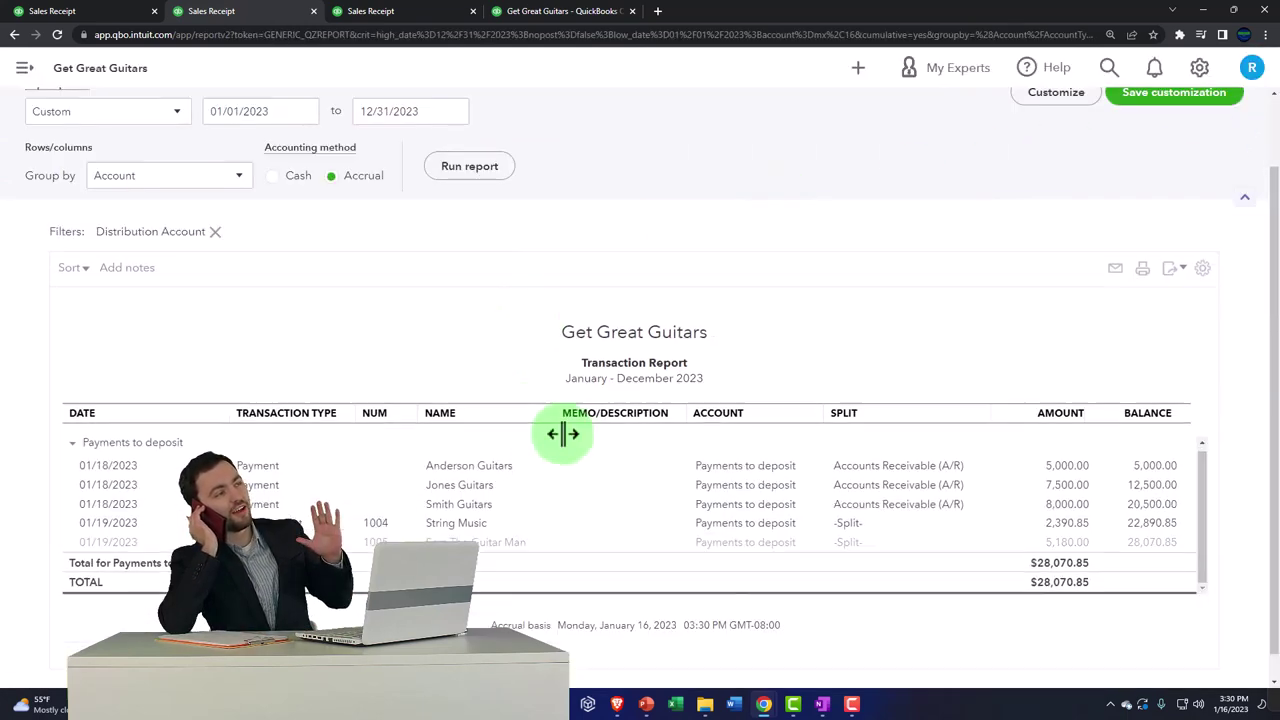
scroll(259, 298, "up", 2)
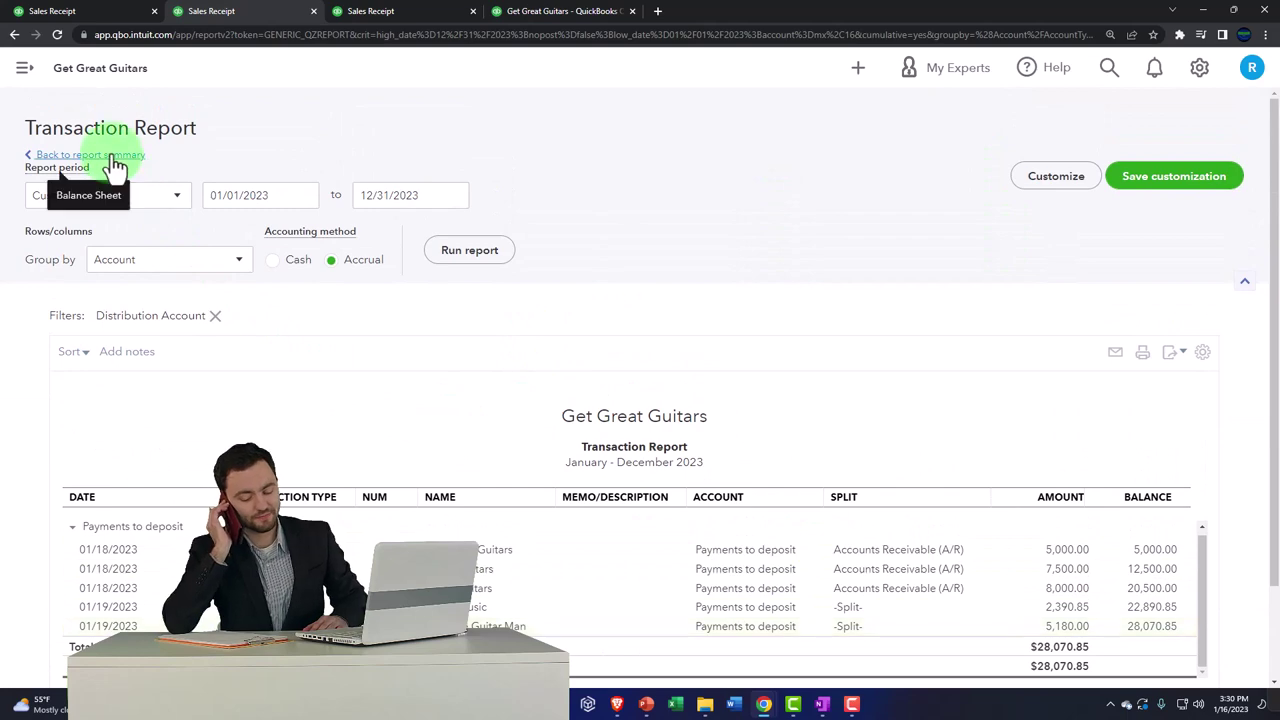
left_click(110, 157)
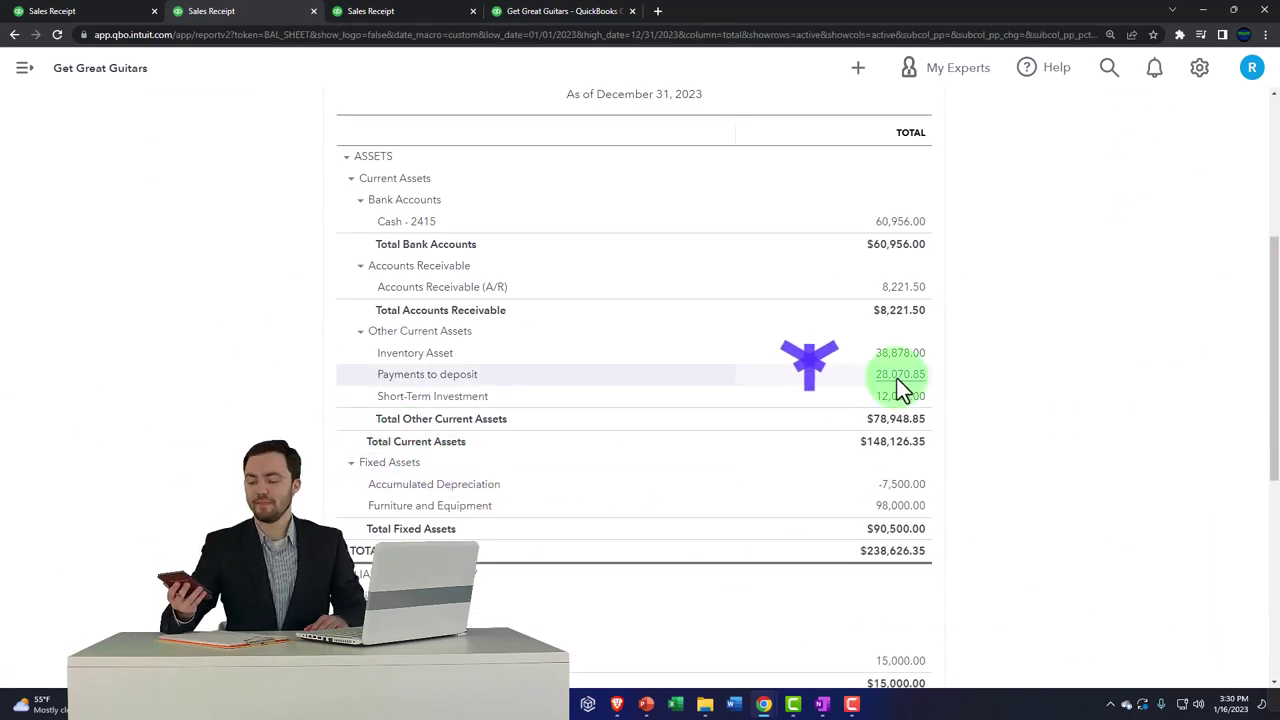
- Open a new bank deposit to examine the payments available for depositing, and close it without saving
left_click(101, 12)
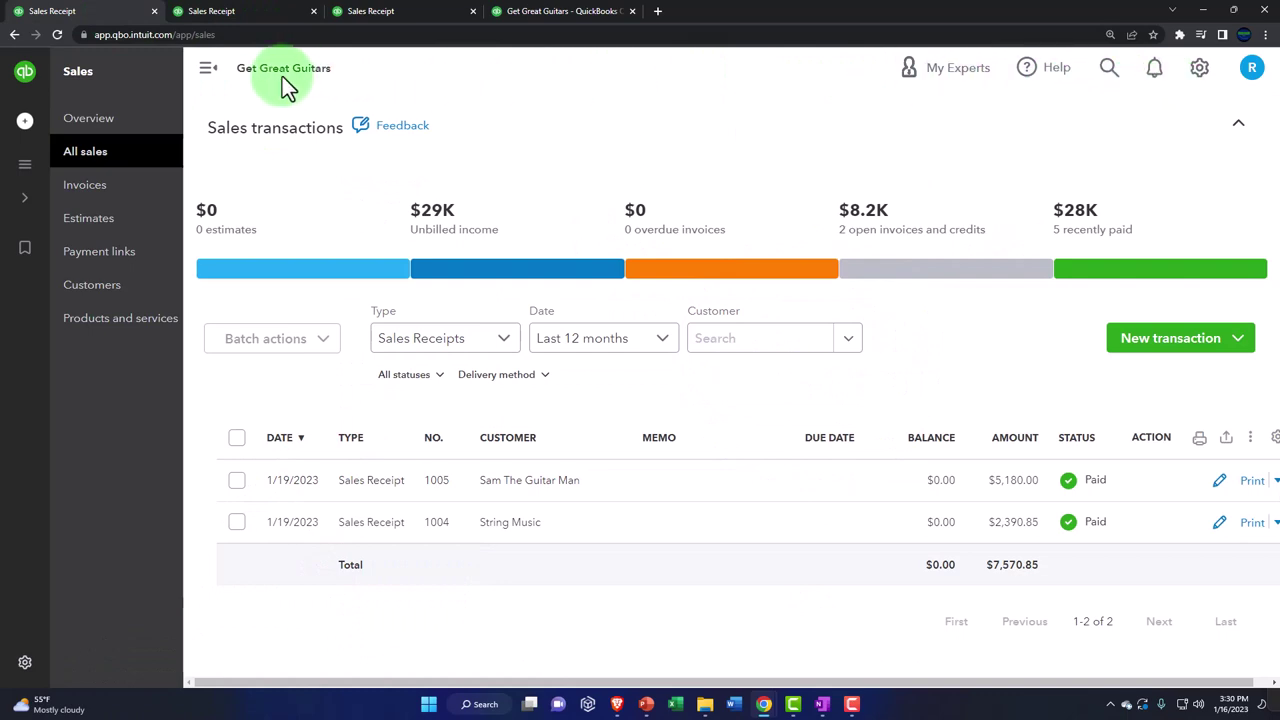
left_click(22, 140)
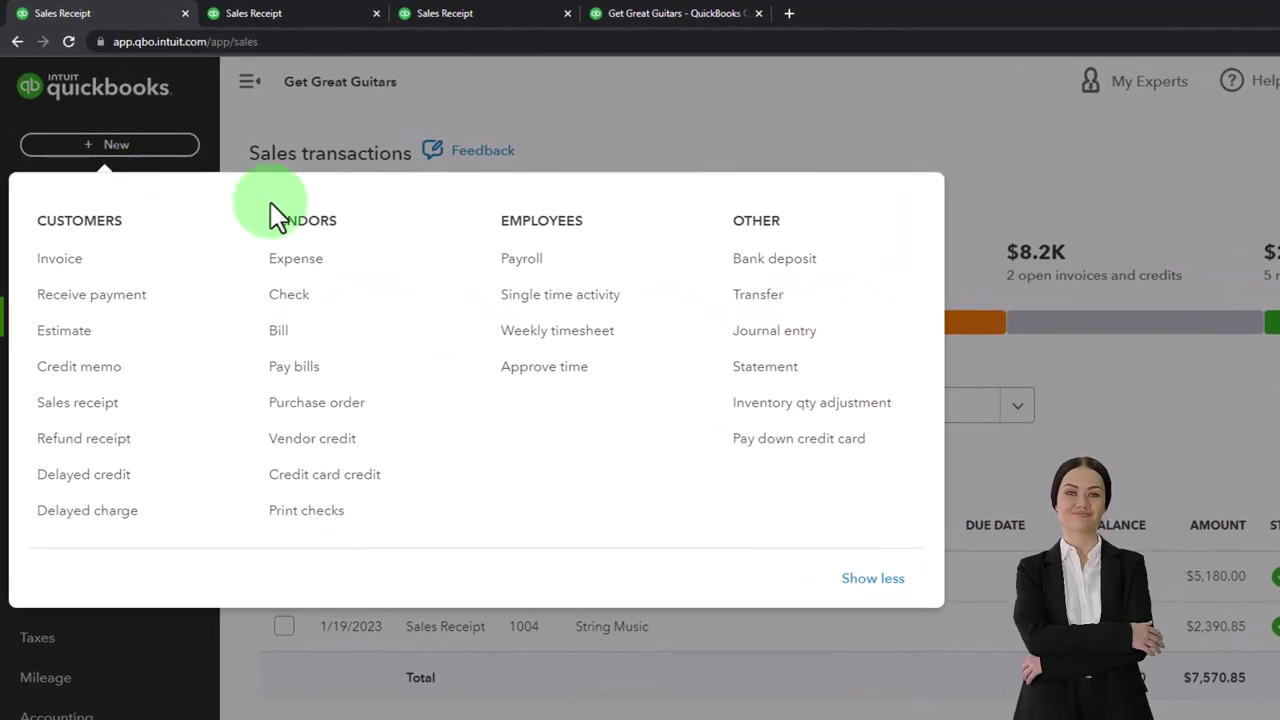
left_click(803, 283)
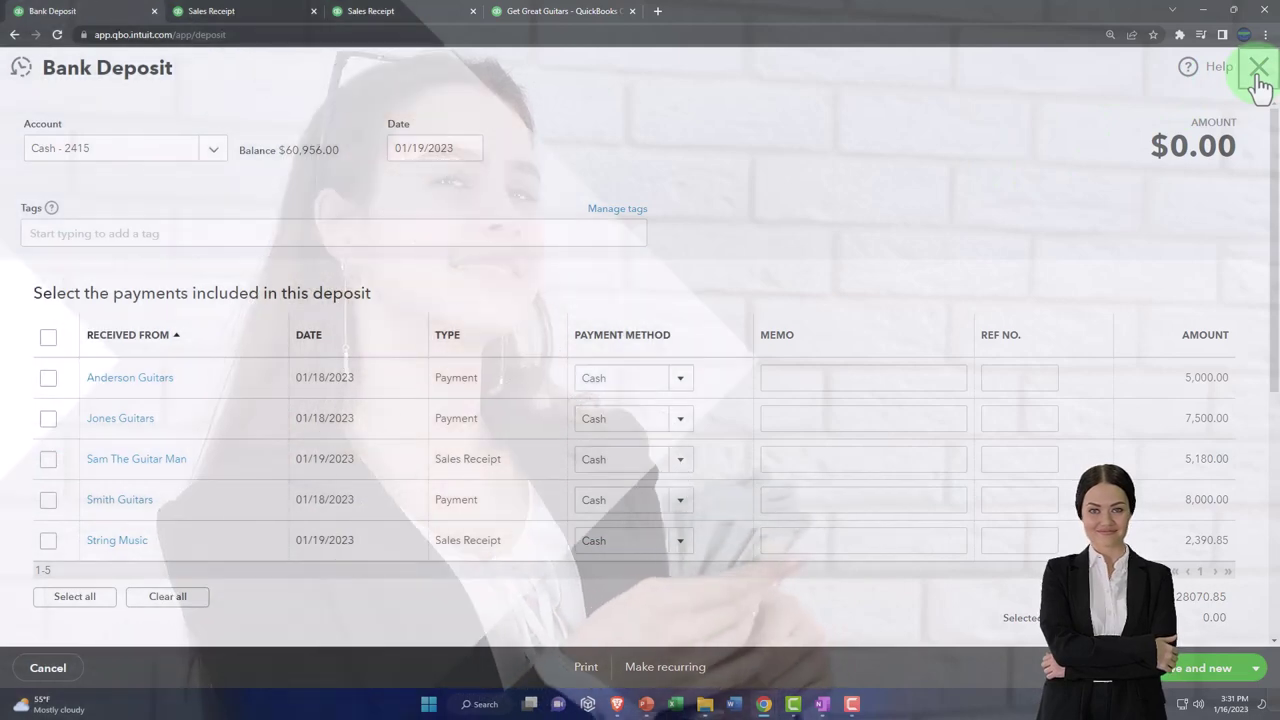
left_click(1259, 68)
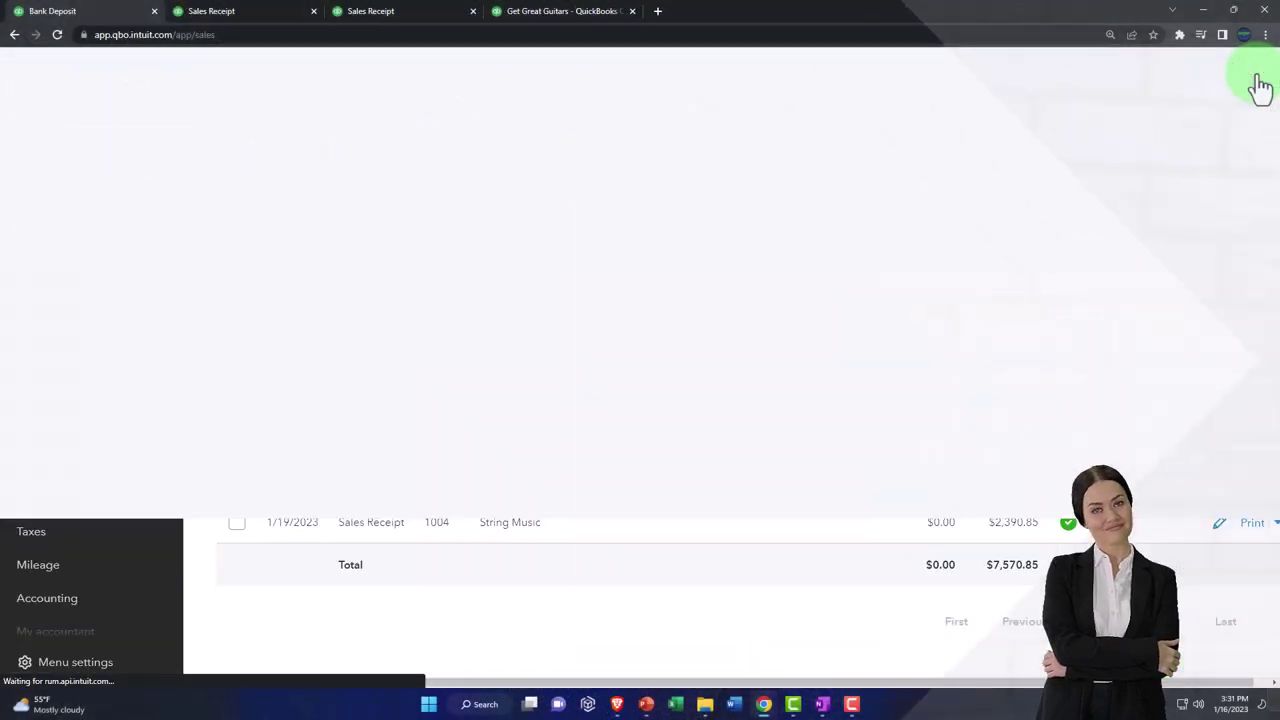
- Rerun the 2023 Profit and Loss report and examine the Services line under Income
left_click(362, 14)
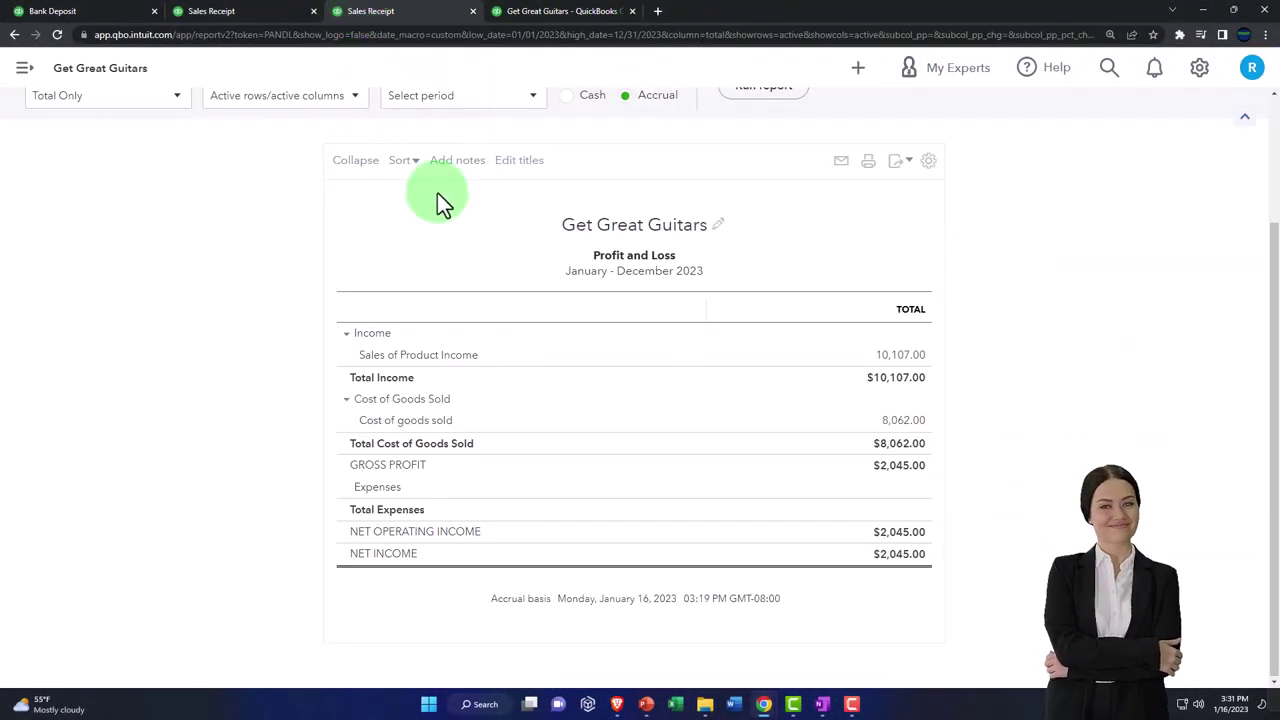
scroll(444, 203, "up", 2)
left_click(773, 248)
scroll(776, 250, "down", 2)
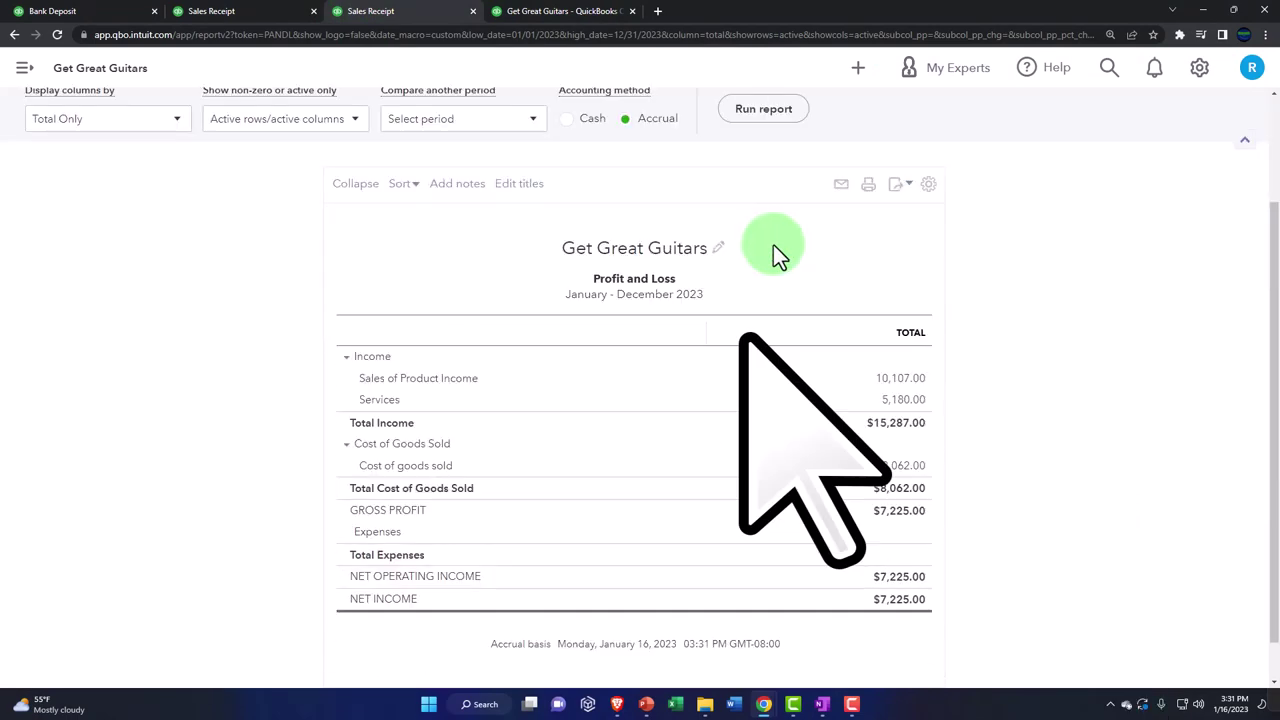
key("ctrl+plus")
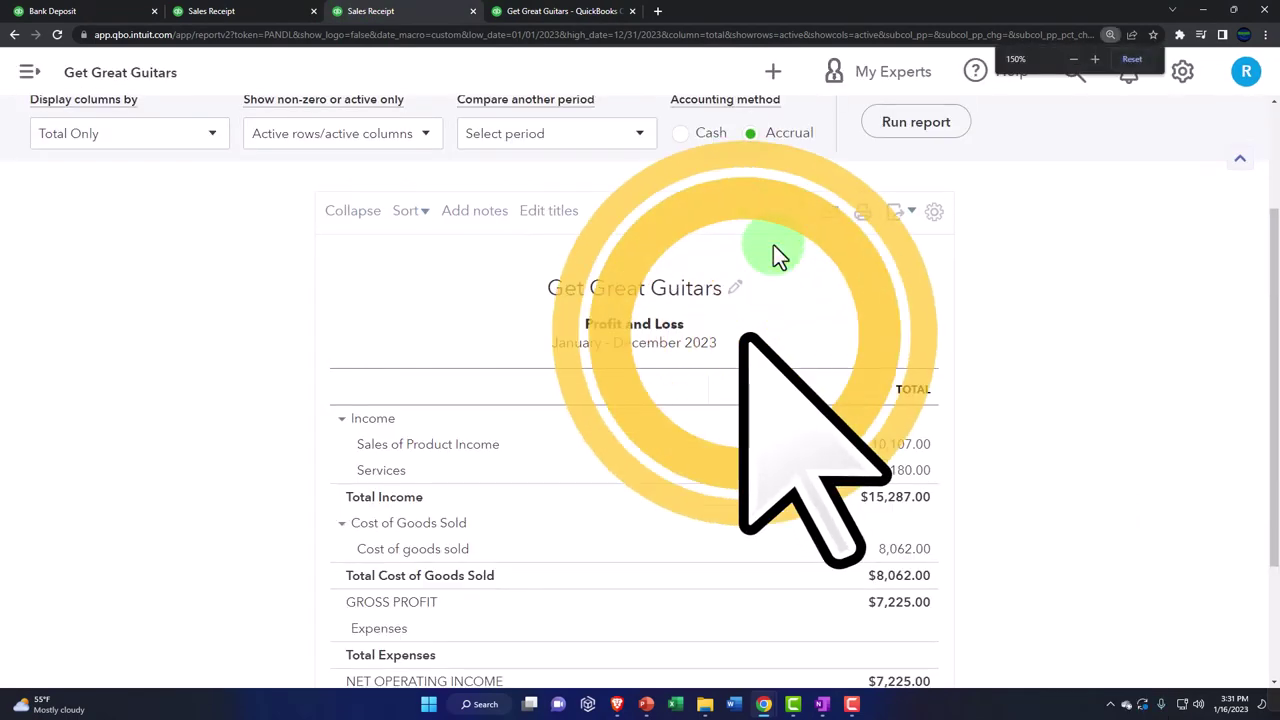
scroll(701, 344, "down", 1)
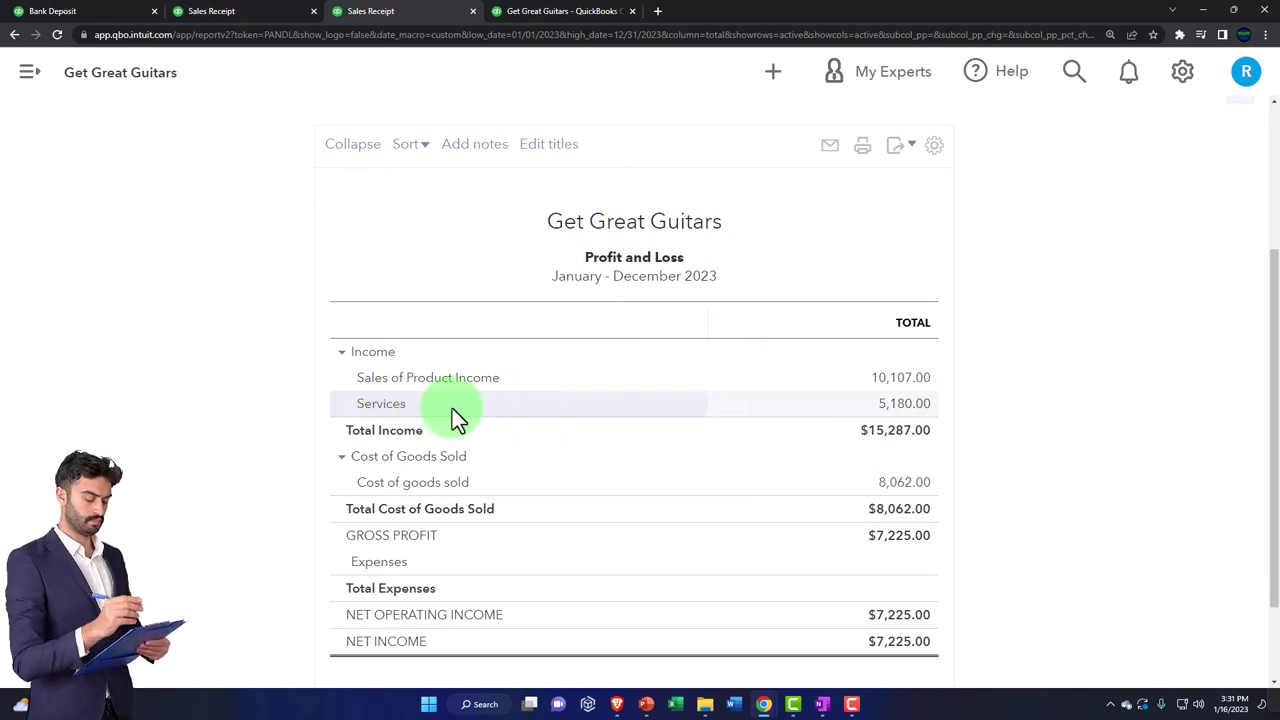
- Drill into the Services income, inspect the sales receipt behind the Tunning Support entry, and return to the Profit and Loss report
left_click(901, 410)
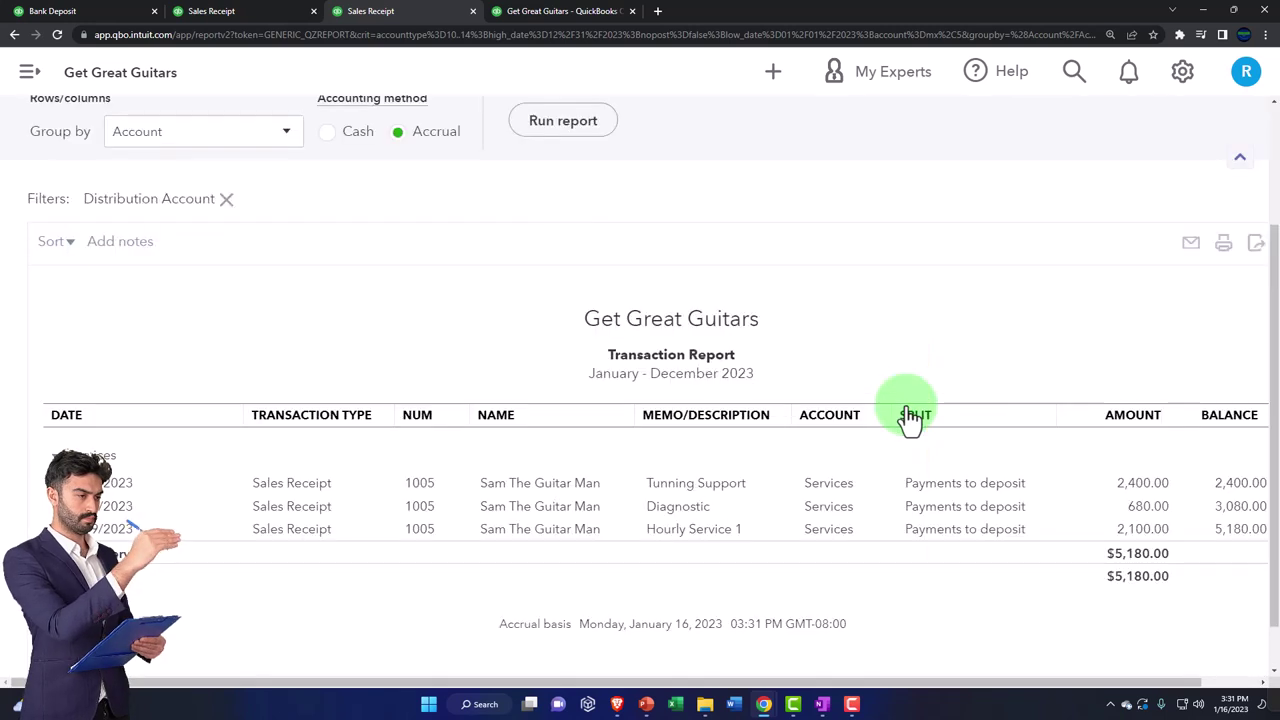
left_click(1127, 486)
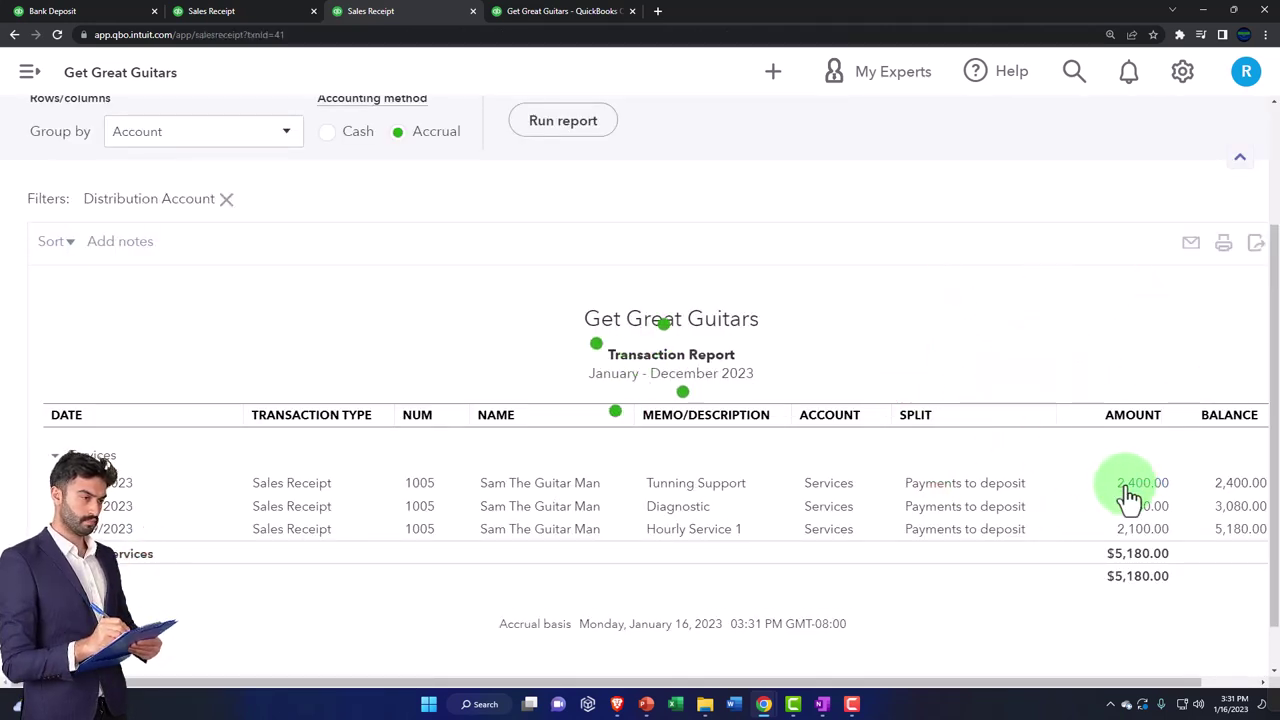
scroll(1045, 463, "down", 5)
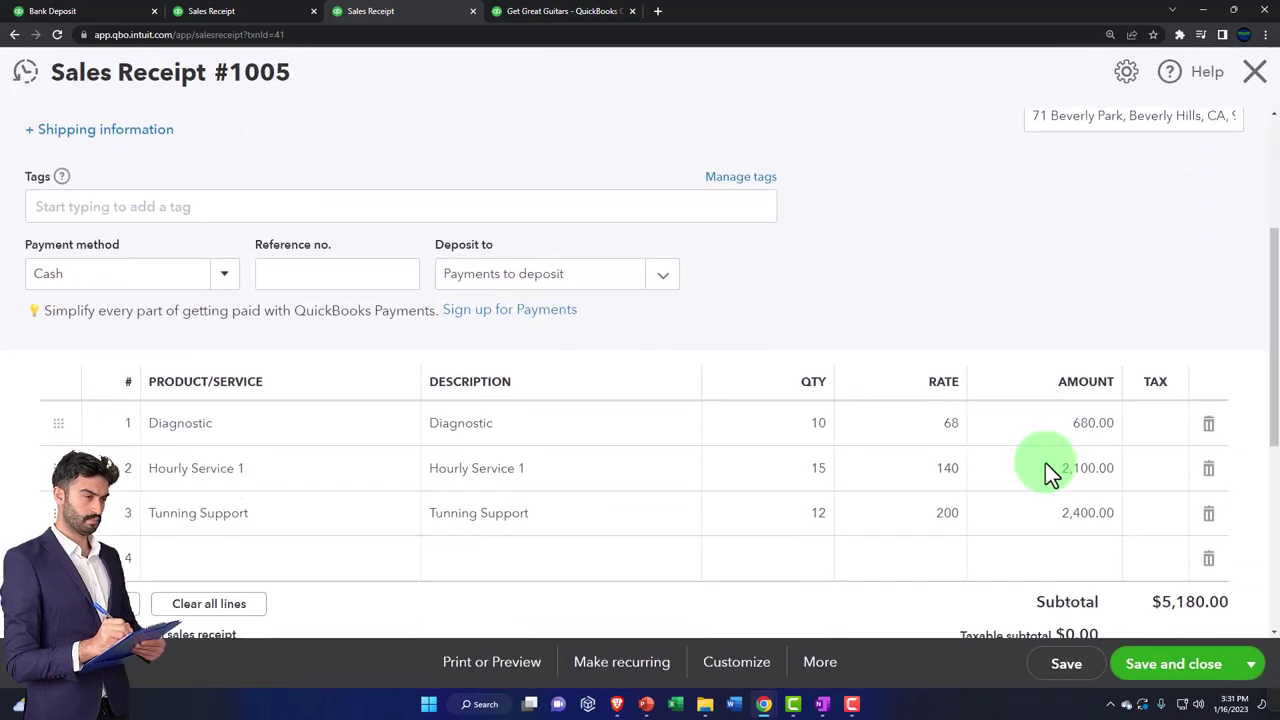
left_click(1254, 72)
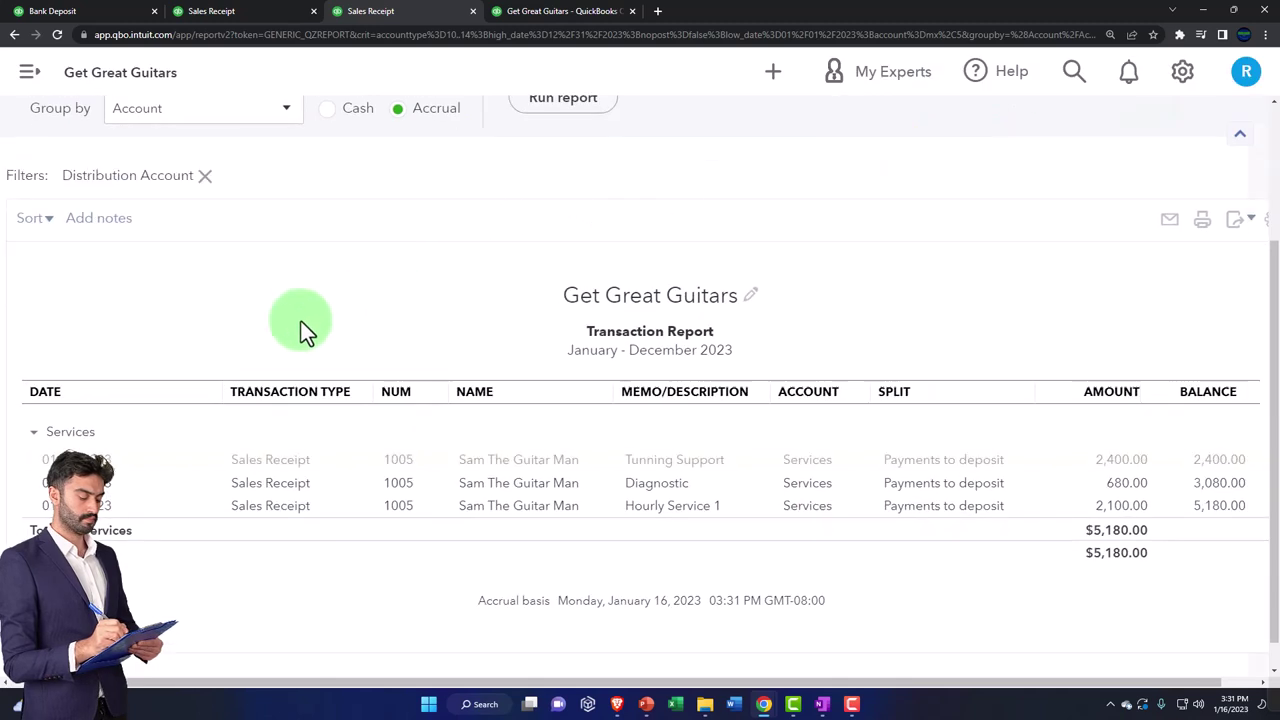
scroll(290, 328, "up", 2)
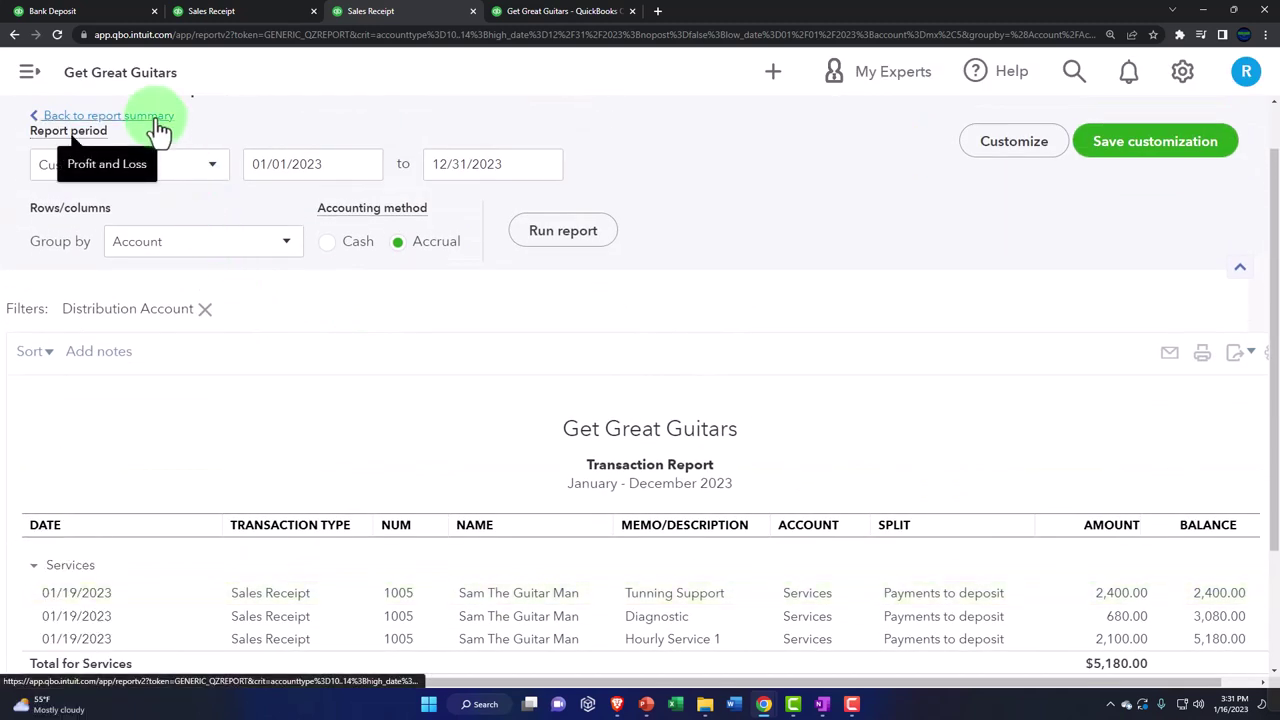
left_click(157, 118)
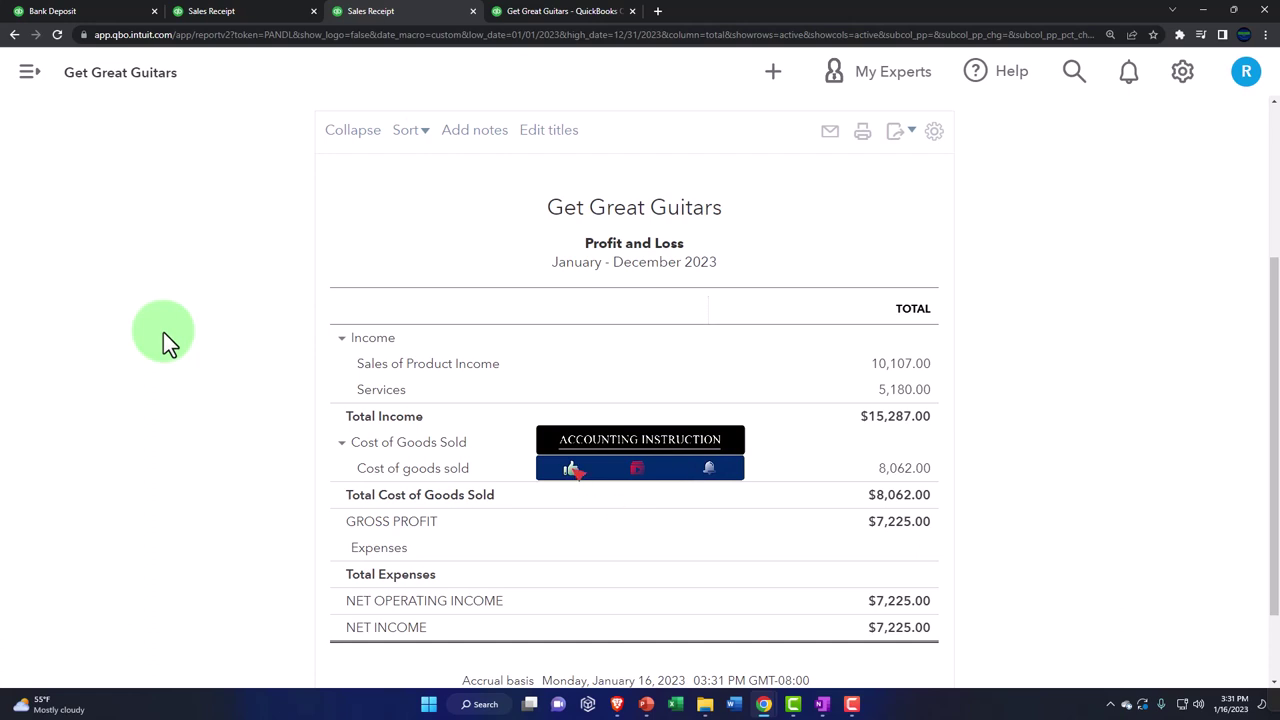
scroll(163, 332, "down", 1)
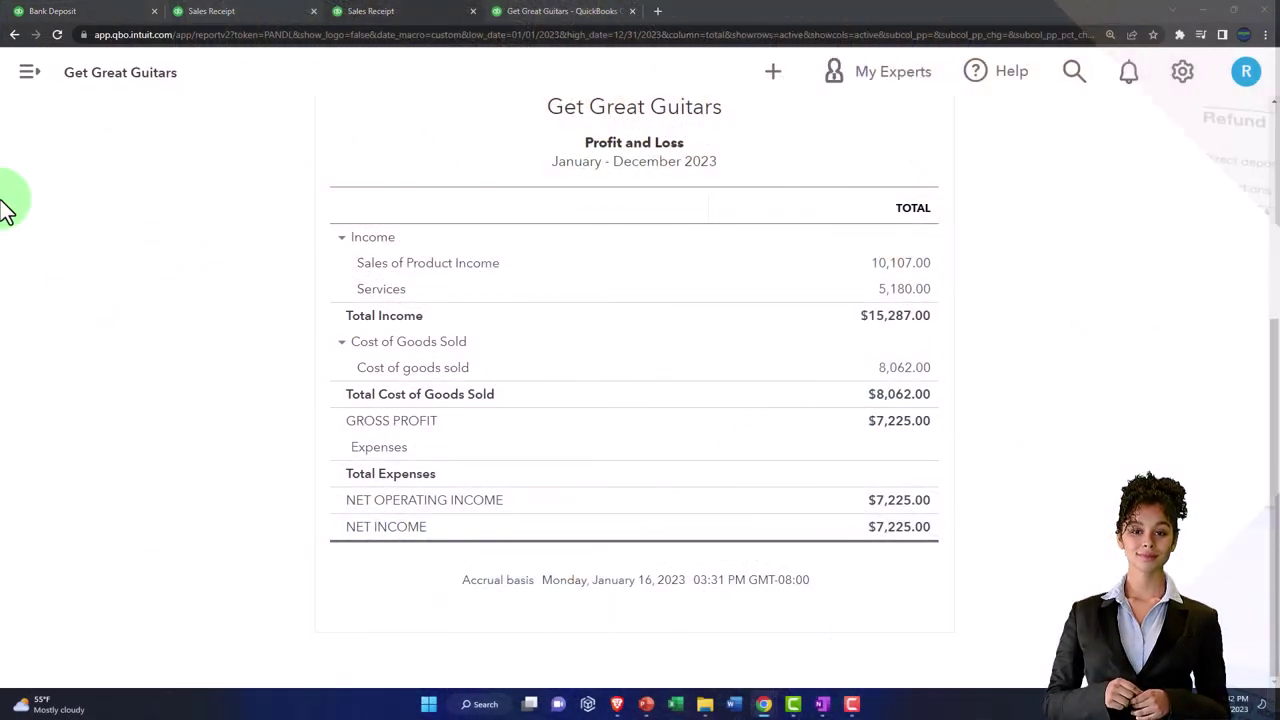
- Go to the All sales list, collapse the navigation menu, and review the listed sales receipts
left_click(52, 11)
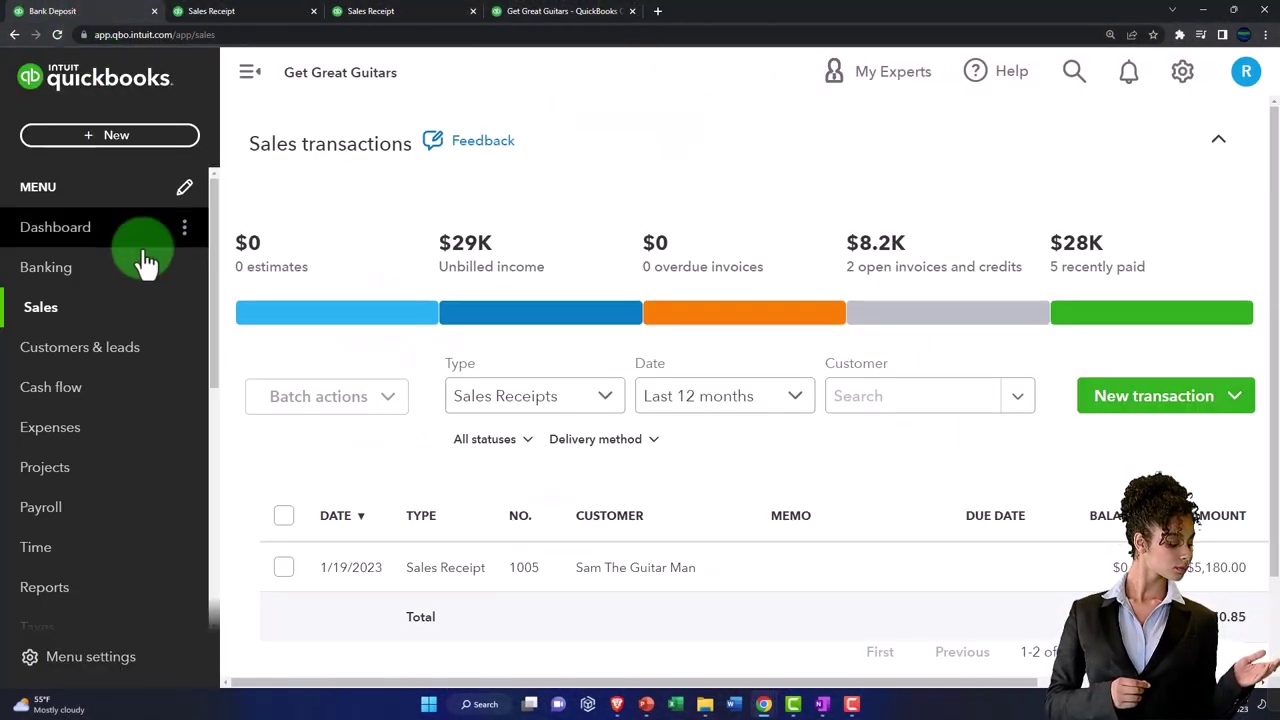
left_click(80, 307)
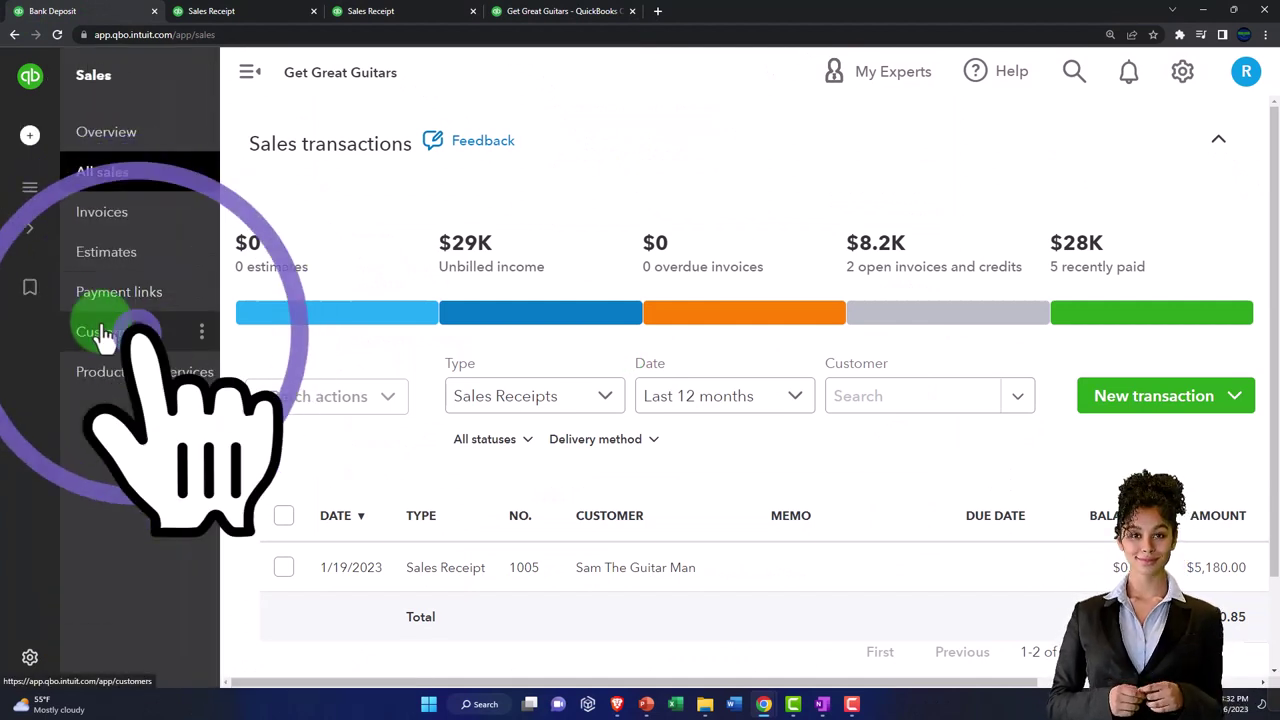
left_click(105, 186)
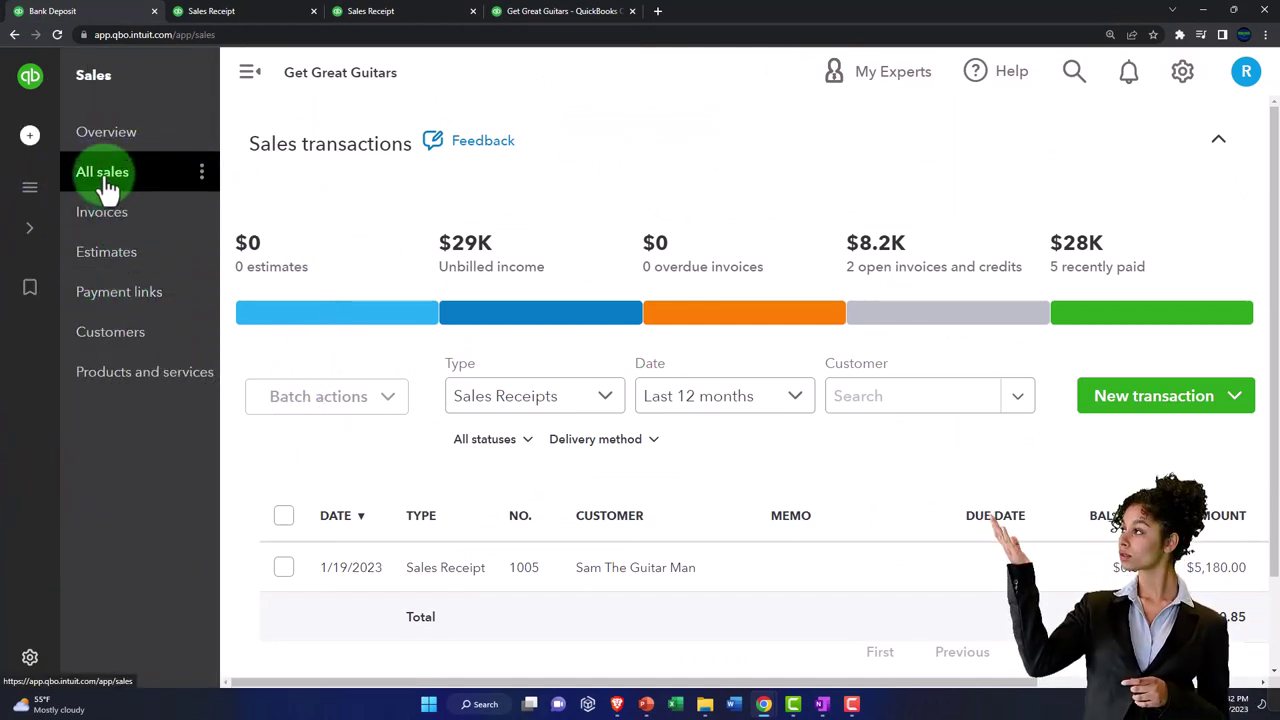
left_click(240, 75)
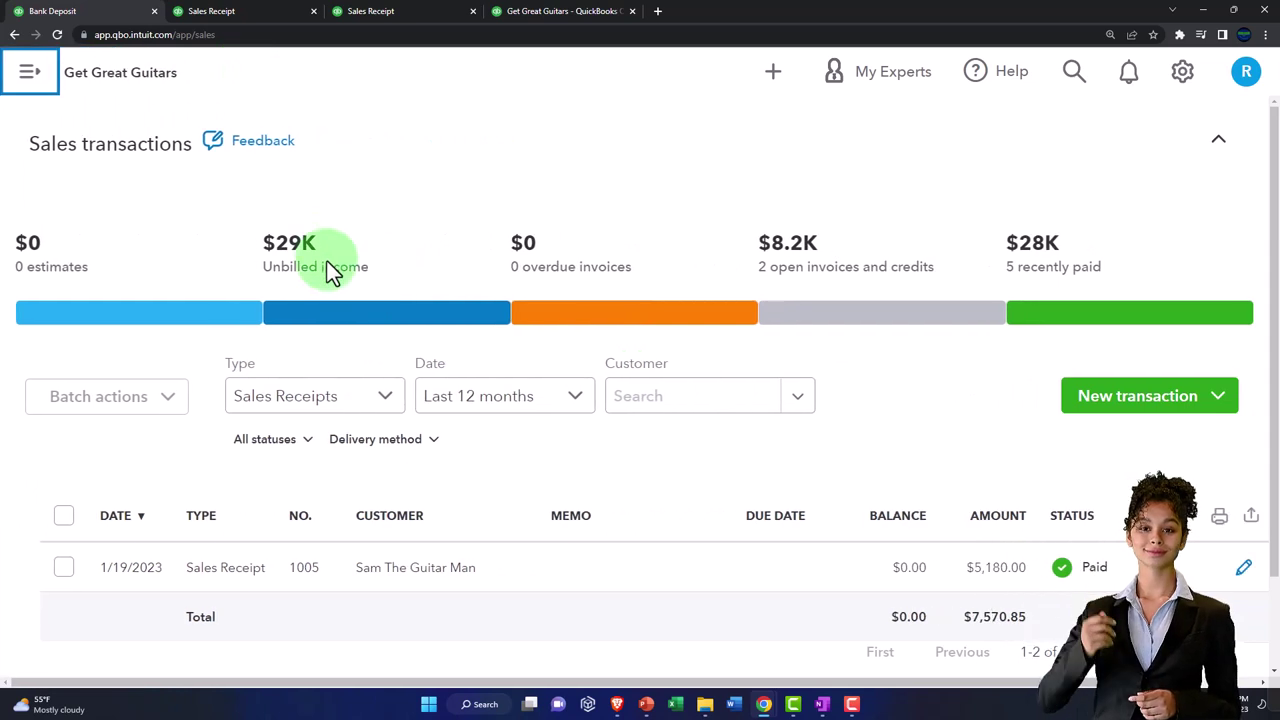
scroll(326, 285, "down", 1)
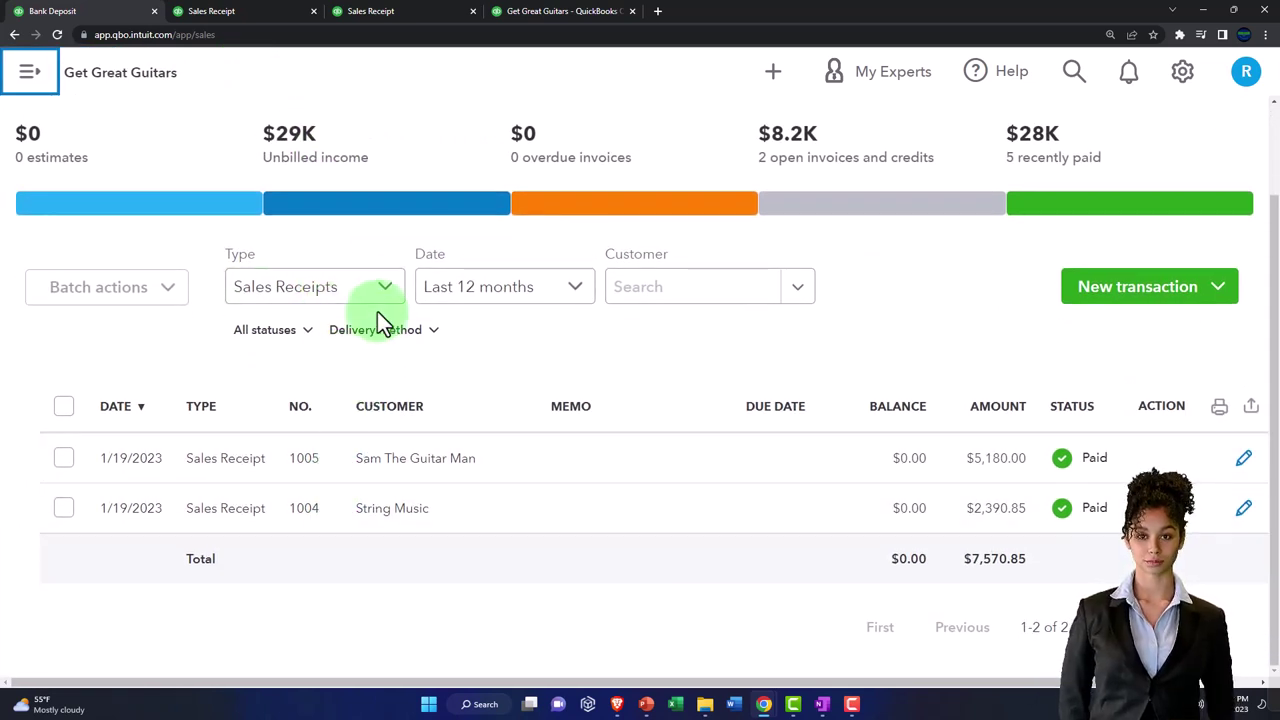
- Open the Customers list under Sales and view the transaction list of the customer Sam The Guitar Man
left_click(28, 75)
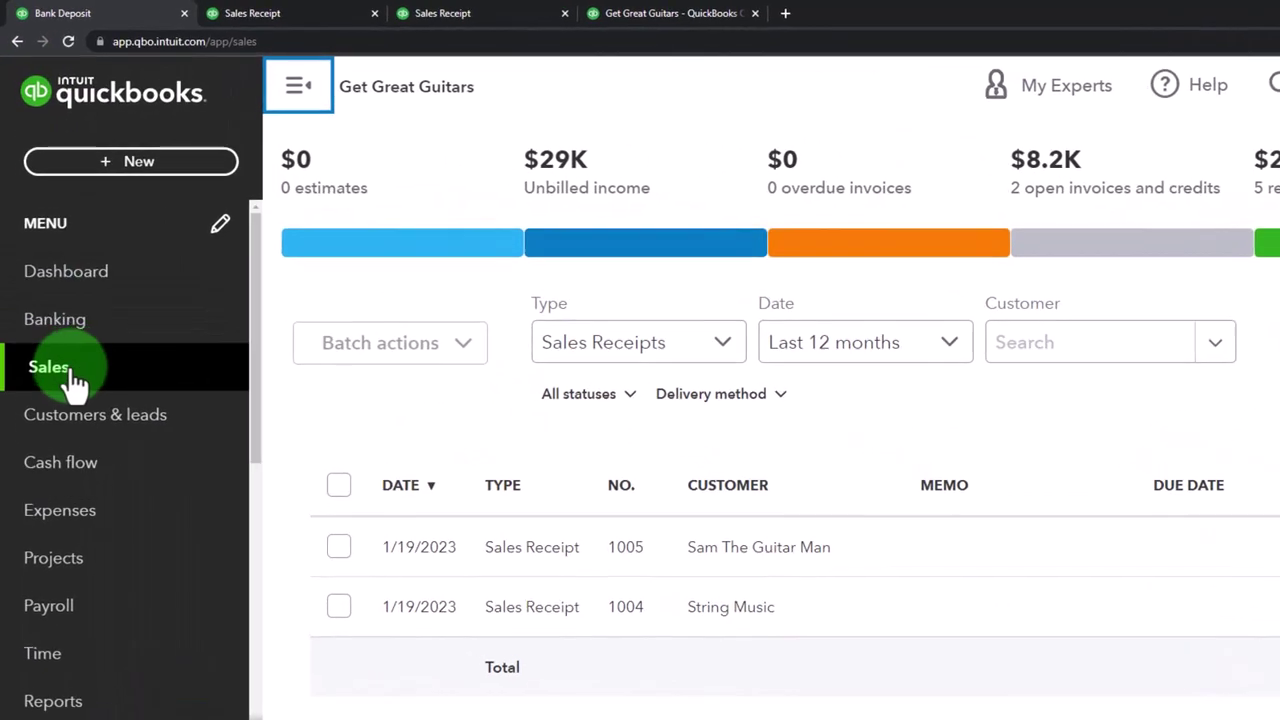
left_click(72, 378)
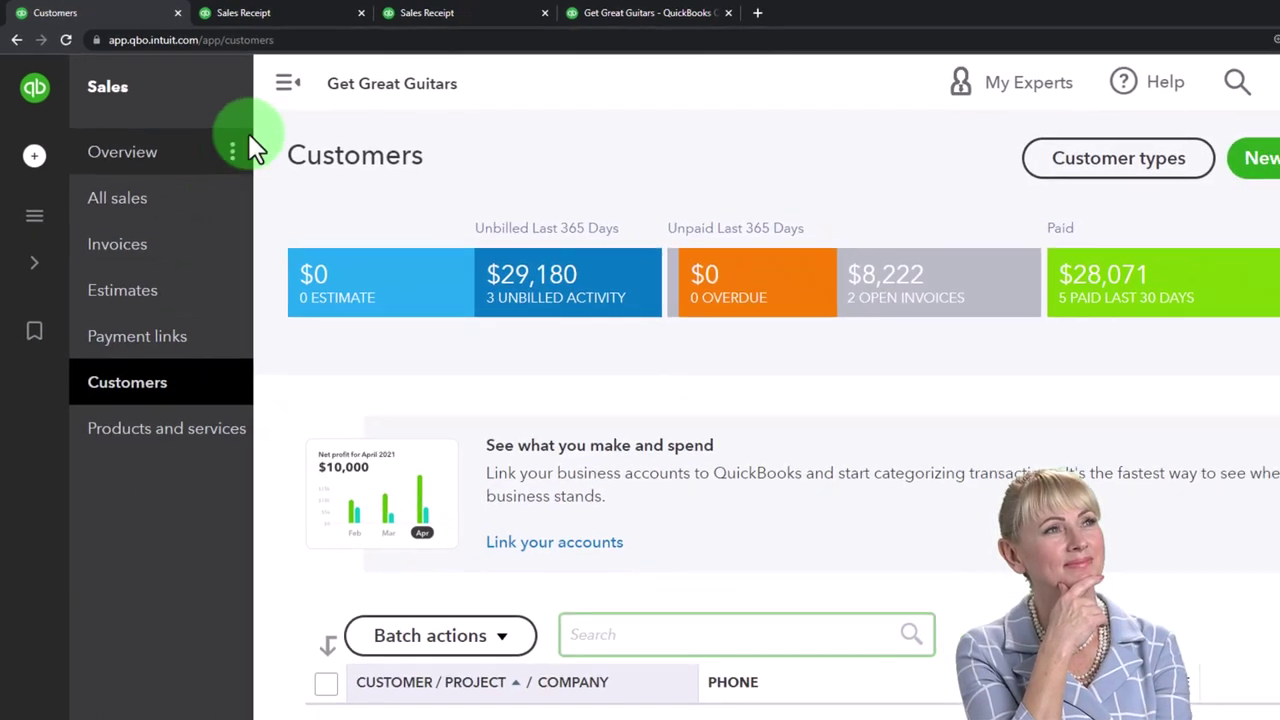
left_click(297, 86)
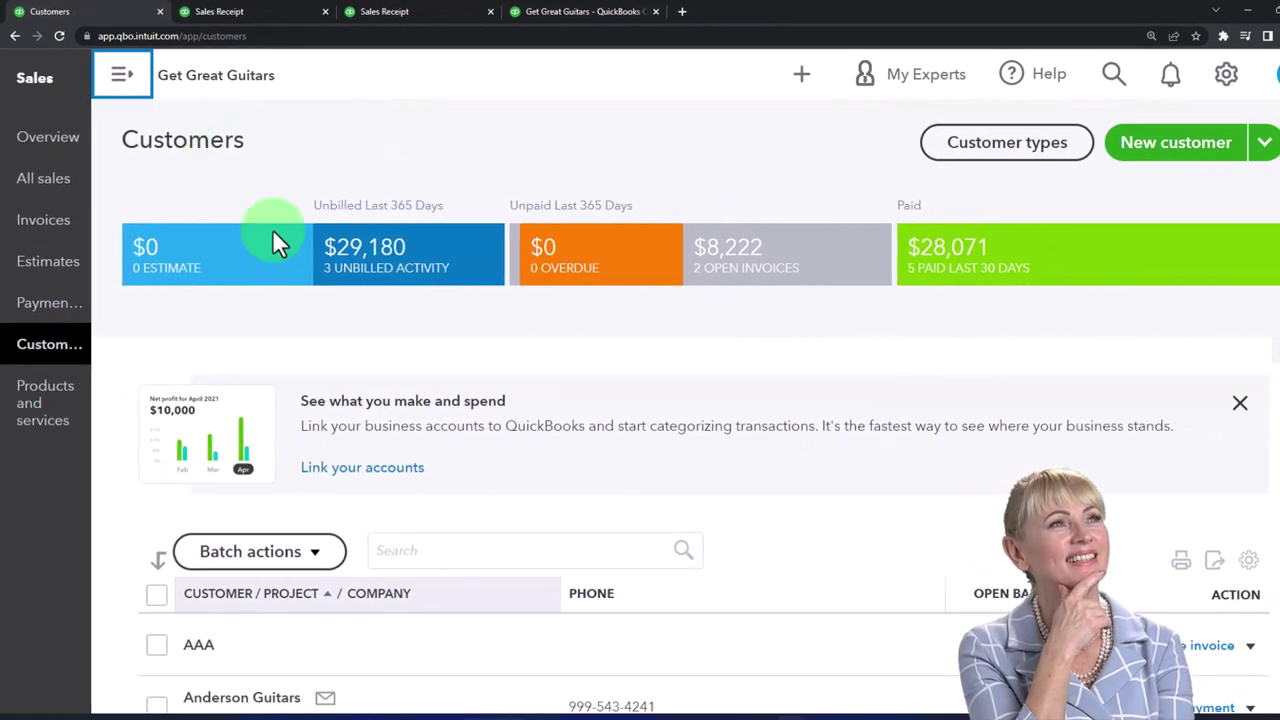
scroll(340, 446, "down", 6)
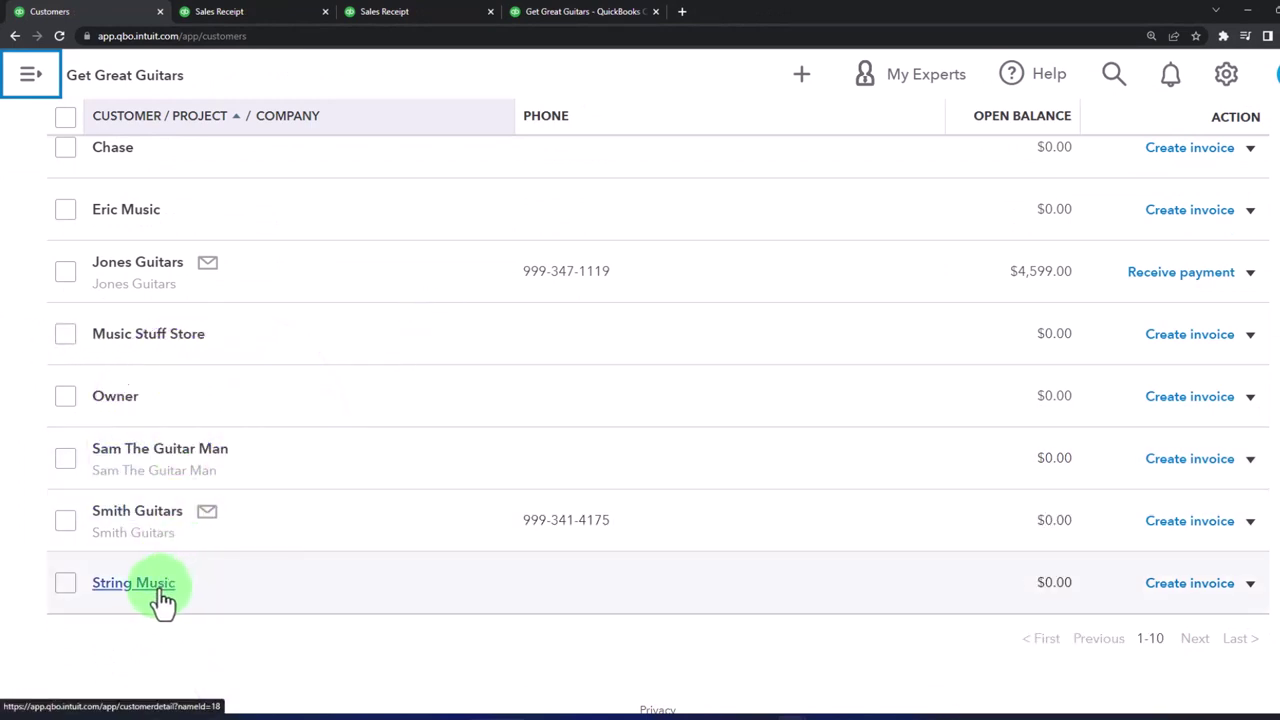
left_click(145, 452)
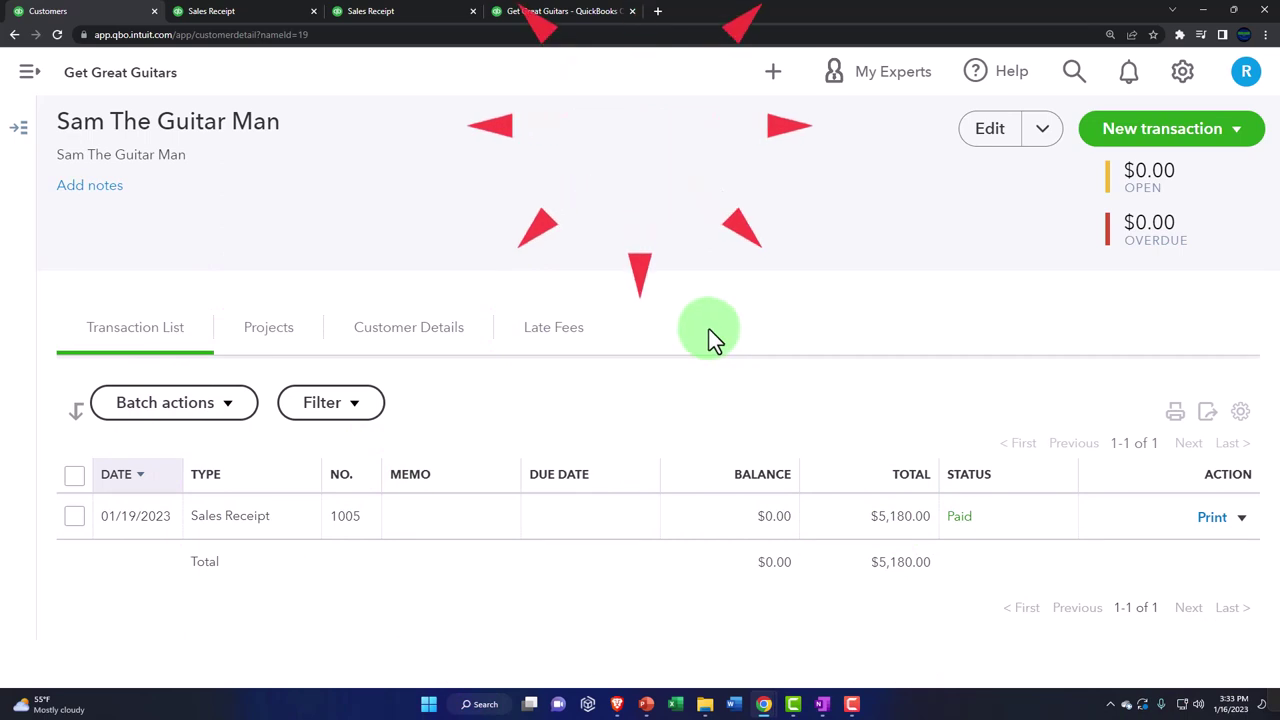
- Switch to the browser tab with the Inventory Valuation Summary, go to the Reports page, and find and open the Trial Balance report
left_click(578, 14)
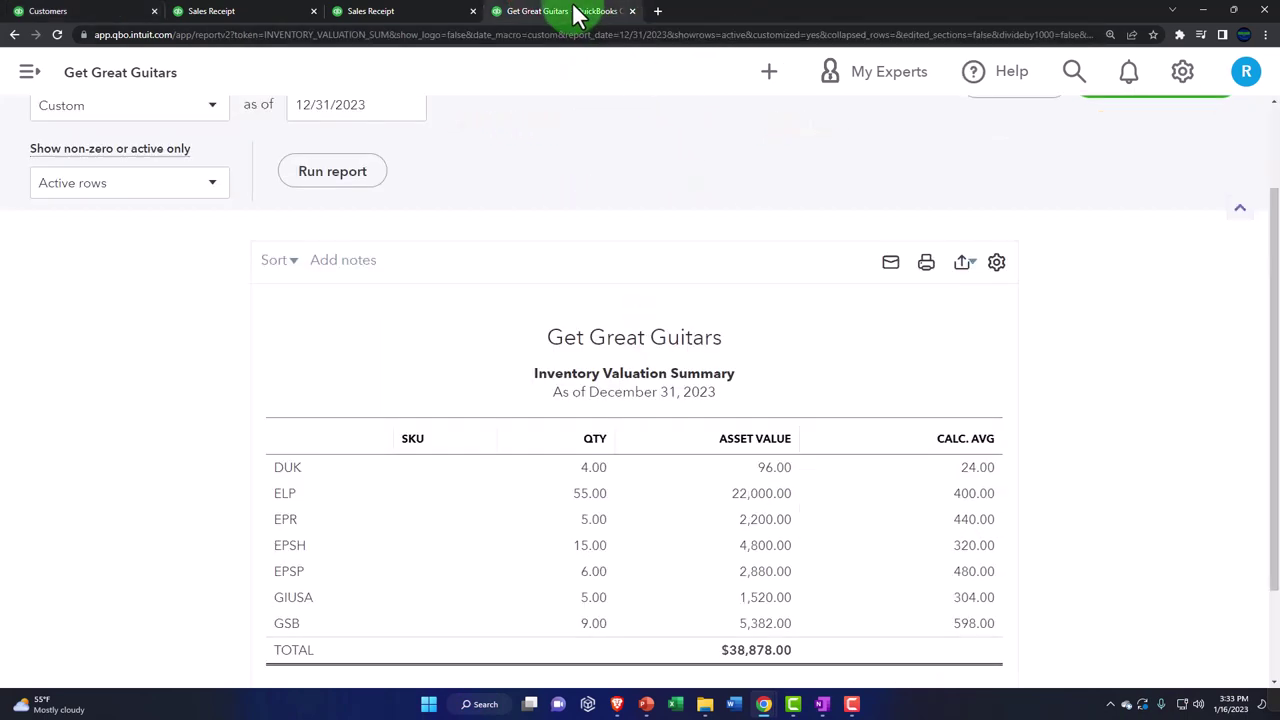
right_click(571, 18)
left_click(527, 16)
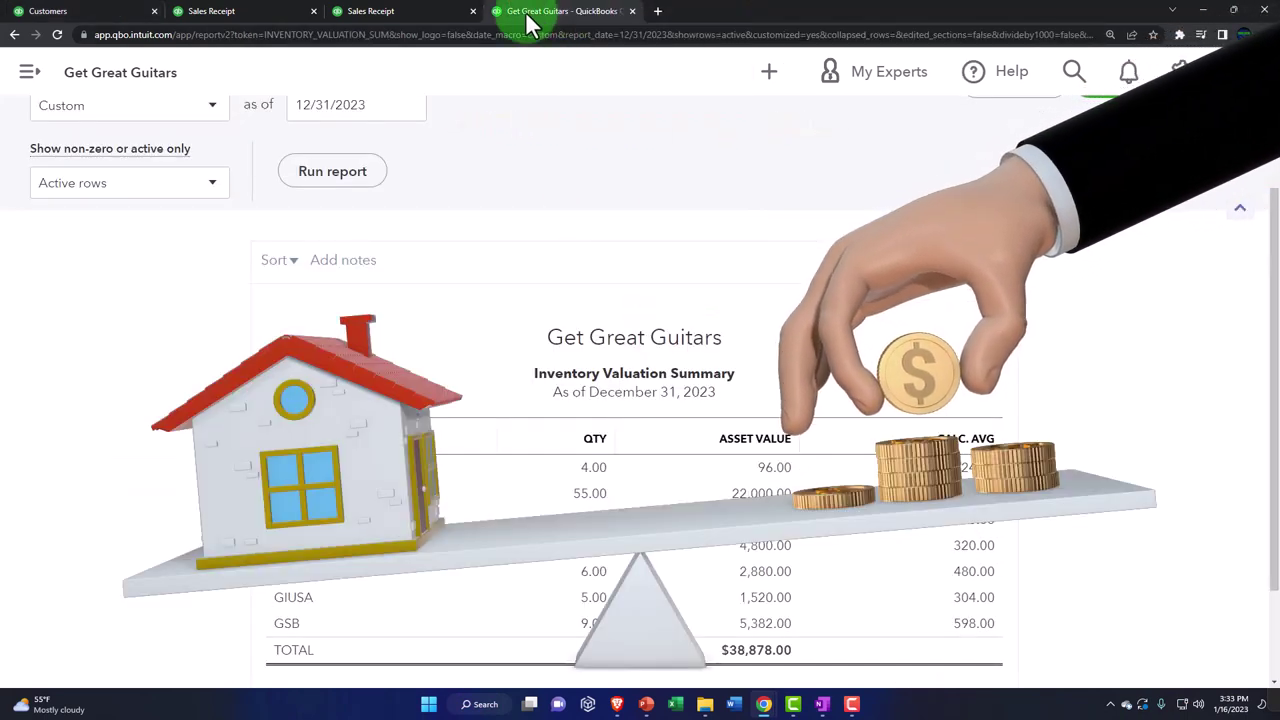
scroll(113, 365, "up", 2)
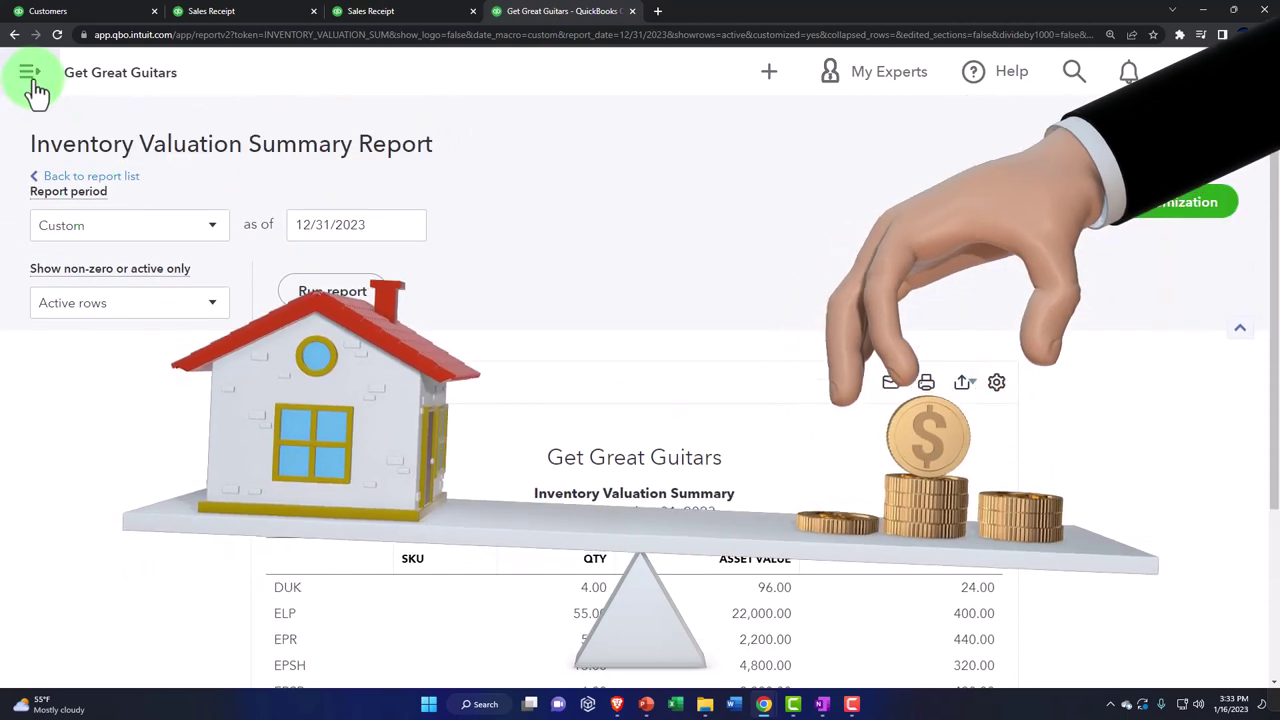
left_click(30, 76)
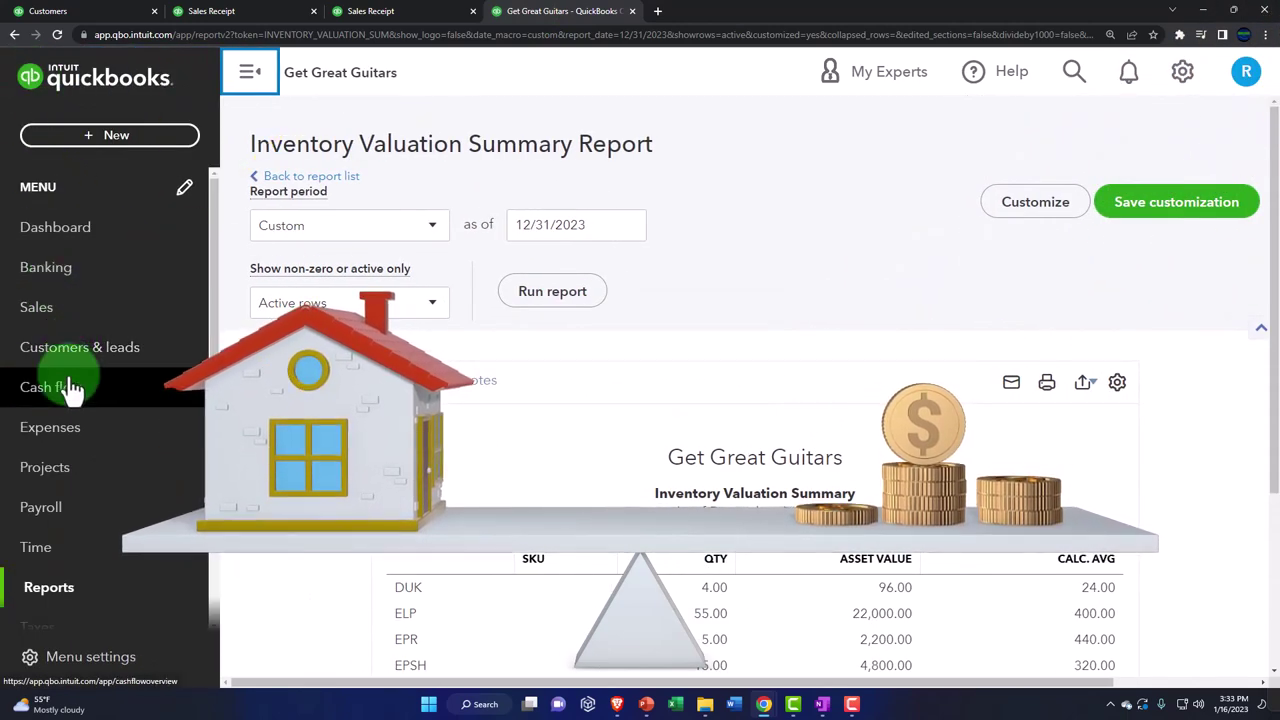
scroll(72, 424, "down", 1)
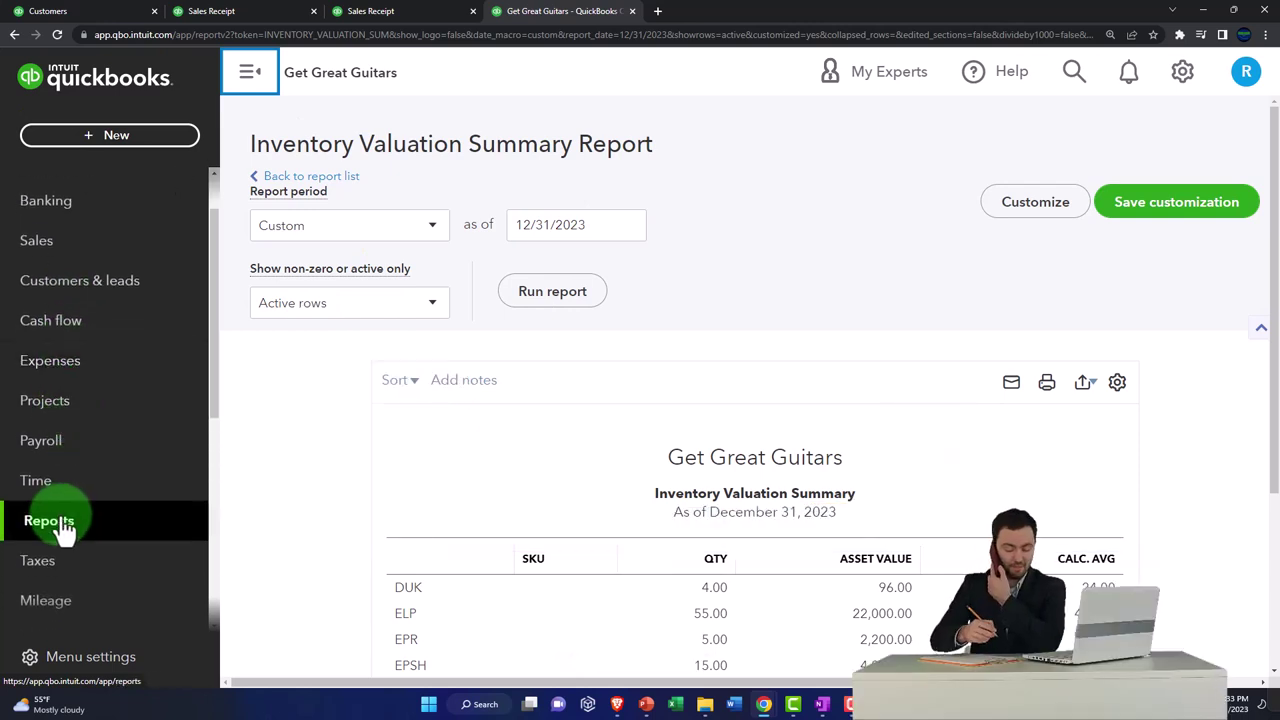
left_click(50, 521)
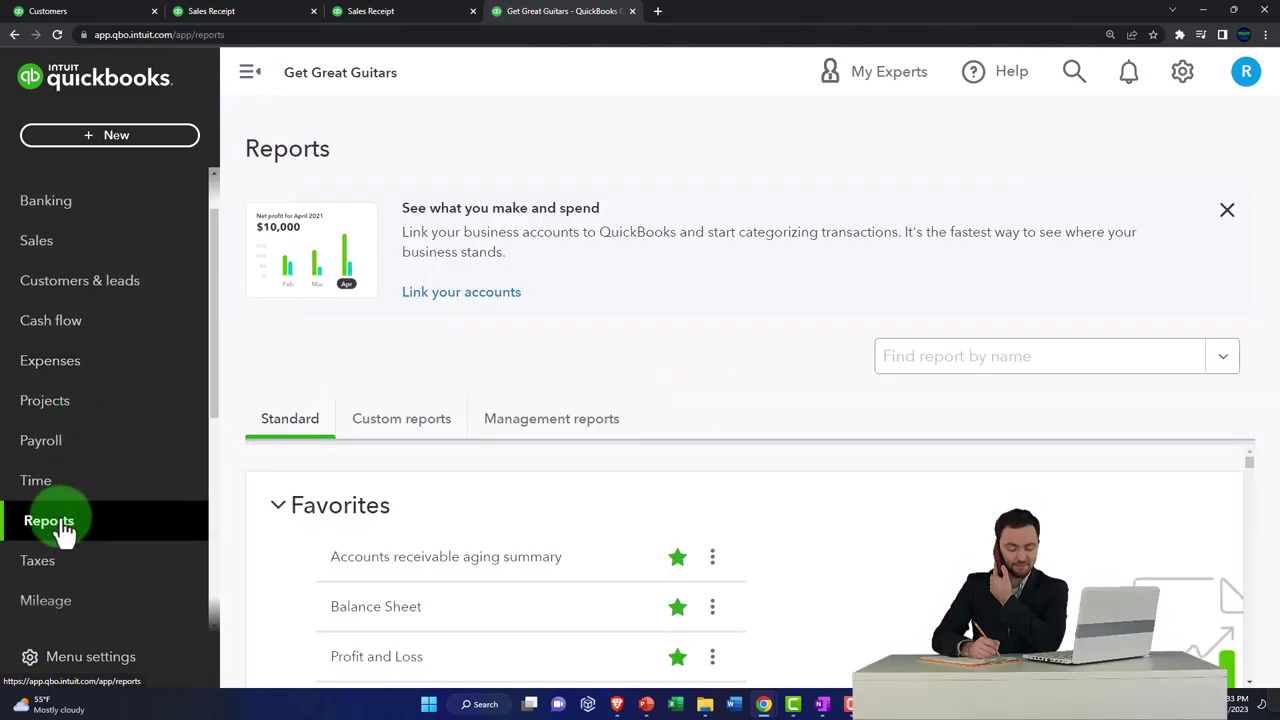
left_click(247, 78)
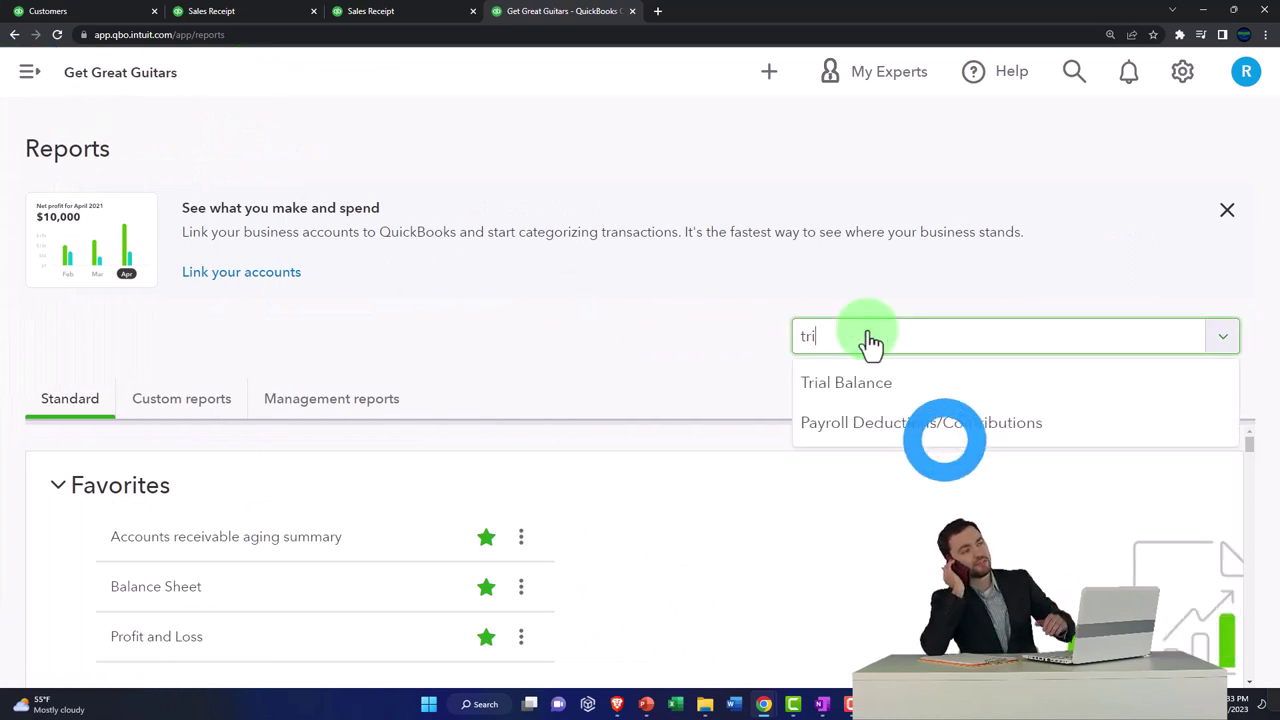
key("Down")
key("Return")
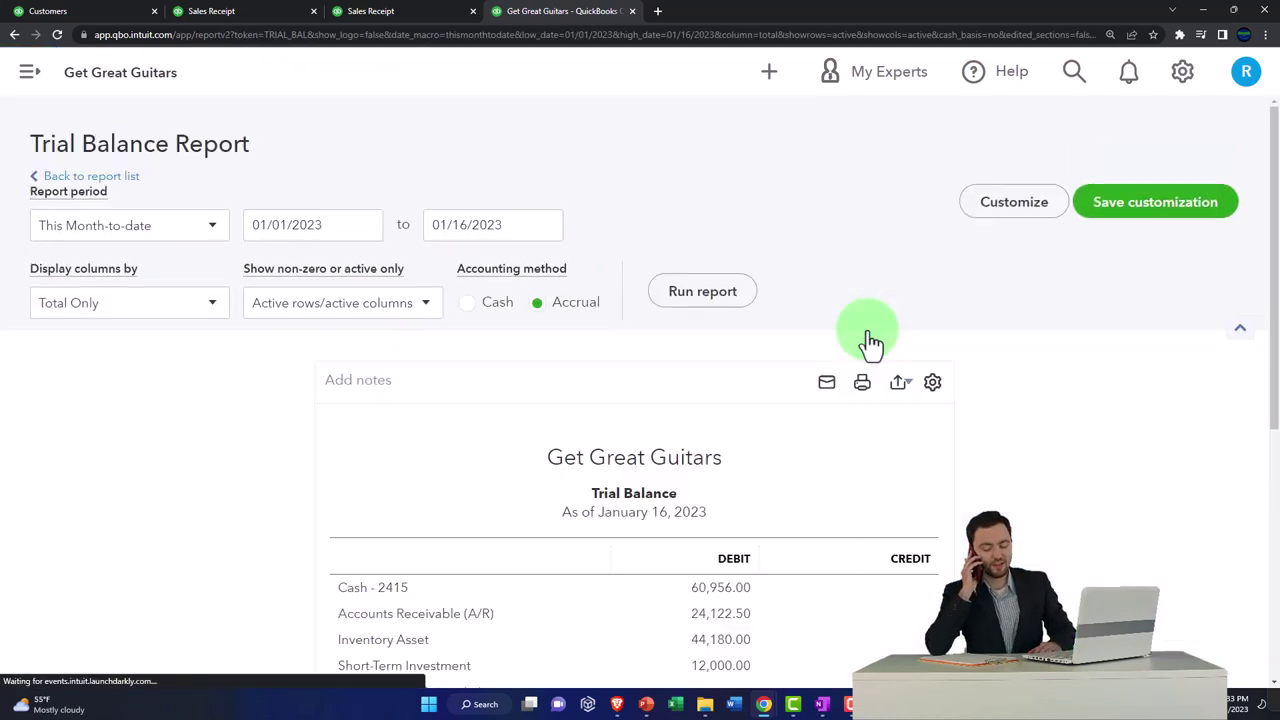
- Set the Trial Balance period to 01/01/2023 through 12/31/2023 and run the report
scroll(626, 323, "down", 3)
scroll(380, 269, "up", 3)
left_click(363, 236)
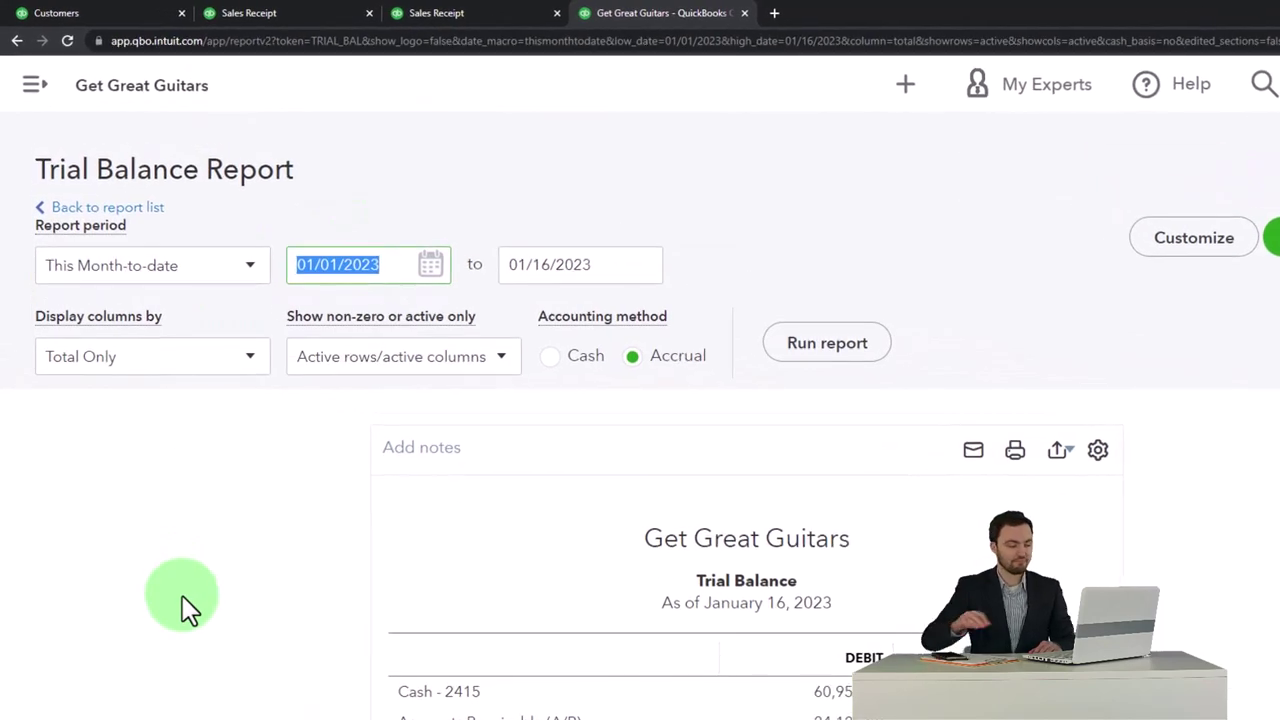
type("01012")
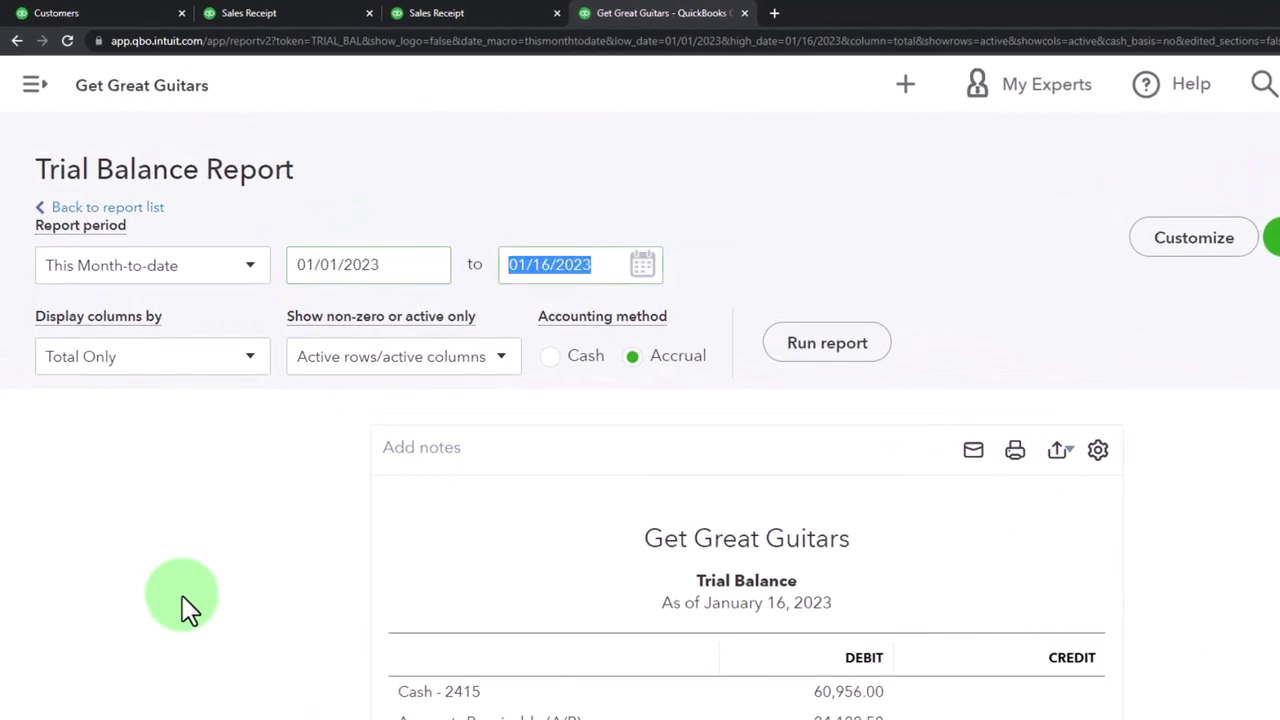
key("Tab")
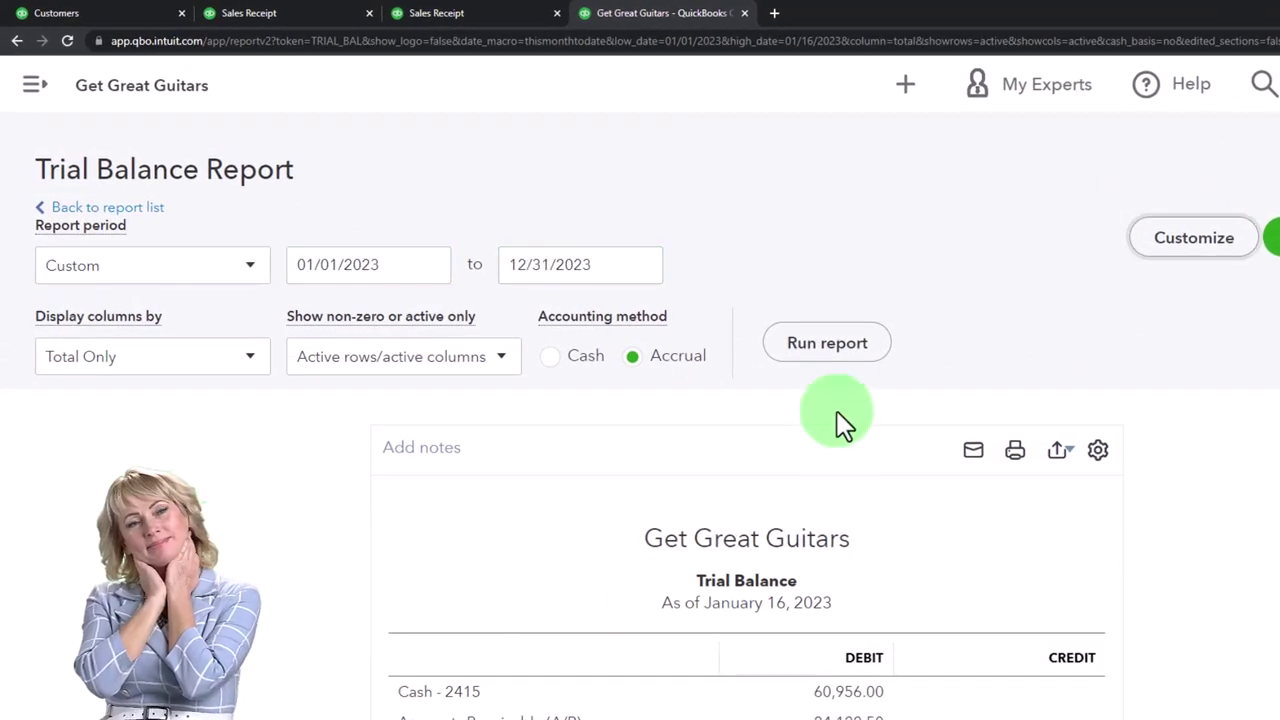
left_click(836, 345)
- Enlarge the Trial Balance to 200% and examine its debit and credit balances from Cash through to the total row
scroll(830, 366, "down", 3)
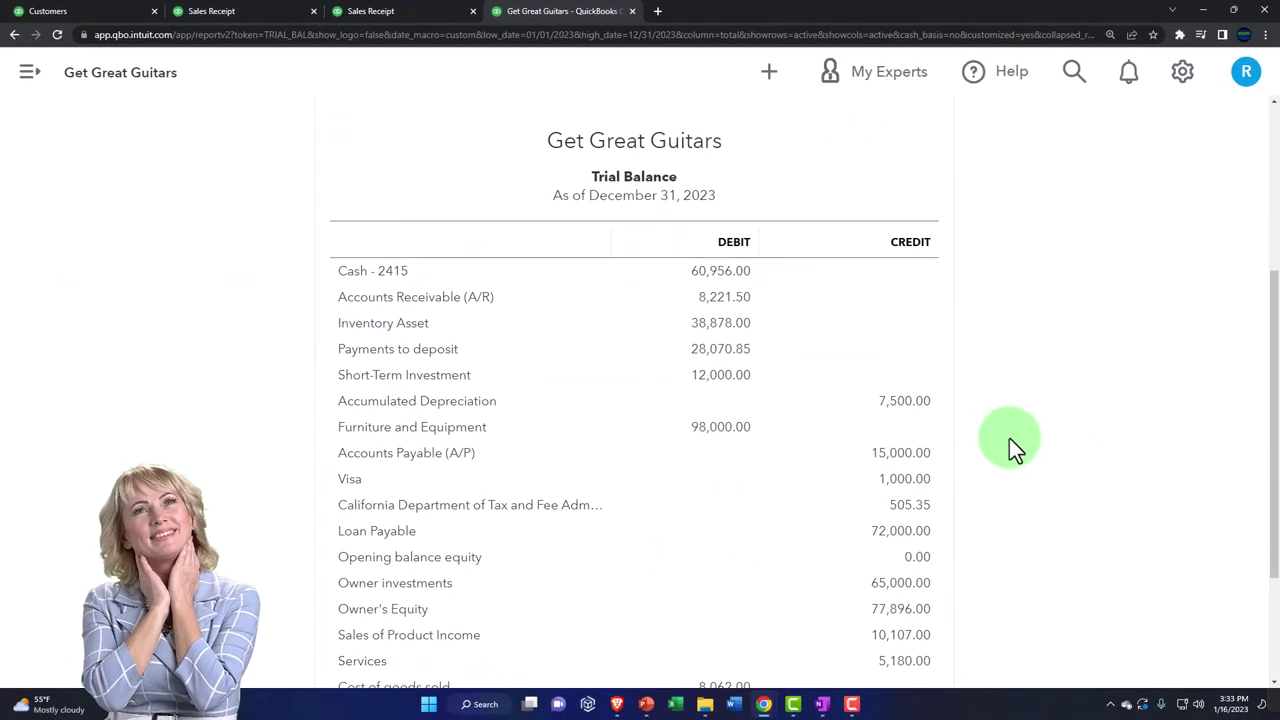
key("ctrl+plus")
key("ctrl+plus")
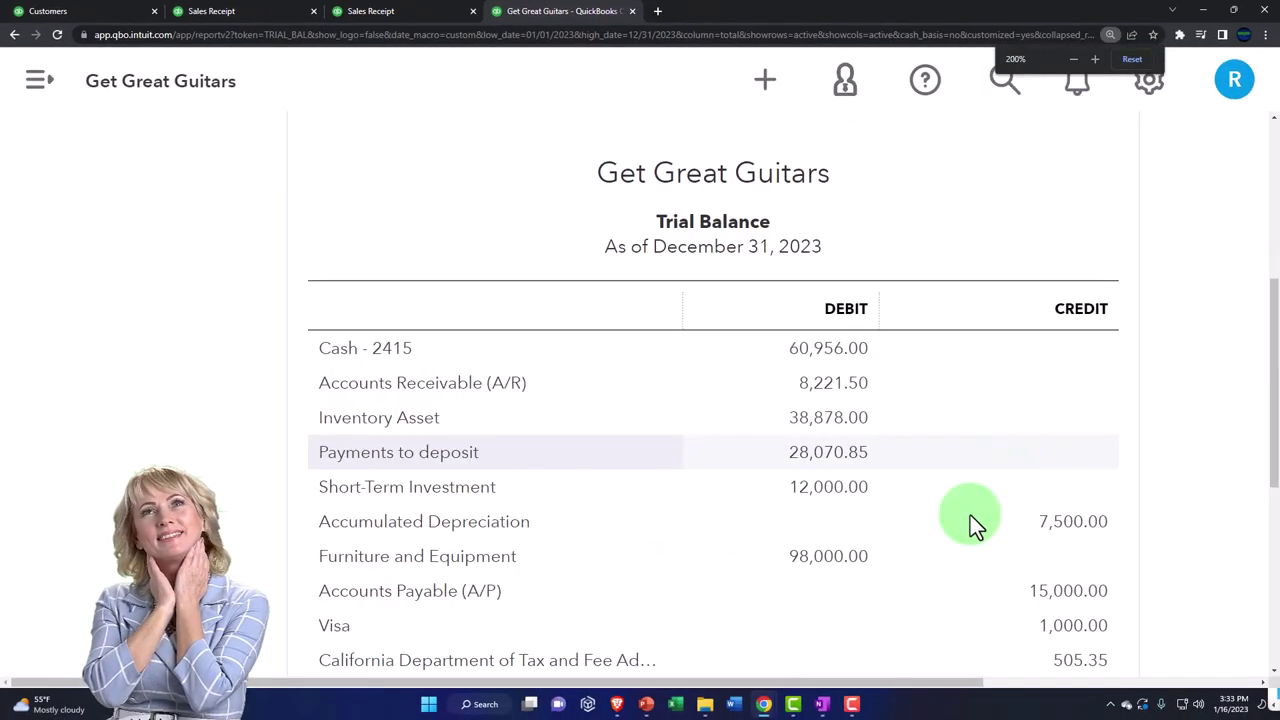
left_click_drag(903, 689, 1042, 563)
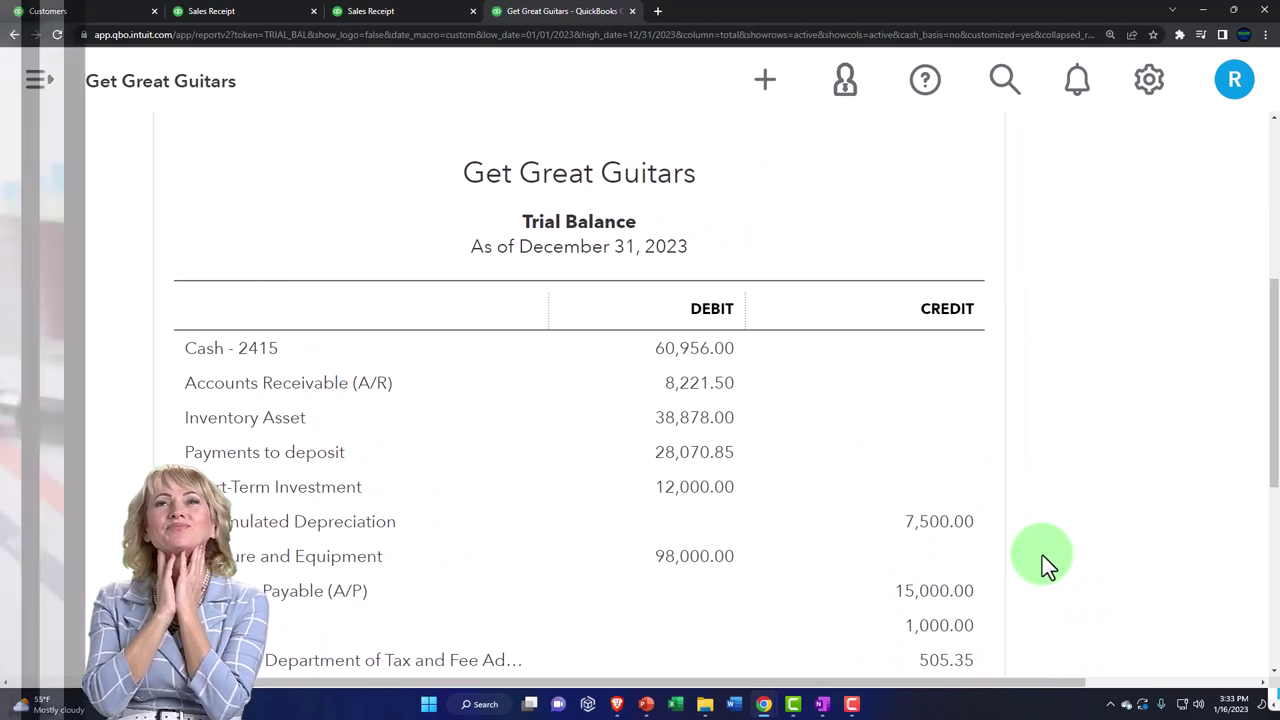
scroll(1042, 555, "down", 1)
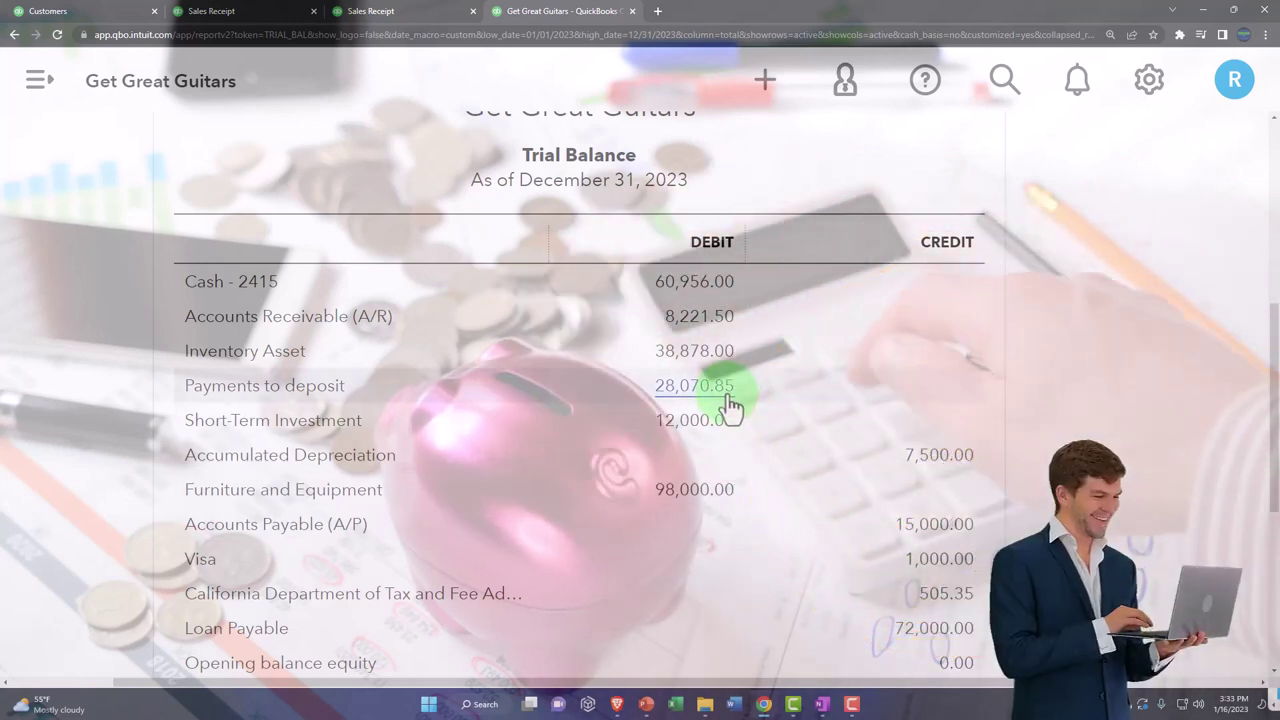
scroll(730, 405, "down", 1)
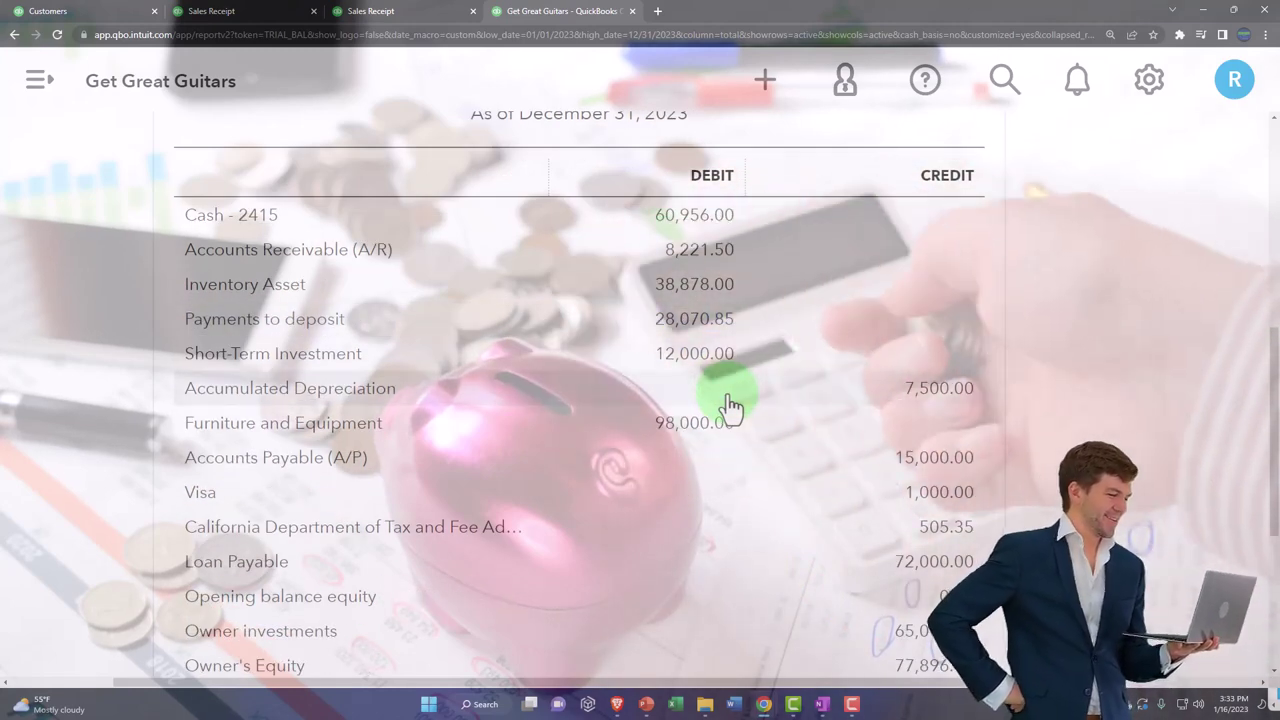
scroll(730, 405, "down", 2)
scroll(1059, 441, "down", 1)
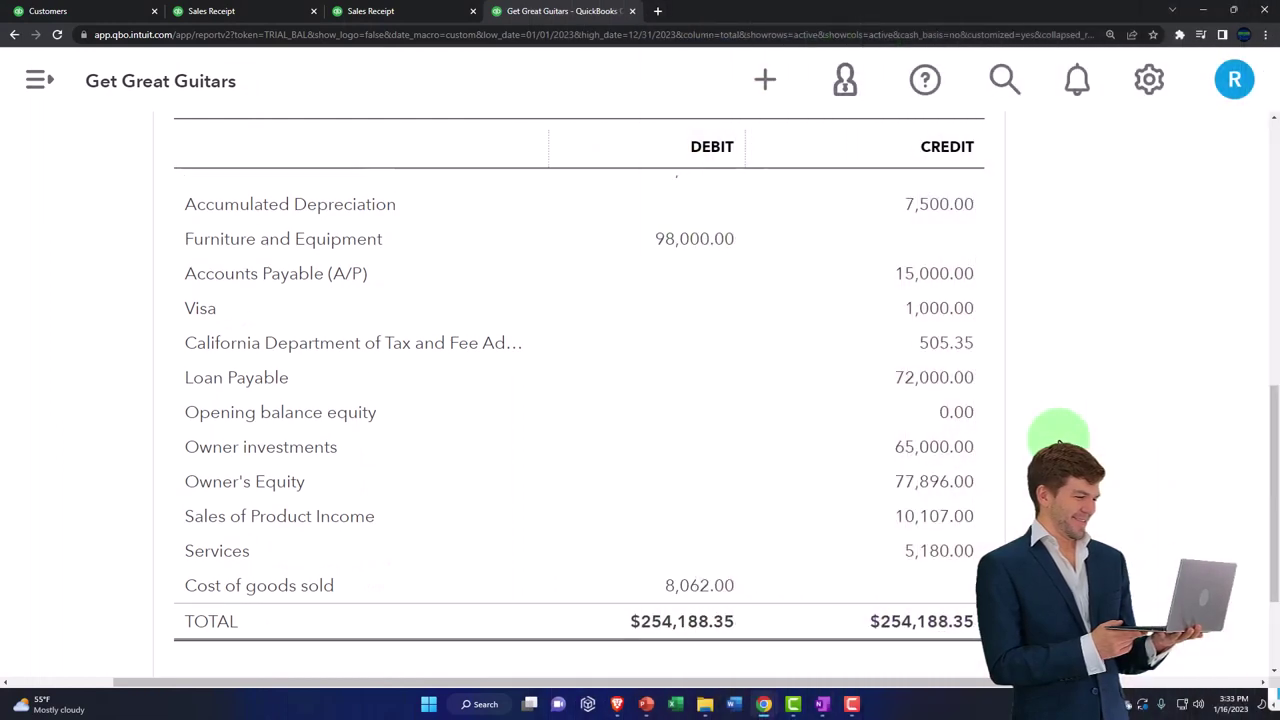